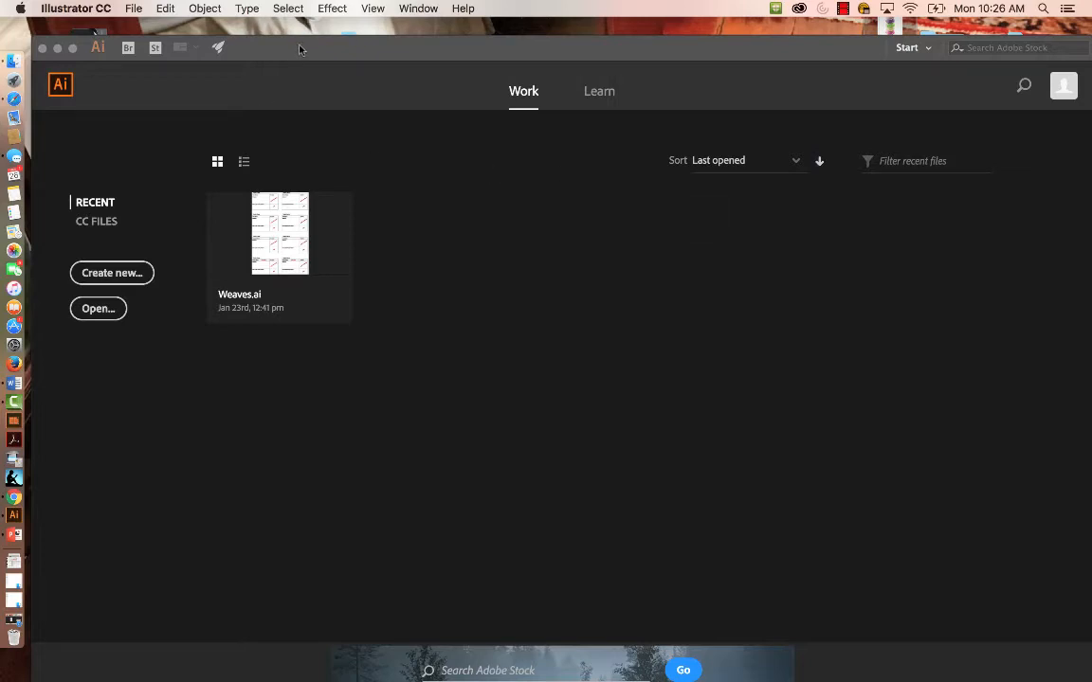
Start a new document from the 648 x 648 pt preset and set its units to inches
left_click(133, 8)
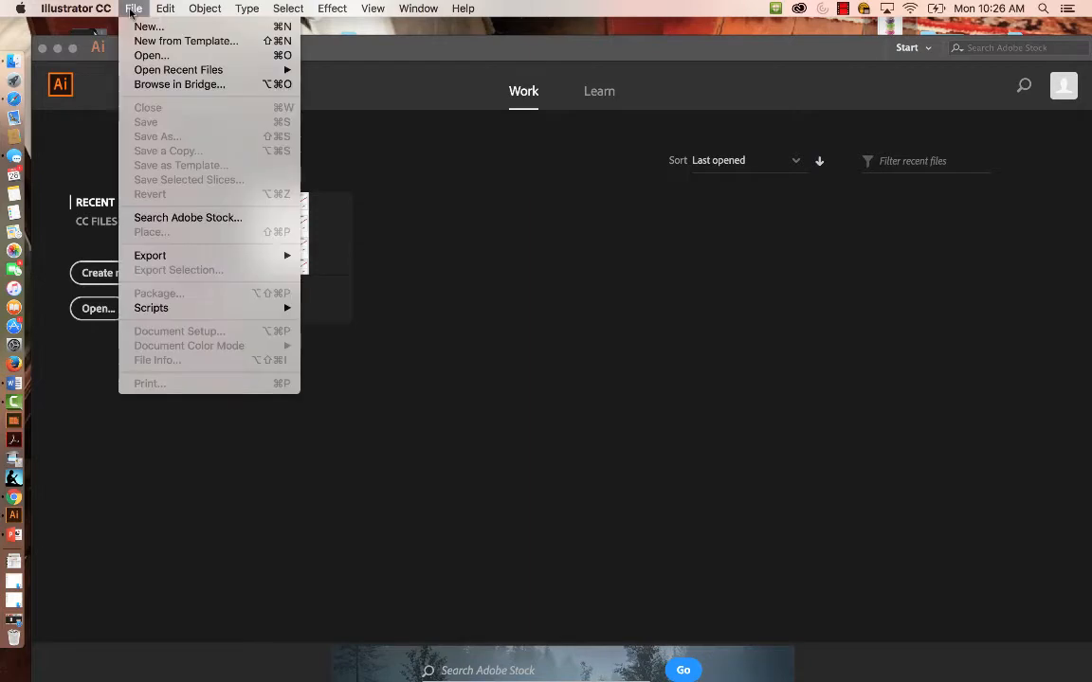
left_click(147, 27)
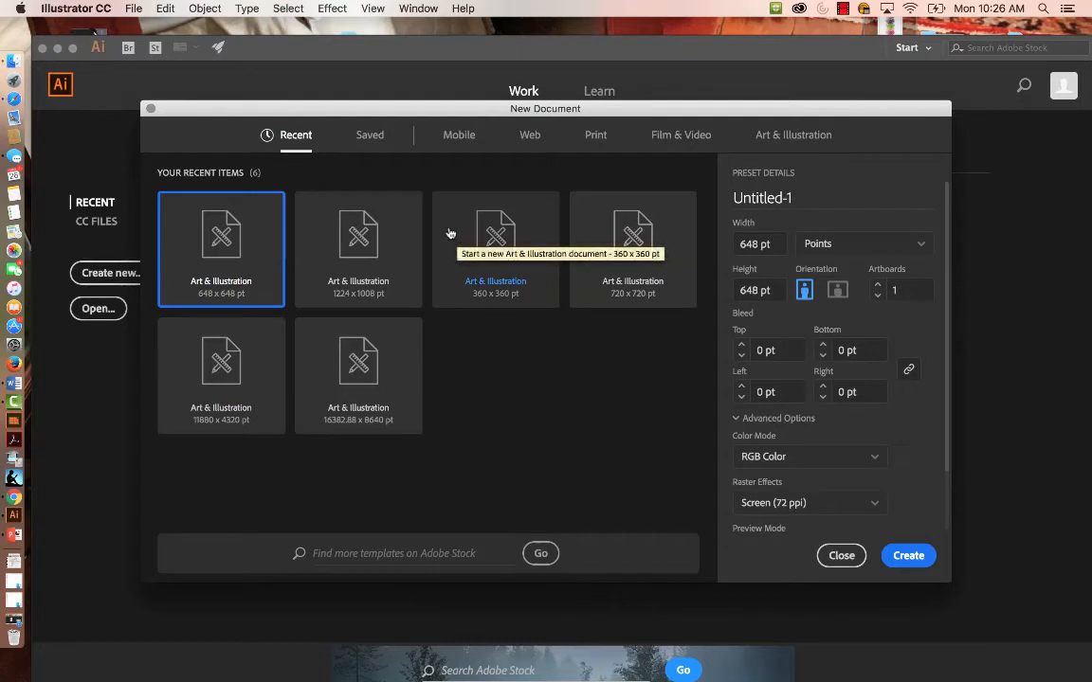
left_click(920, 245)
left_click(867, 322)
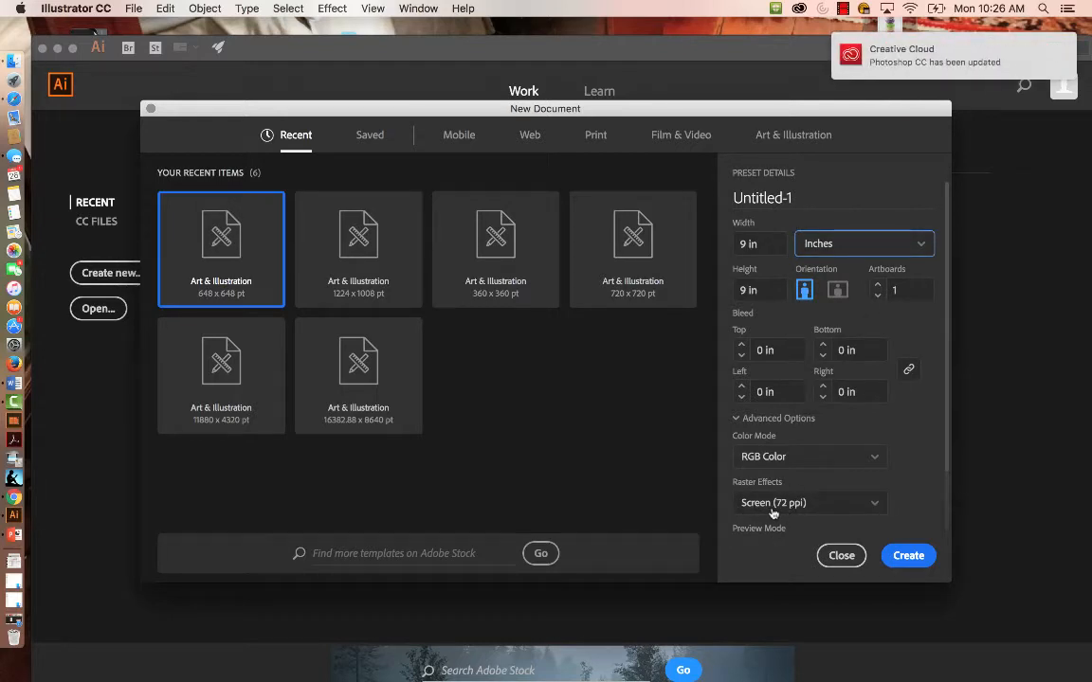
Set the raster effects to High (300 ppi) in the advanced options and create the document
left_click(808, 507)
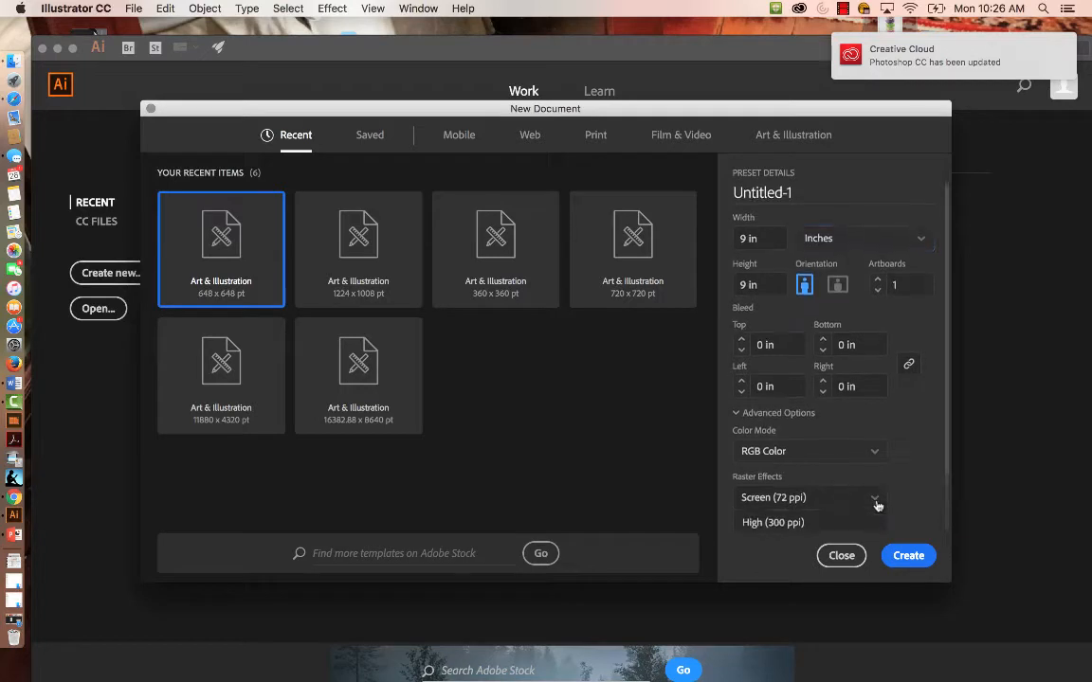
left_click(841, 458)
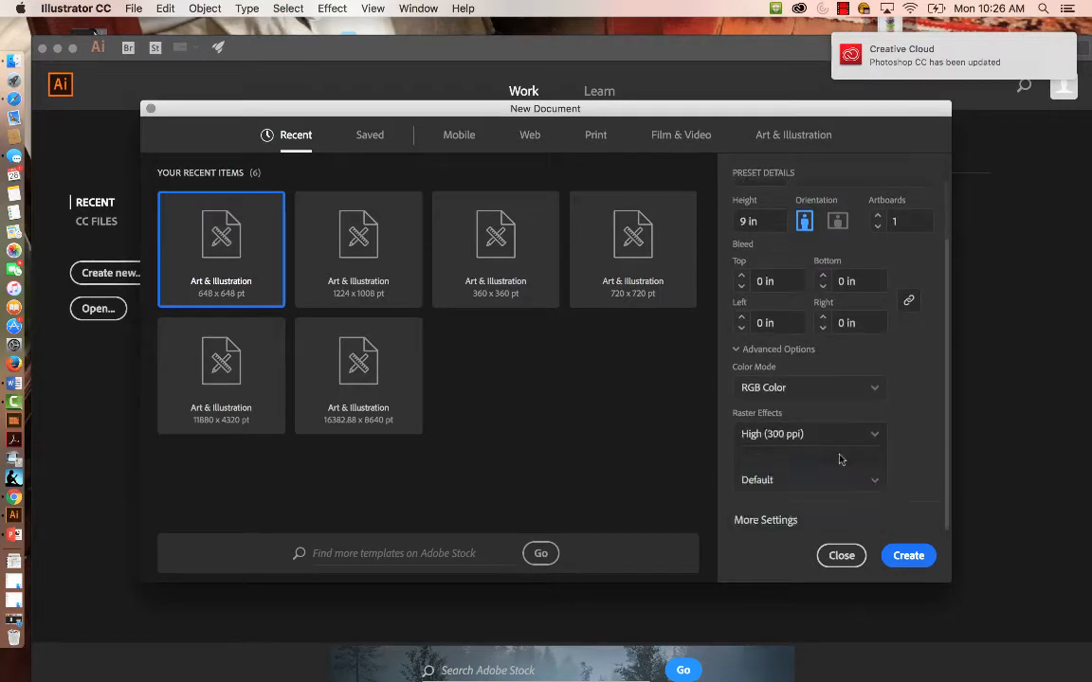
left_click(929, 448)
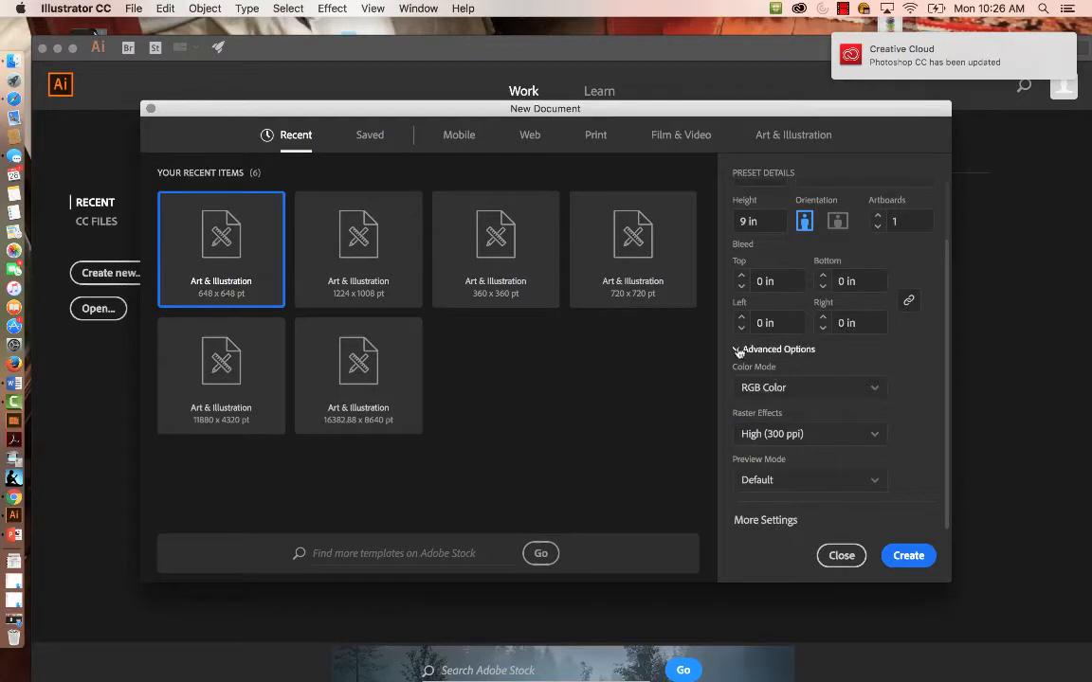
scroll(738, 352, "up", 3)
left_click(738, 418)
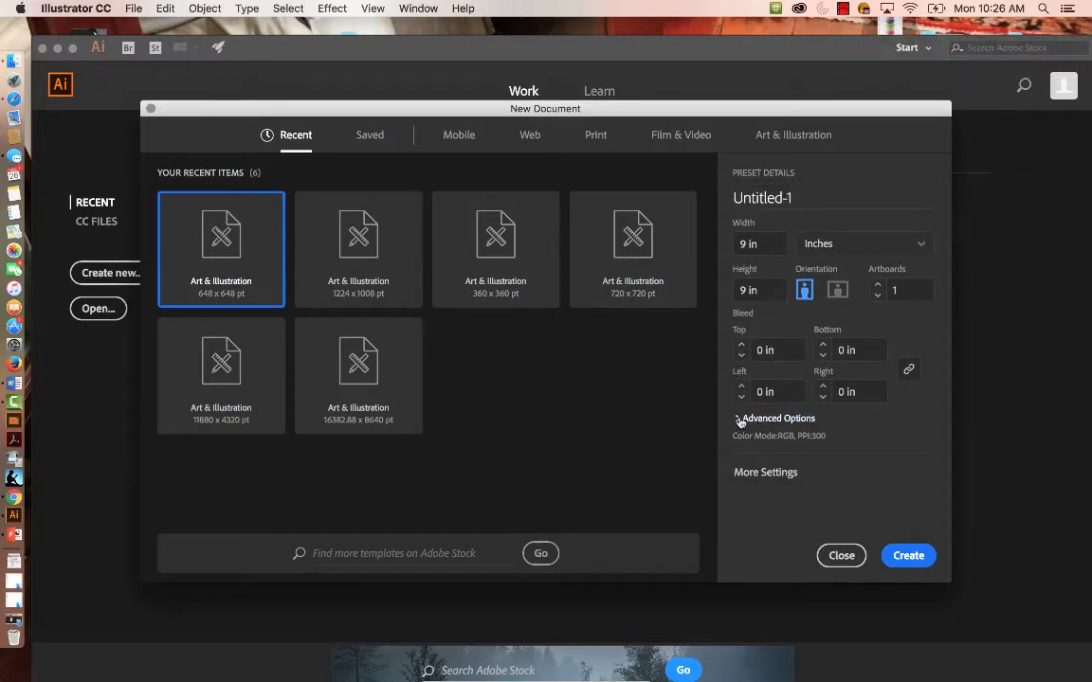
left_click(738, 418)
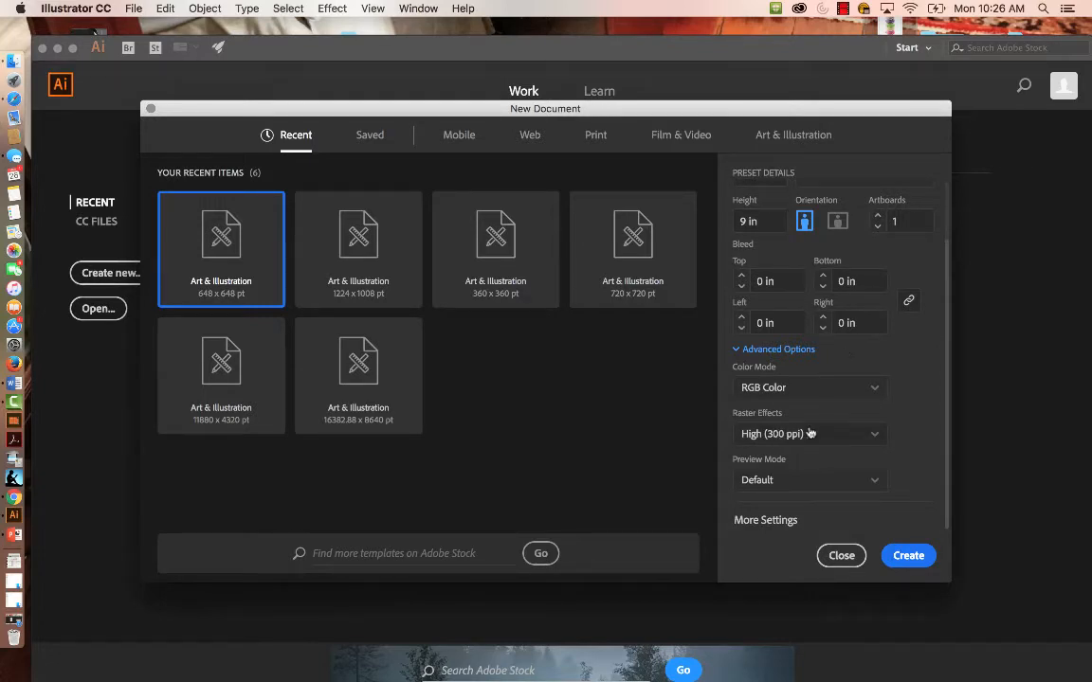
left_click(911, 556)
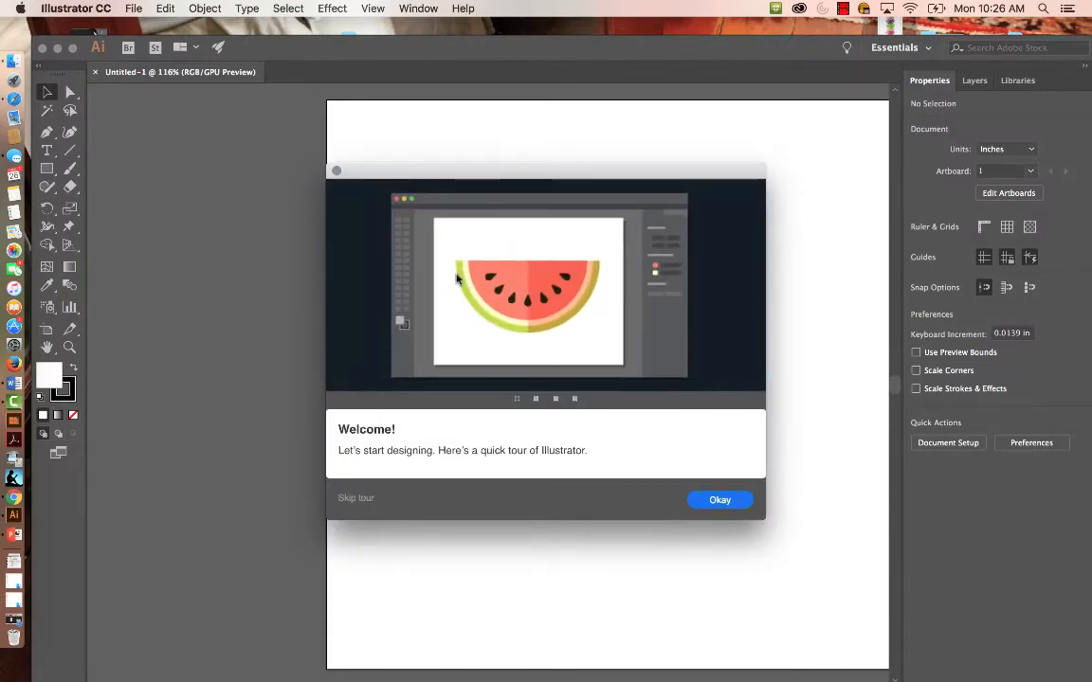
Dismiss the welcome tour and place the ice cream cone image from the desktop on the artboard
left_click(336, 172)
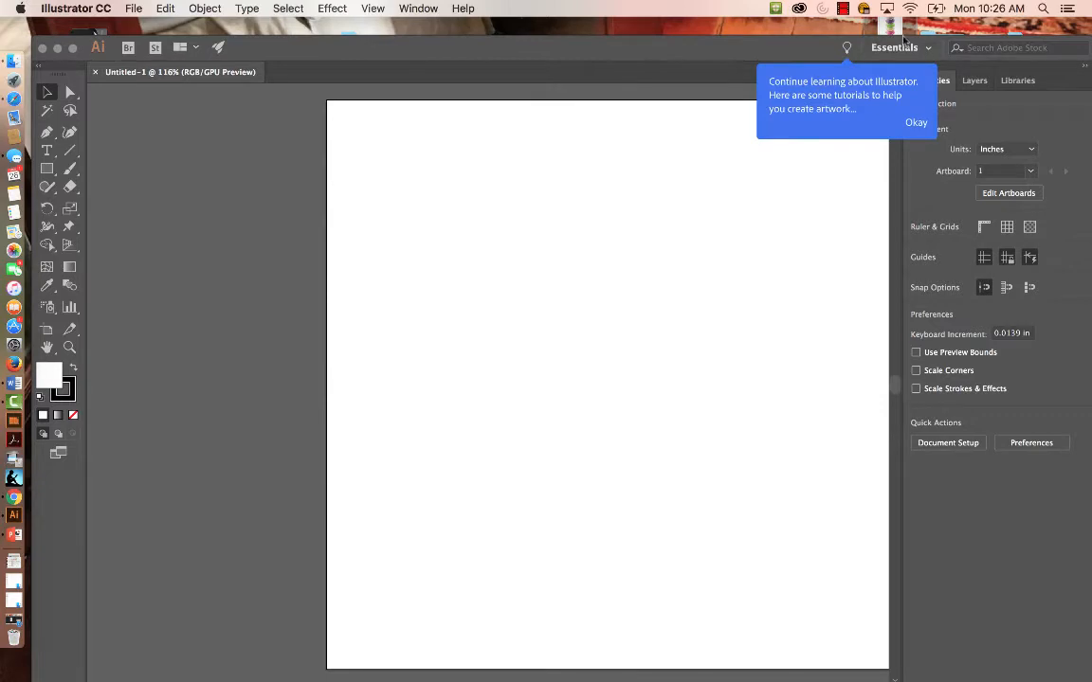
left_click_drag(893, 20, 601, 396)
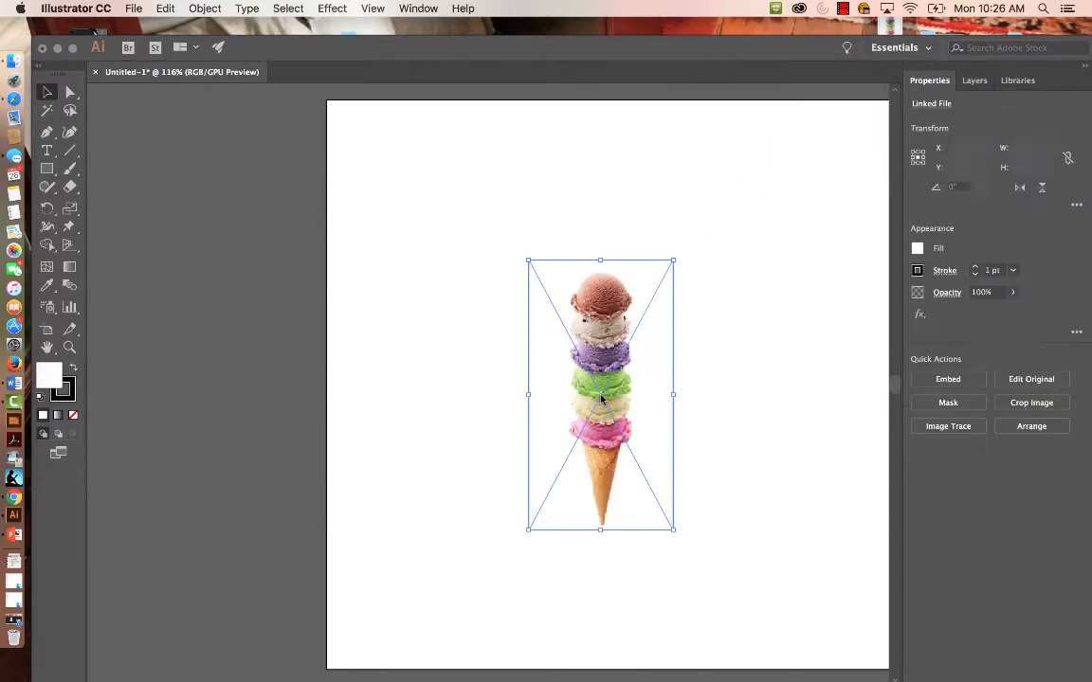
left_click_drag(632, 49, 618, 33)
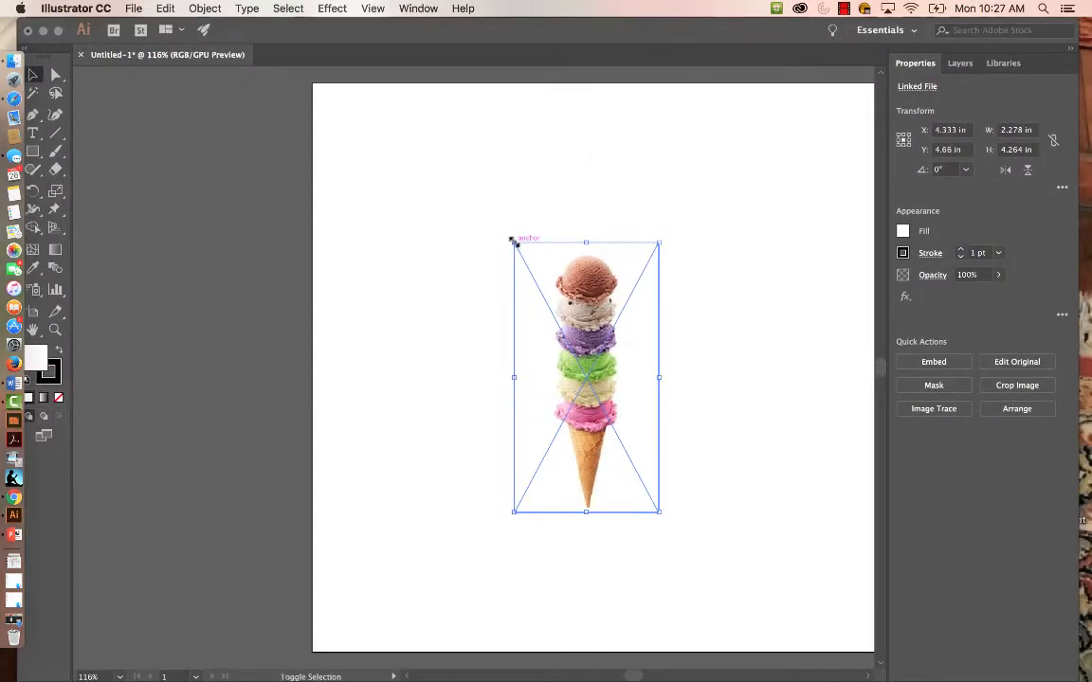
Enlarge the ice cream cone image freehand to about 4.05 x 7.58 in and deselect it
left_click_drag(514, 242, 455, 133)
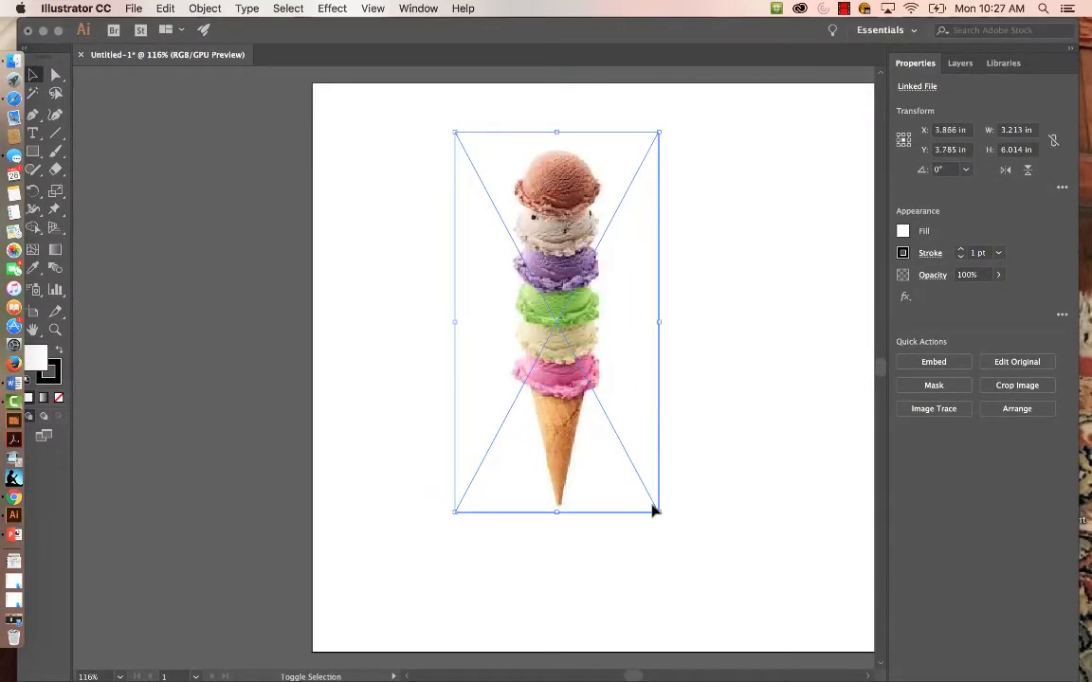
left_click_drag(658, 512, 735, 616)
left_click(776, 501)
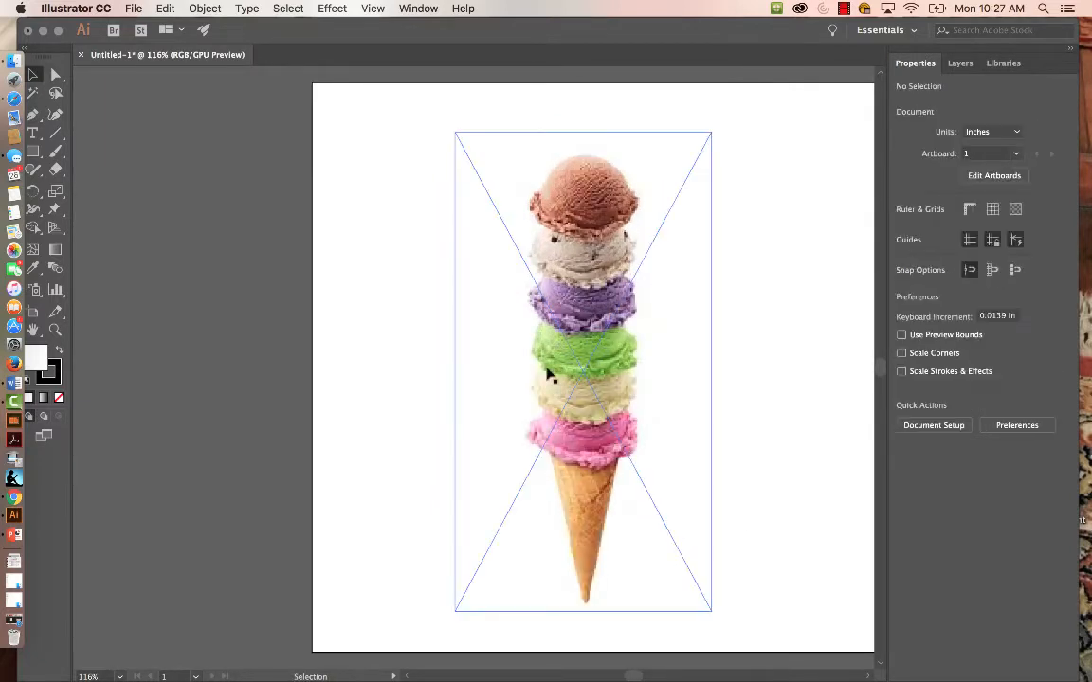
Lock the image's width and height proportions and set its height to 5 in
left_click(543, 334)
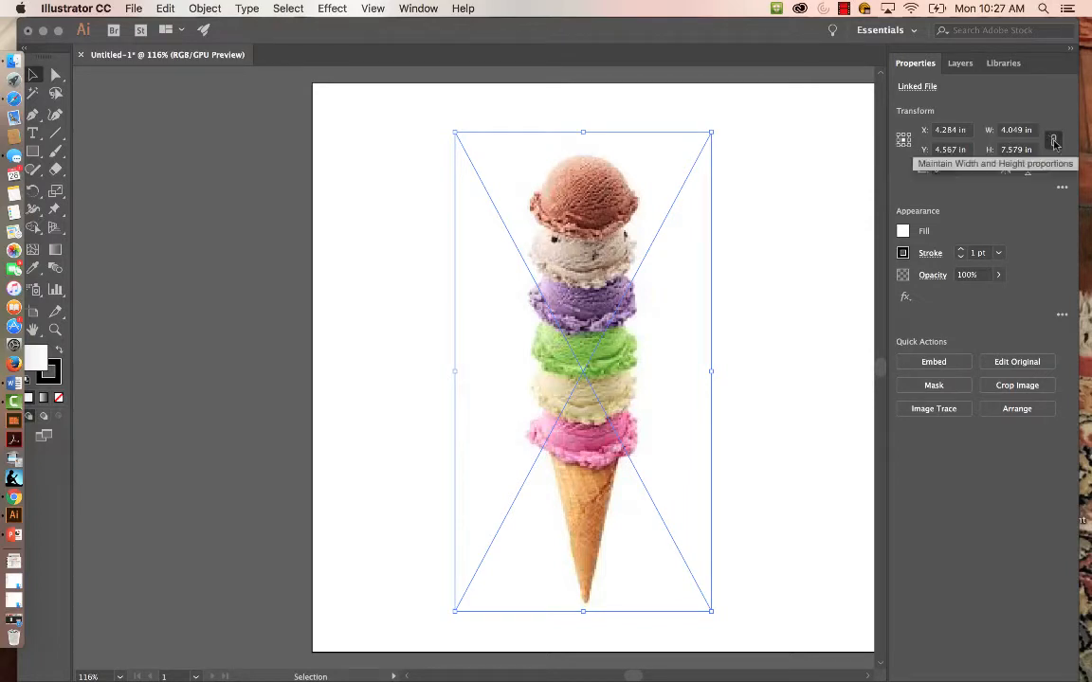
left_click(1053, 140)
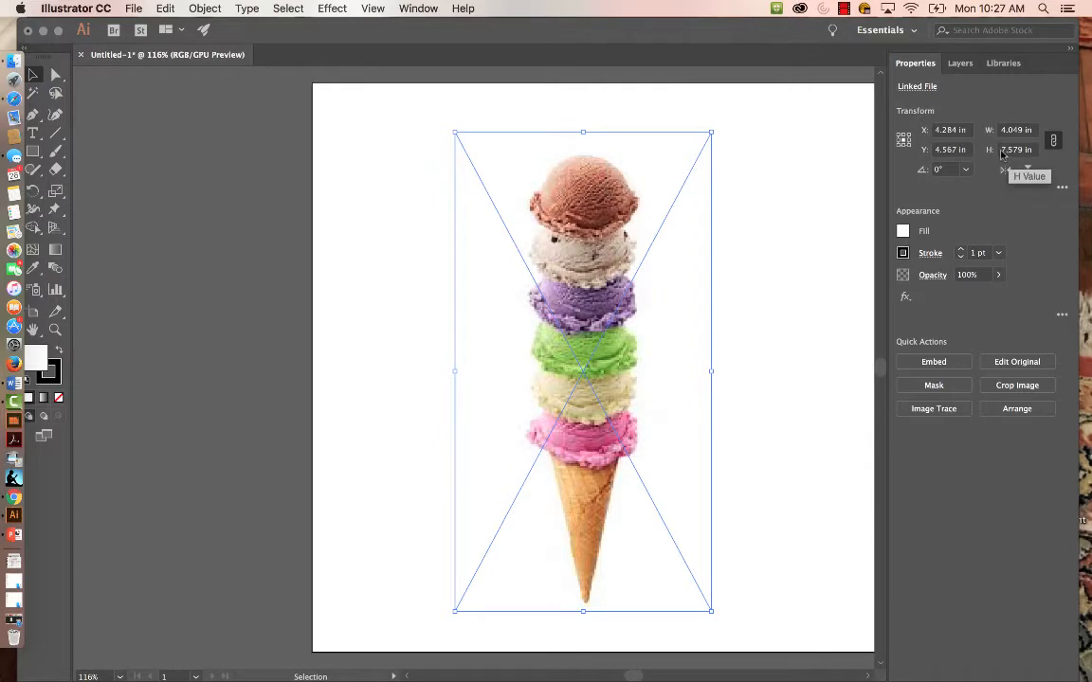
left_click(1014, 150)
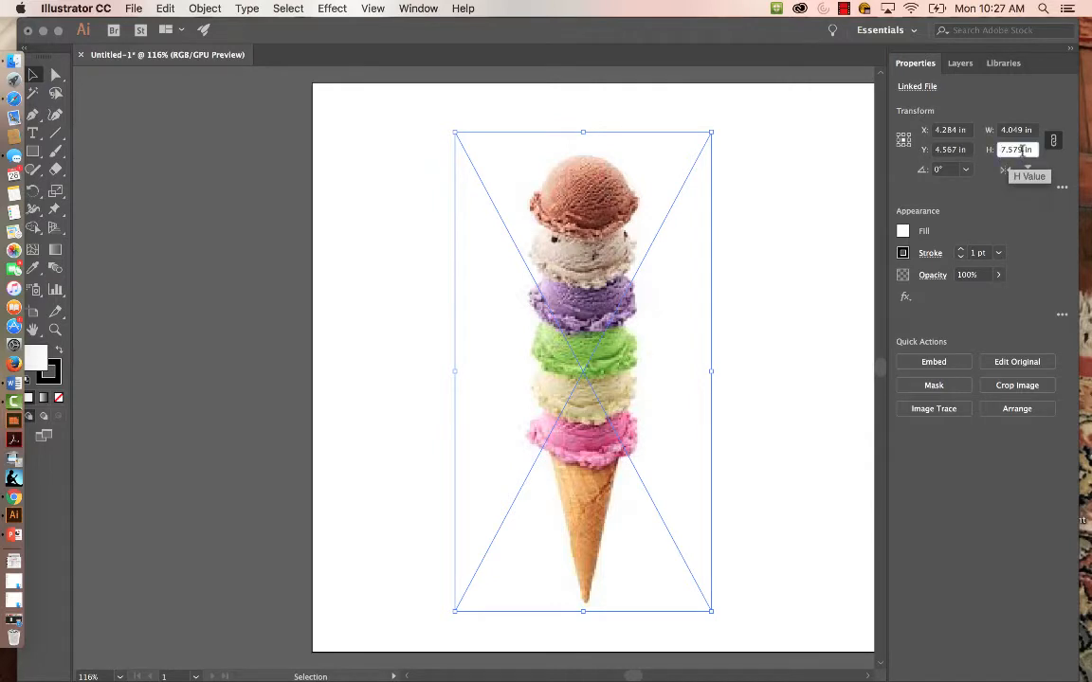
double_click(1023, 149)
type("5")
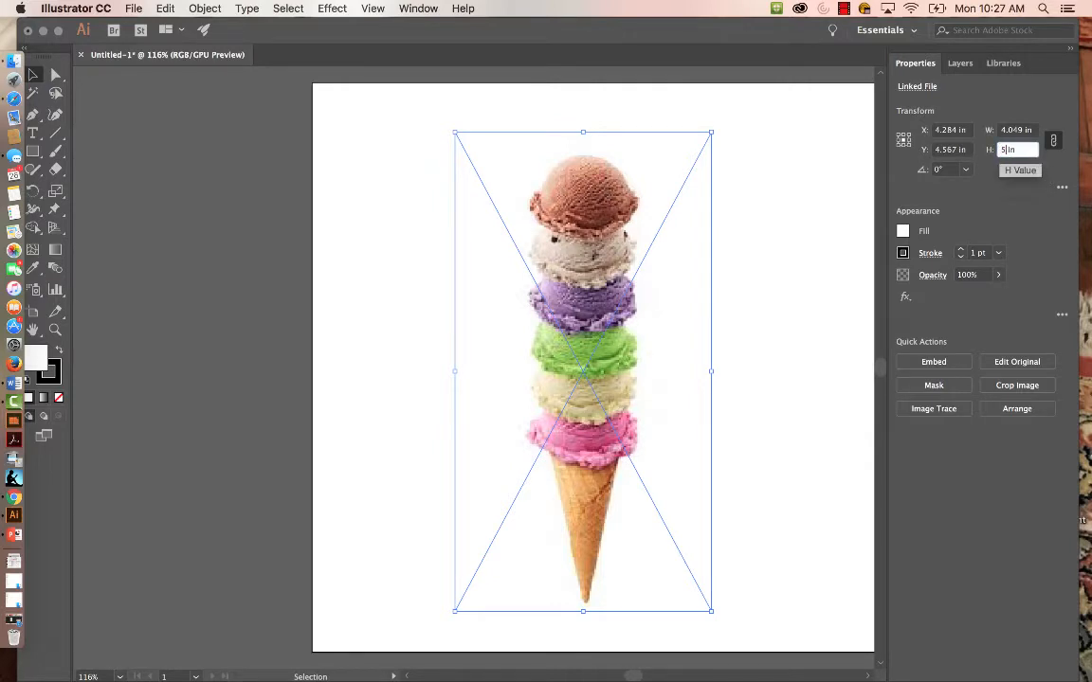
key("Return")
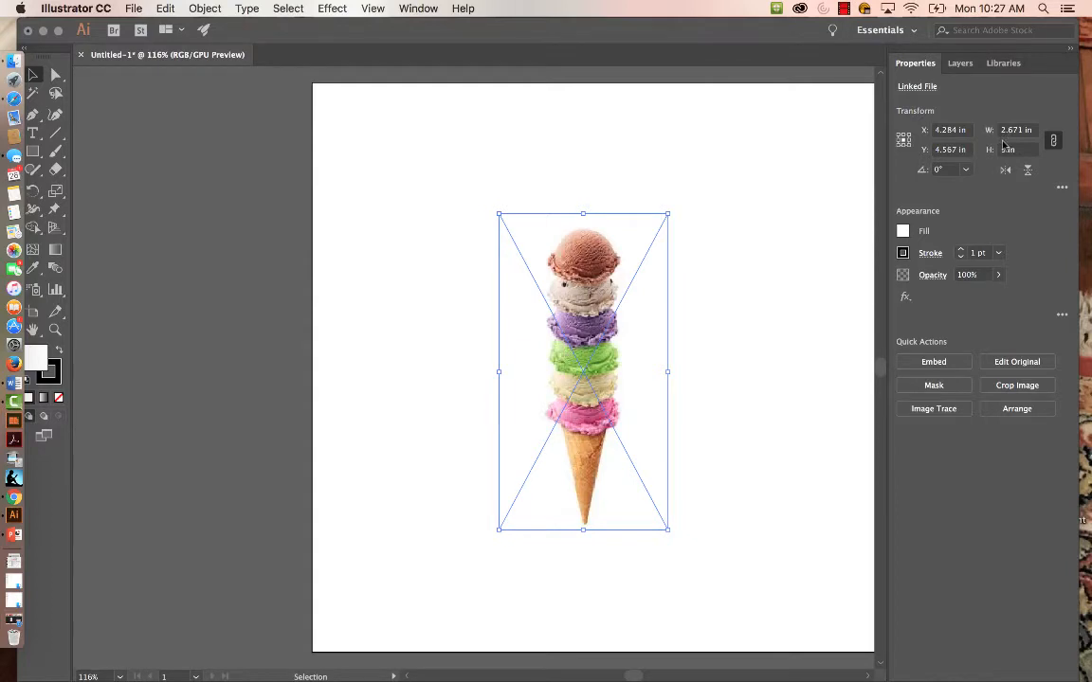
left_click(754, 260)
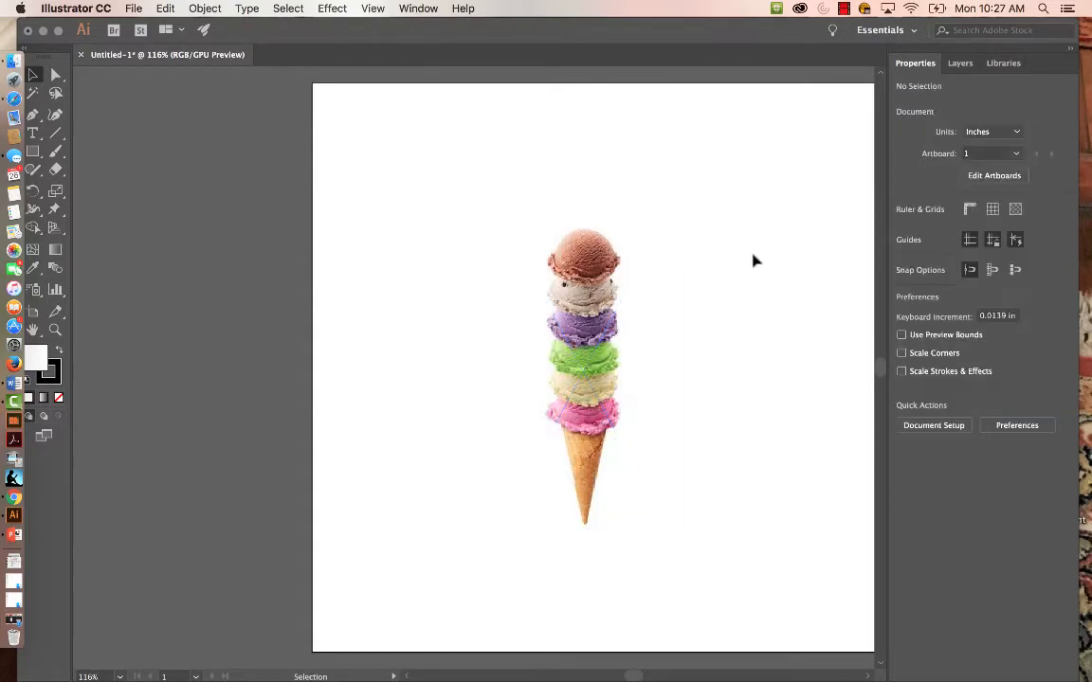
Select the ice cream cone image and convert it with Image Trace using the default settings
left_click(960, 64)
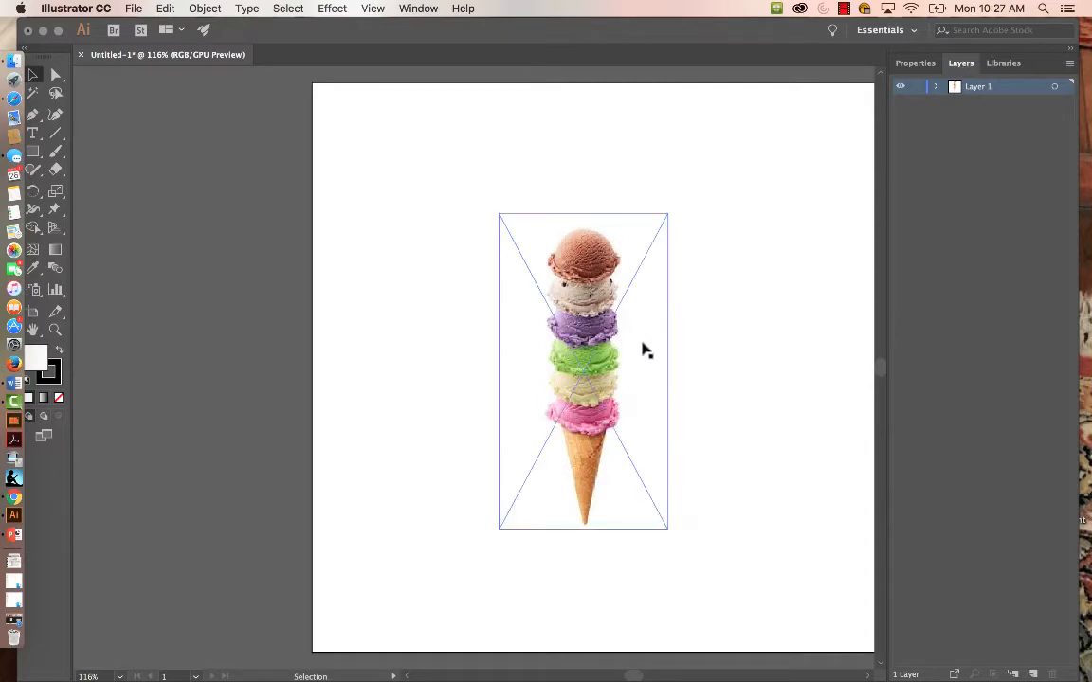
left_click(654, 354)
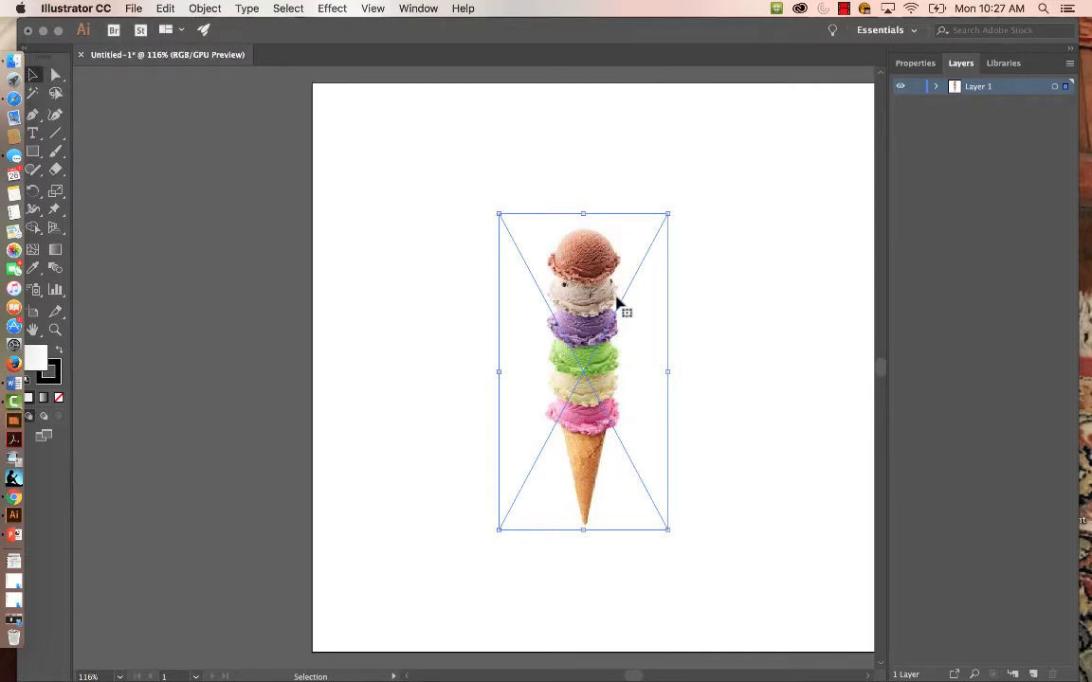
left_click(914, 62)
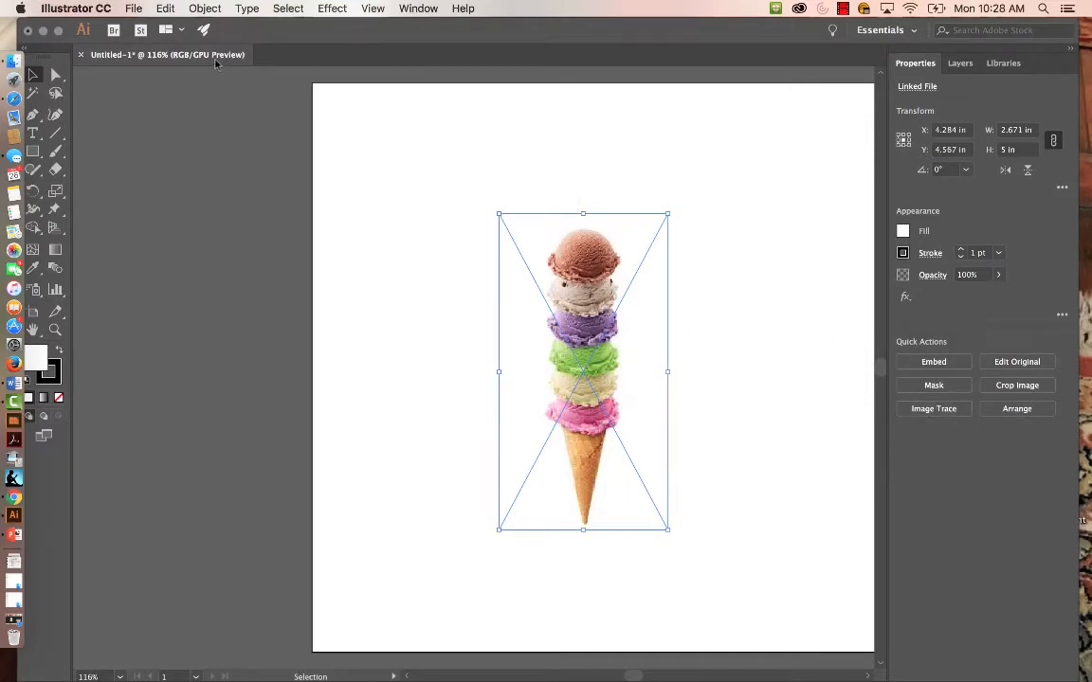
left_click(203, 9)
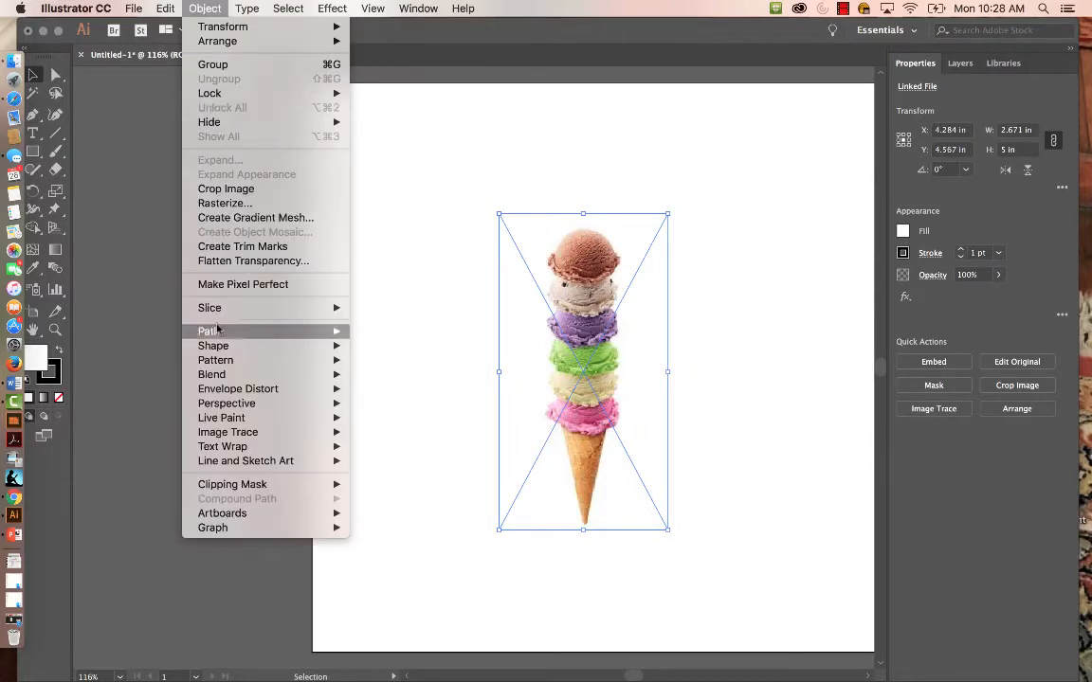
mouse_move(233, 434)
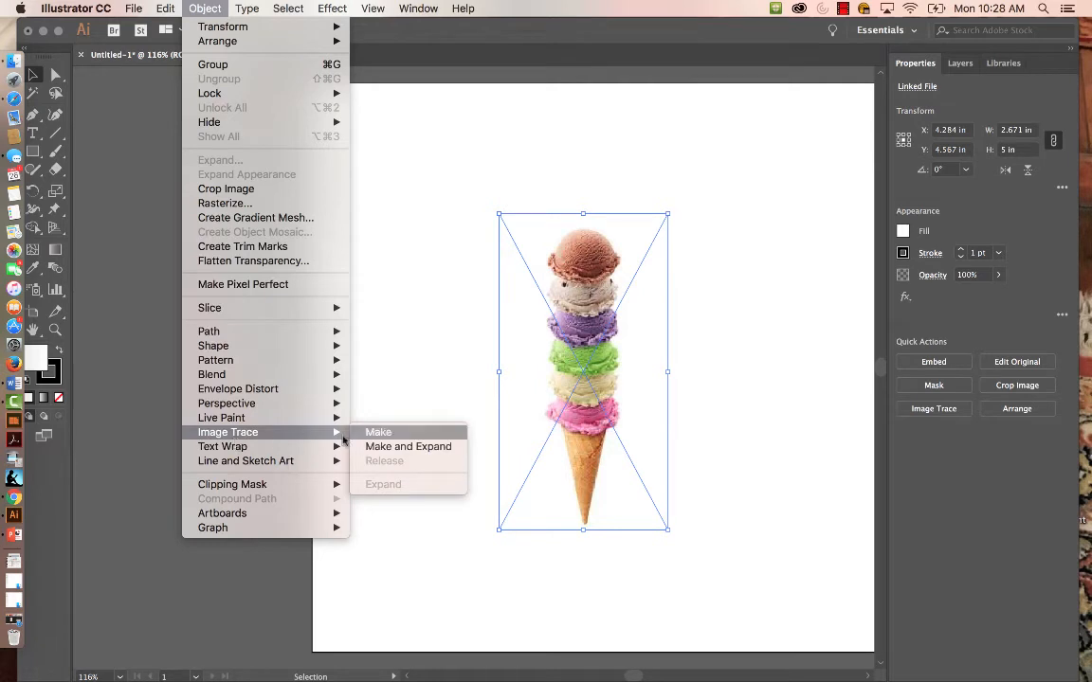
left_click(379, 433)
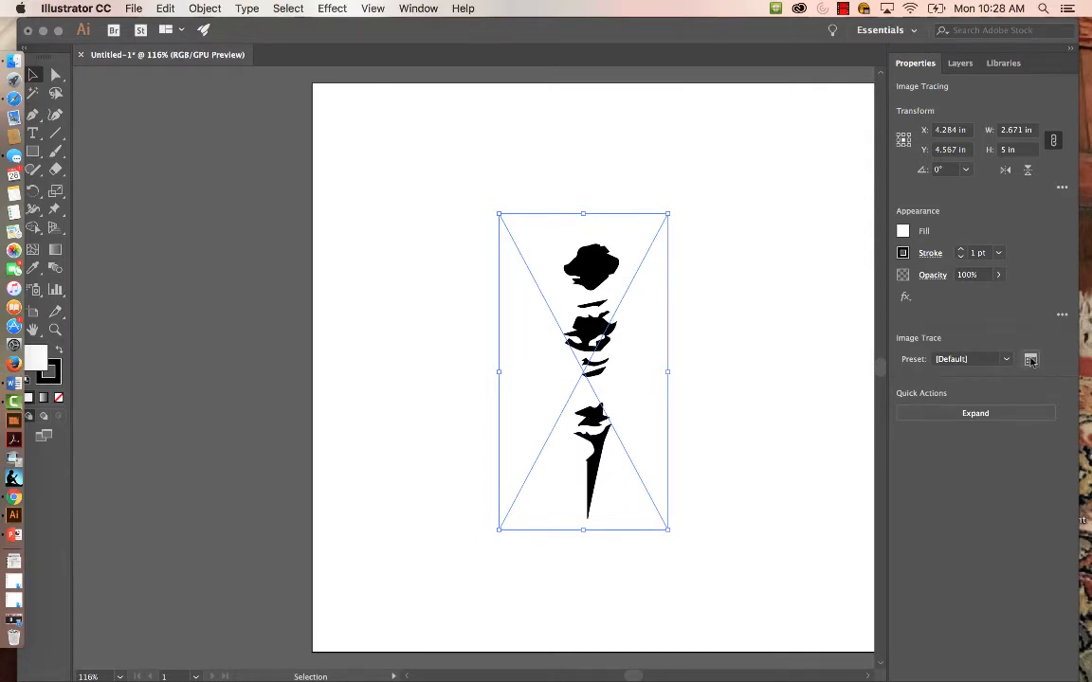
Open the detailed Image Trace settings beside the artwork and raise the threshold to 145
left_click(1030, 360)
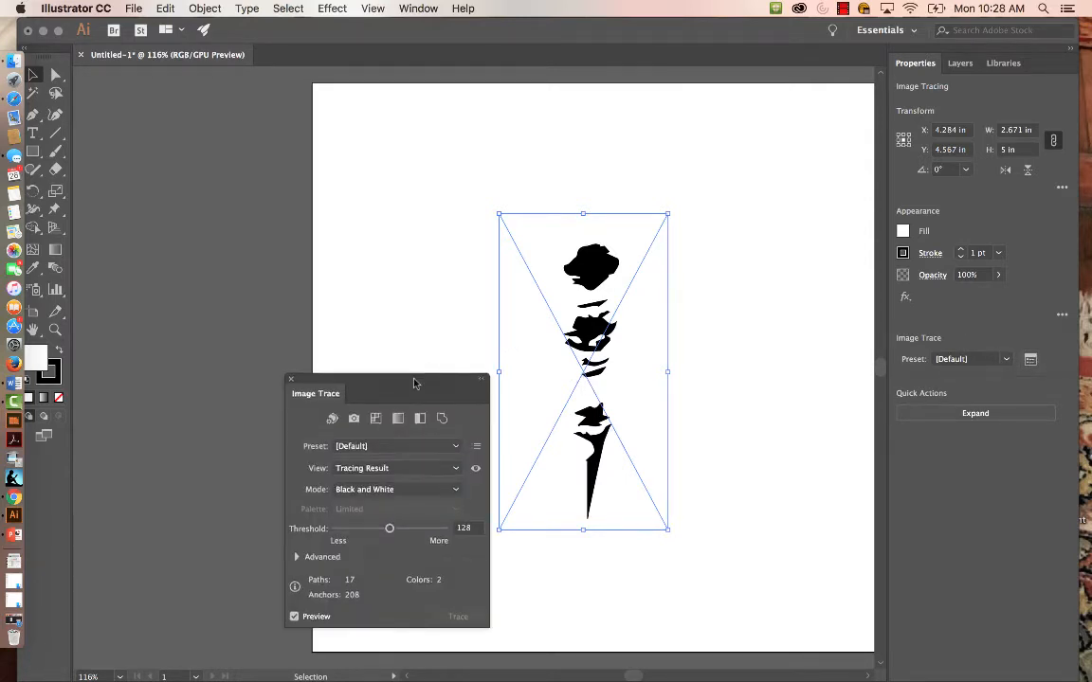
mouse_move(414, 383)
left_mouse_down()
mouse_move(295, 142)
mouse_move(267, 111)
left_mouse_up()
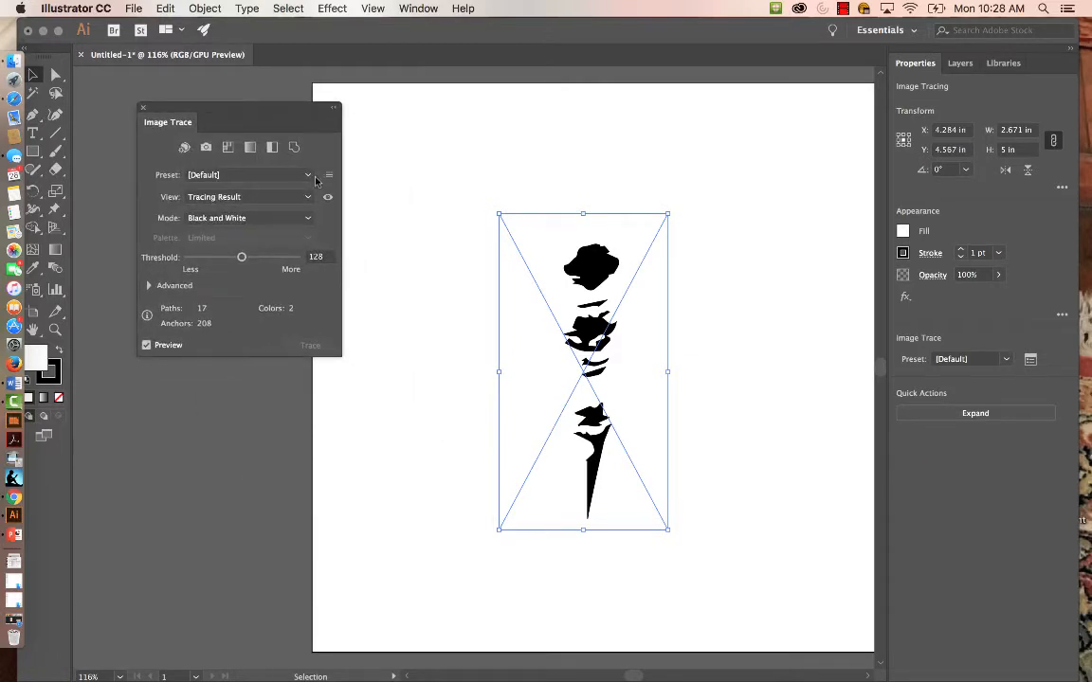
mouse_move(242, 257)
left_mouse_down()
mouse_move(227, 258)
mouse_move(269, 258)
mouse_move(249, 259)
left_mouse_up()
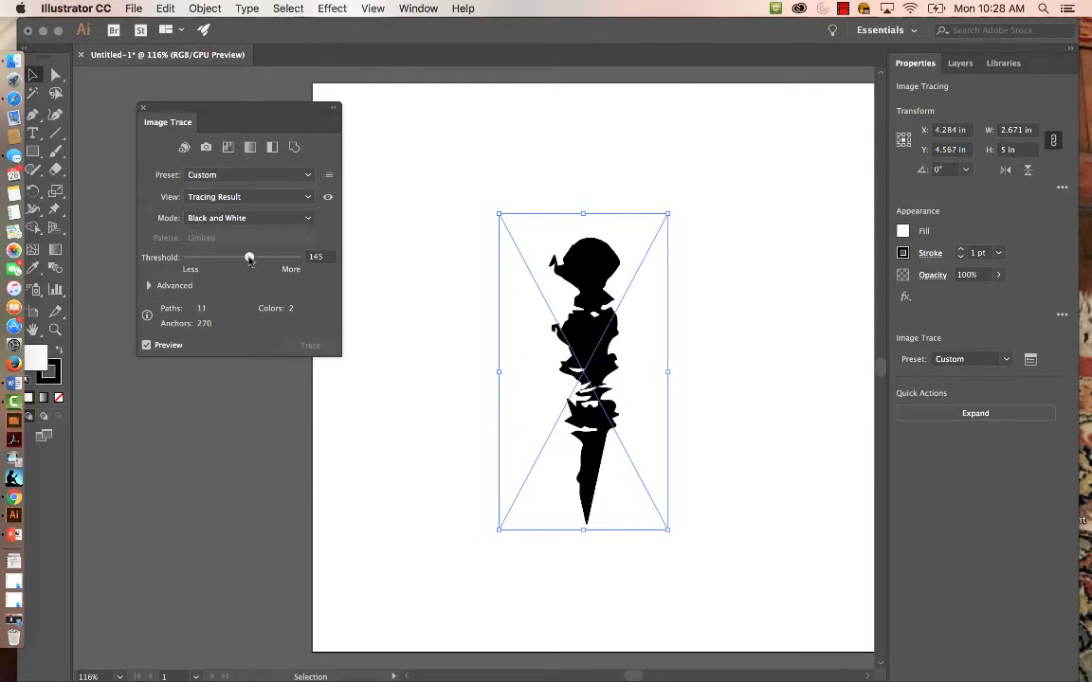
Try the Silhouettes, Technical Drawing and Sketched Art presets on the ice cream cone tracing
left_click(308, 176)
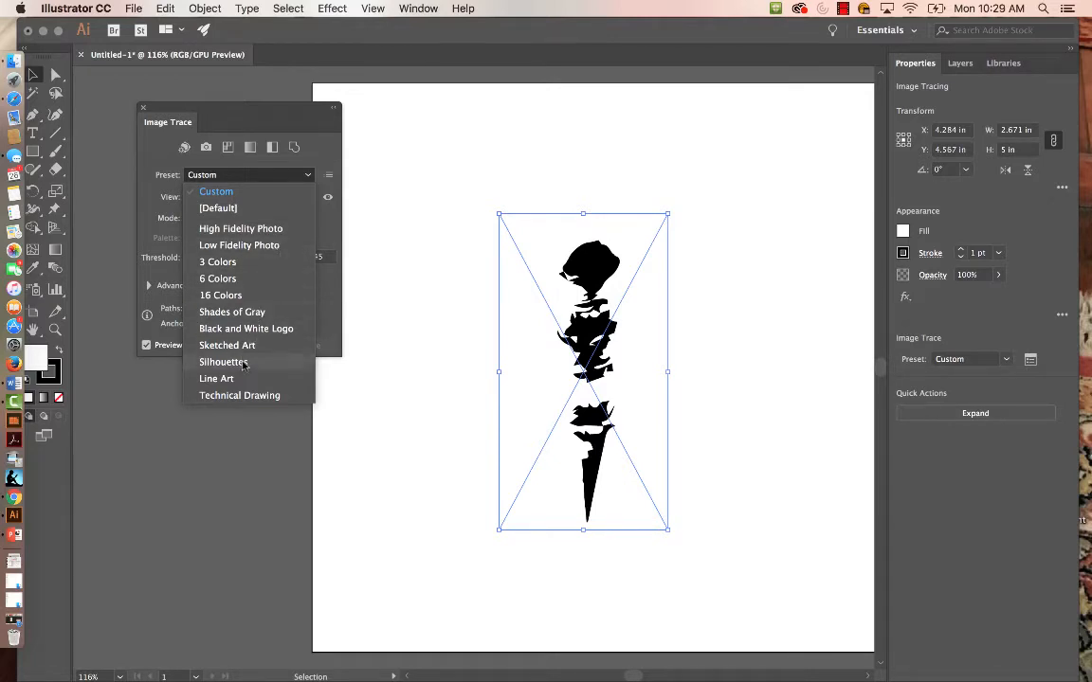
left_click(237, 363)
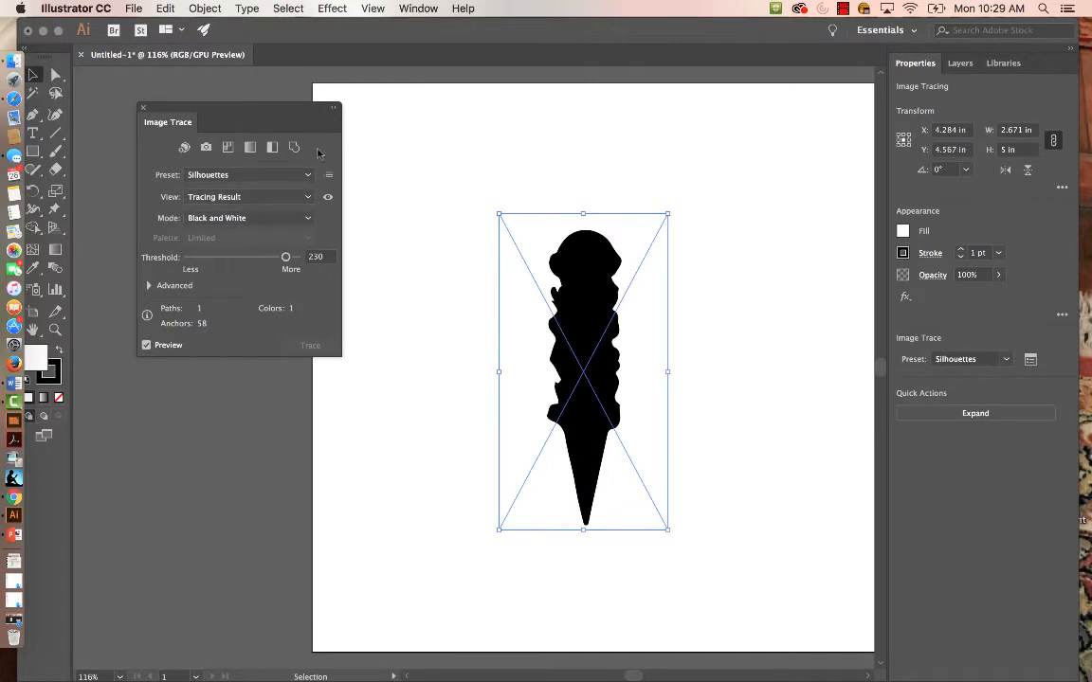
left_click(307, 175)
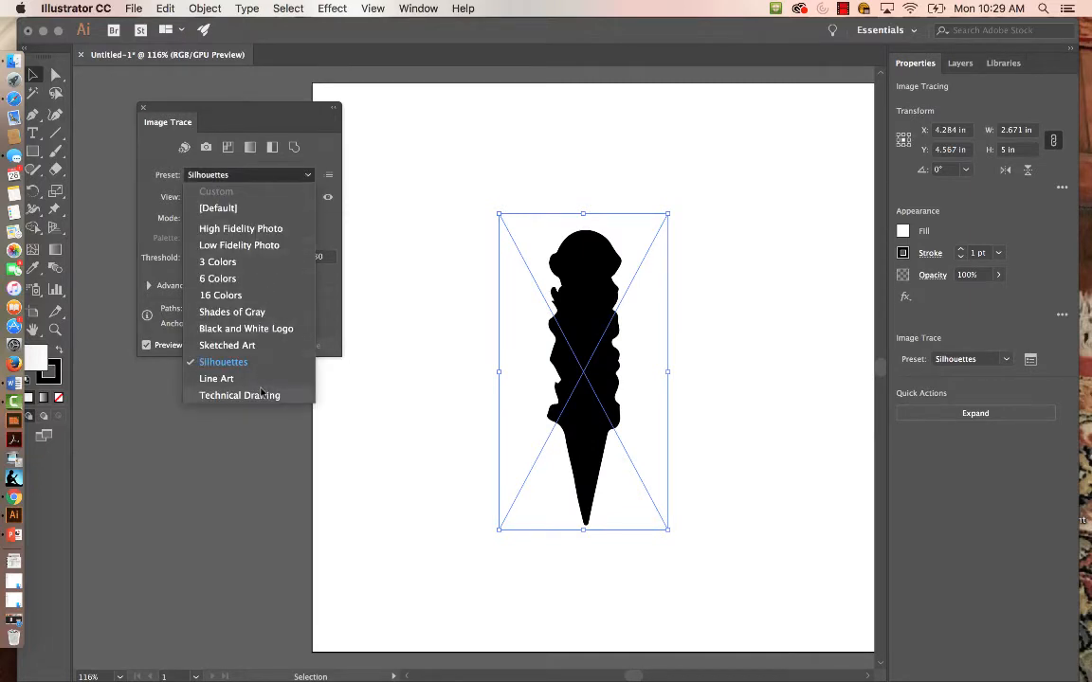
left_click(242, 395)
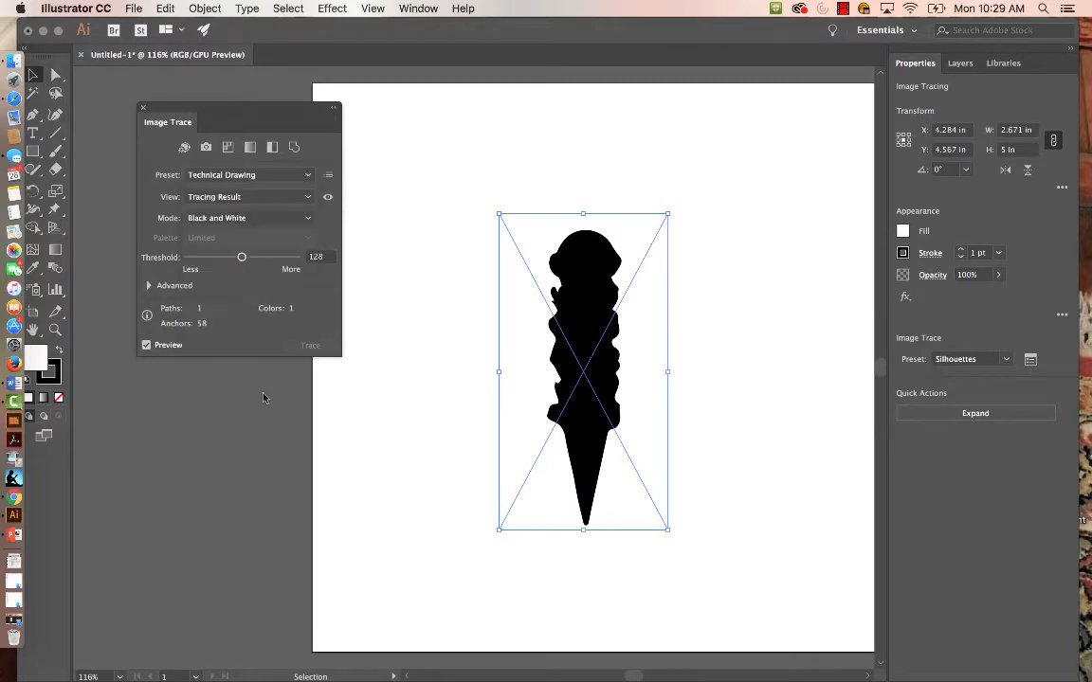
left_click(280, 174)
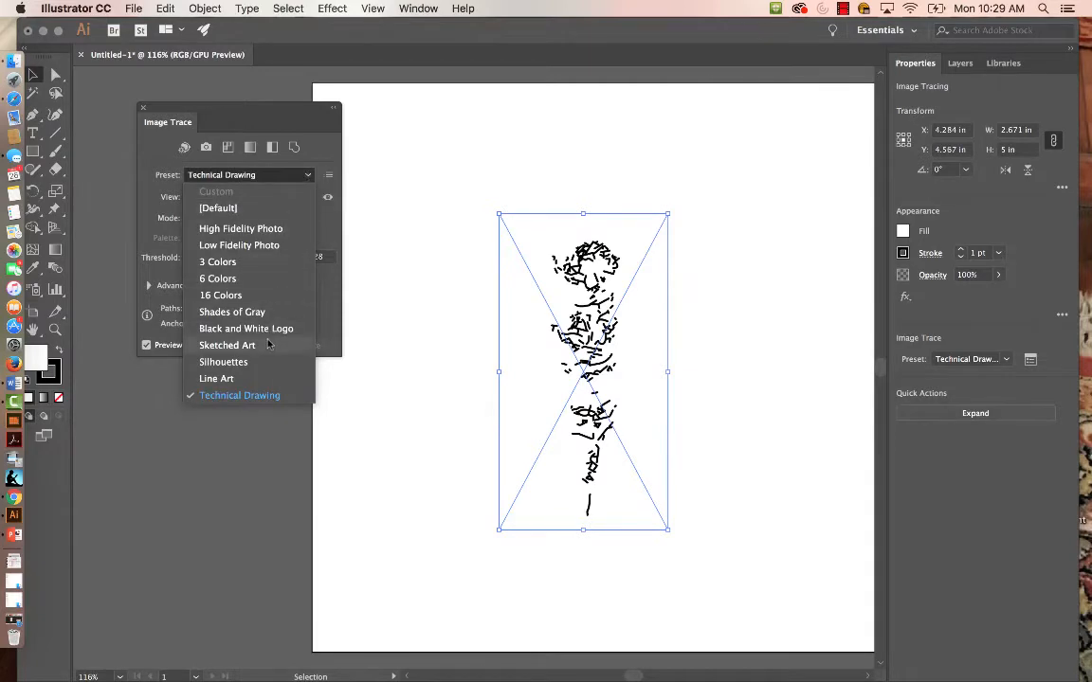
left_click(232, 345)
Apply the 16 Colors preset to the ice cream cone tracing and keep the Color mode
left_click(309, 175)
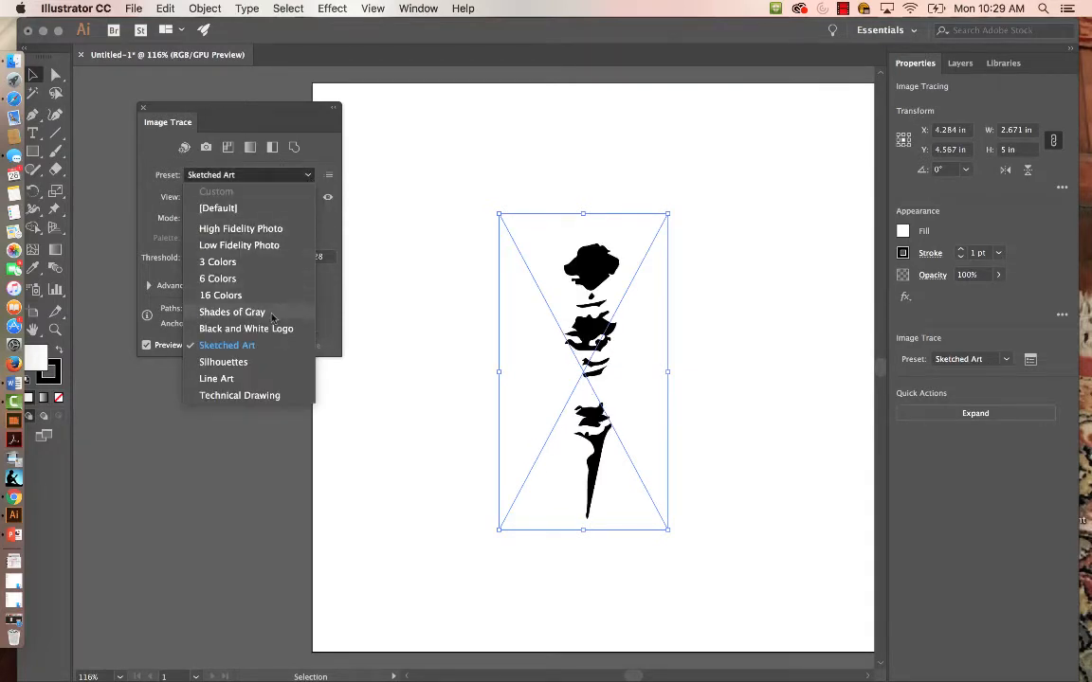
left_click(221, 296)
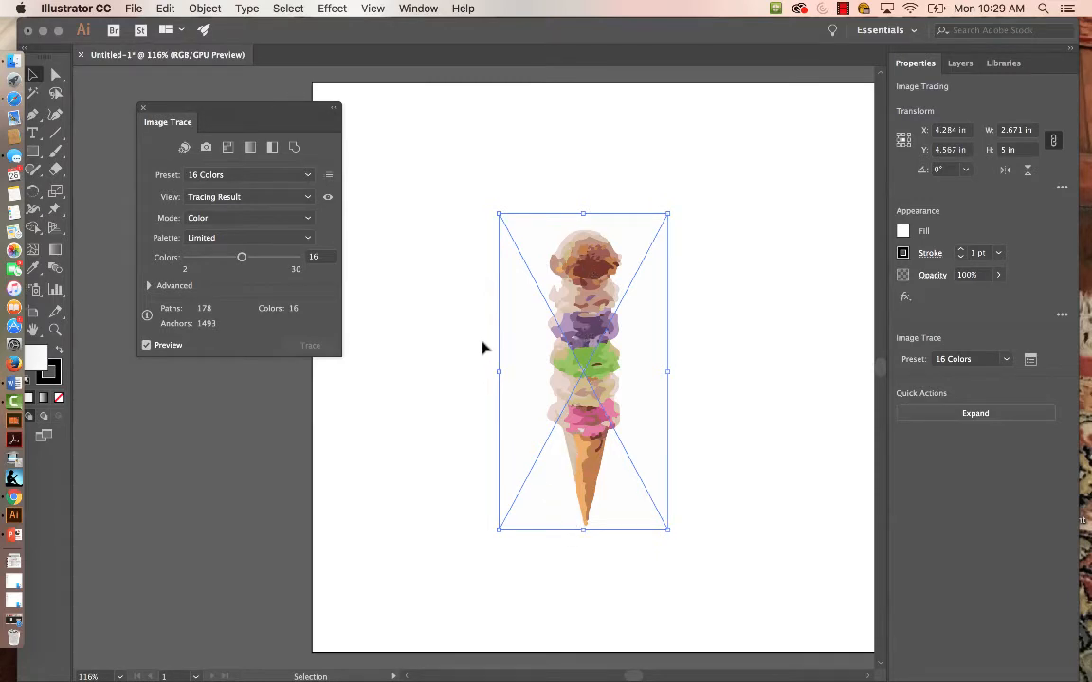
left_click(308, 218)
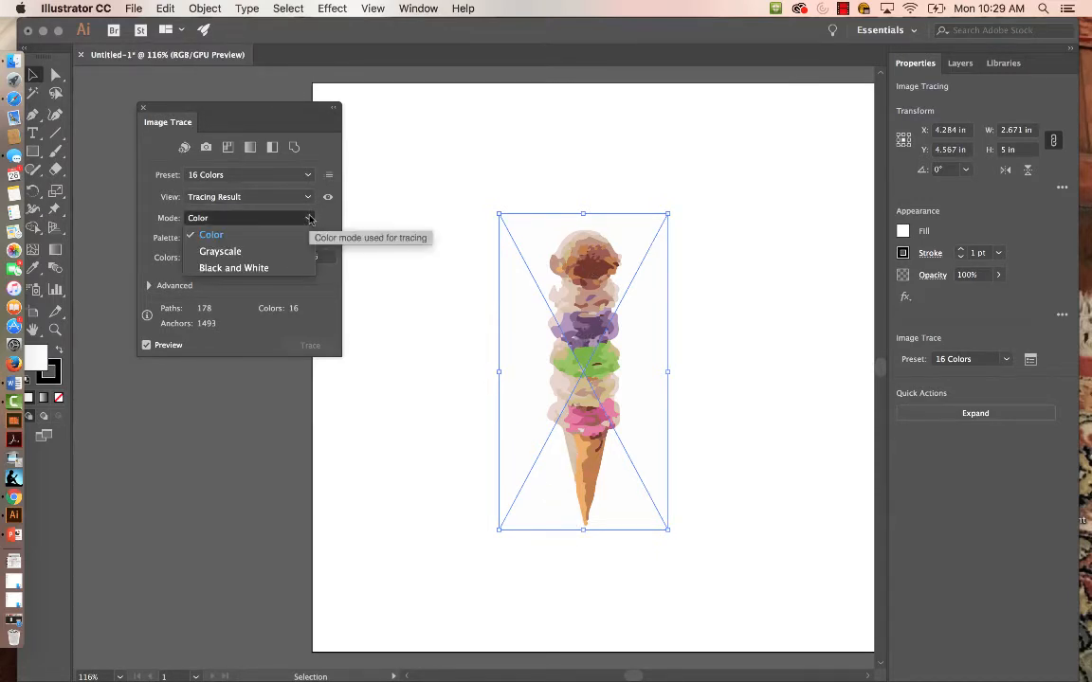
left_click(311, 219)
Reduce the tracing's maximum number of colors to 11 and again to 9
left_click(322, 256)
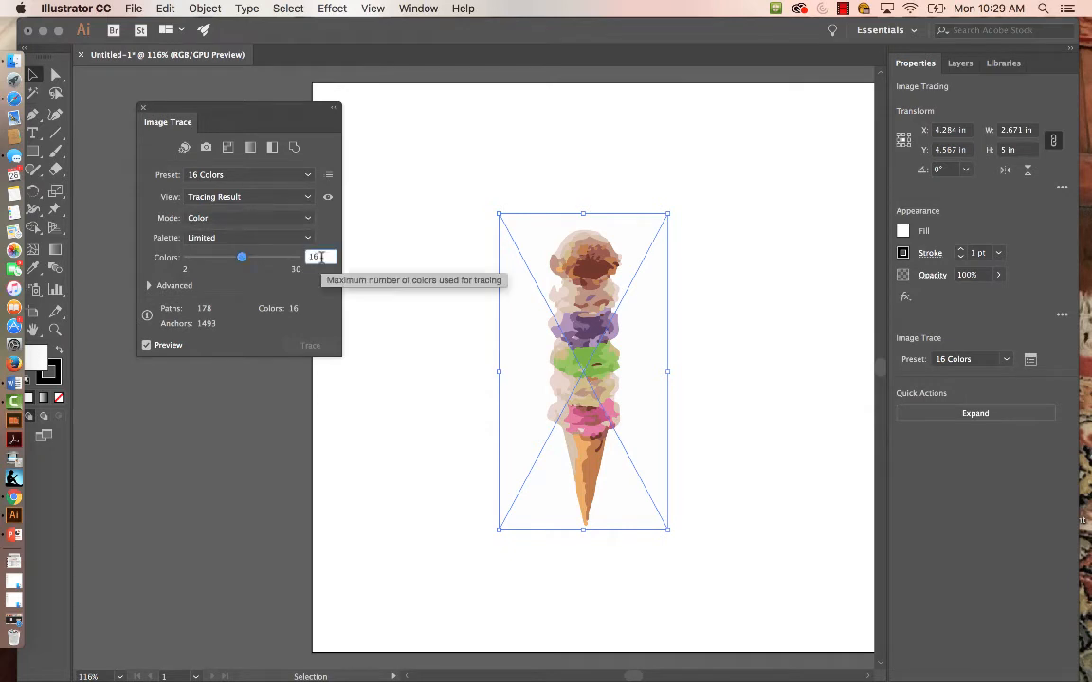
left_click_drag(321, 257, 305, 257)
type("11")
key("Return")
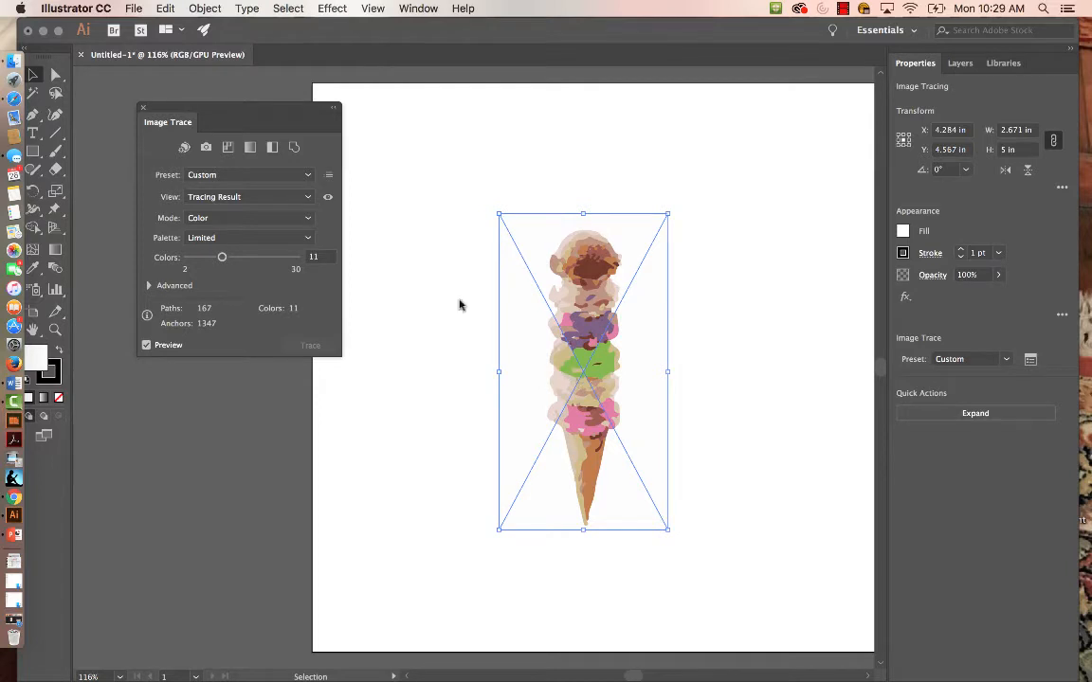
left_click(309, 257)
type("9")
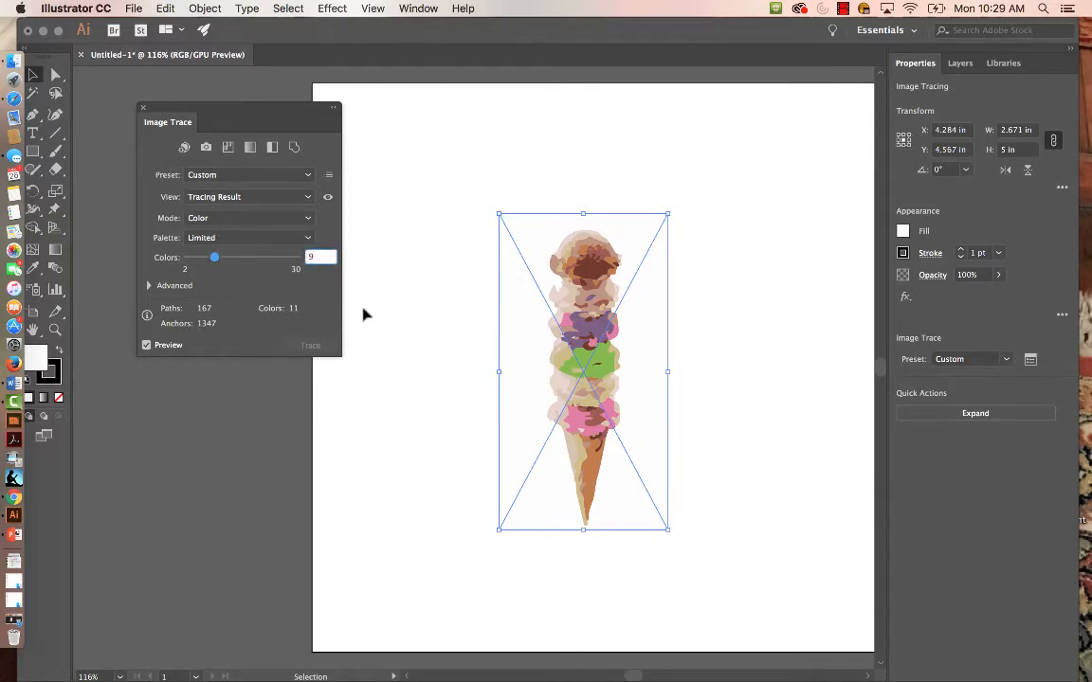
key("Return")
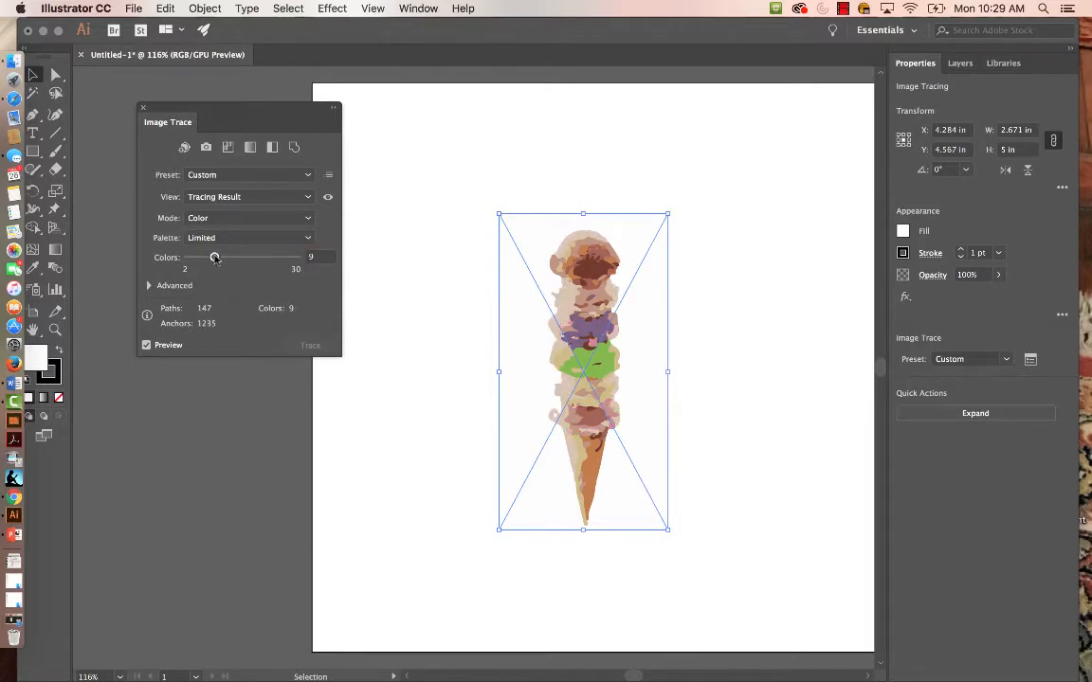
Raise the tracing's maximum number of colors to 15 and again to 17, and deselect the artwork
left_click_drag(214, 257, 240, 261)
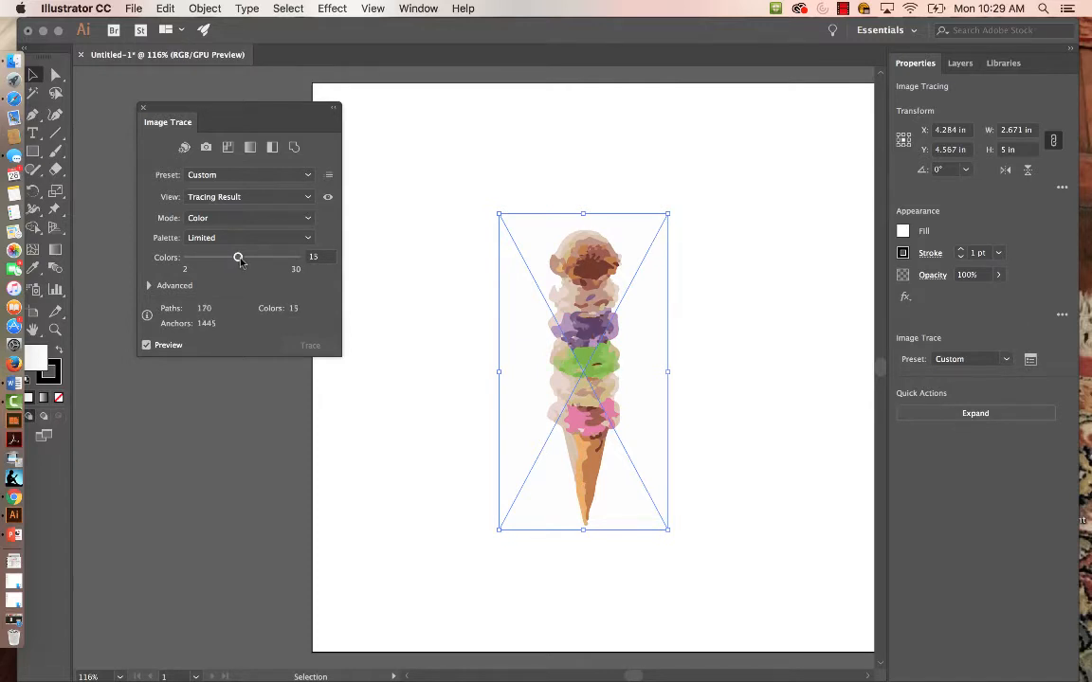
left_click(321, 261)
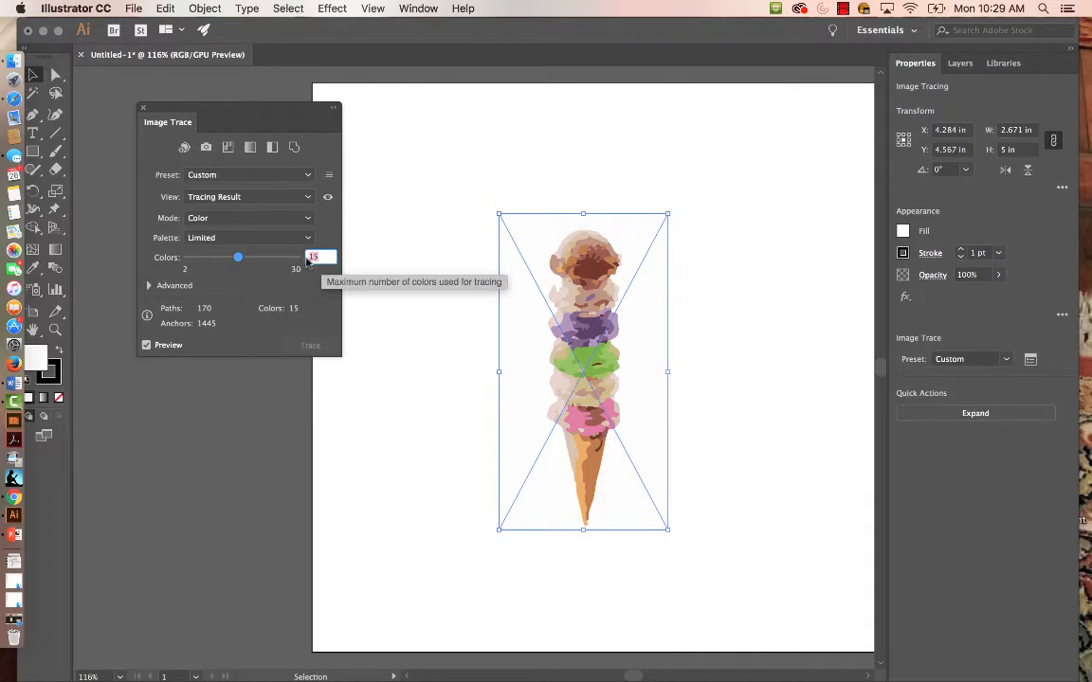
type("17")
key("Return")
left_click(382, 436)
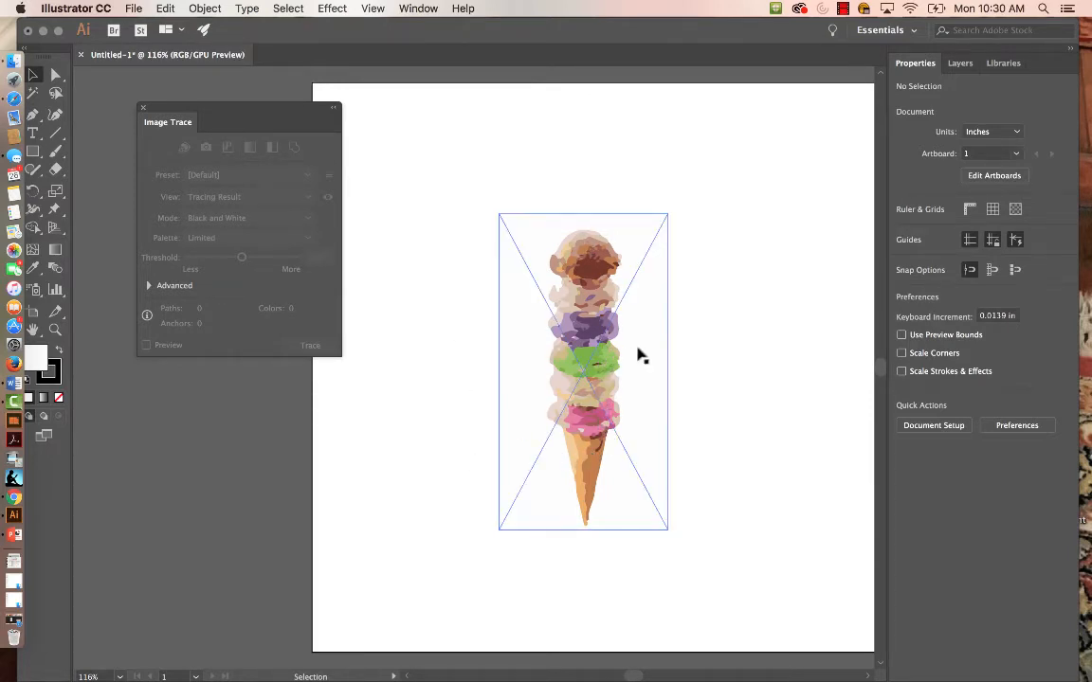
Retrace the ice cream cone with the Low Fidelity Photo preset and deselect it
key("z")
left_click_drag(614, 337, 727, 336)
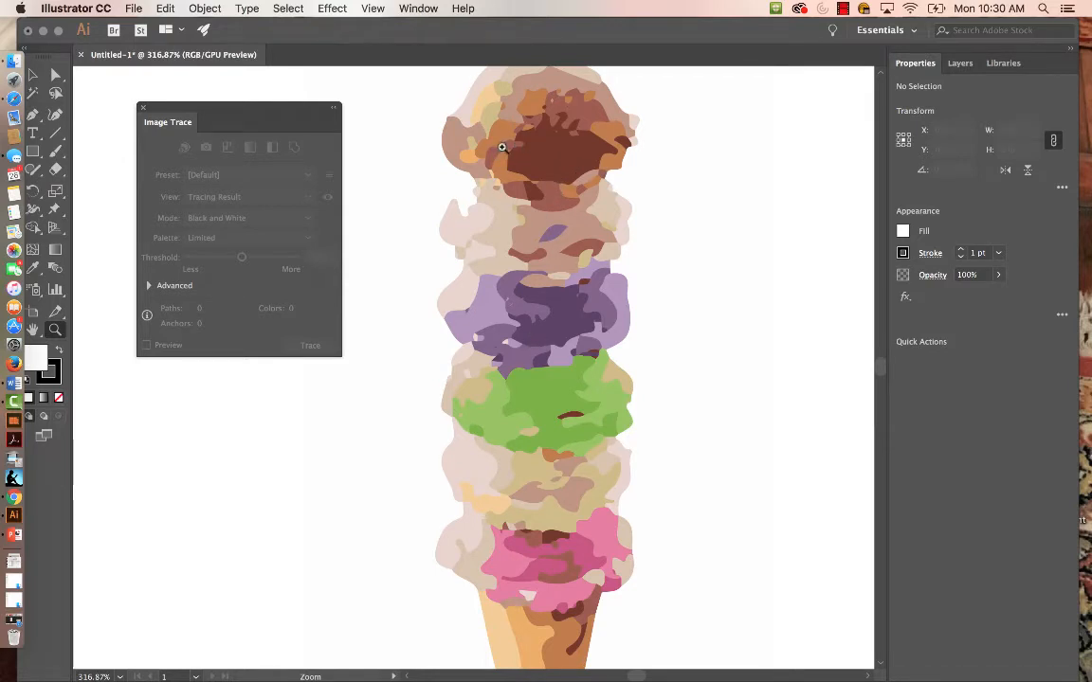
key("v")
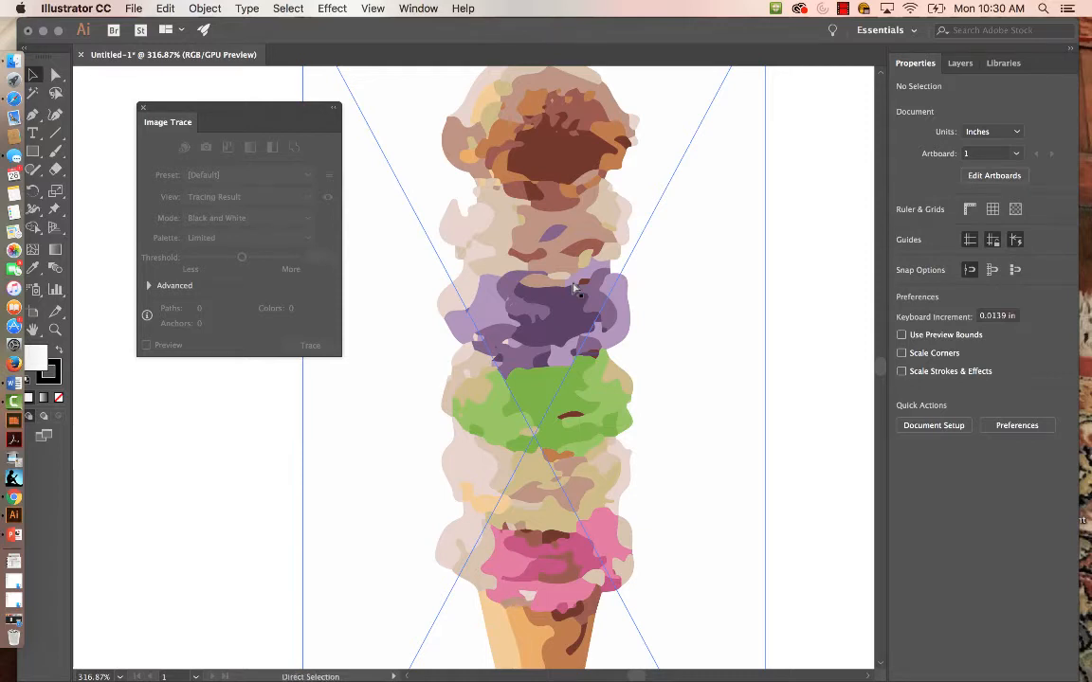
key("super+0")
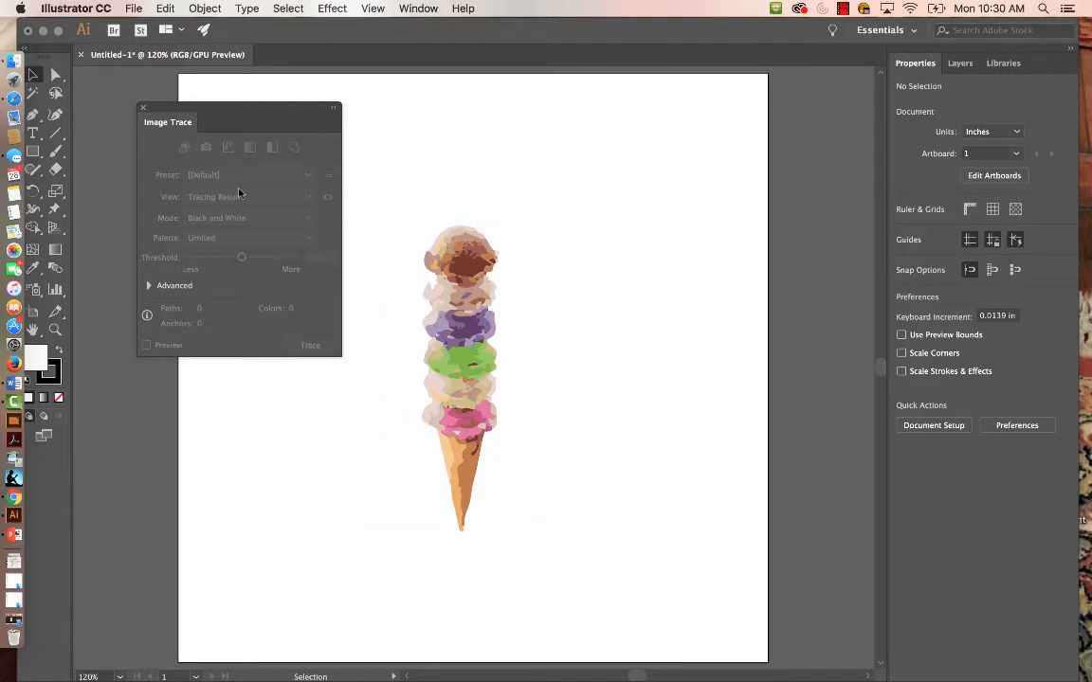
left_click(411, 264)
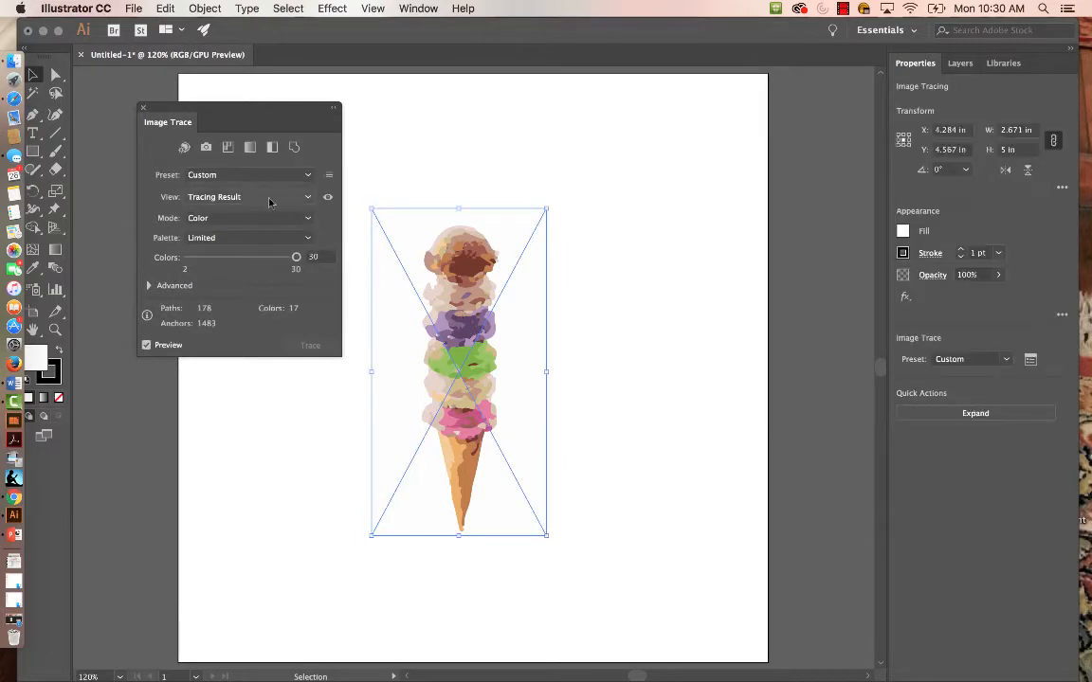
left_click(308, 177)
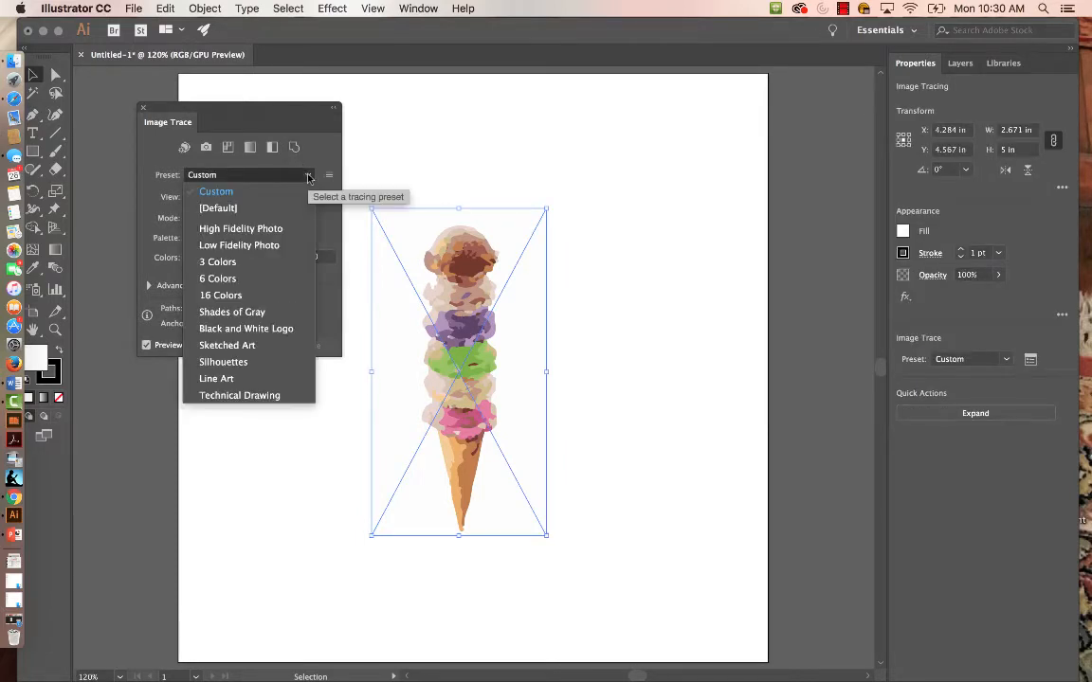
left_click(282, 246)
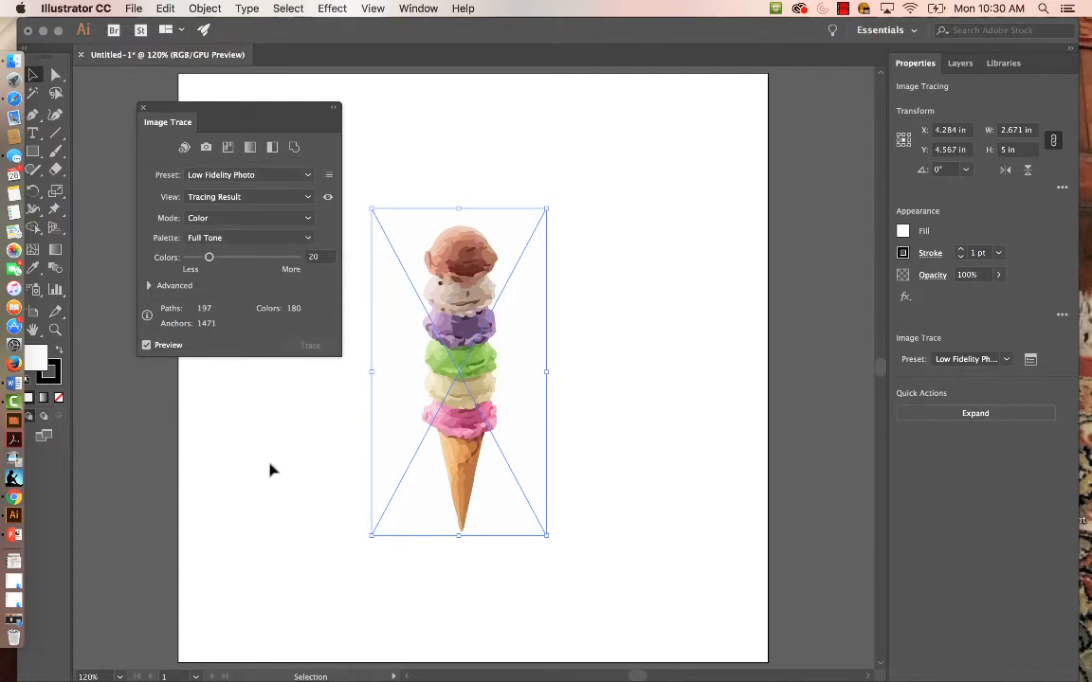
left_click(271, 505)
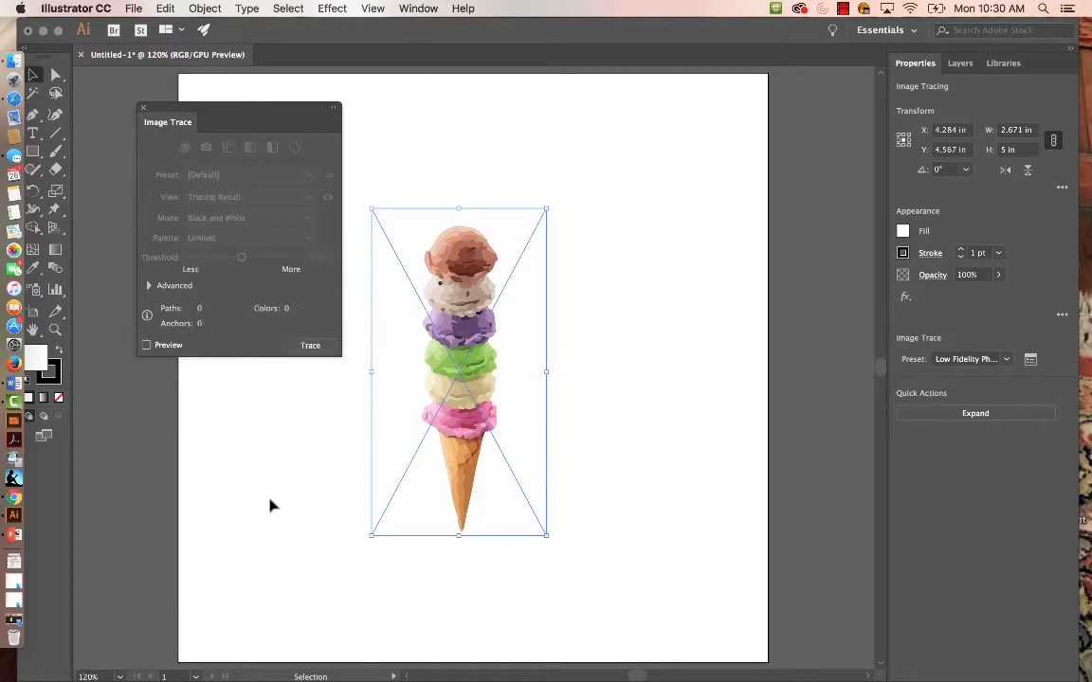
Expand the ice cream cone tracing into editable paths with Object and Fill included, and deselect it
left_click(445, 313)
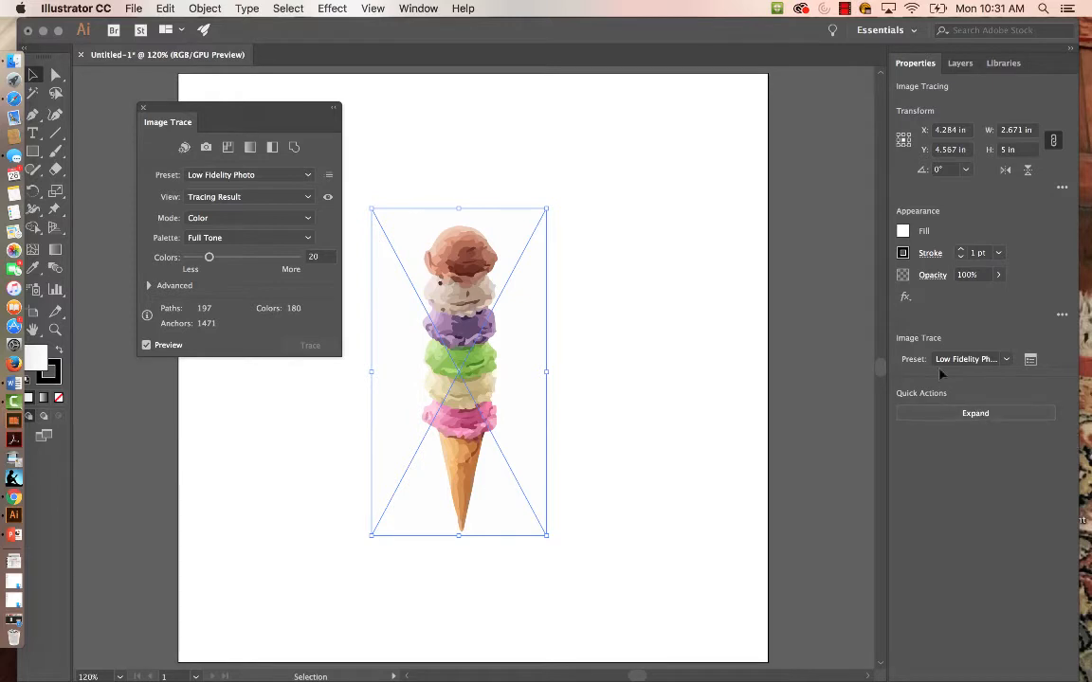
left_click(202, 8)
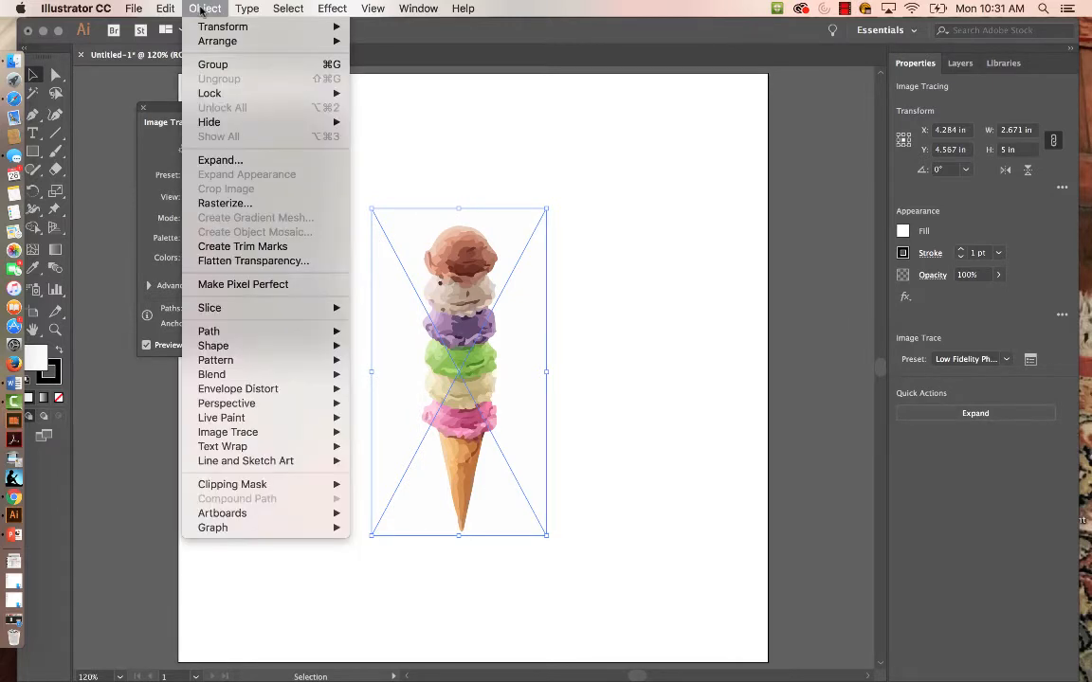
left_click(217, 162)
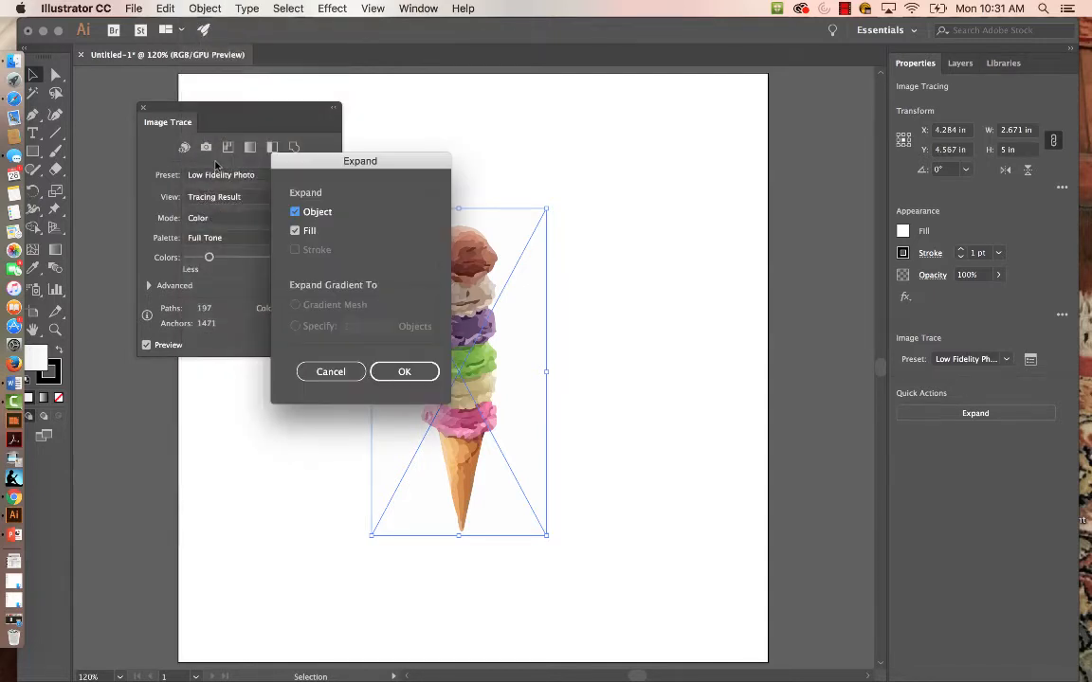
left_click(425, 371)
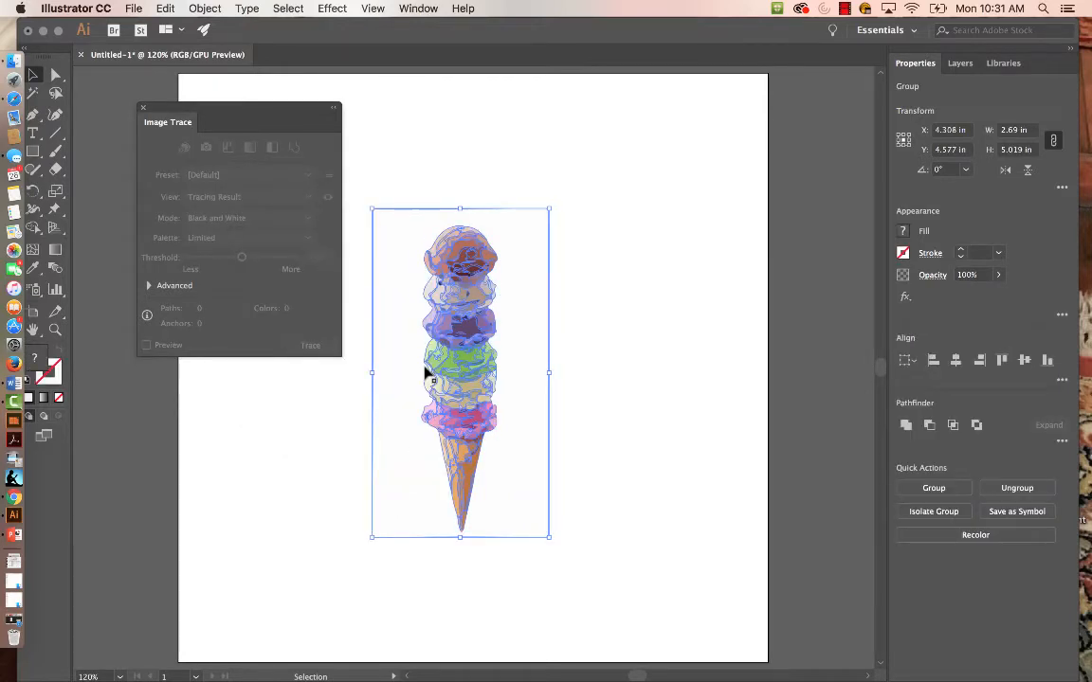
left_click(606, 378)
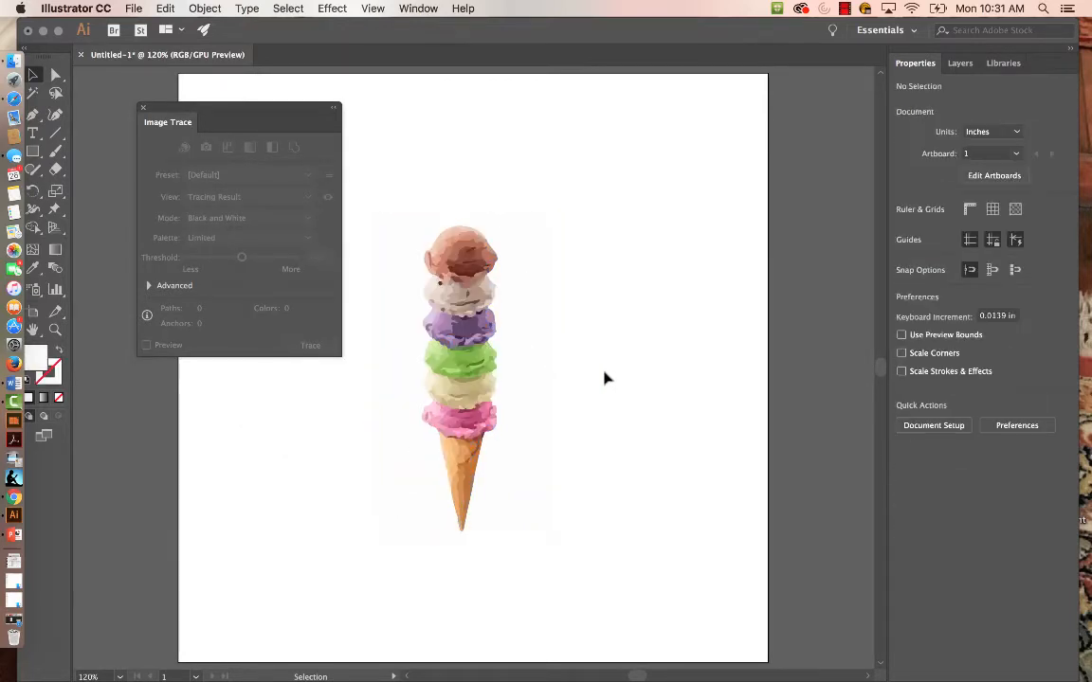
Enter isolation mode for the expanded ice cream cone group with the top scoops in close view
key("z")
left_click_drag(458, 369, 789, 356)
key("space")
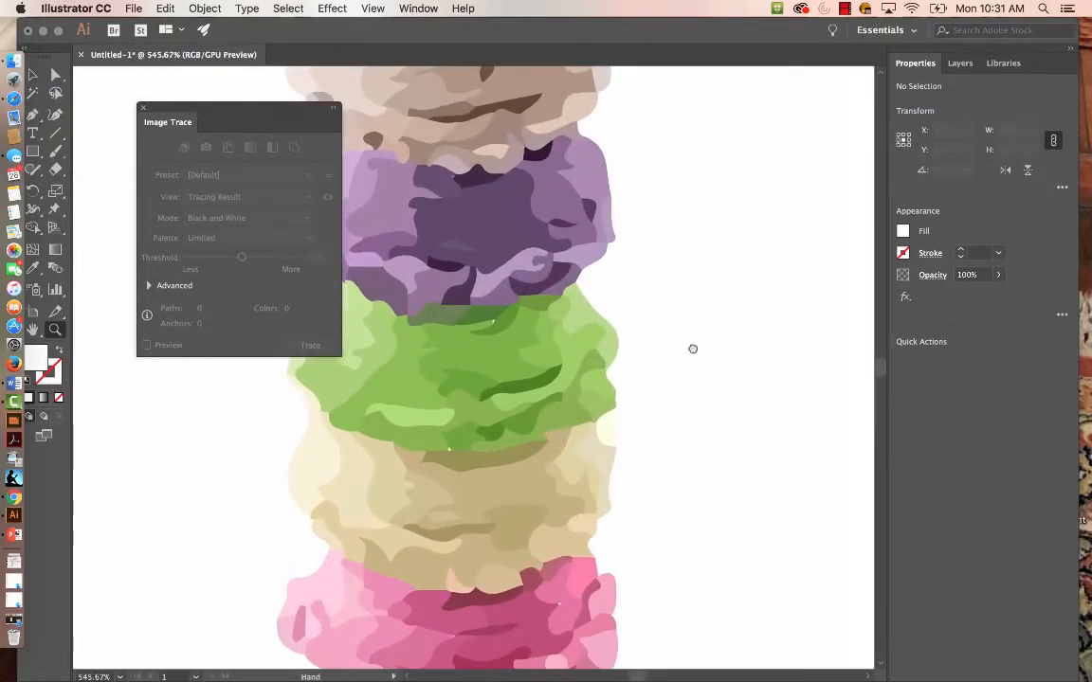
left_click_drag(692, 349, 769, 641)
key("v")
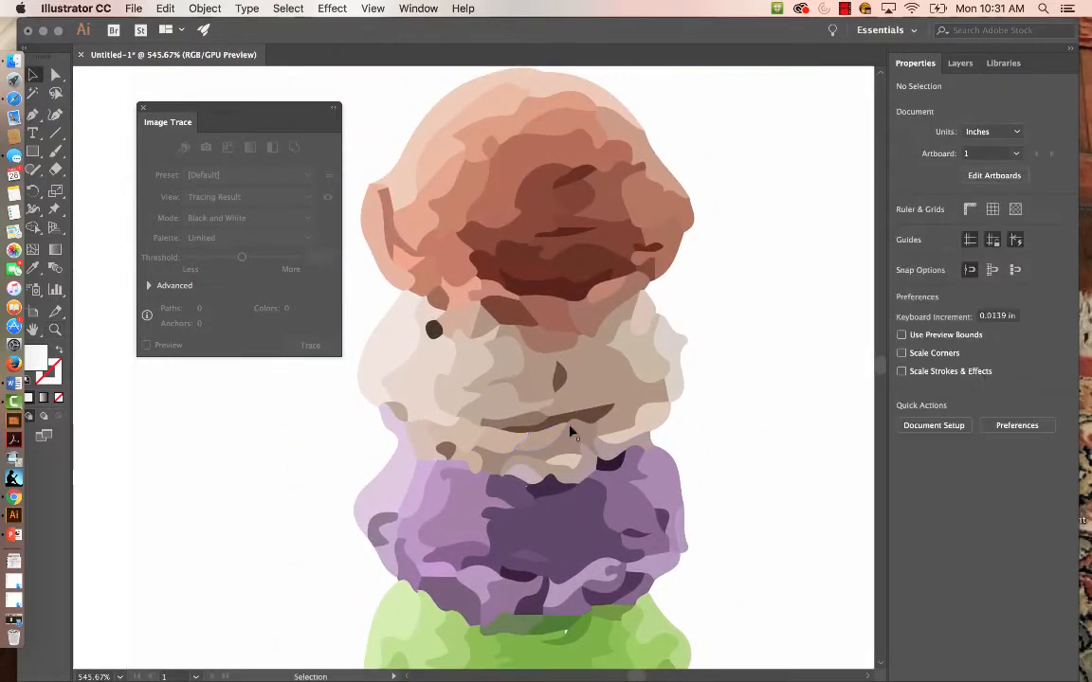
left_click(545, 226)
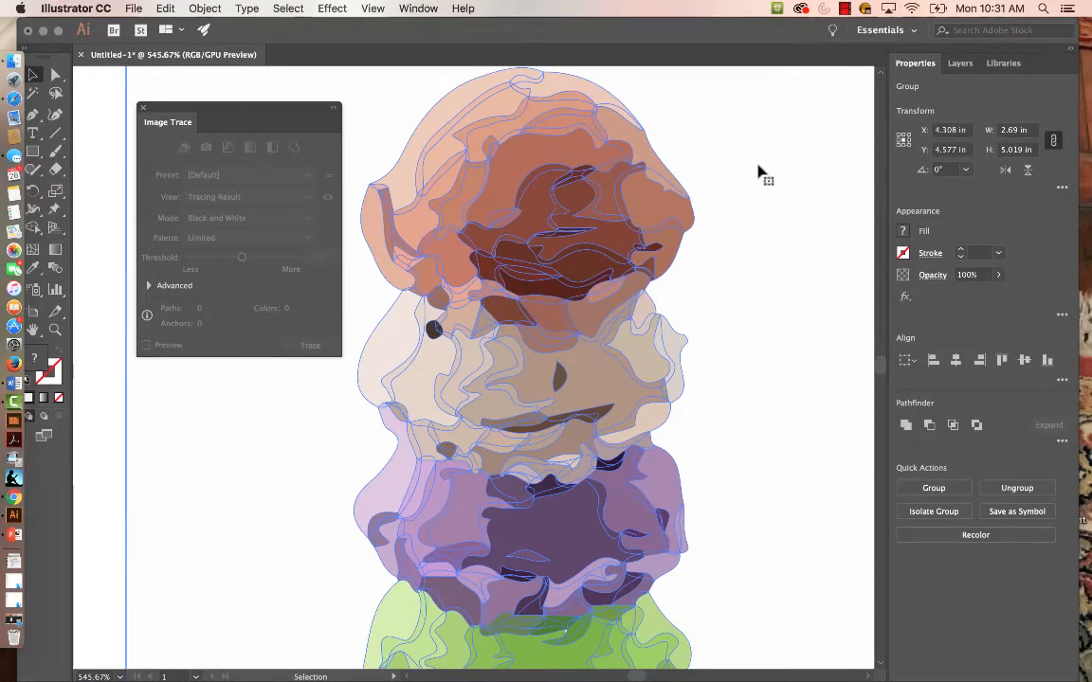
left_click(55, 77)
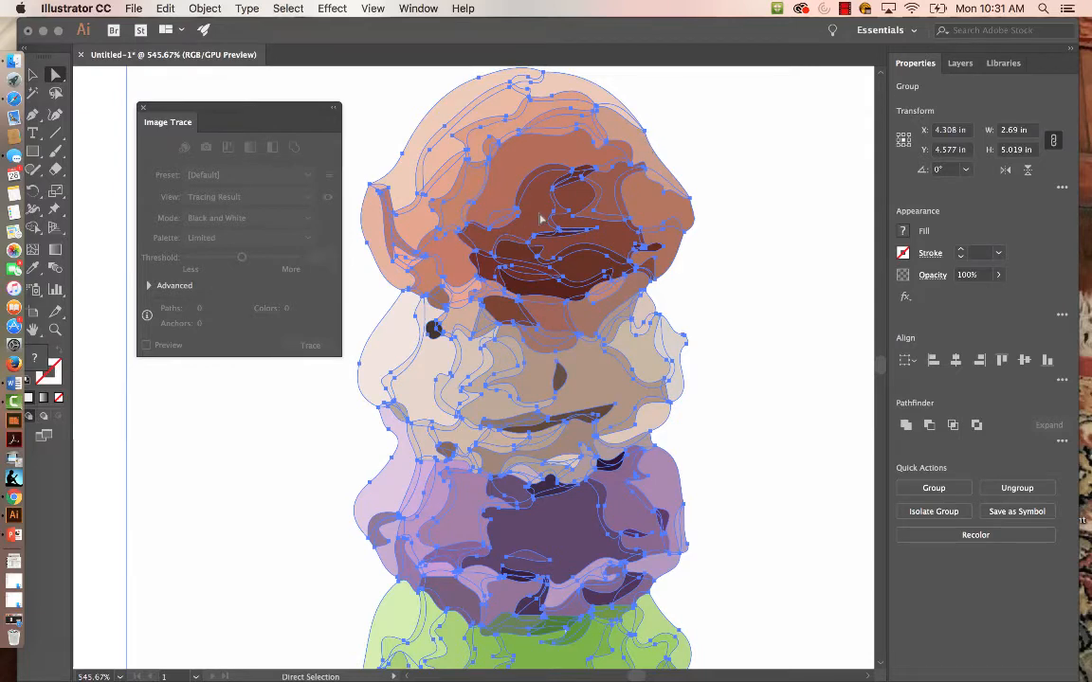
key("v")
double_click(796, 270)
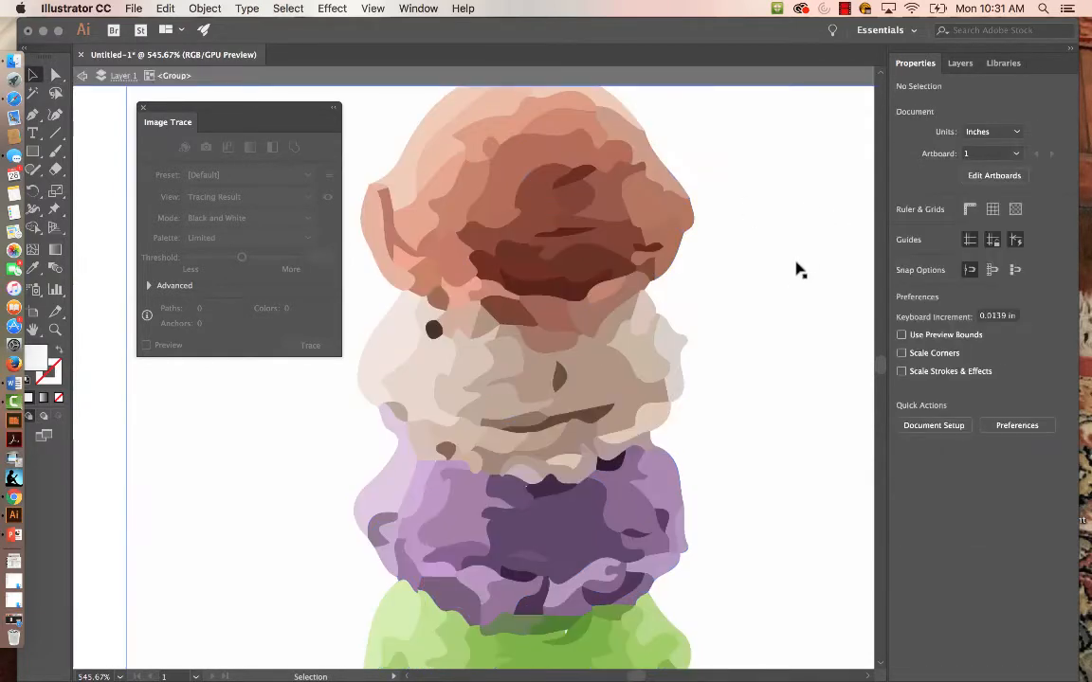
Select the top scoop's upper-left mid-tone shape plus all shapes with the same Fill & Stroke, and recolor them with the adjacent lighter peach
key("a")
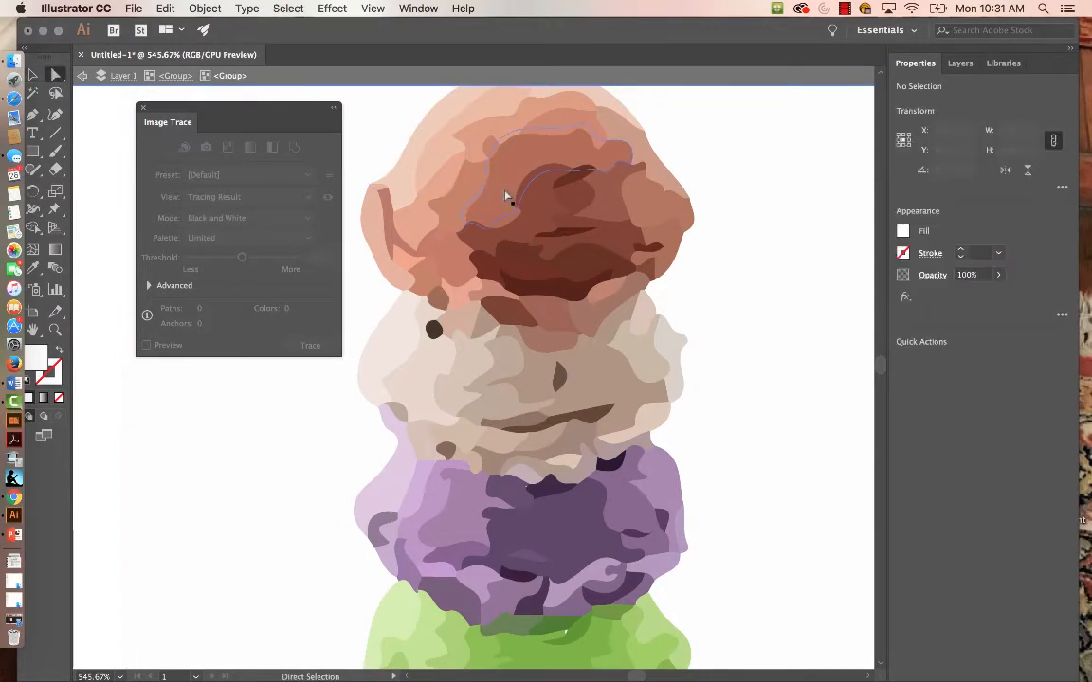
left_click(463, 192)
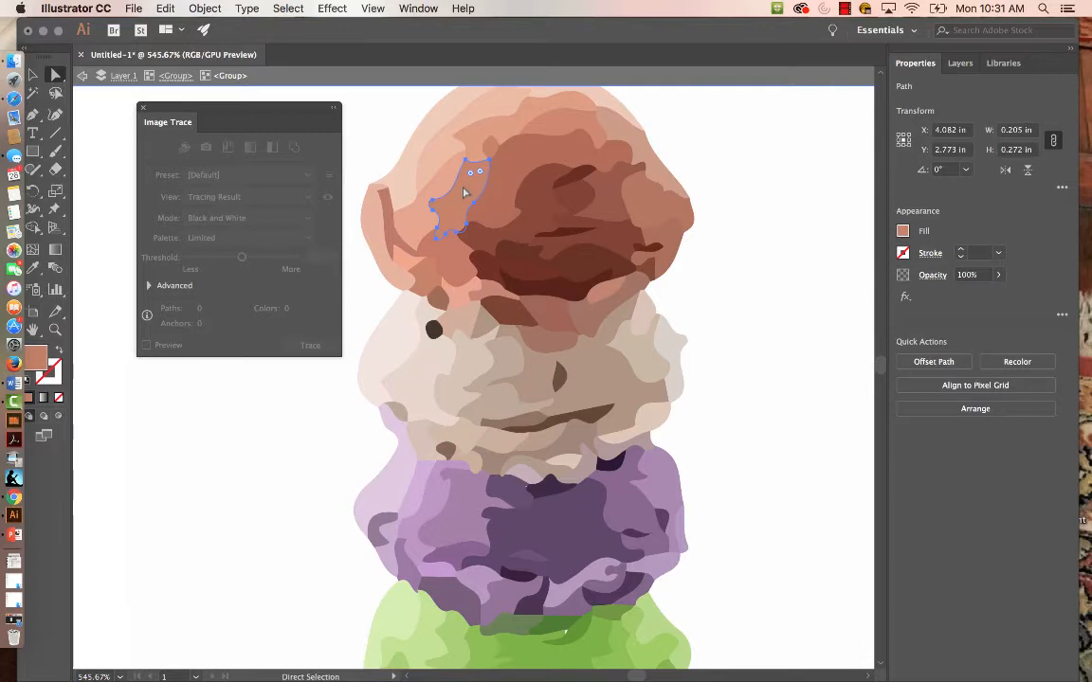
left_click(289, 8)
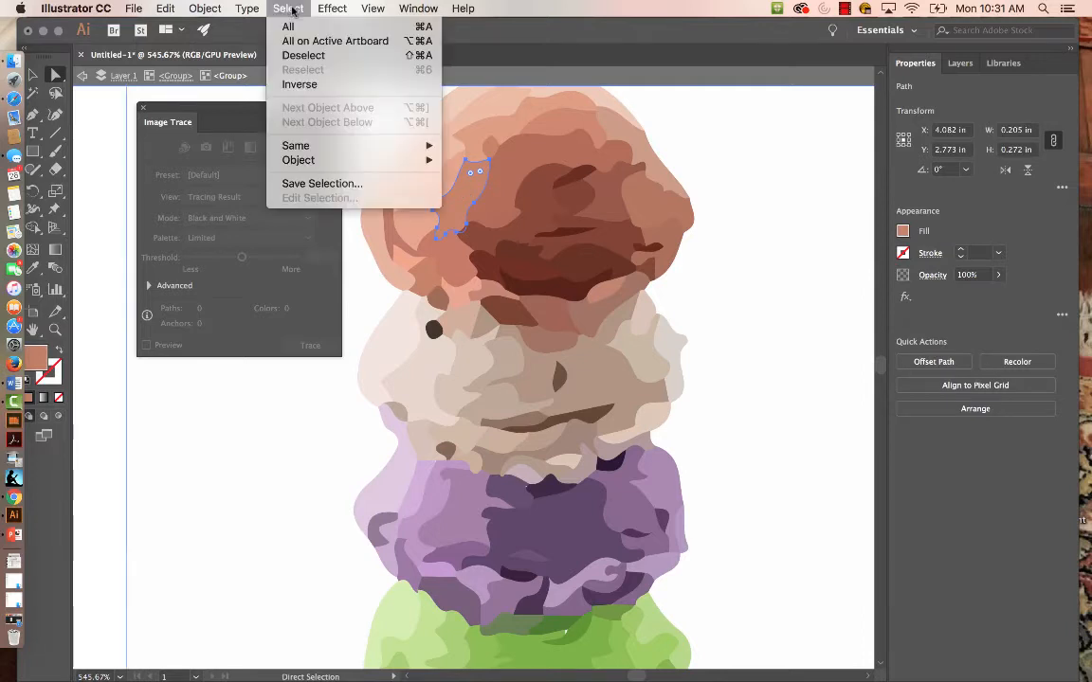
mouse_move(417, 146)
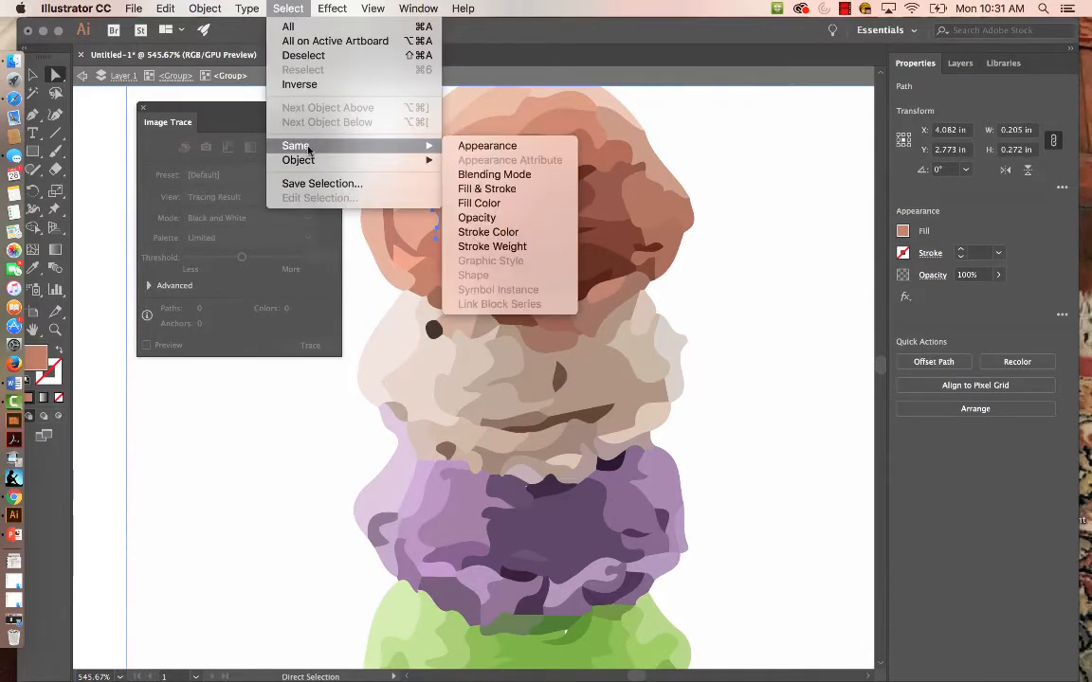
left_click(512, 189)
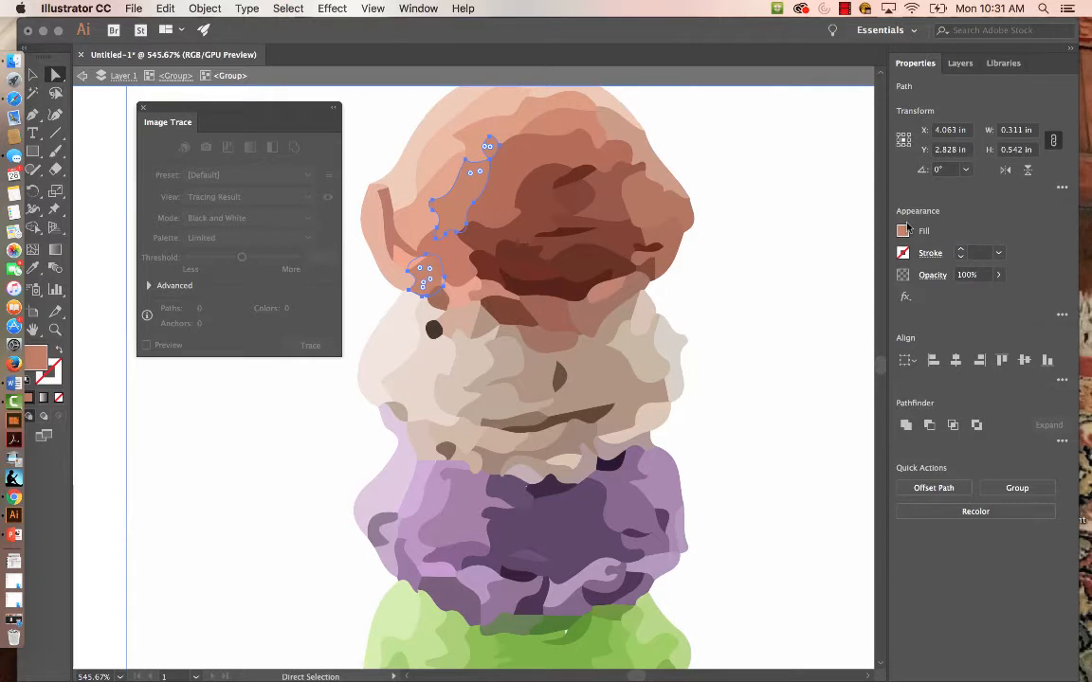
key("i")
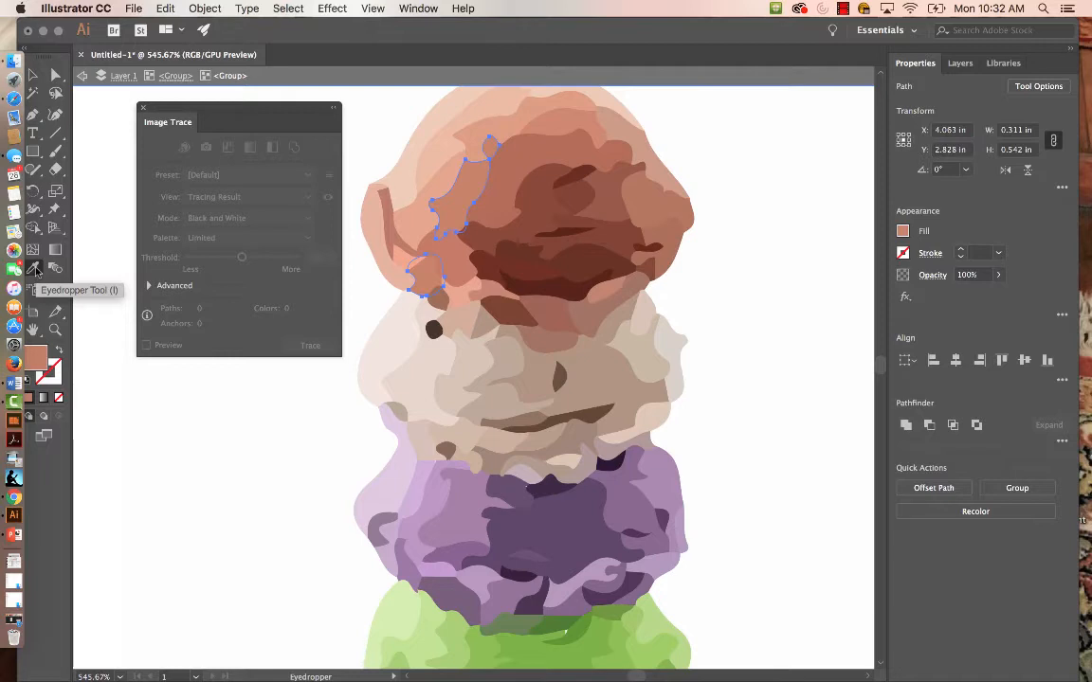
left_click(450, 171)
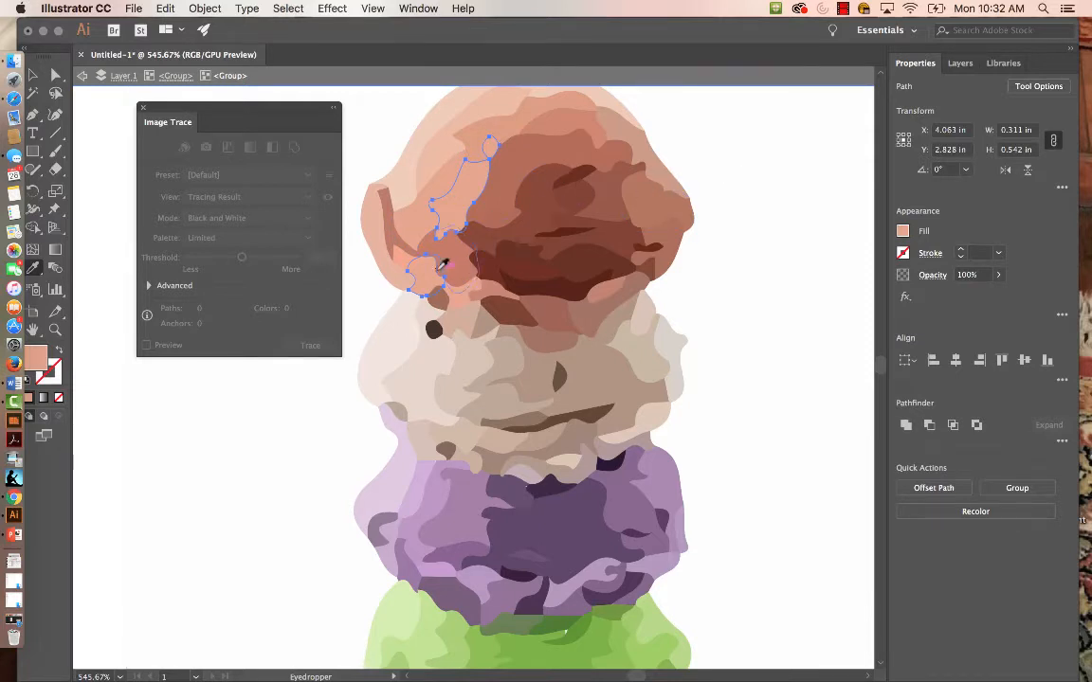
Recolor the large curved reddish-brown shape in the top scoop's upper middle with the sampled light peach fill
key("a")
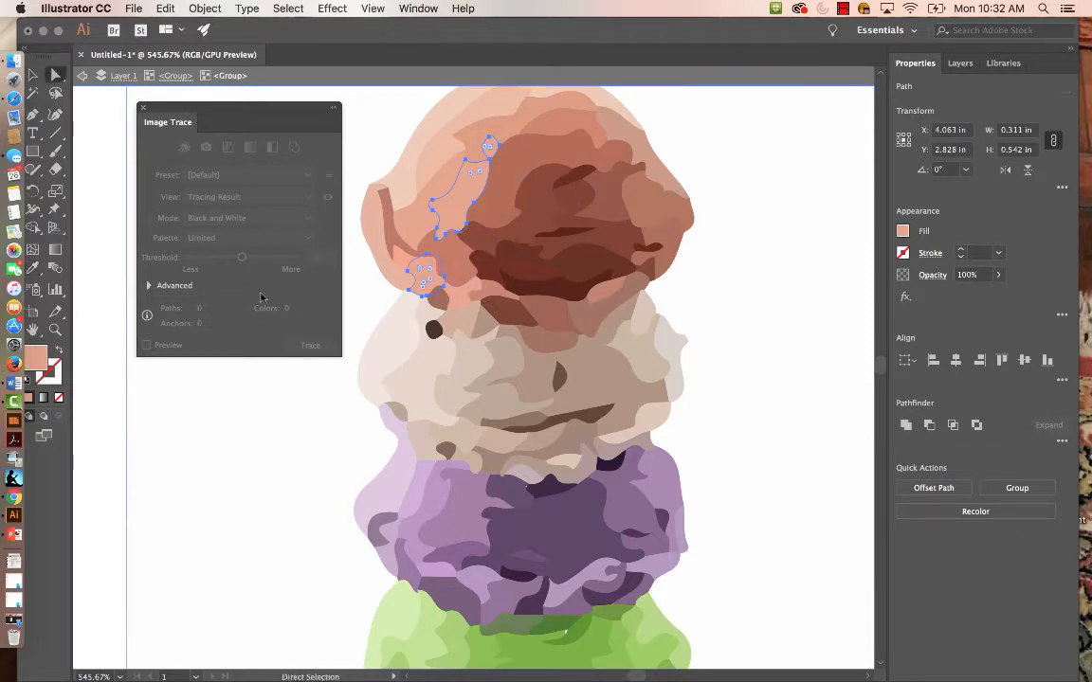
left_click(576, 152)
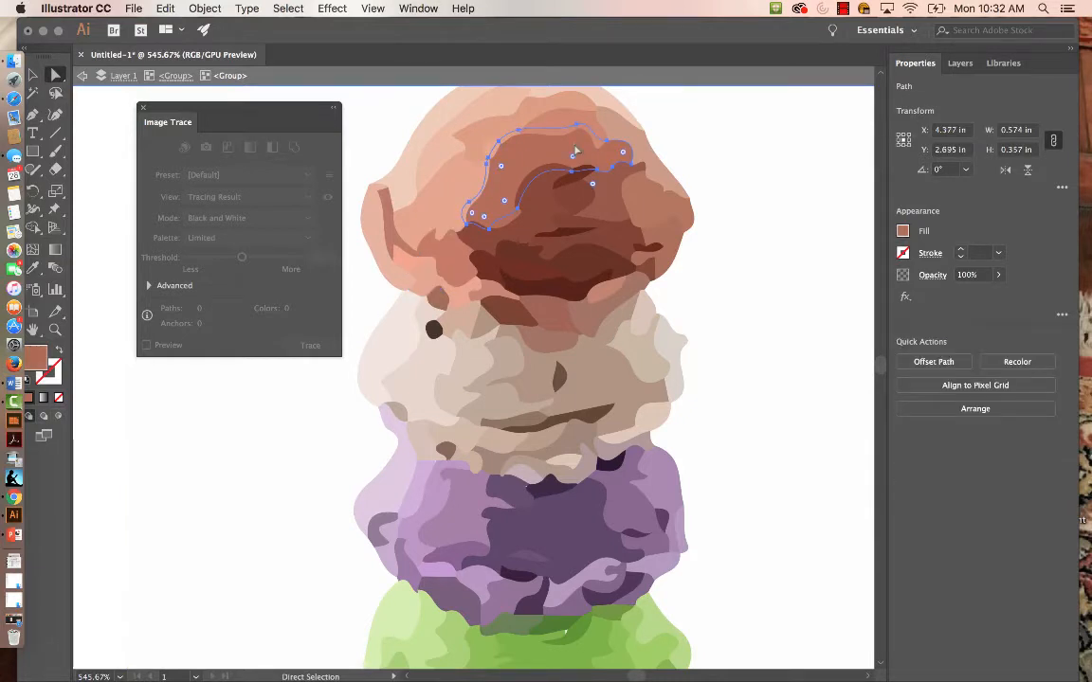
key("i")
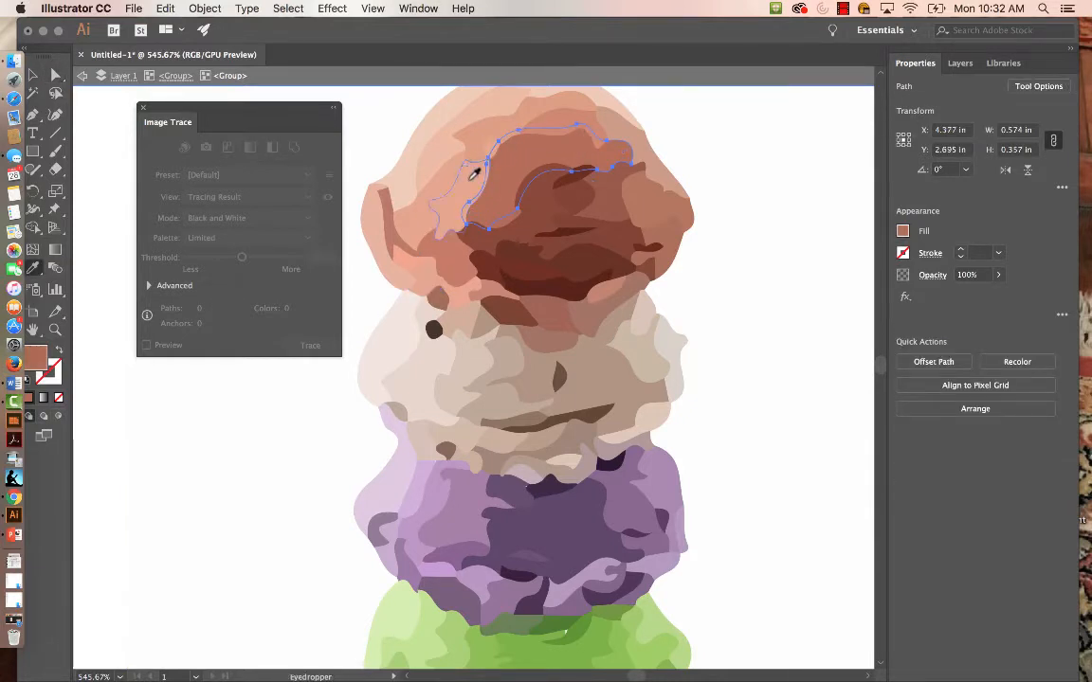
left_click(470, 178)
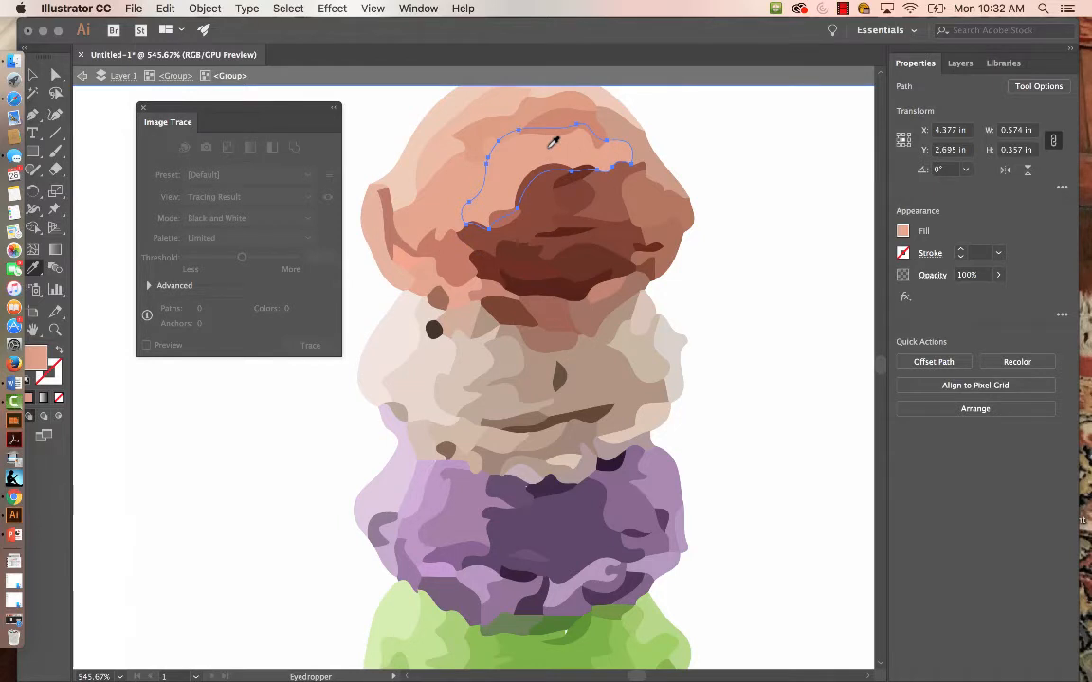
Select several dark brown shapes together in the middle of the top scoop and recolor them with the sampled light peach
left_click(55, 75)
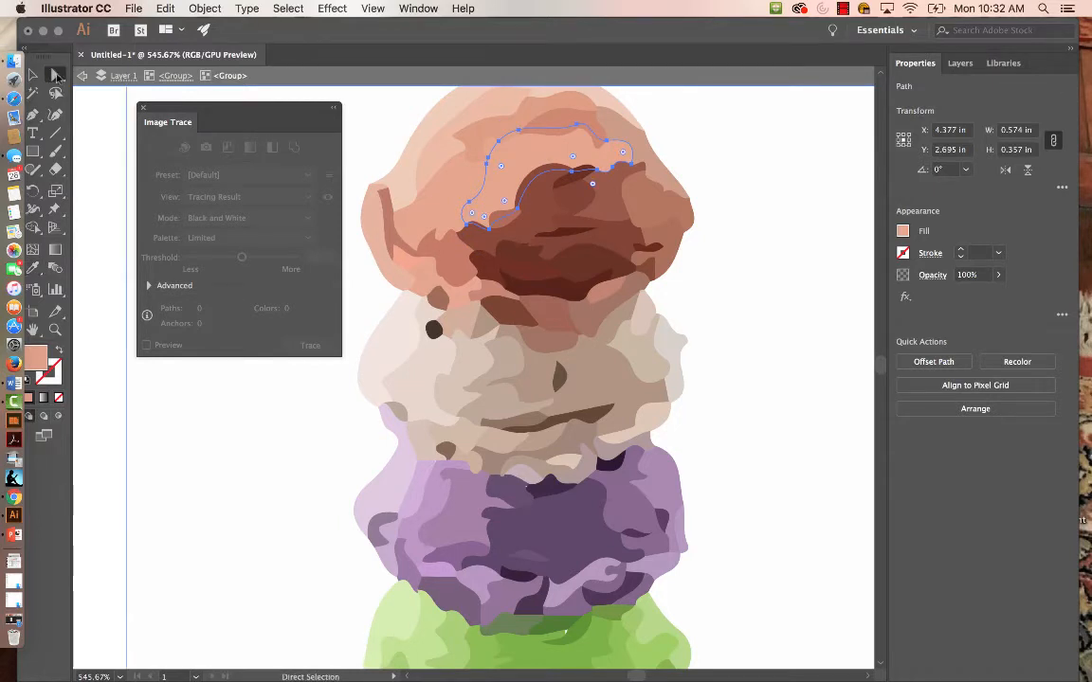
left_click(545, 209)
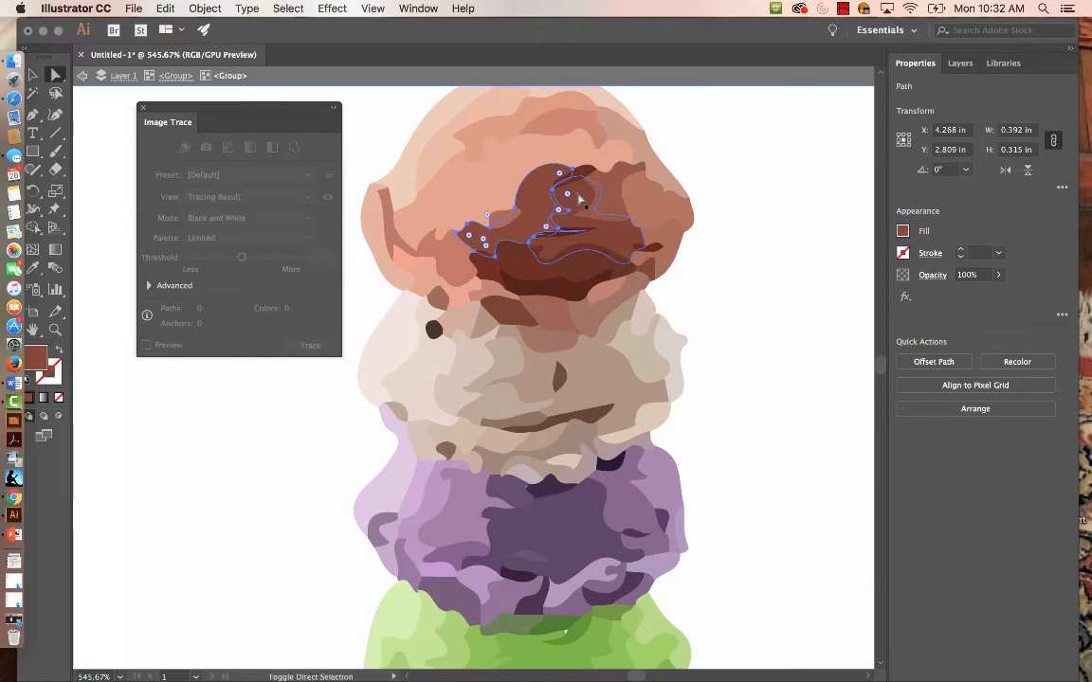
left_click(582, 201, "shift")
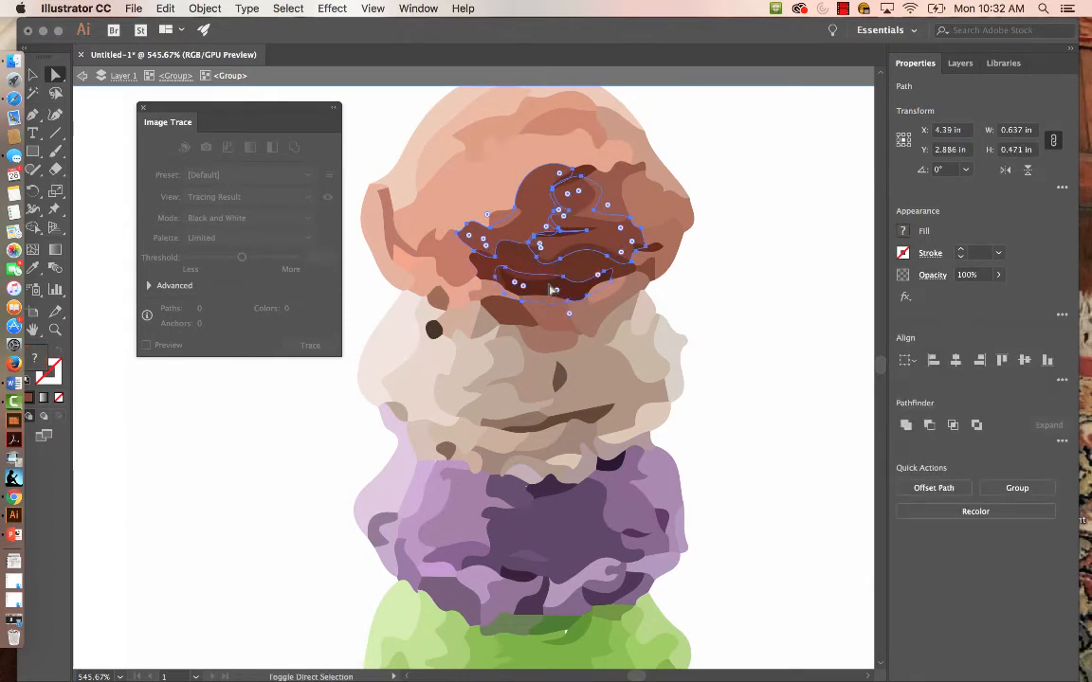
left_click(33, 270)
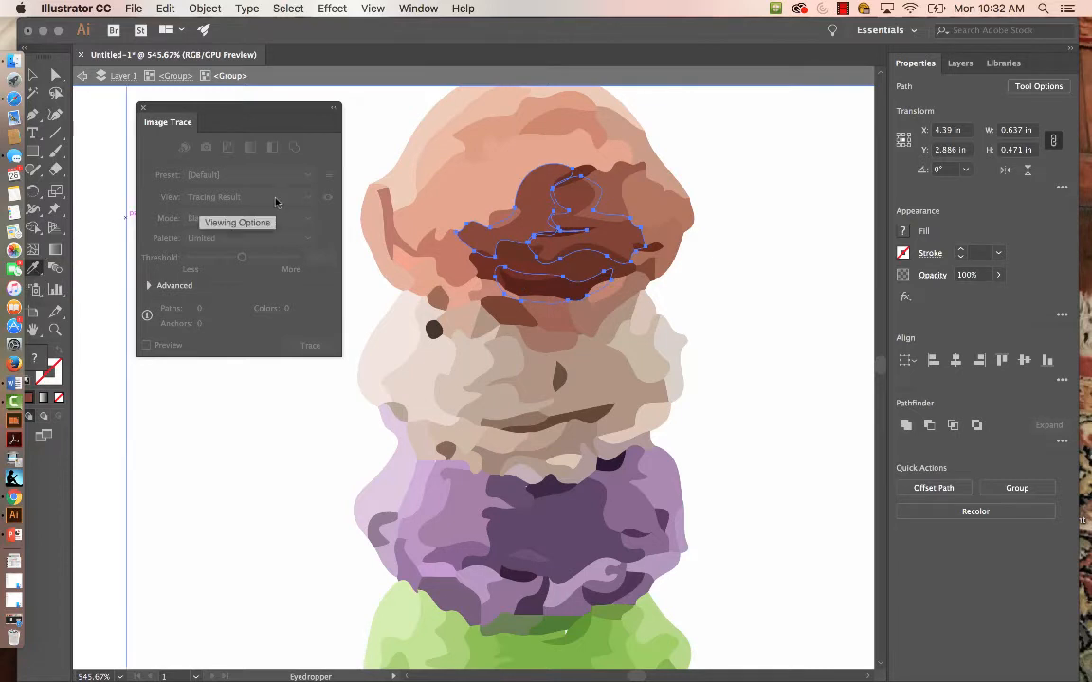
left_click(503, 186)
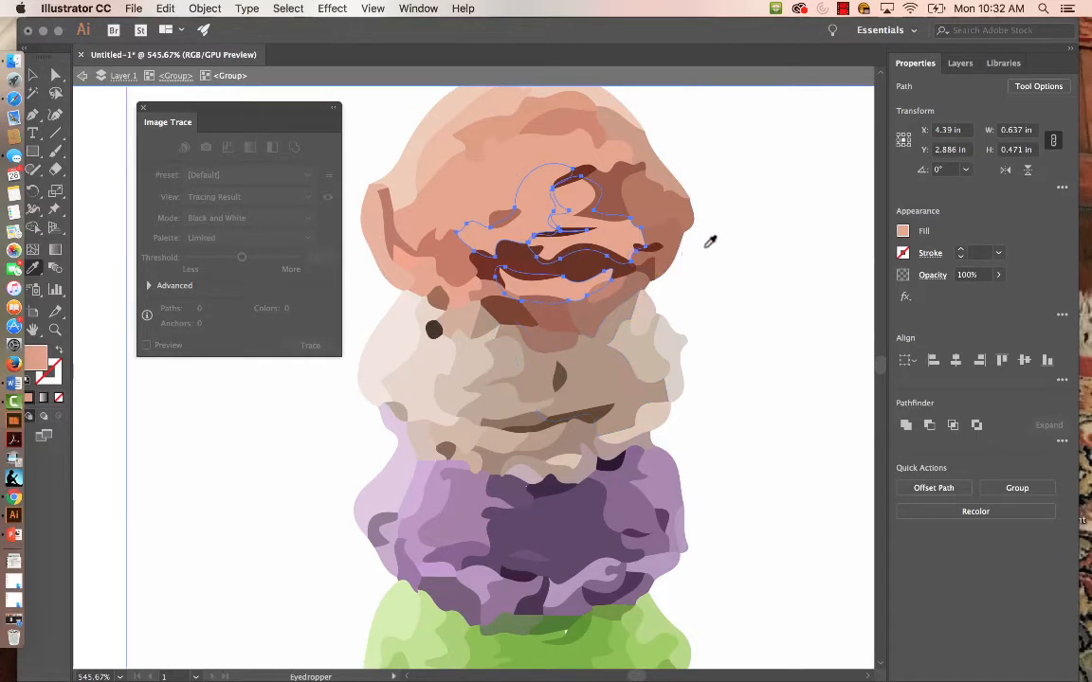
Deselect the recolored shapes and exit isolation mode for the ice cream cone group
key("v")
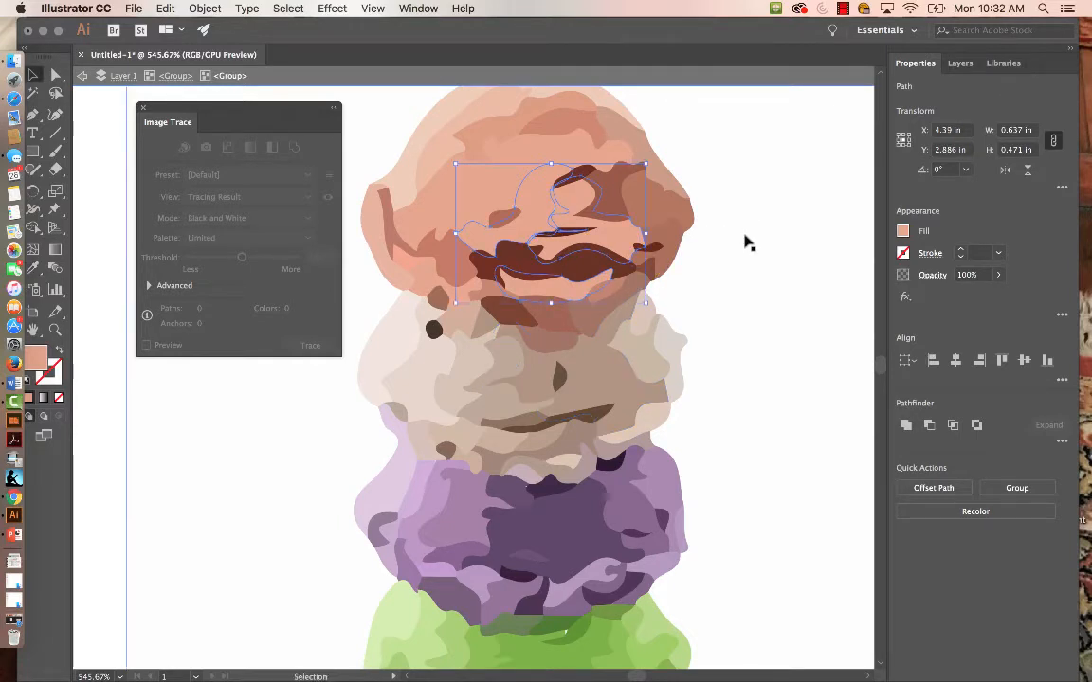
left_click(253, 460)
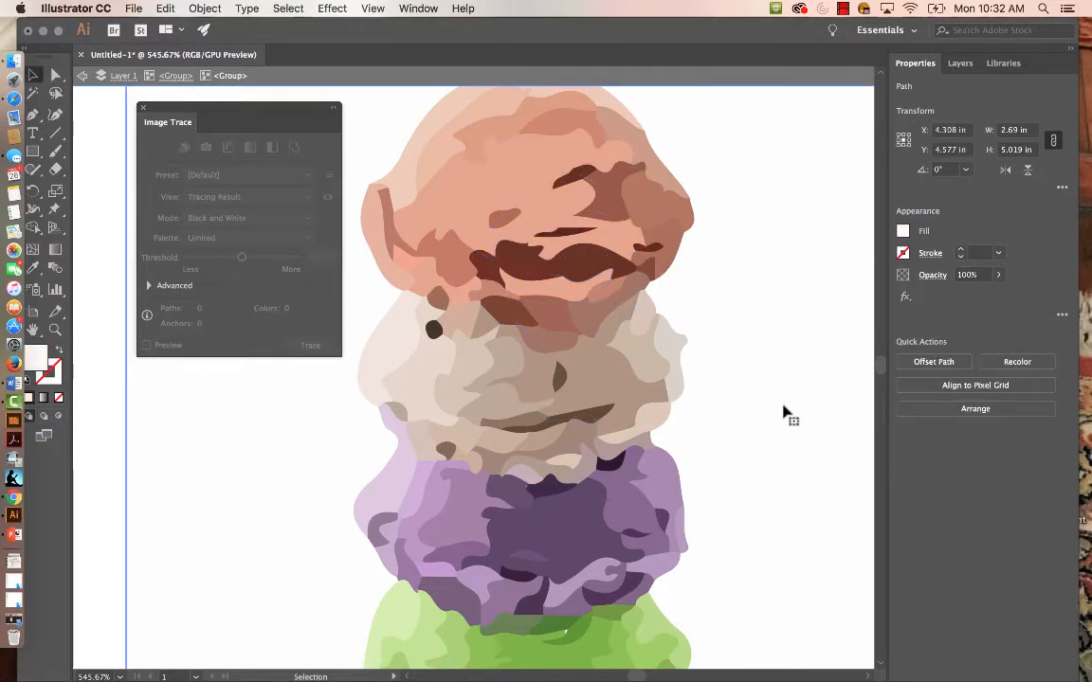
left_click(605, 413)
double_click(784, 408)
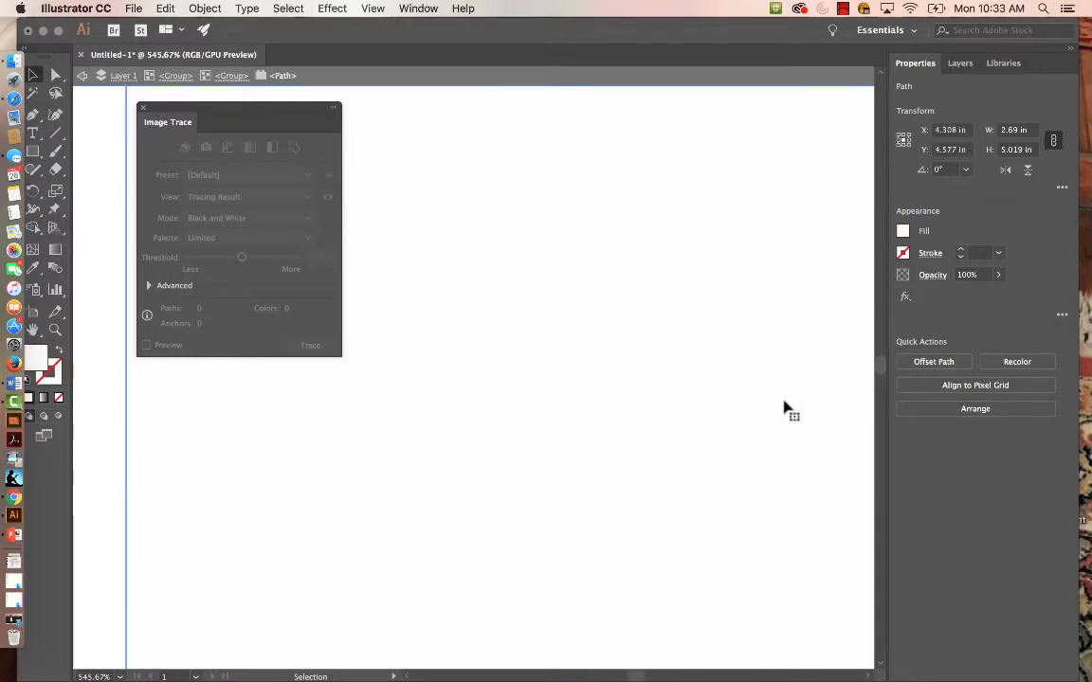
key("super+0")
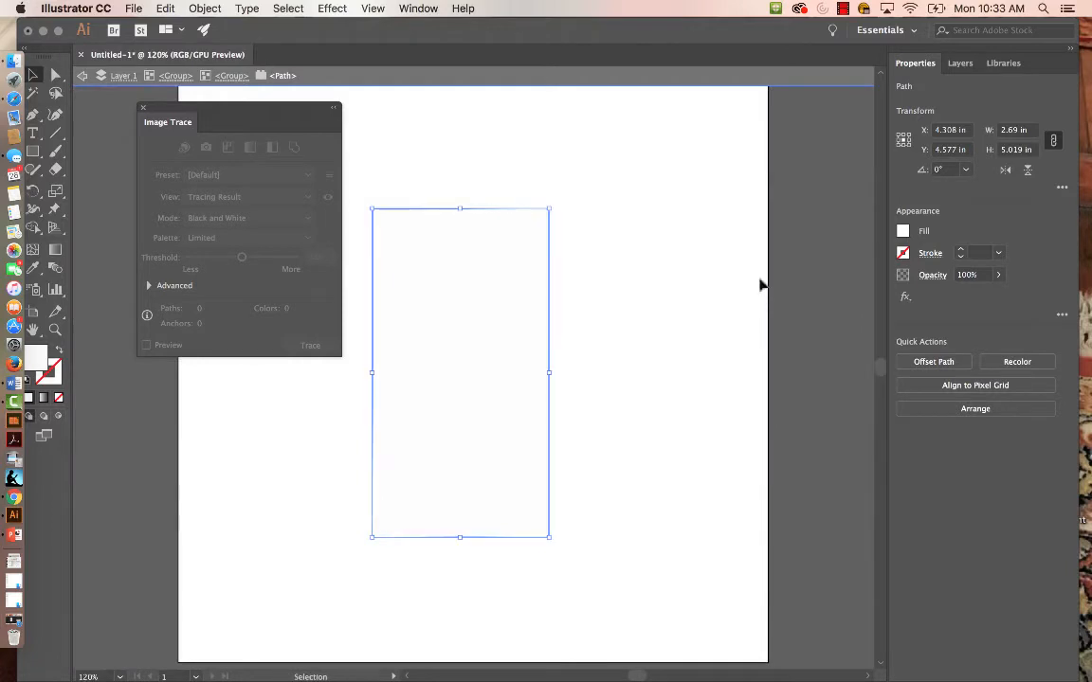
left_click(678, 330)
double_click(679, 330)
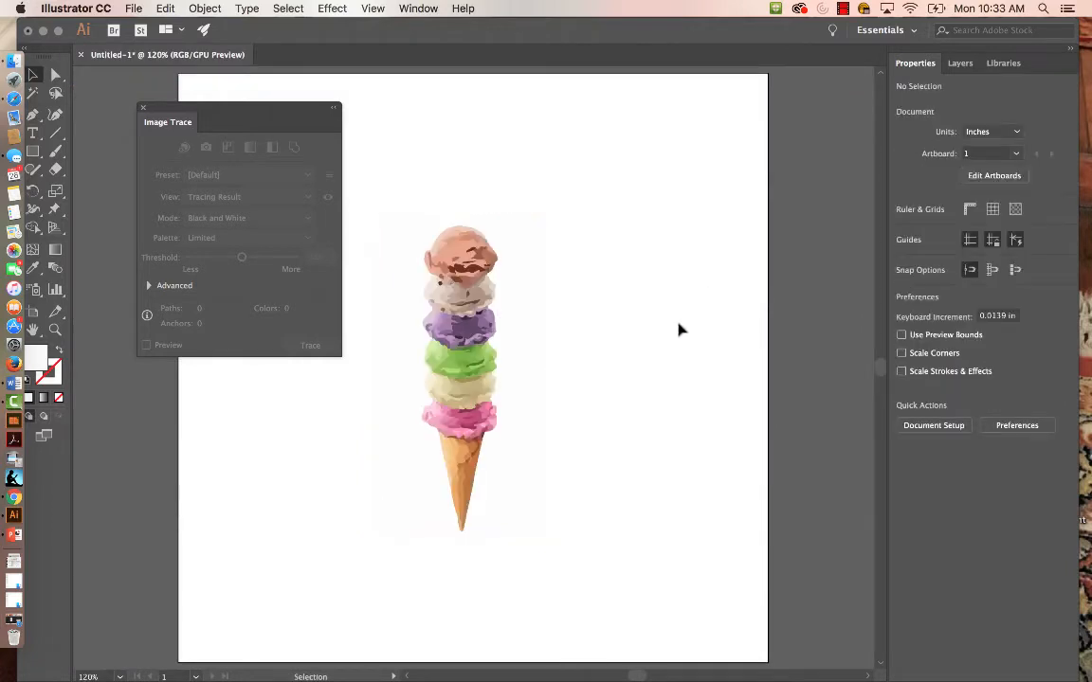
Open Recolor Artwork for the whole ice cream cone group and move the dialog clear of the artwork
left_click(505, 349)
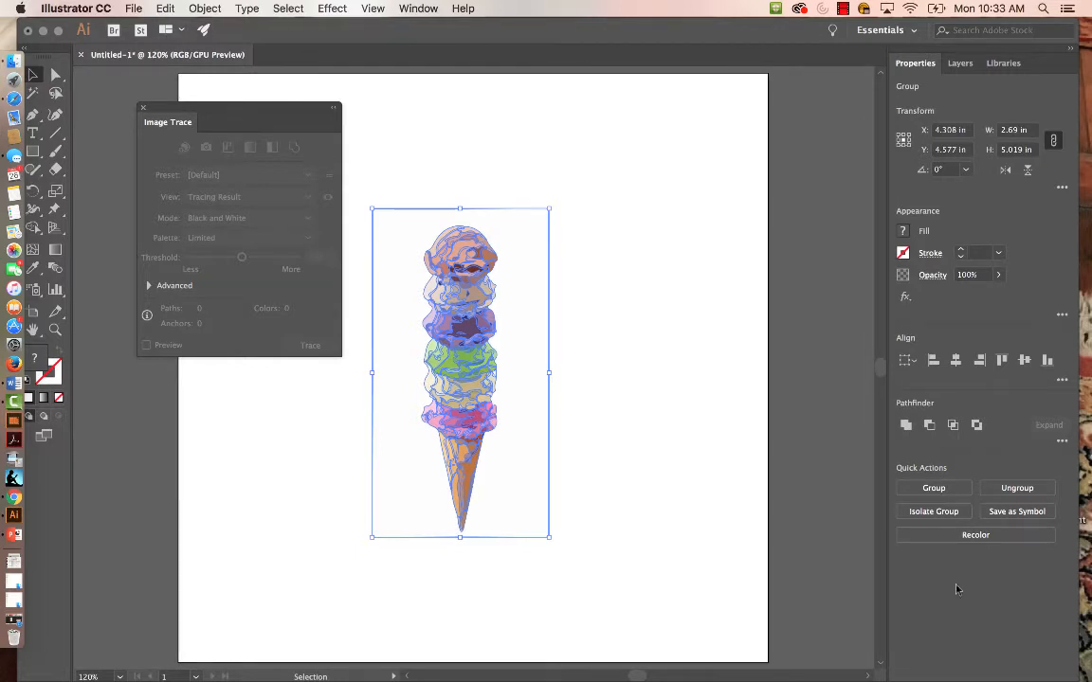
left_click(976, 535)
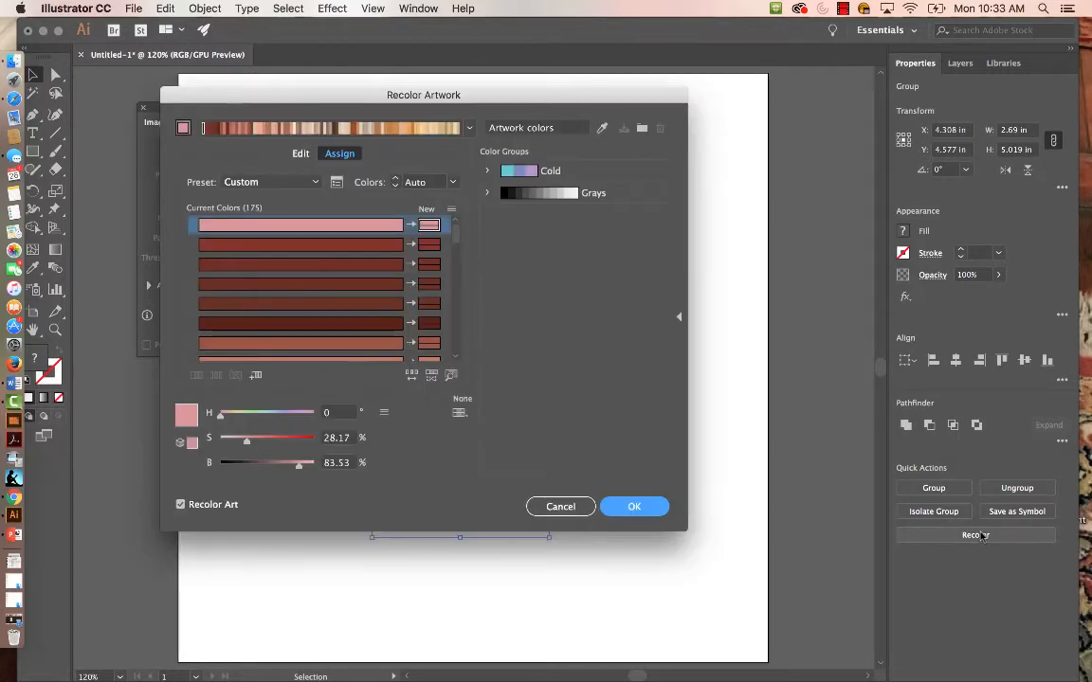
left_click_drag(562, 100, 974, 68)
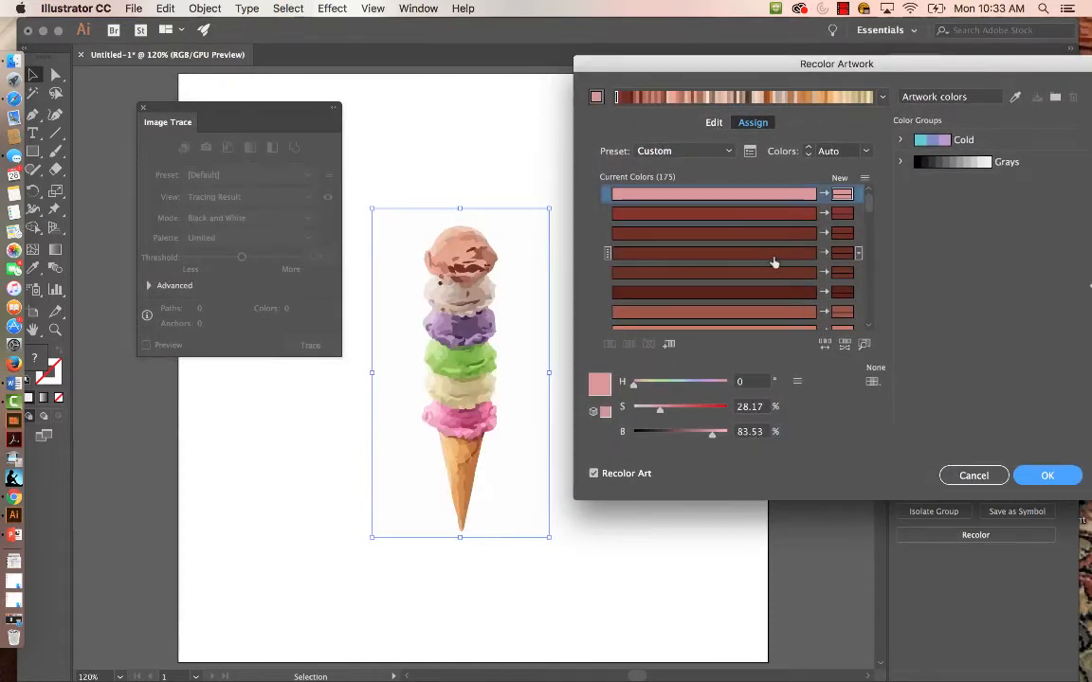
Set the new color for the dark green listed just before the purples to hex 65913F and apply the recoloring
scroll(774, 263, "down", 5)
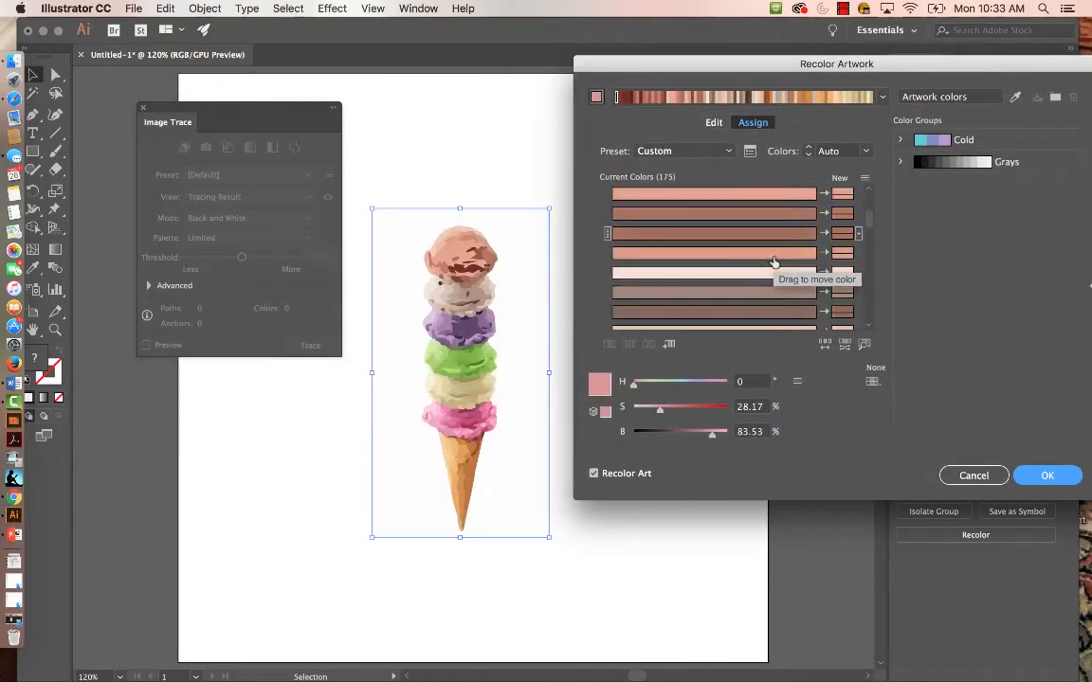
scroll(774, 263, "down", 8)
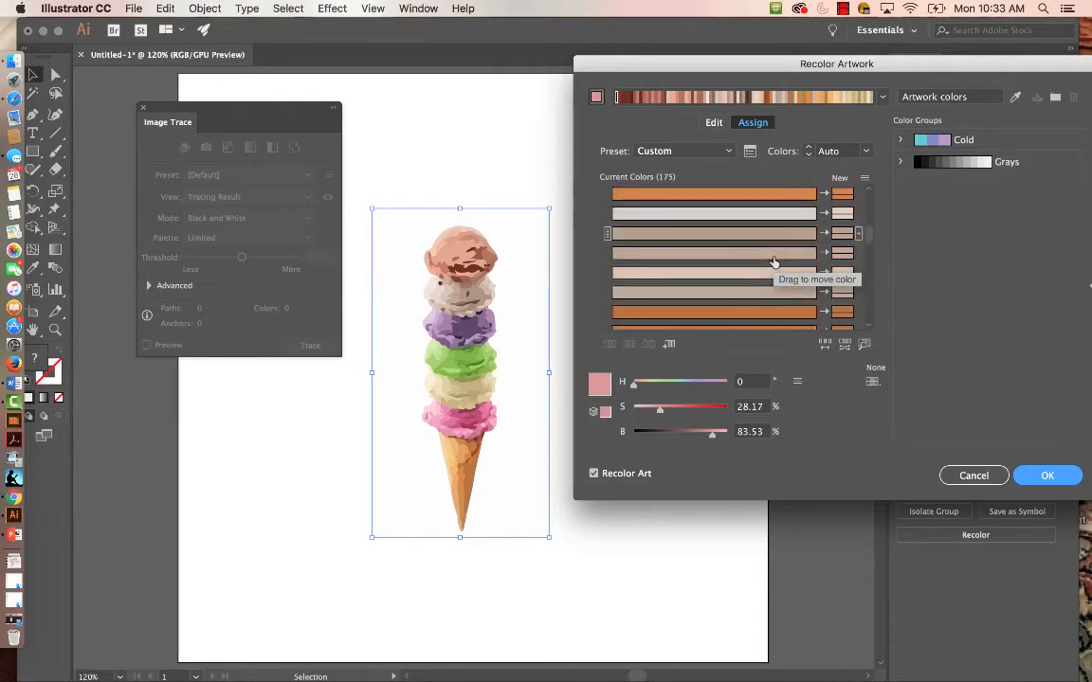
scroll(774, 263, "down", 8)
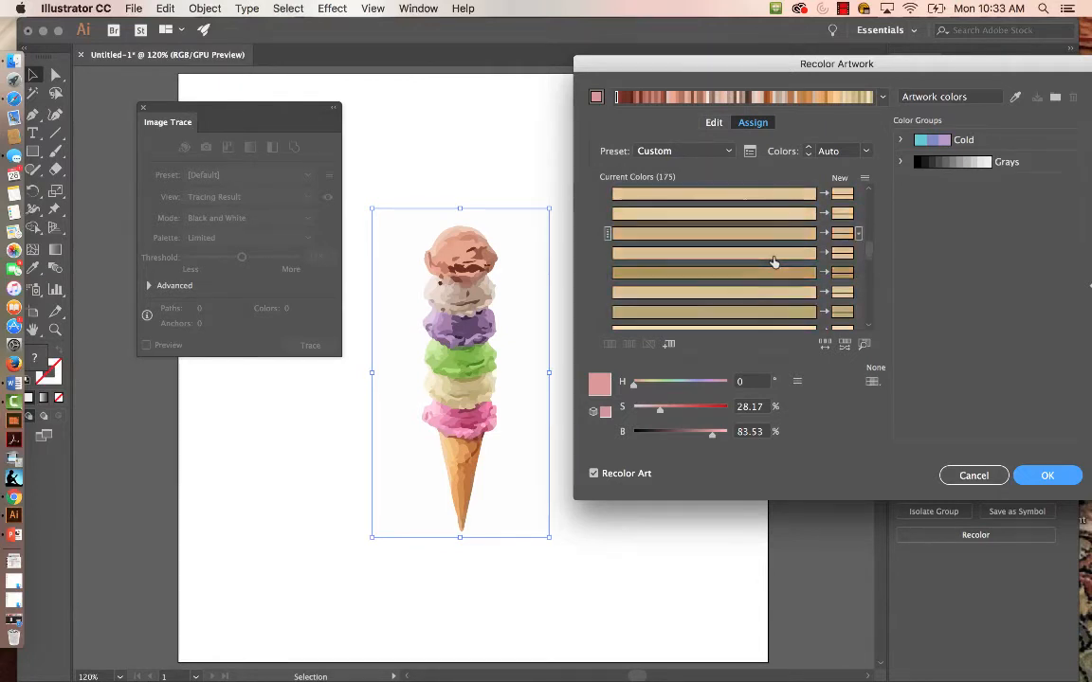
scroll(774, 263, "down", 8)
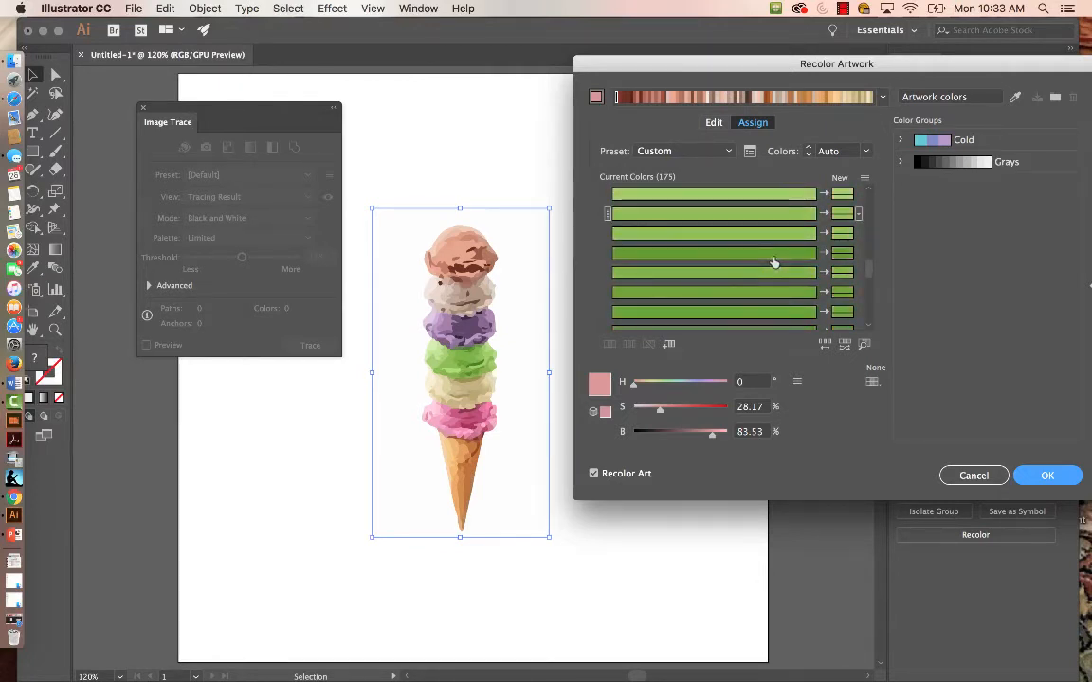
scroll(744, 252, "down", 4)
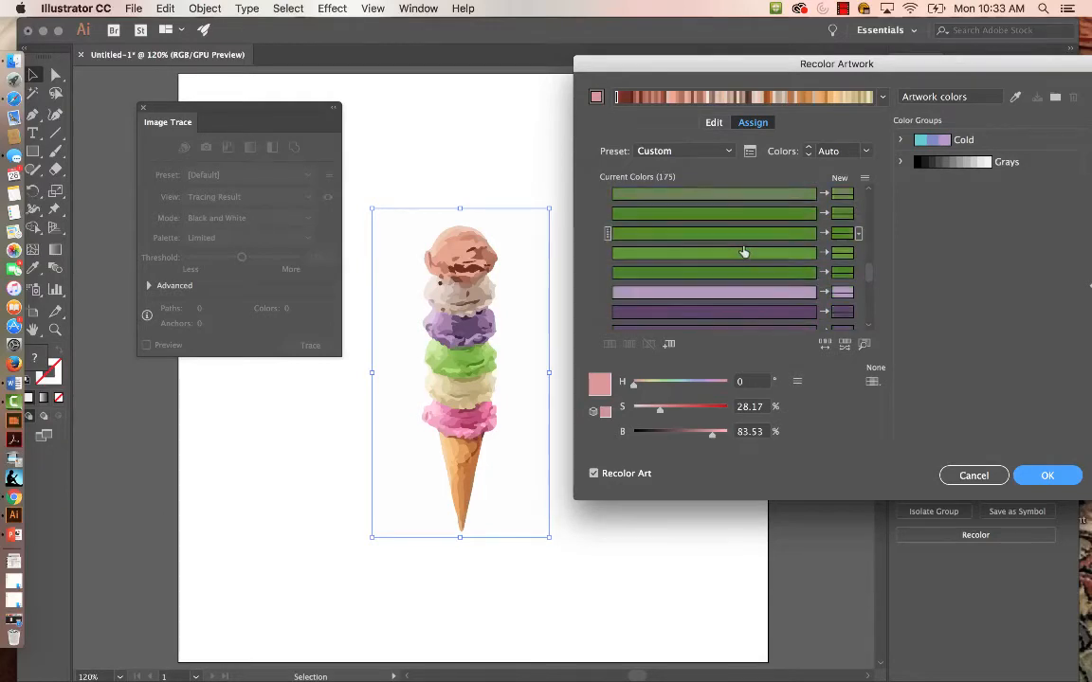
scroll(744, 252, "down", 2)
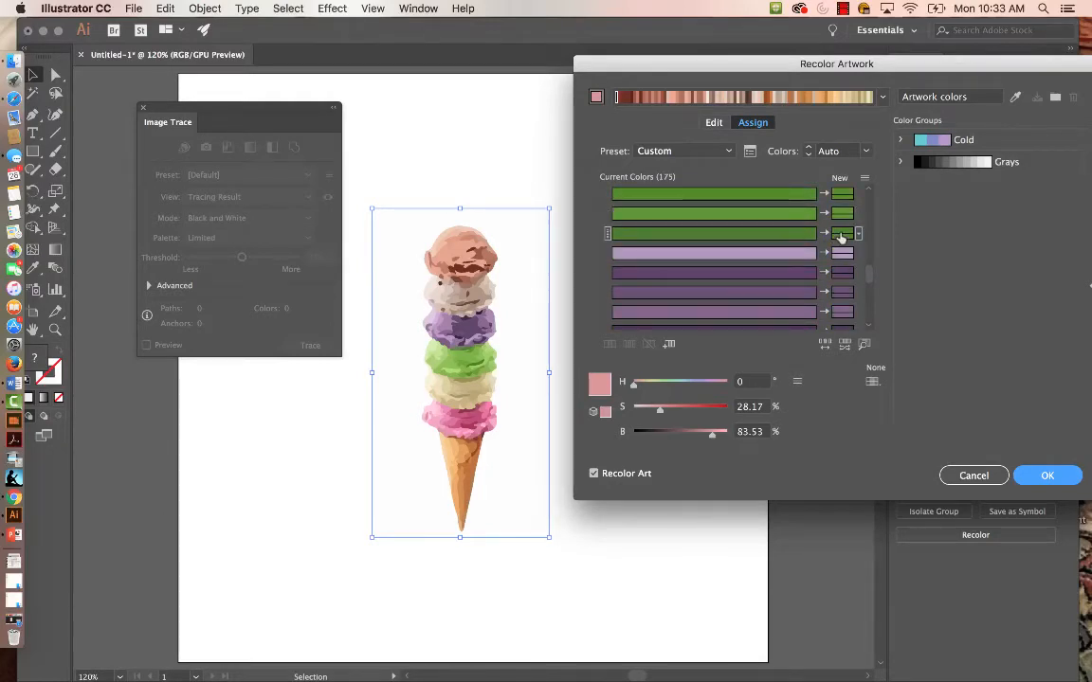
double_click(840, 234)
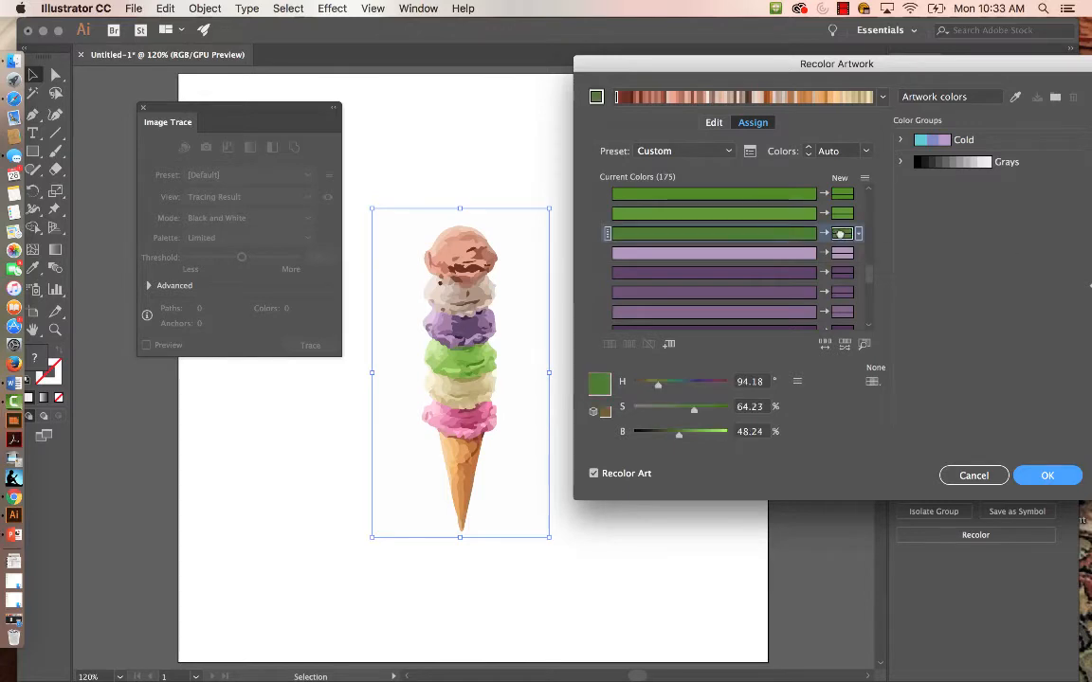
left_click_drag(475, 110, 695, 94)
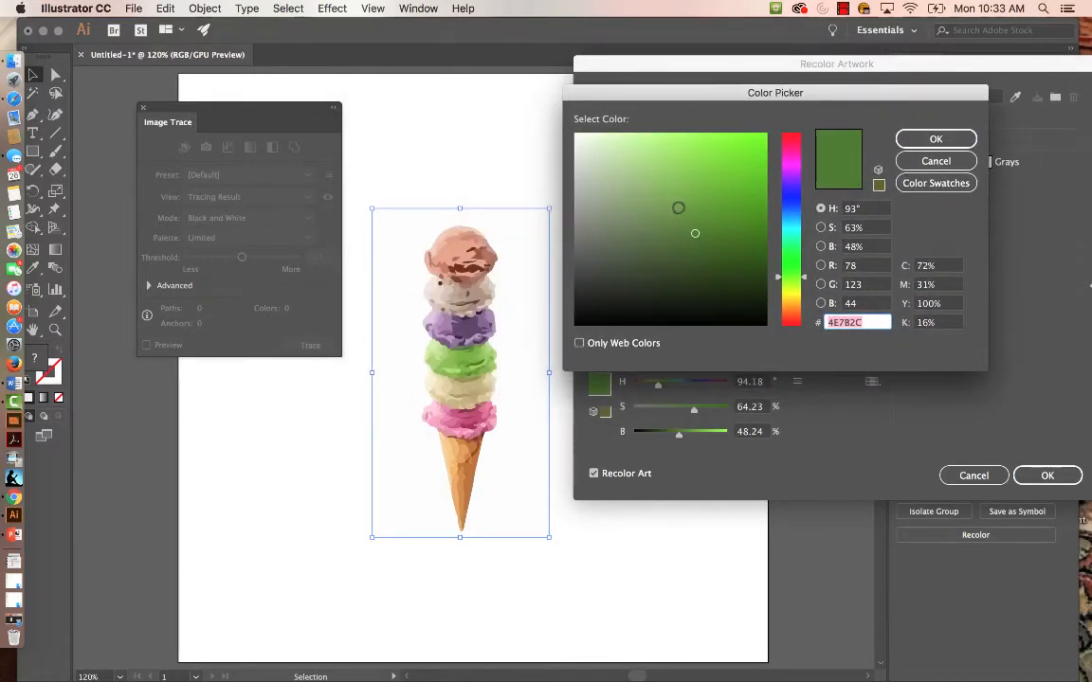
type("65913F")
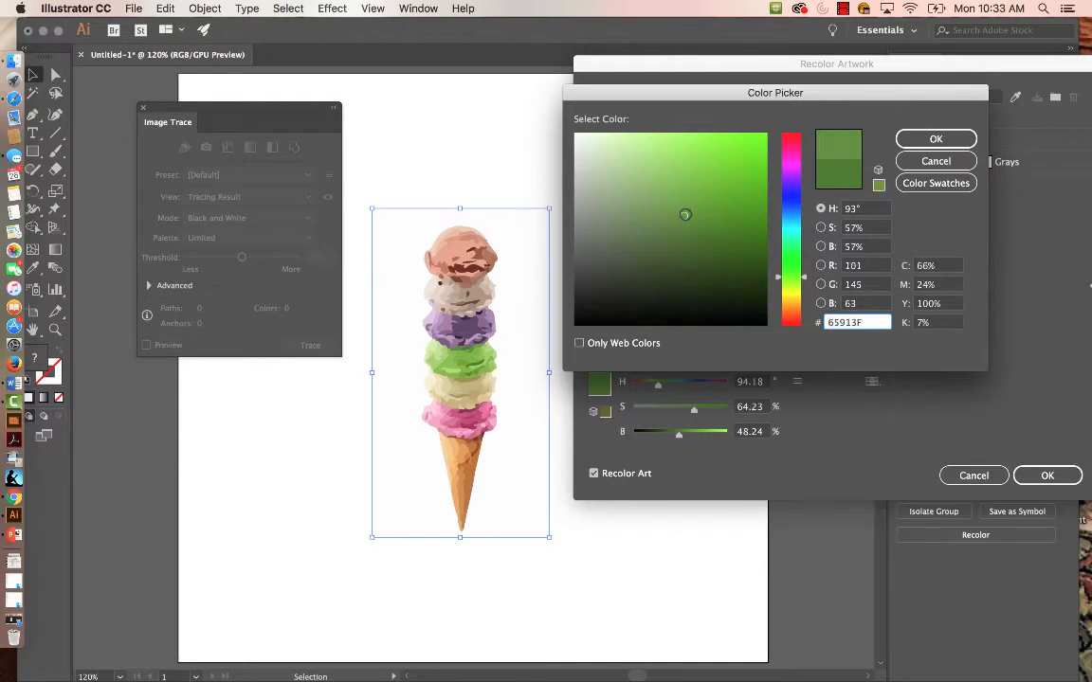
left_click(935, 139)
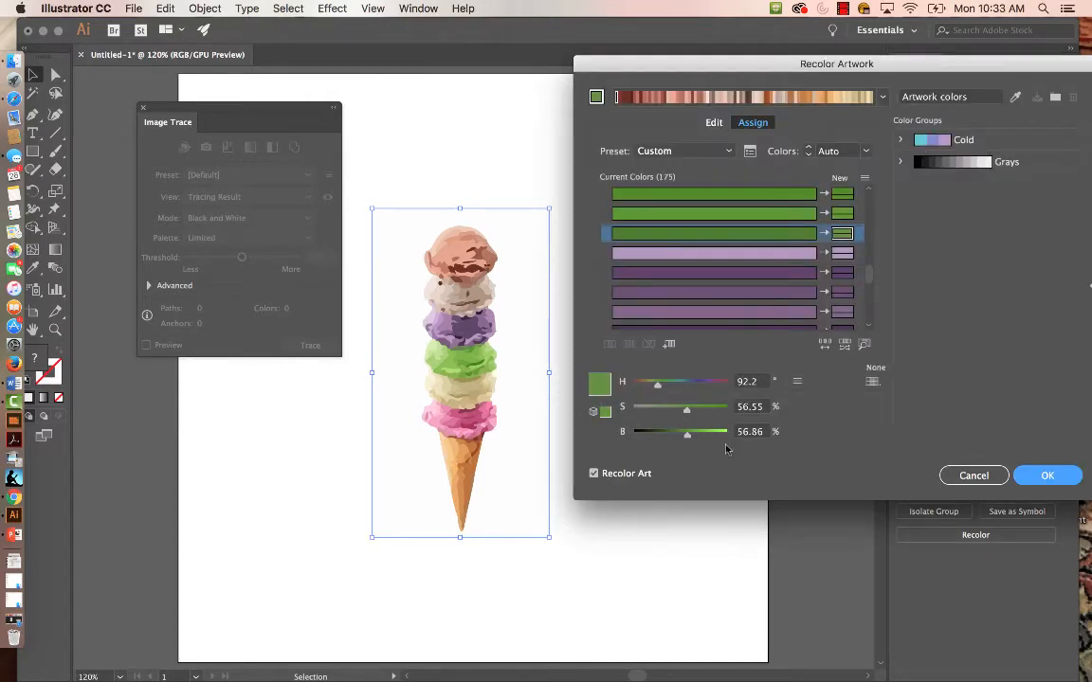
left_click(1042, 475)
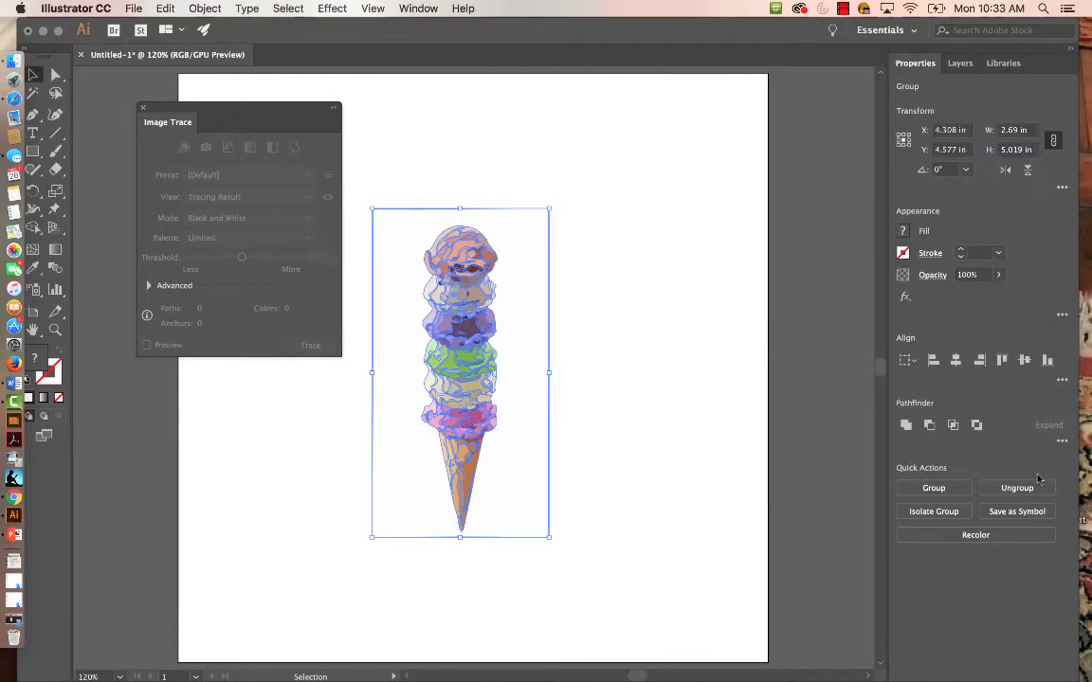
Try brightening the dark crimson near the end of the cone group's Recolor Artwork color list to 72% brightness, then discard the change
left_click(621, 460)
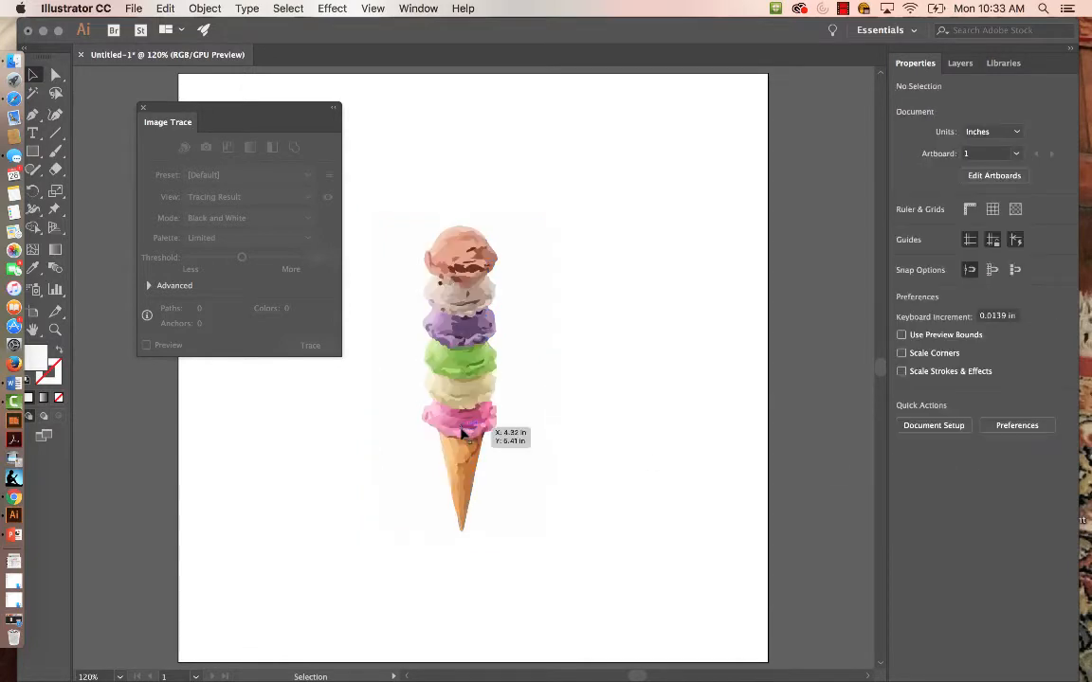
left_click(460, 482)
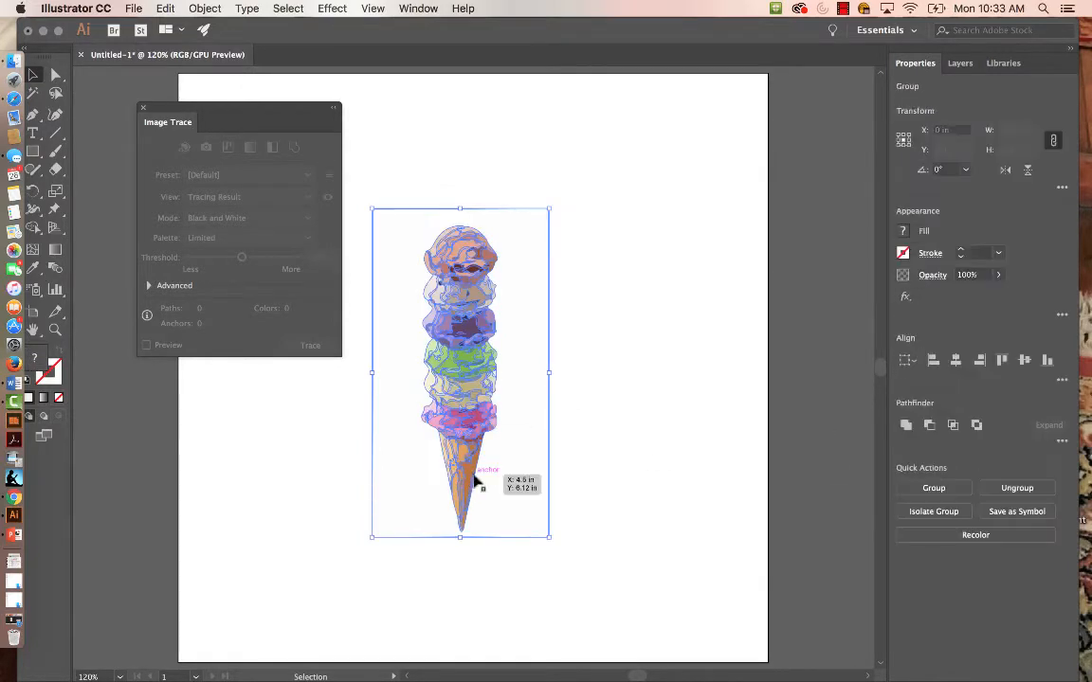
left_click(962, 536)
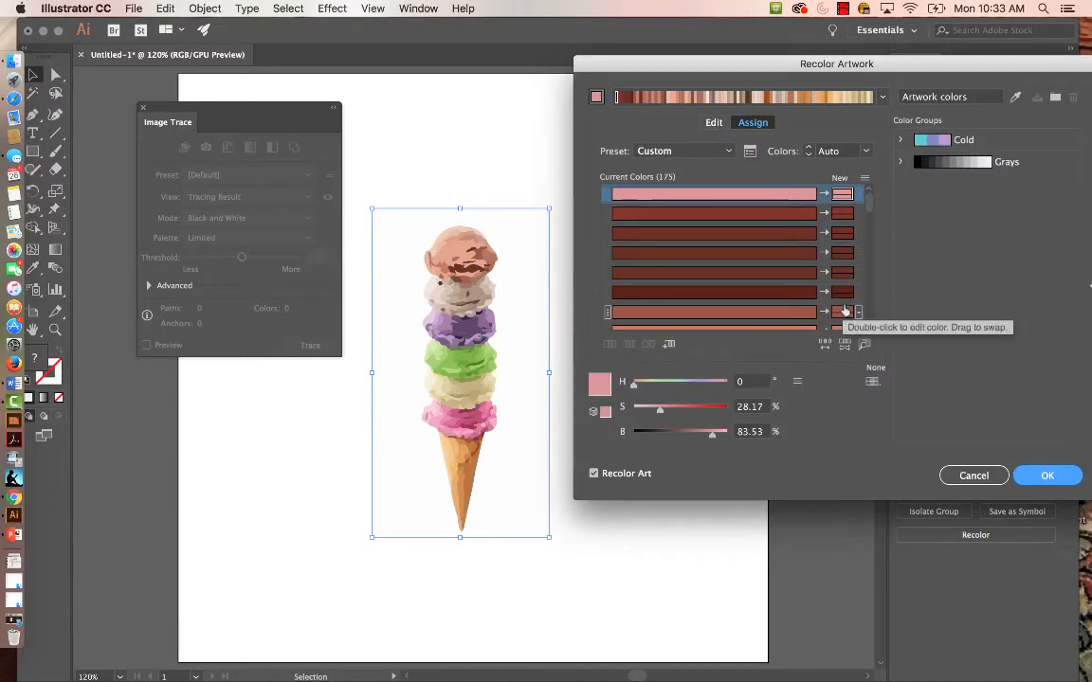
left_click_drag(870, 210, 865, 310)
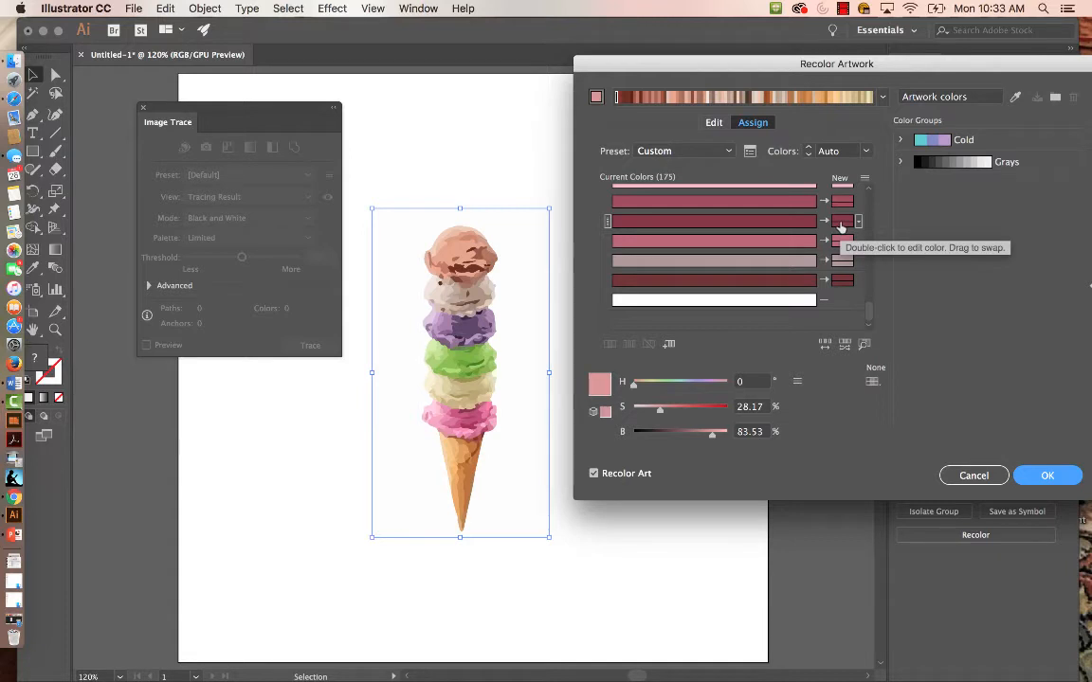
left_click(841, 223)
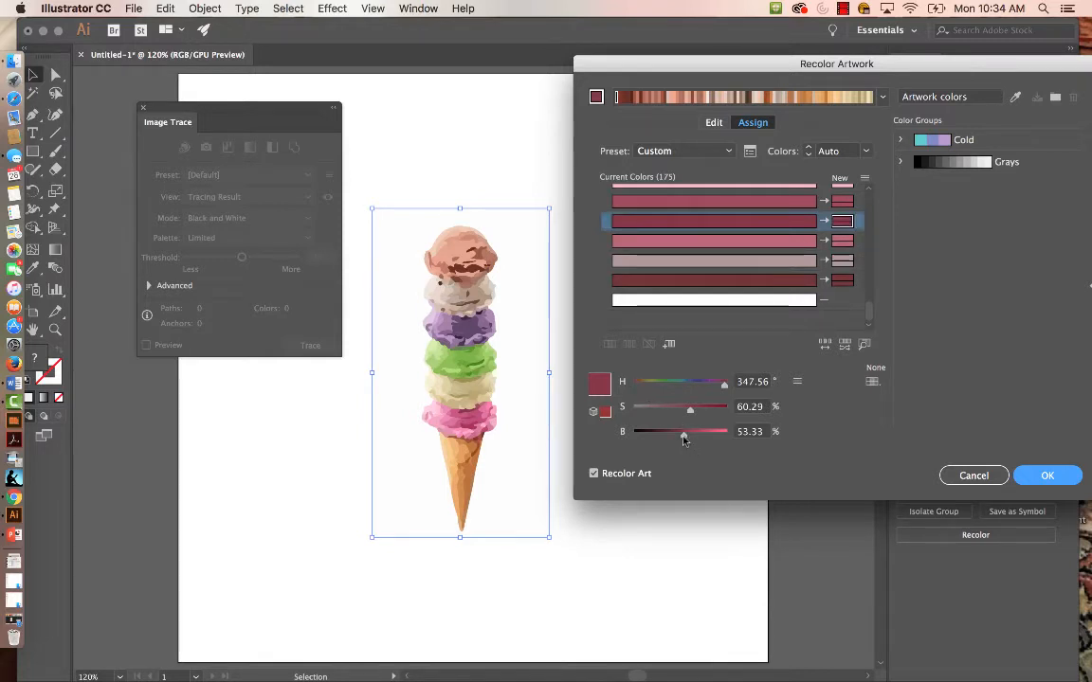
left_click_drag(684, 439, 692, 438)
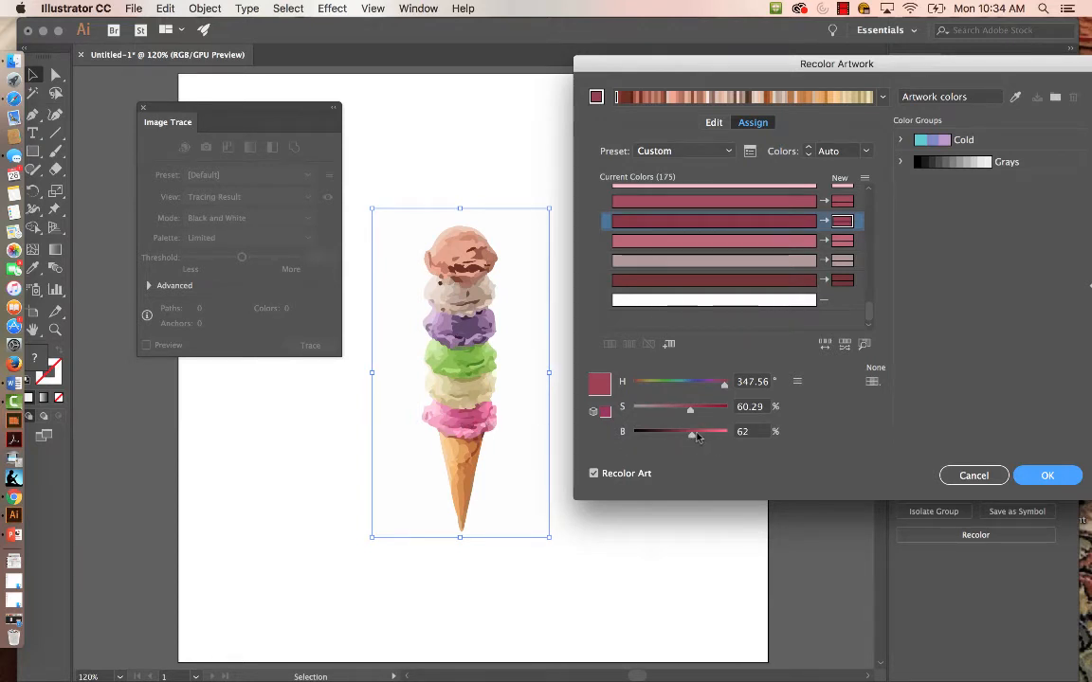
mouse_move(691, 438)
left_mouse_down()
mouse_move(713, 438)
mouse_move(641, 435)
mouse_move(701, 437)
left_mouse_up()
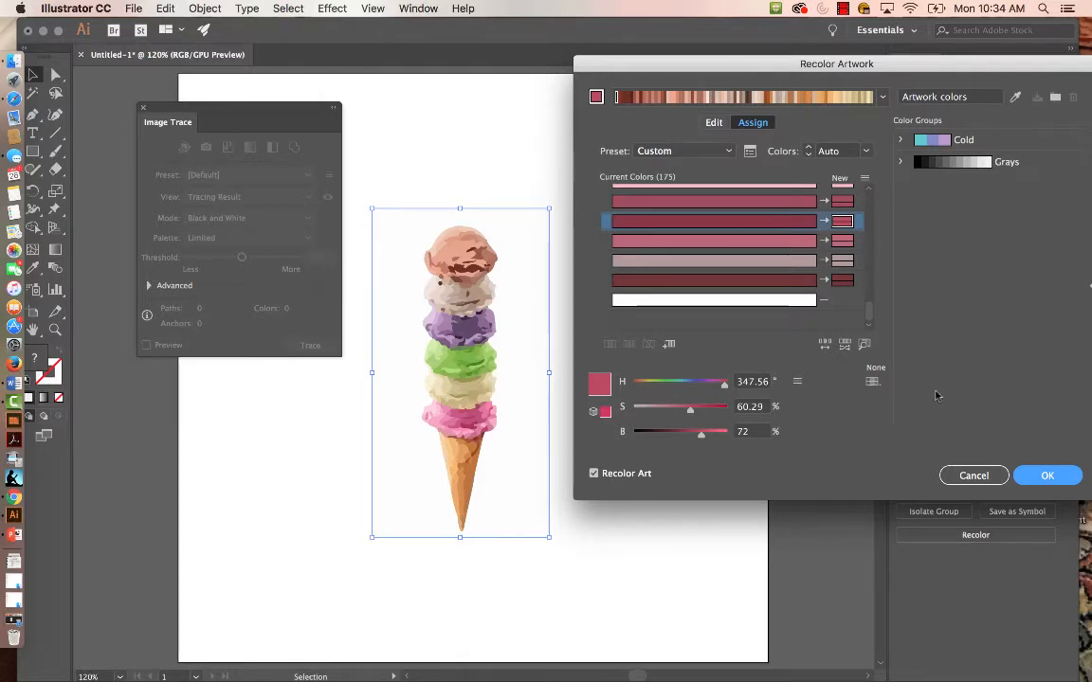
left_click(971, 476)
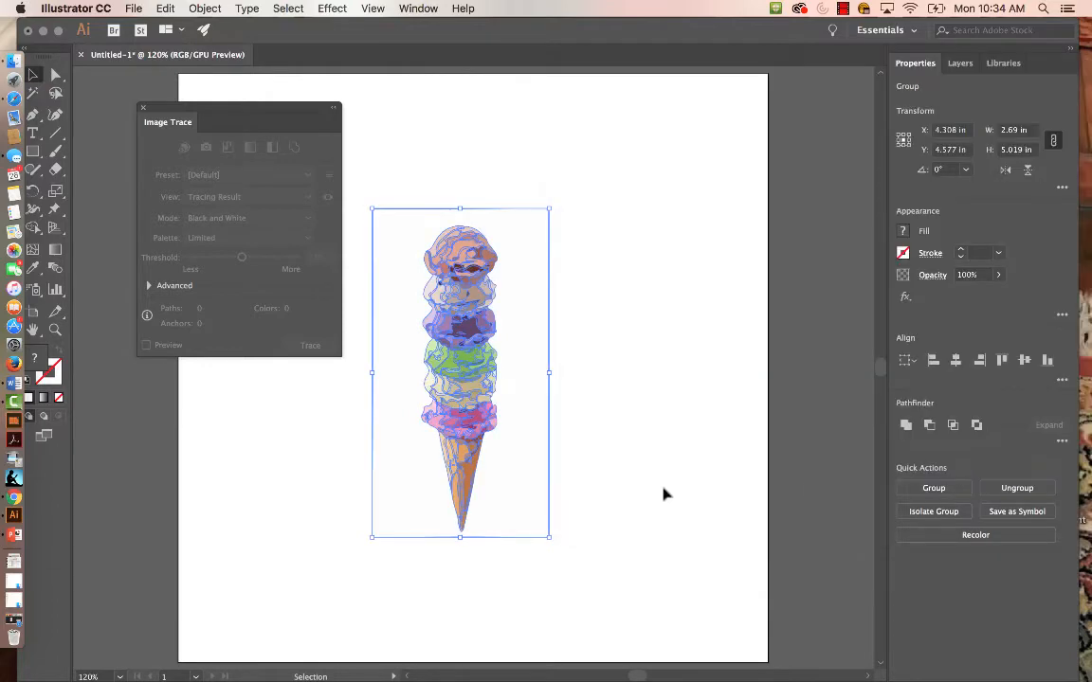
Select the dark brown streaks in the top scoop and the brown patch at its lower edge, and recolor them with the scoop's light peach
left_click(662, 495)
key("z")
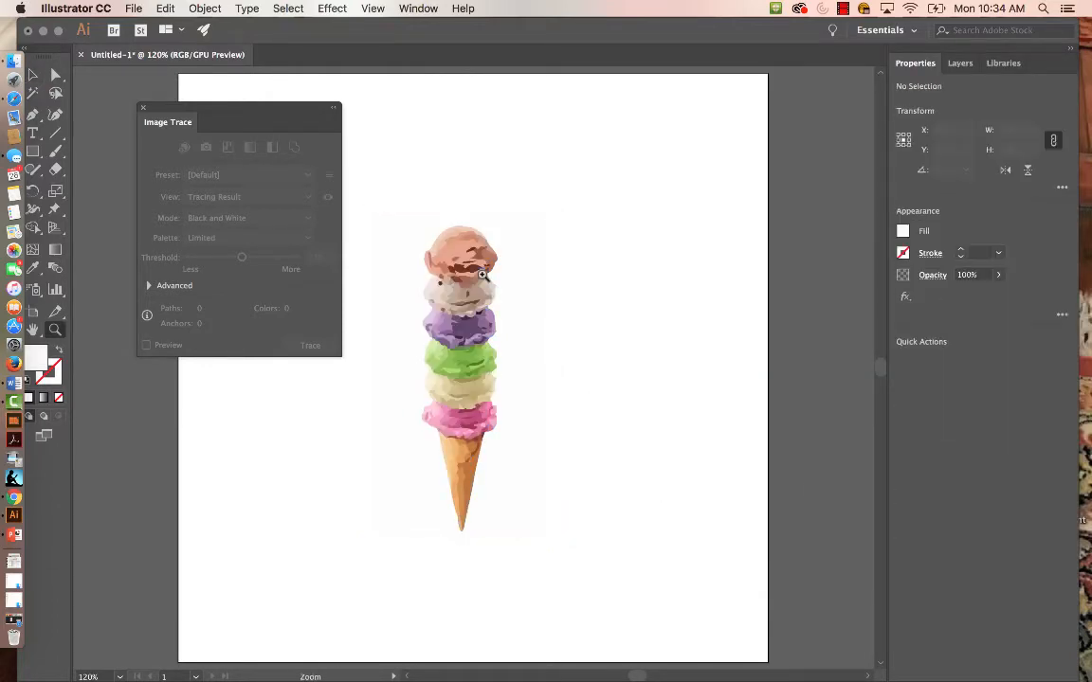
left_click_drag(438, 250, 860, 294)
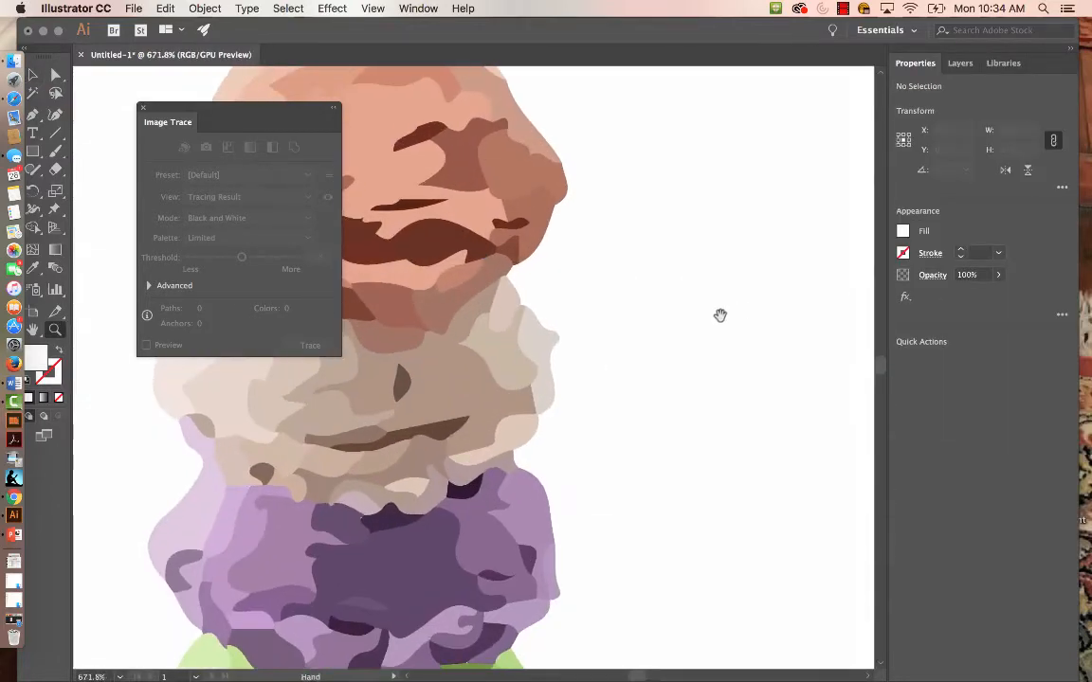
left_click_drag(718, 312, 908, 331)
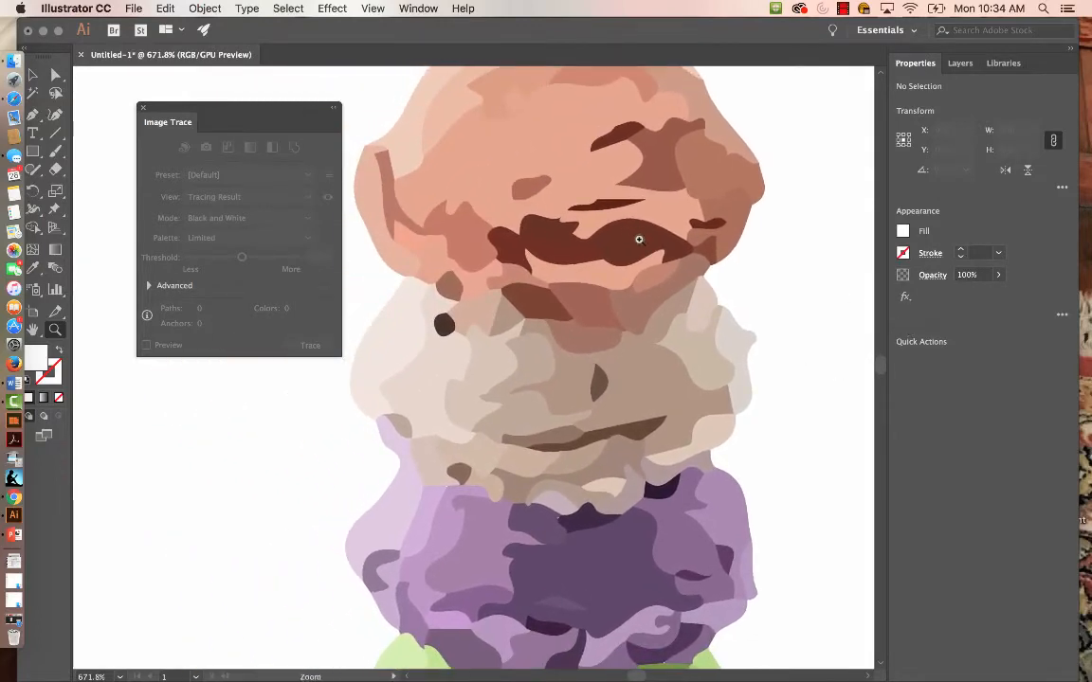
left_click(54, 76)
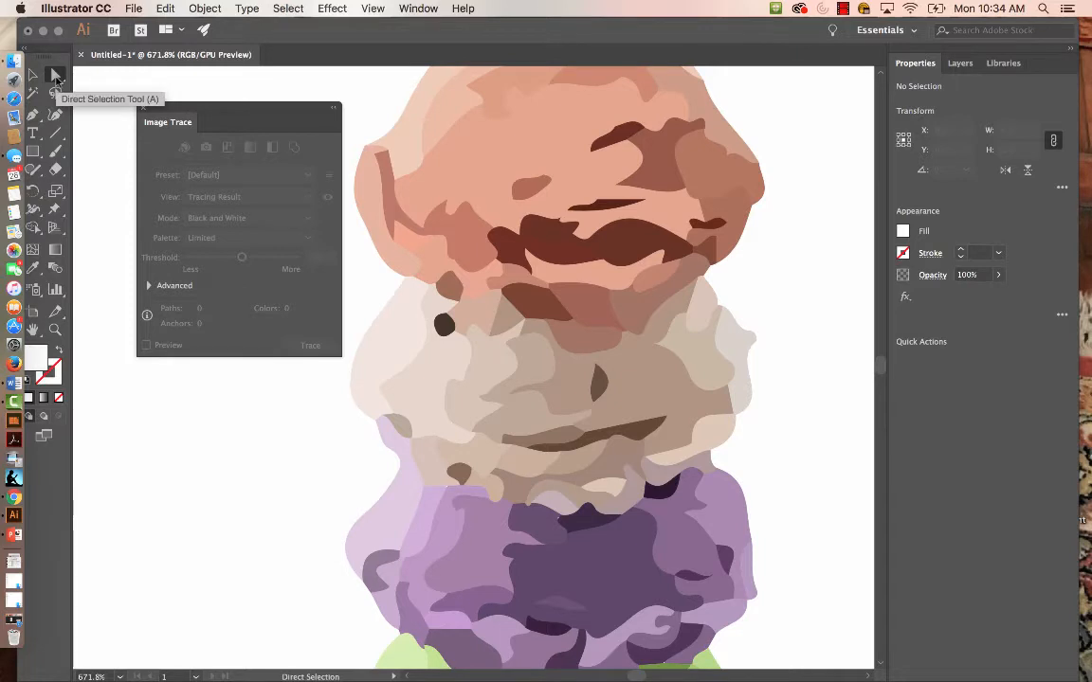
left_click(558, 253)
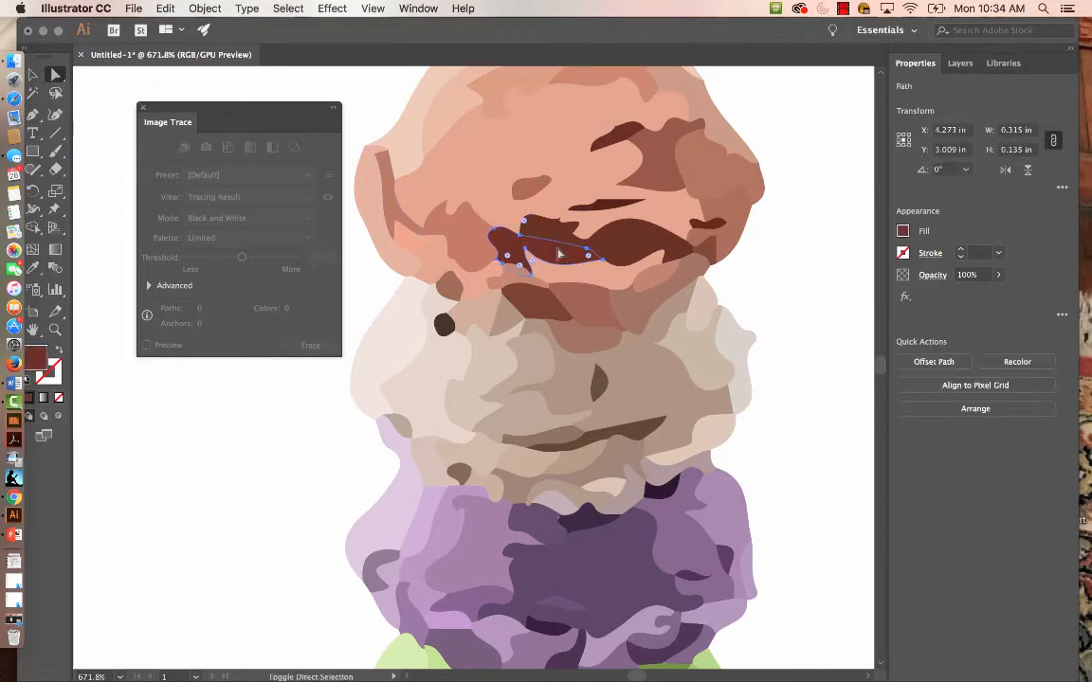
left_click(639, 239, "shift")
left_click(620, 204, "shift")
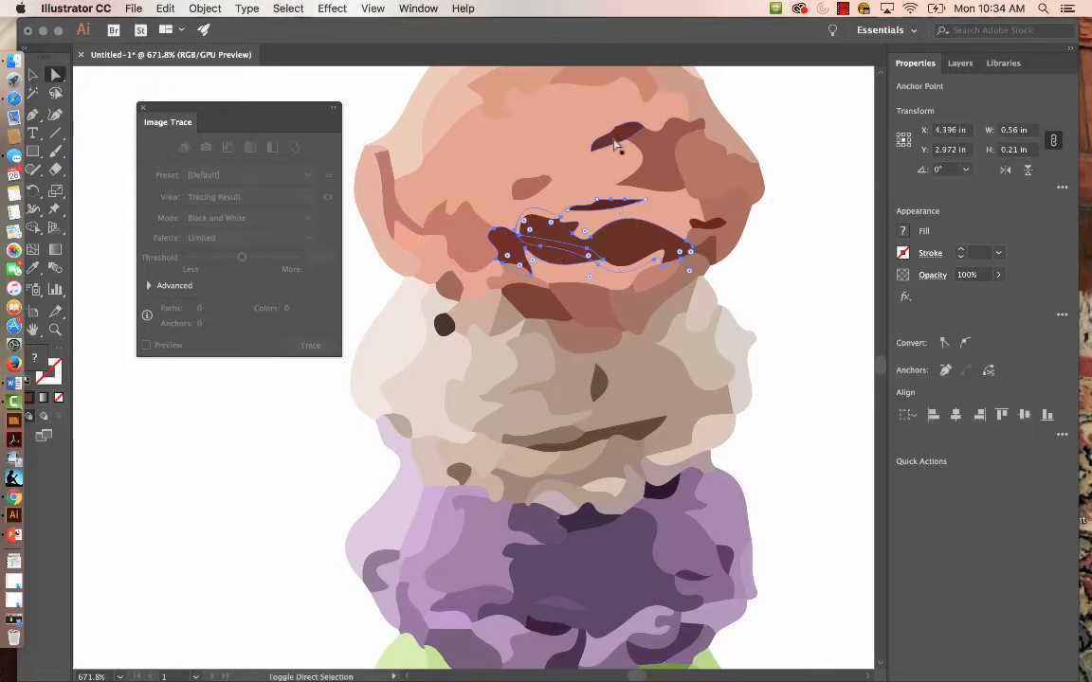
left_click(616, 140, "shift")
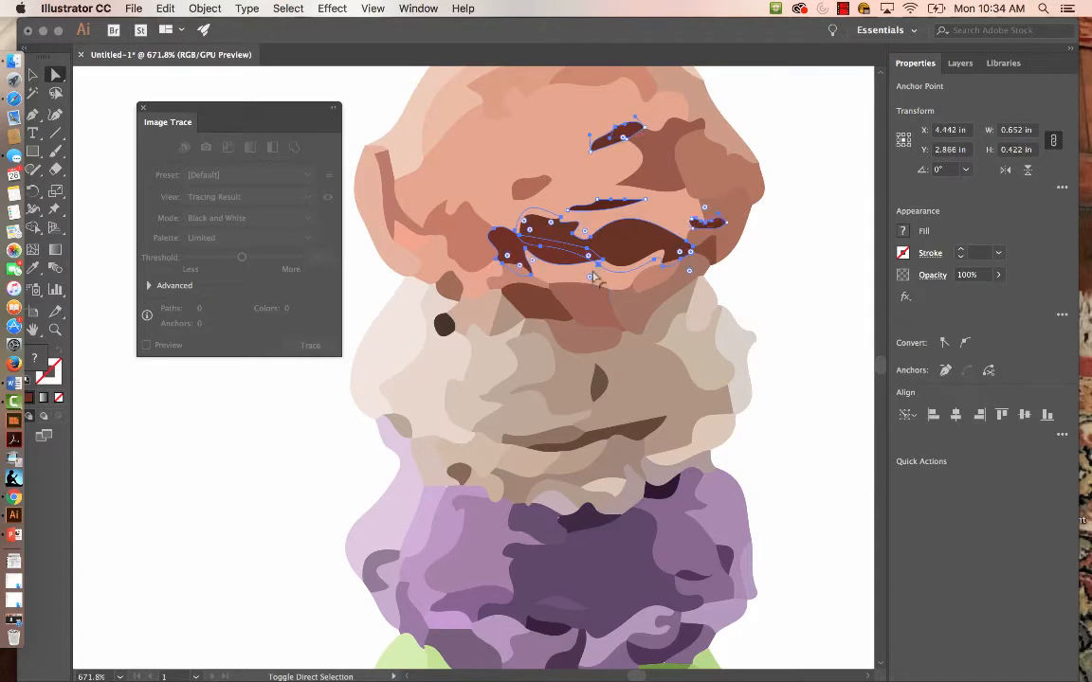
left_click(547, 311, "shift")
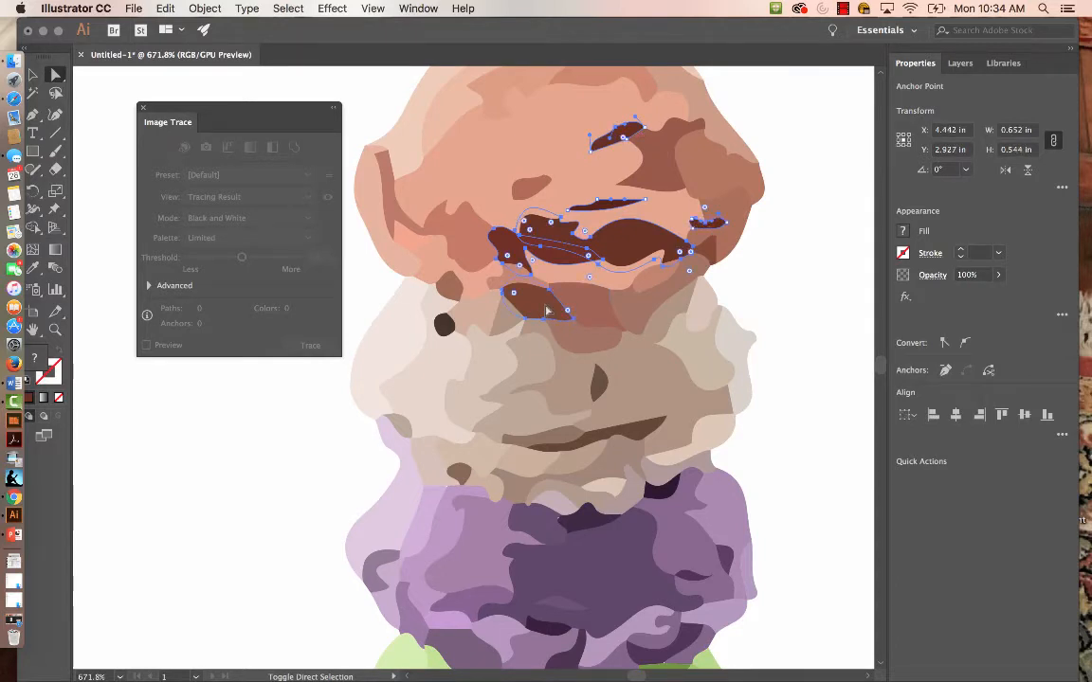
key("i")
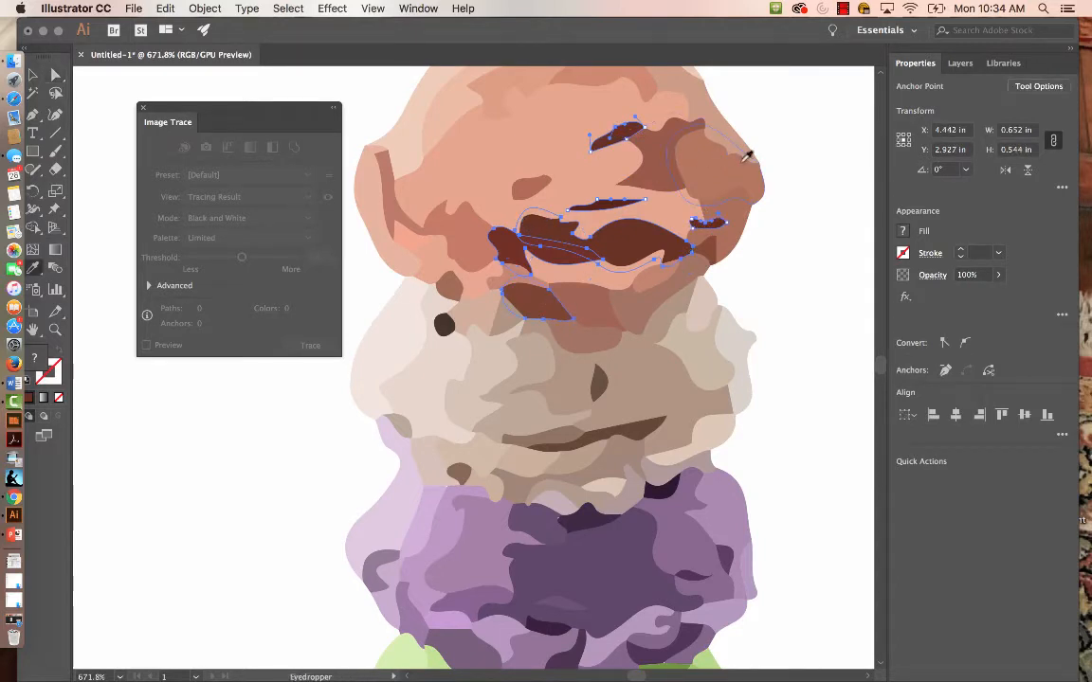
left_click(685, 198)
left_click(686, 201)
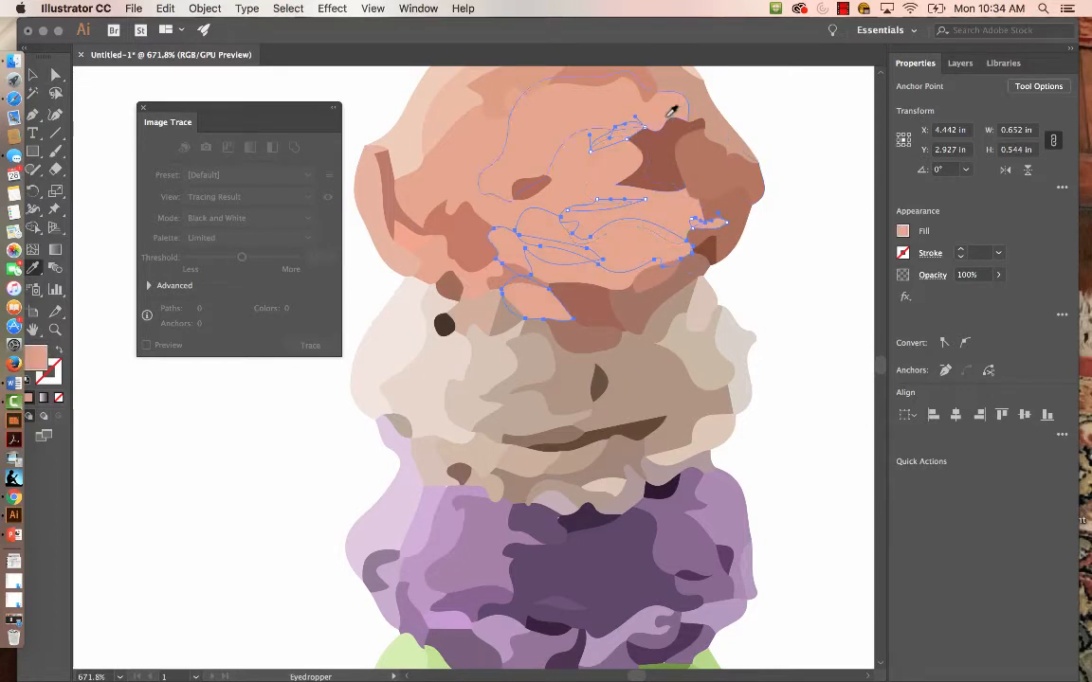
Recolor the large reddish-brown patch and the small dark shape on the right side of the top scoop with the sampled light peach
key("a")
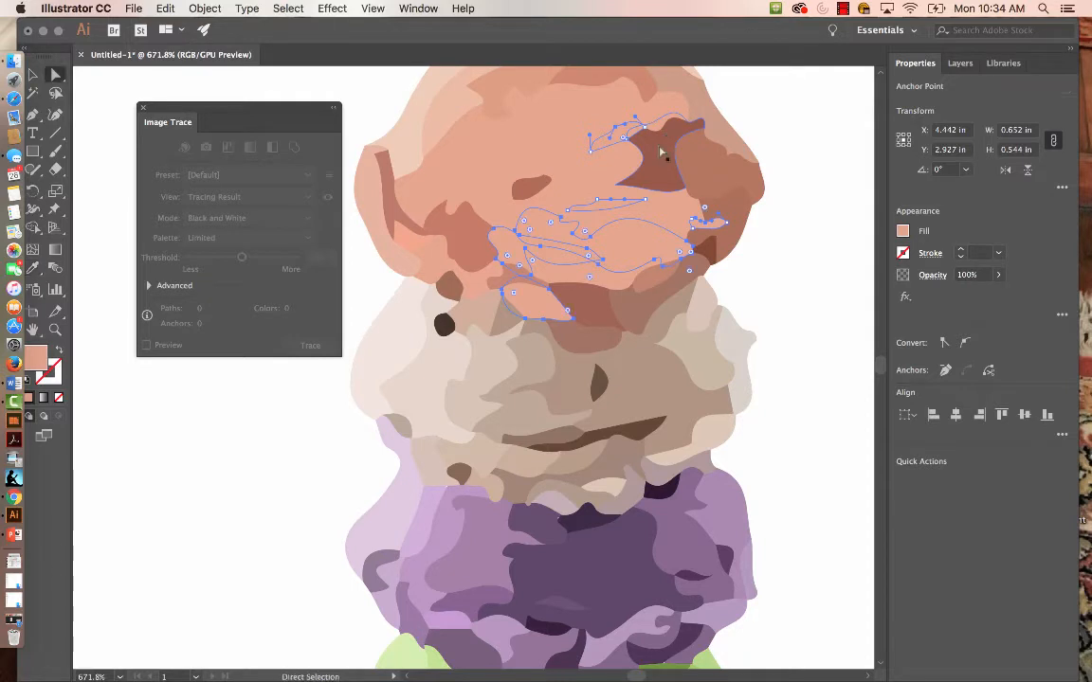
left_click(661, 166)
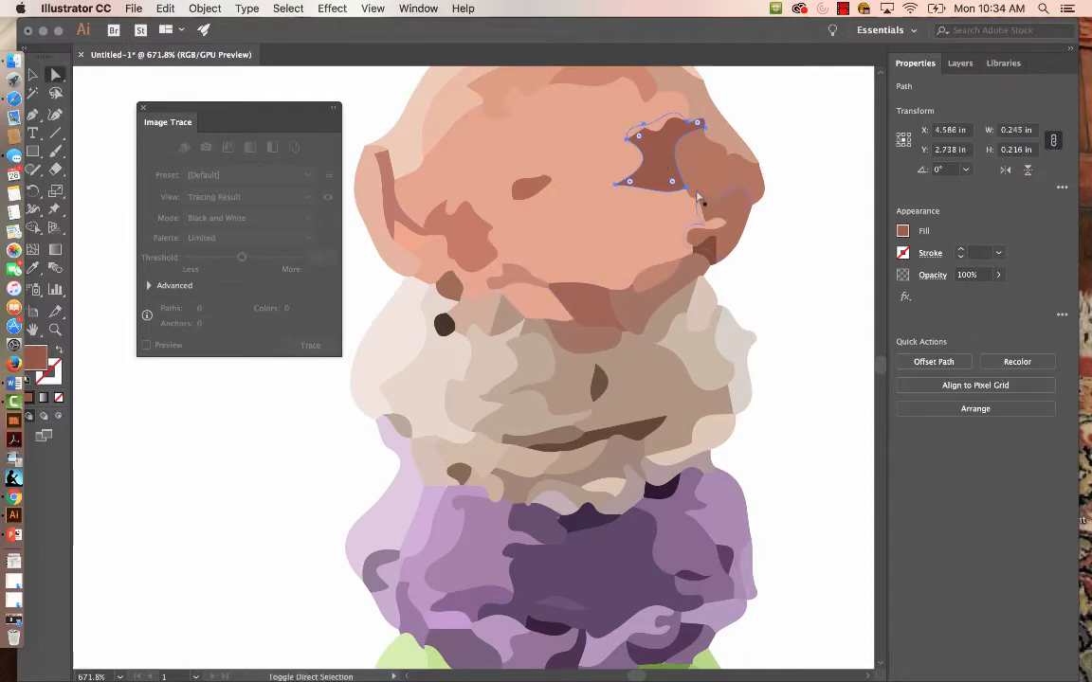
left_click(709, 248, "shift")
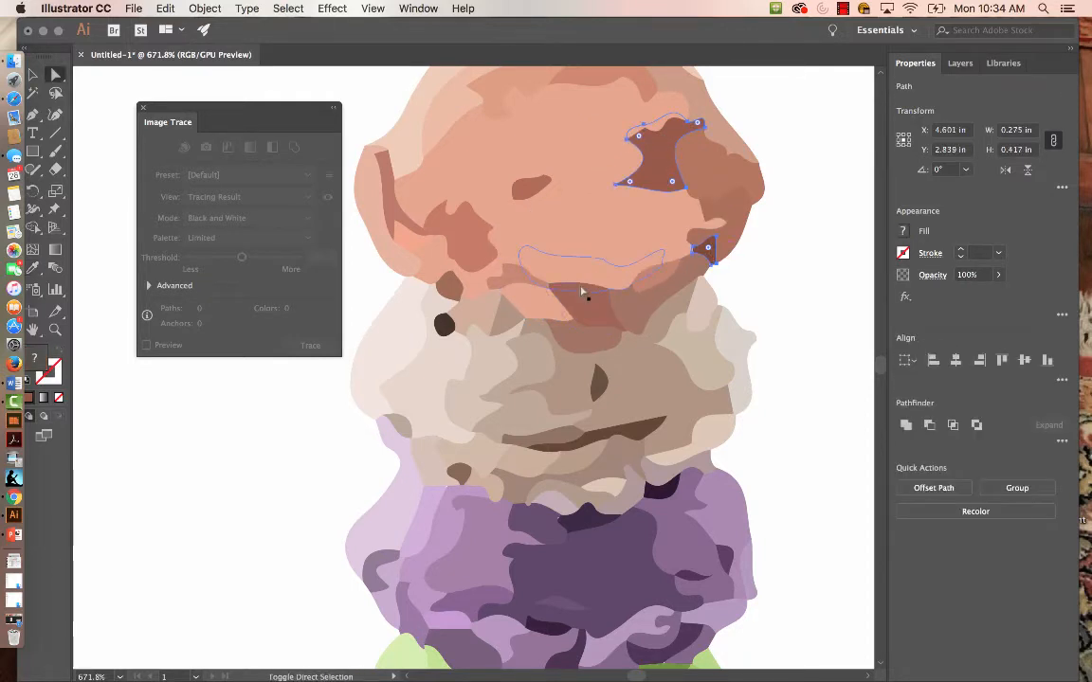
key("i")
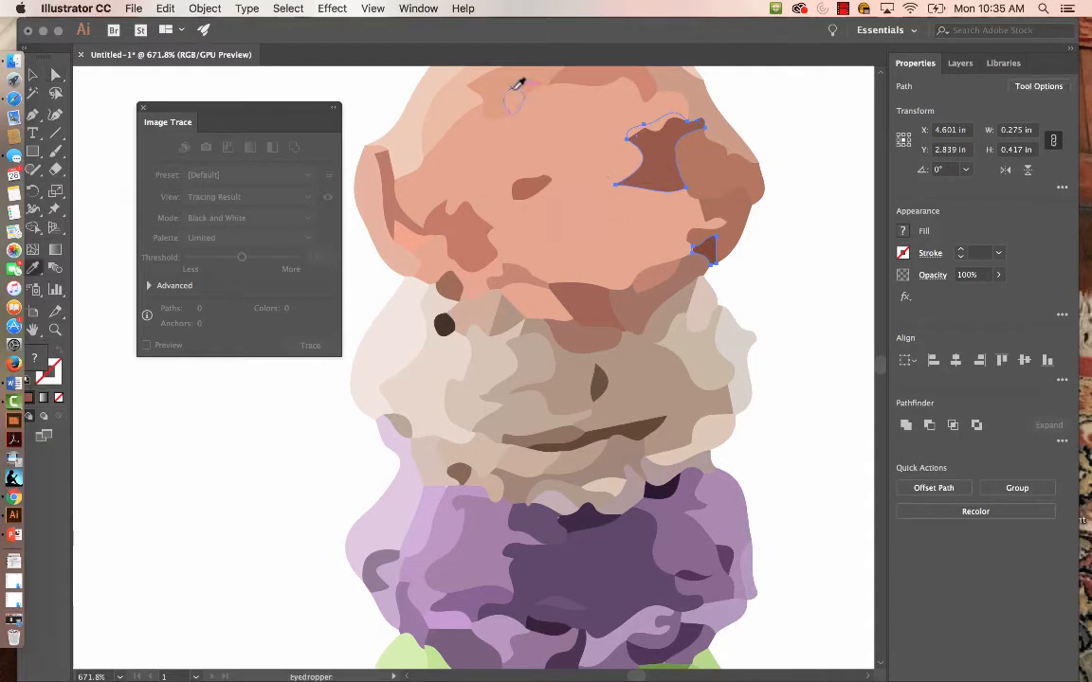
left_click(504, 86)
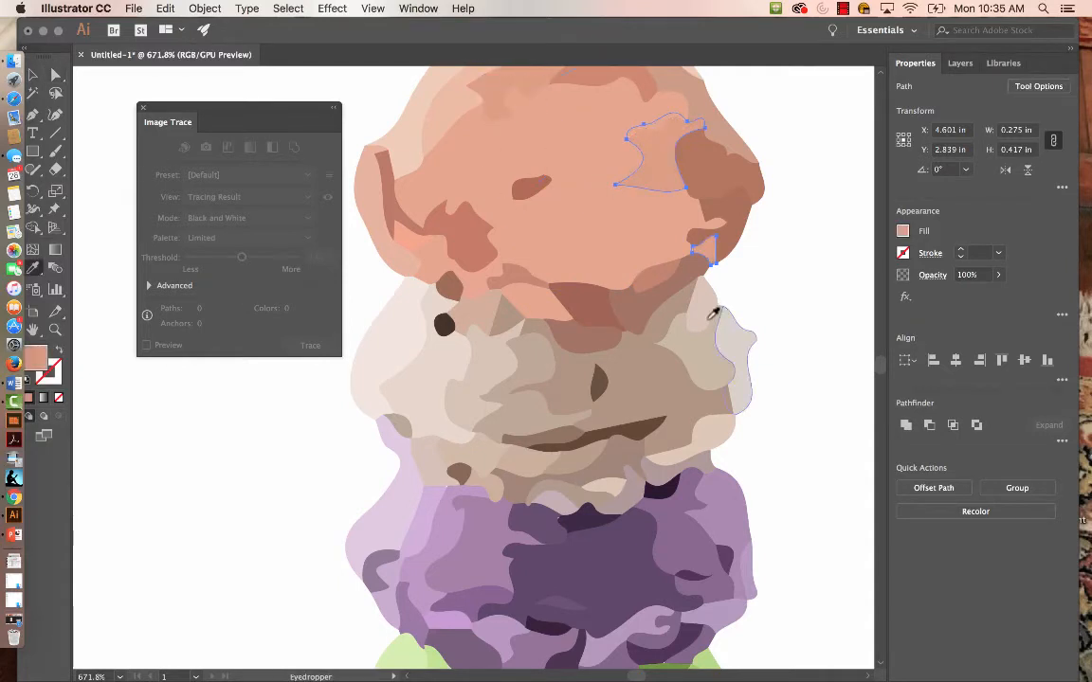
Select the dark brown streak and the three small dark spots in the beige scoop together and recolor them with the scoop's light beige
left_click_drag(748, 464, 766, 270)
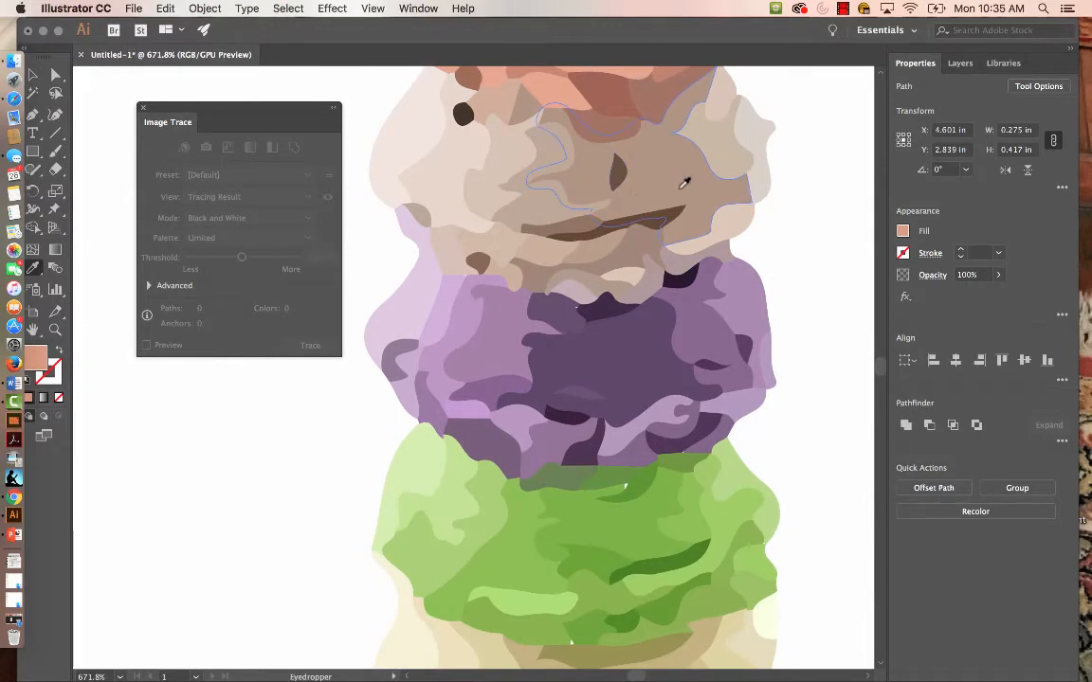
key("a")
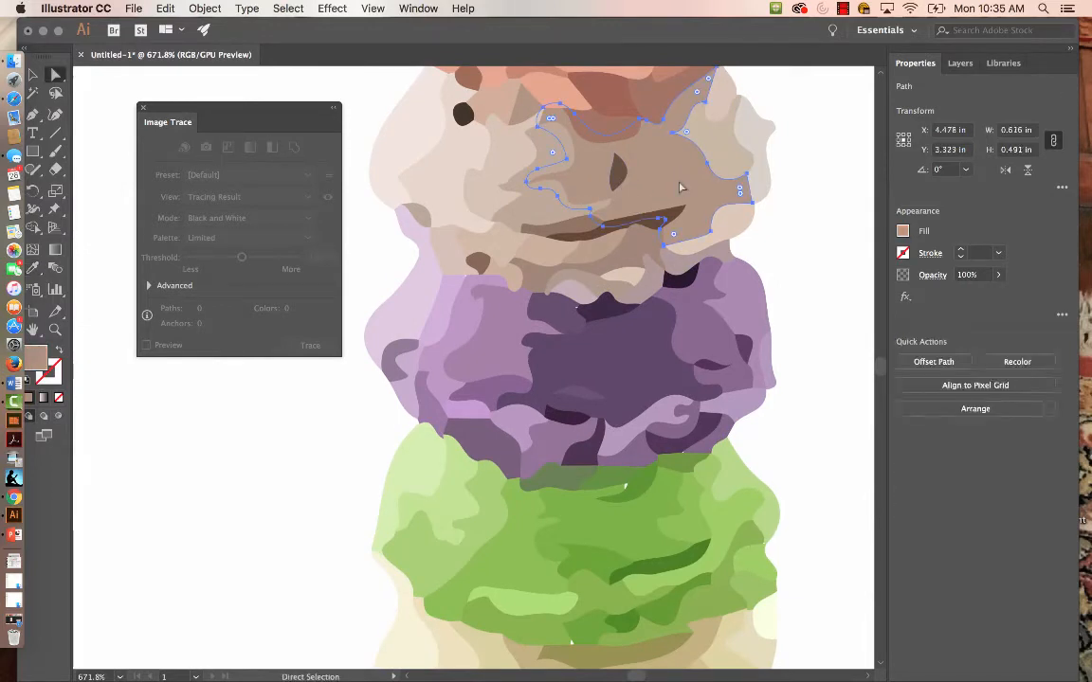
left_click(602, 237)
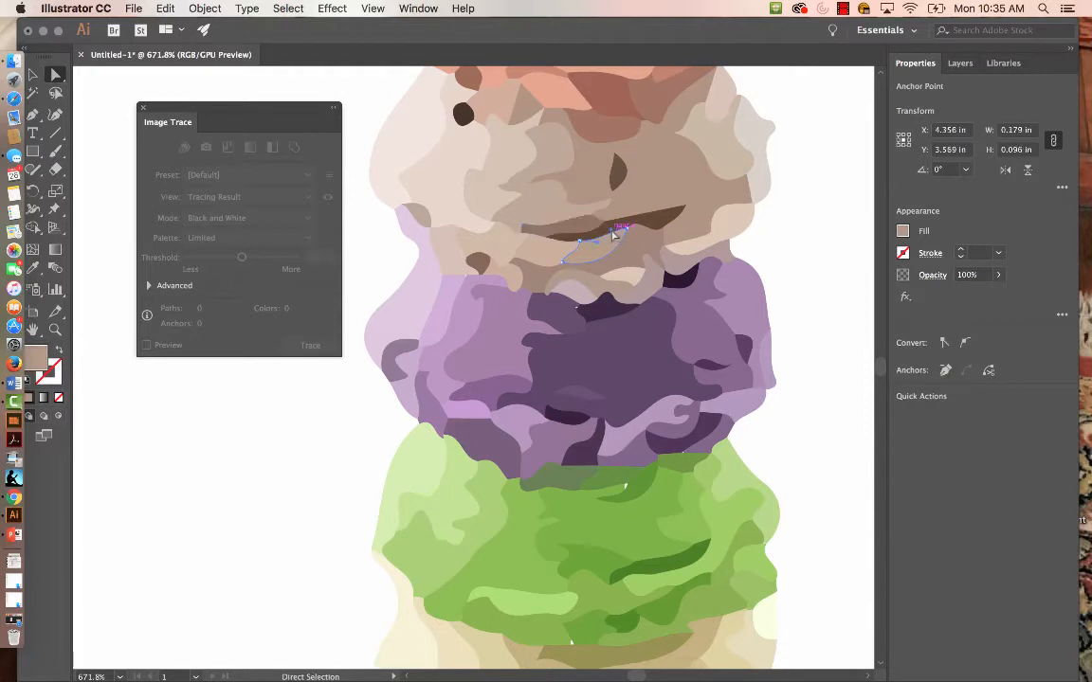
left_click(619, 227)
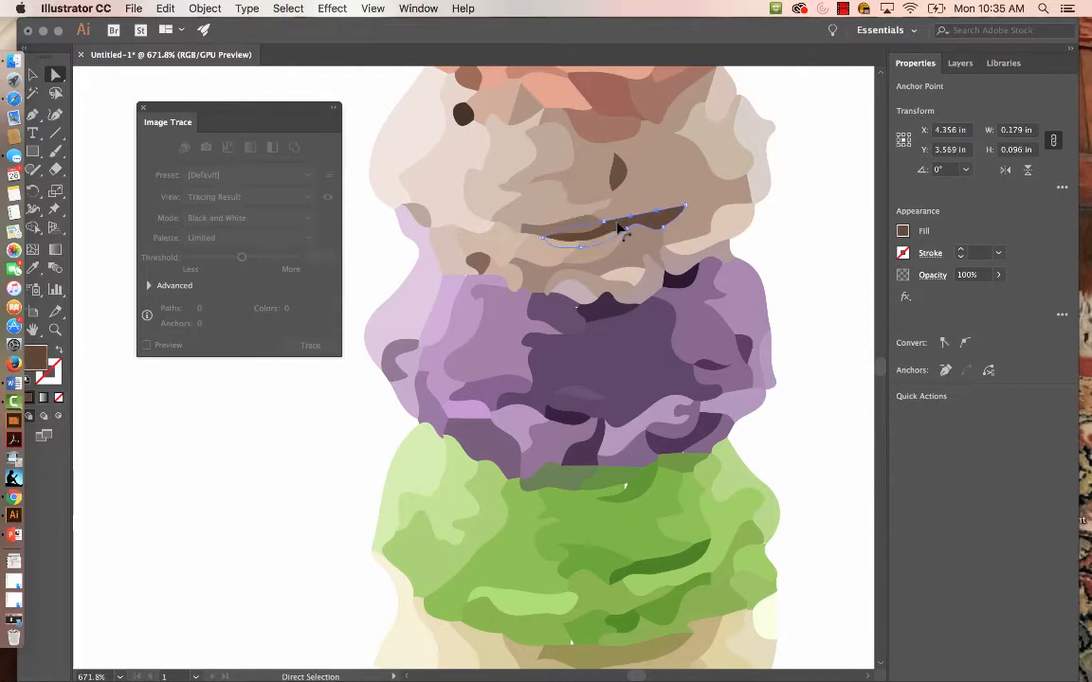
left_click(616, 170, "shift")
left_click(464, 115, "shift")
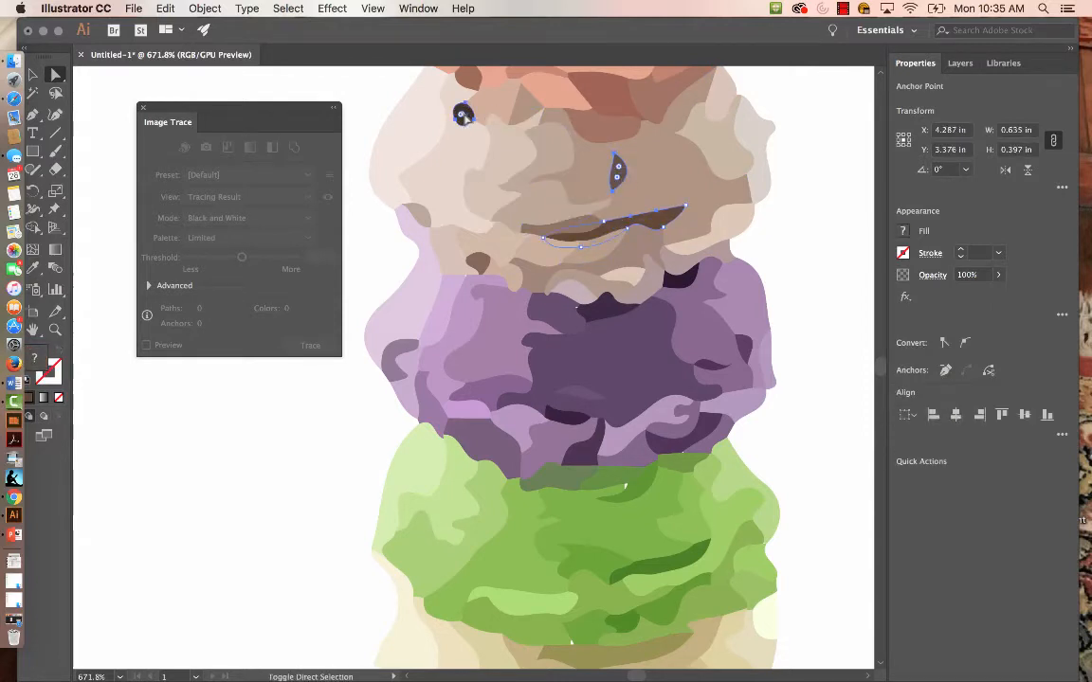
left_click(480, 262, "shift")
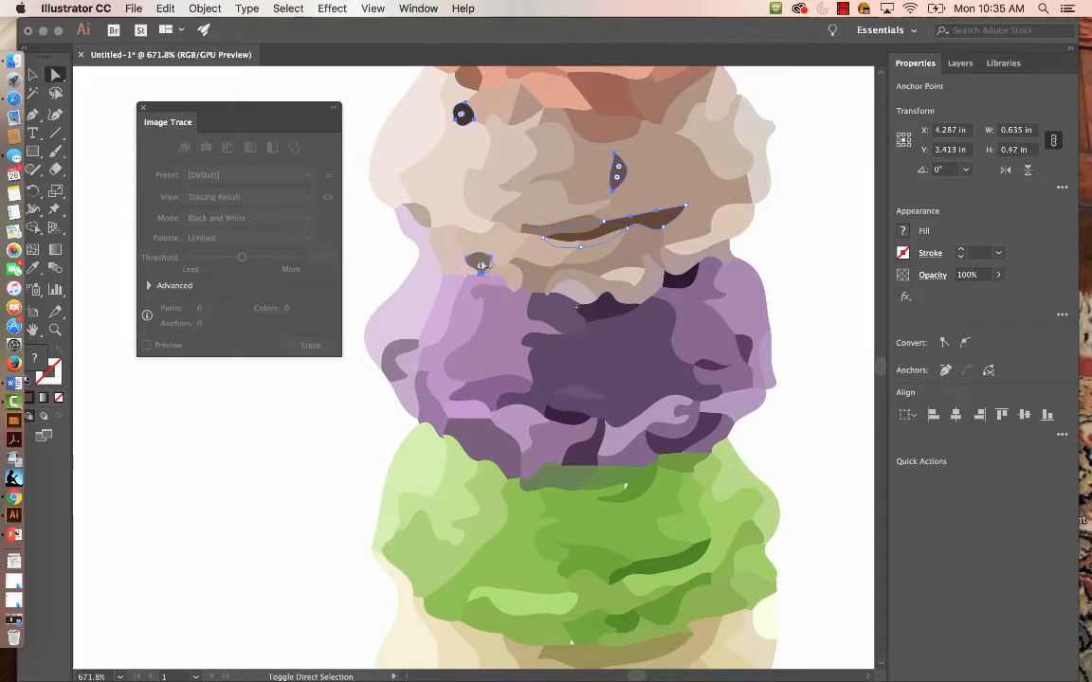
key("i")
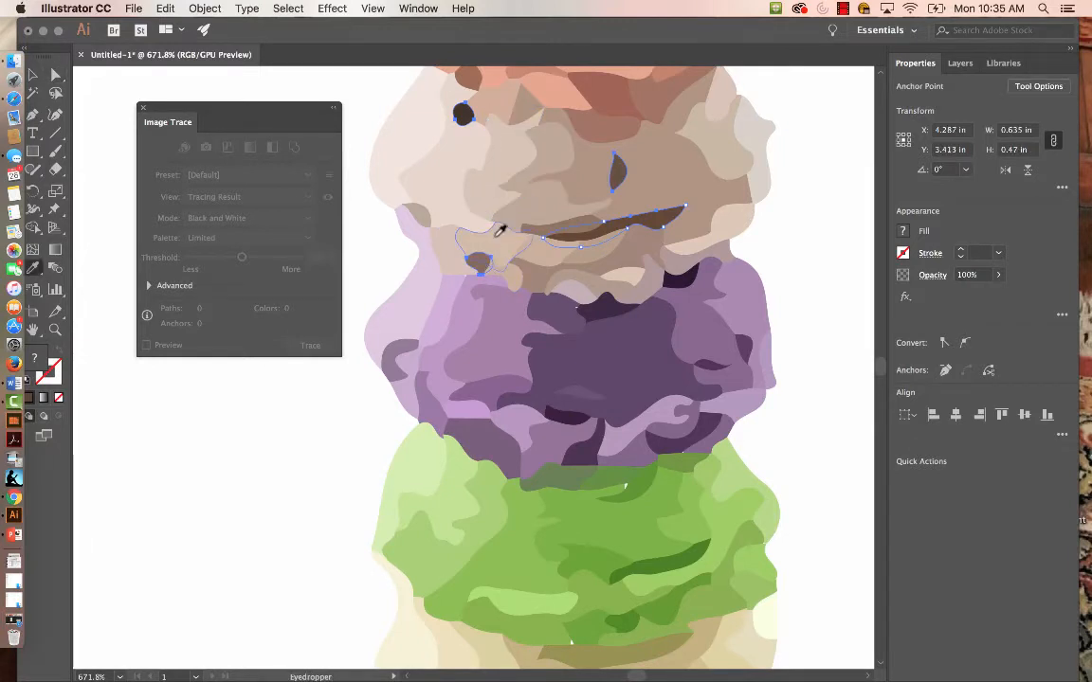
left_click(500, 230)
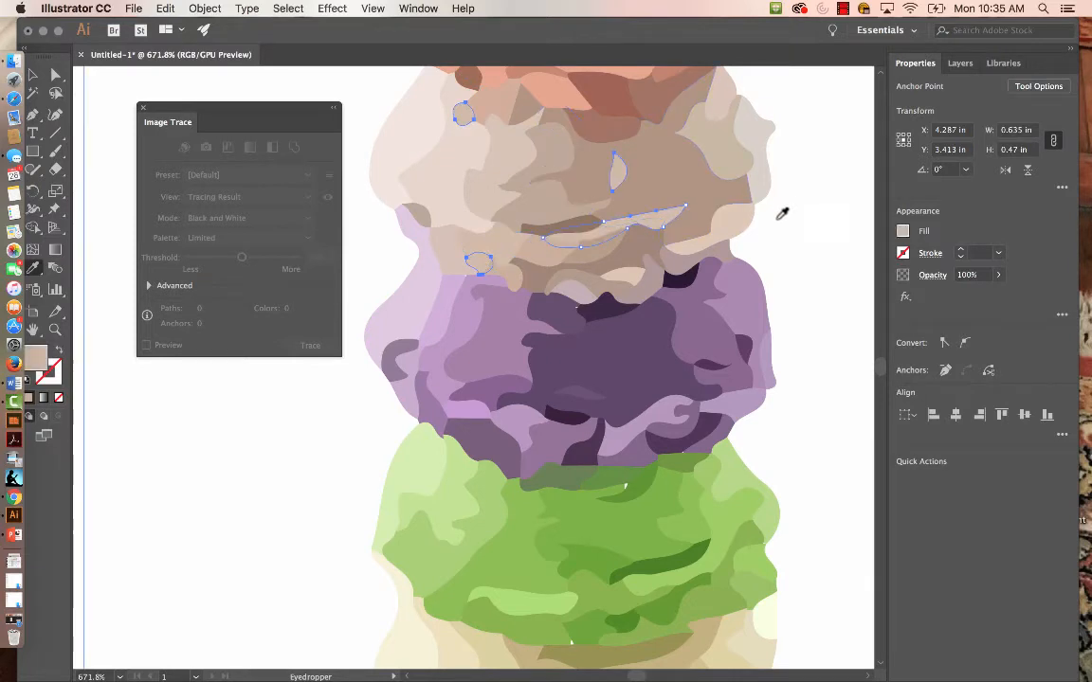
Select all the artwork and display the anchor points of its paths with the Direct Selection tool
scroll(756, 277, "up", 6)
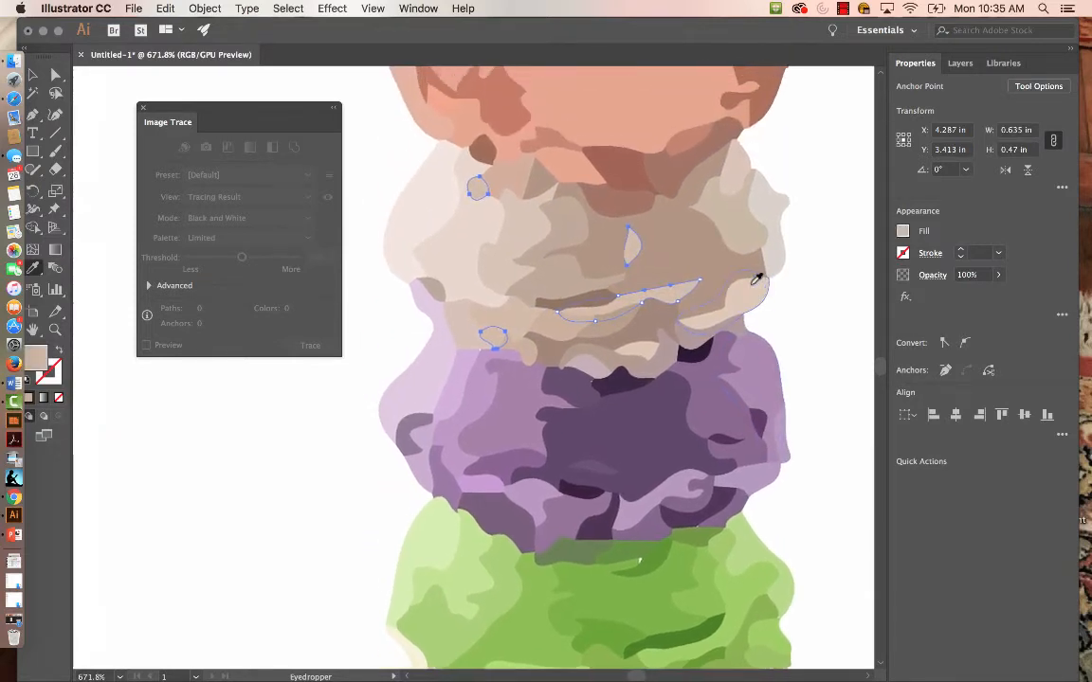
scroll(755, 278, "up", 1)
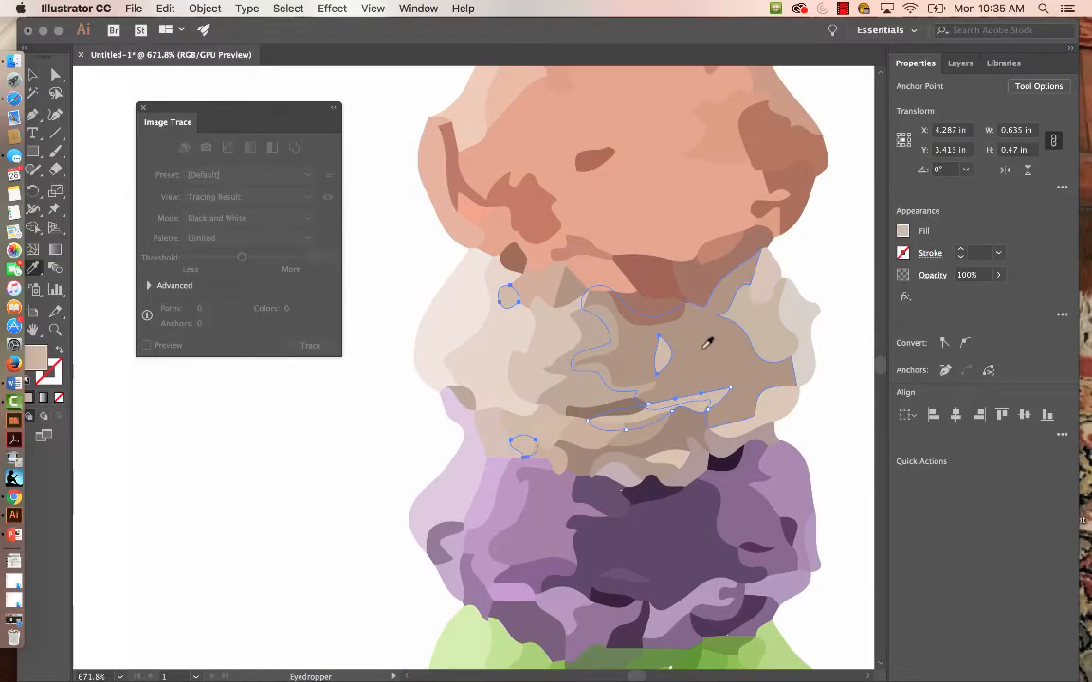
key("v")
key("super+a")
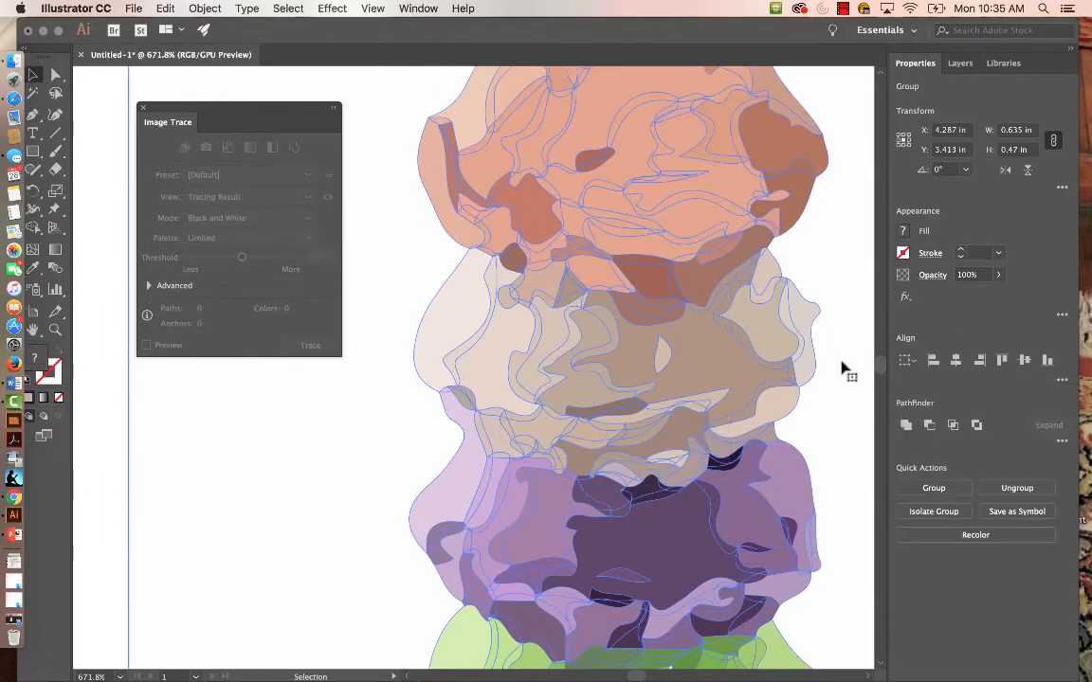
key("a")
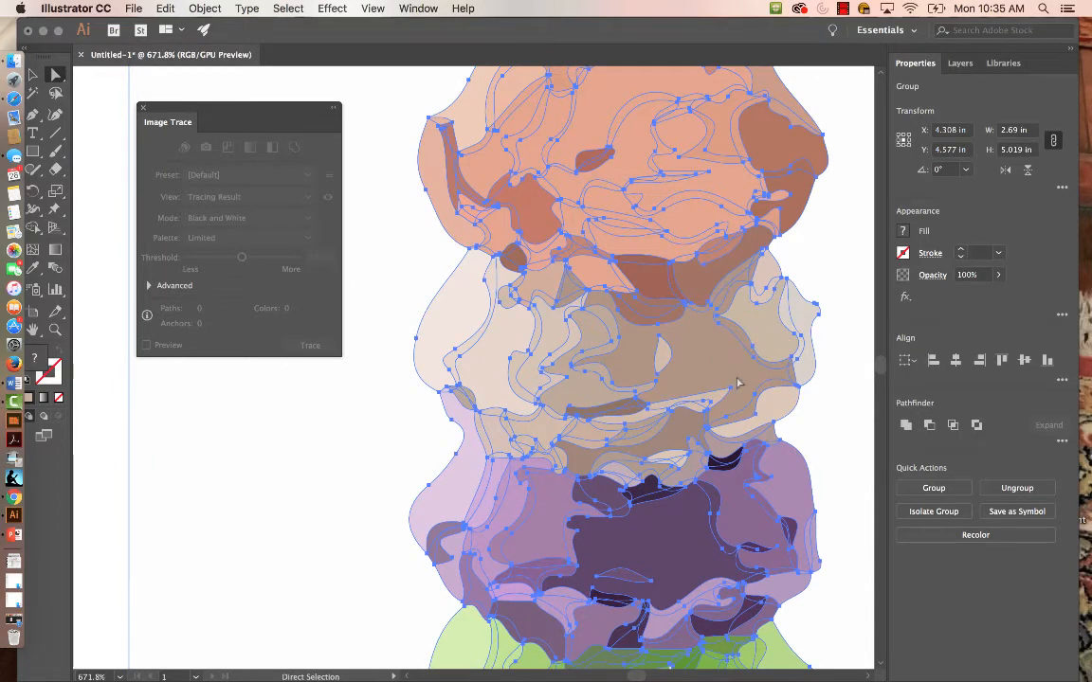
Select the large tan shape in the beige scoop plus all shapes with the same fill and stroke, and recolor them with the scoop's light beige
key("v")
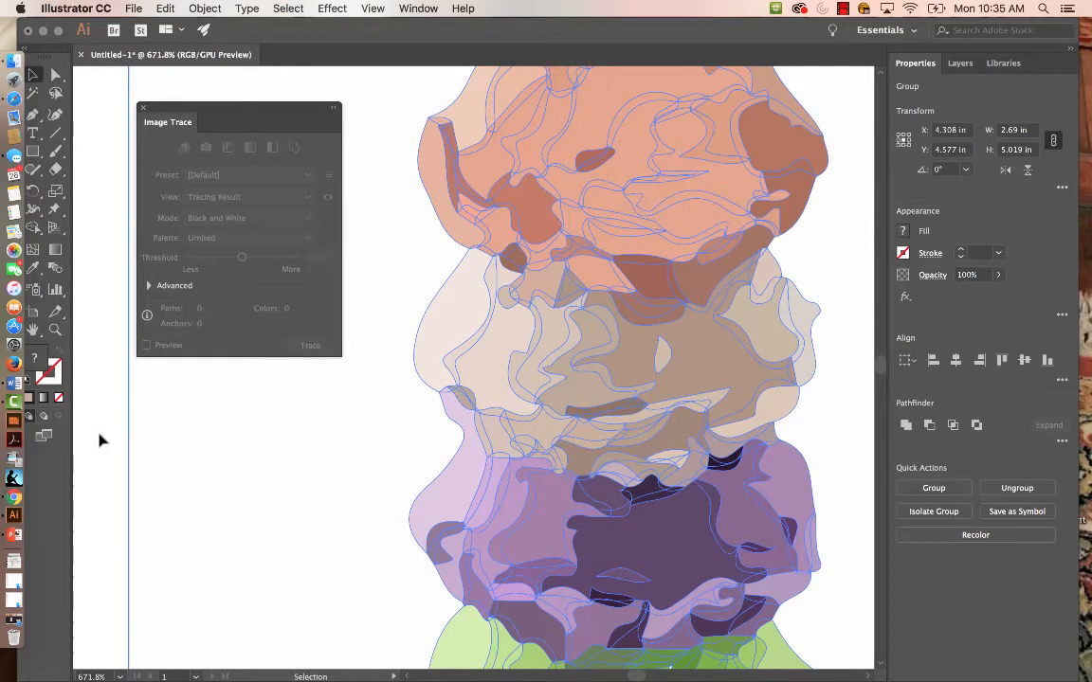
left_click(98, 434)
key("a")
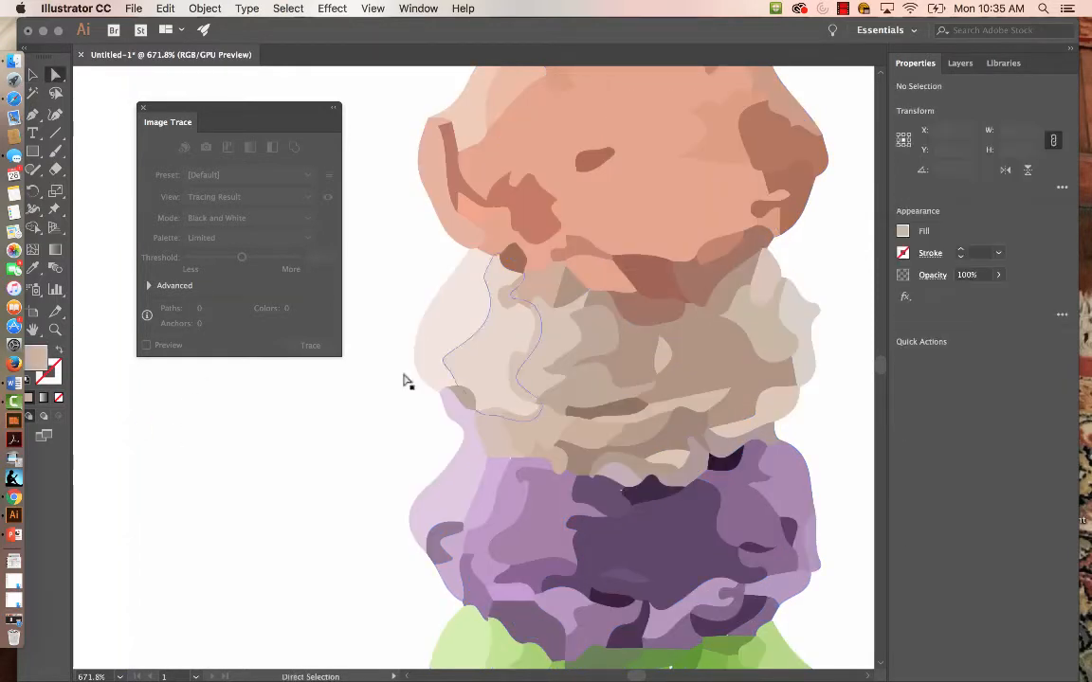
left_click(703, 359)
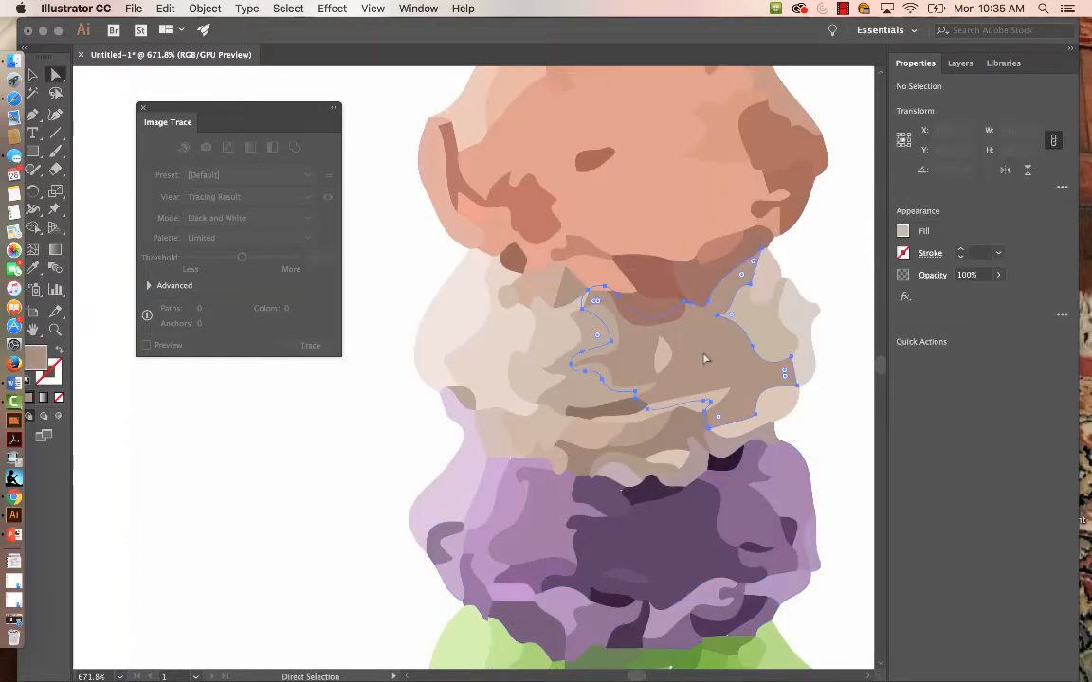
left_click(286, 8)
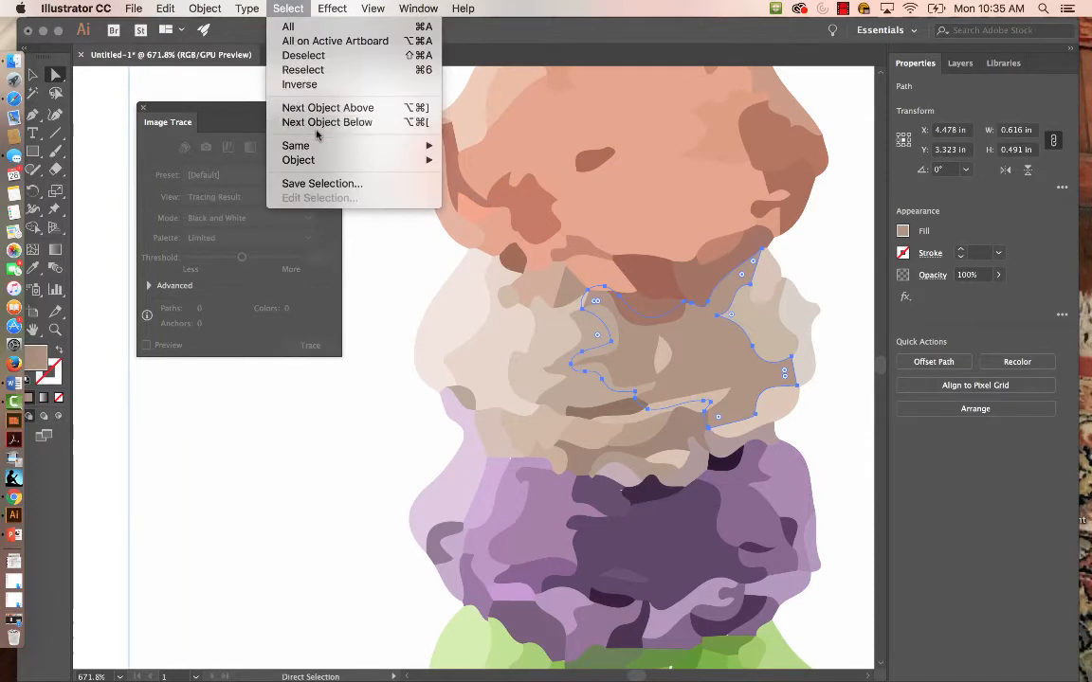
mouse_move(316, 148)
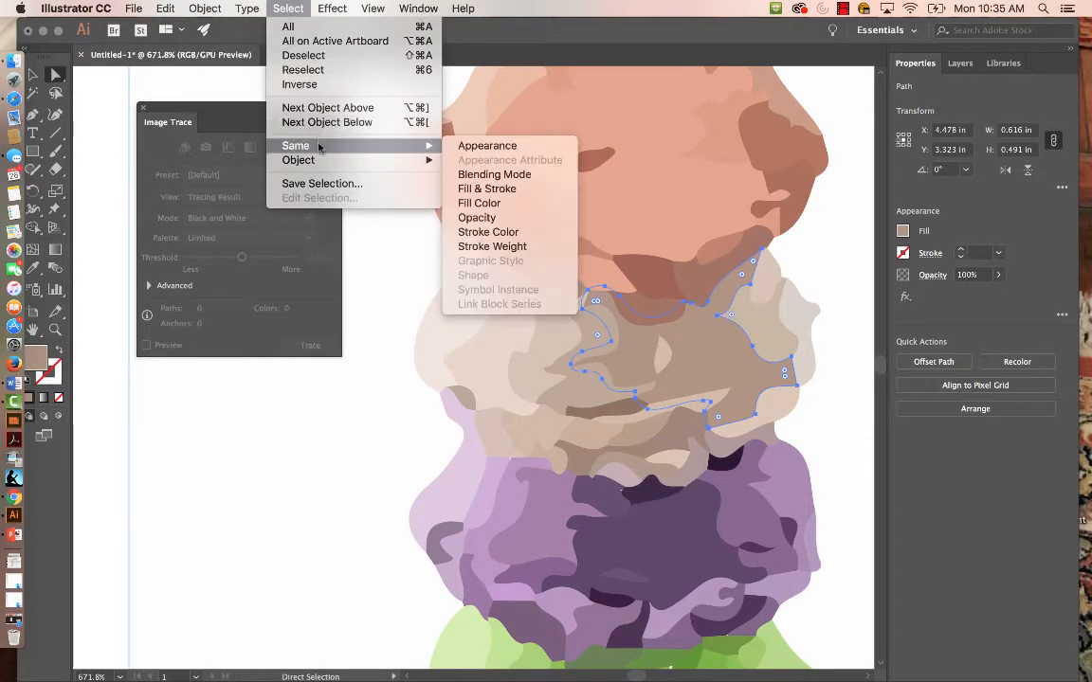
left_click(493, 188)
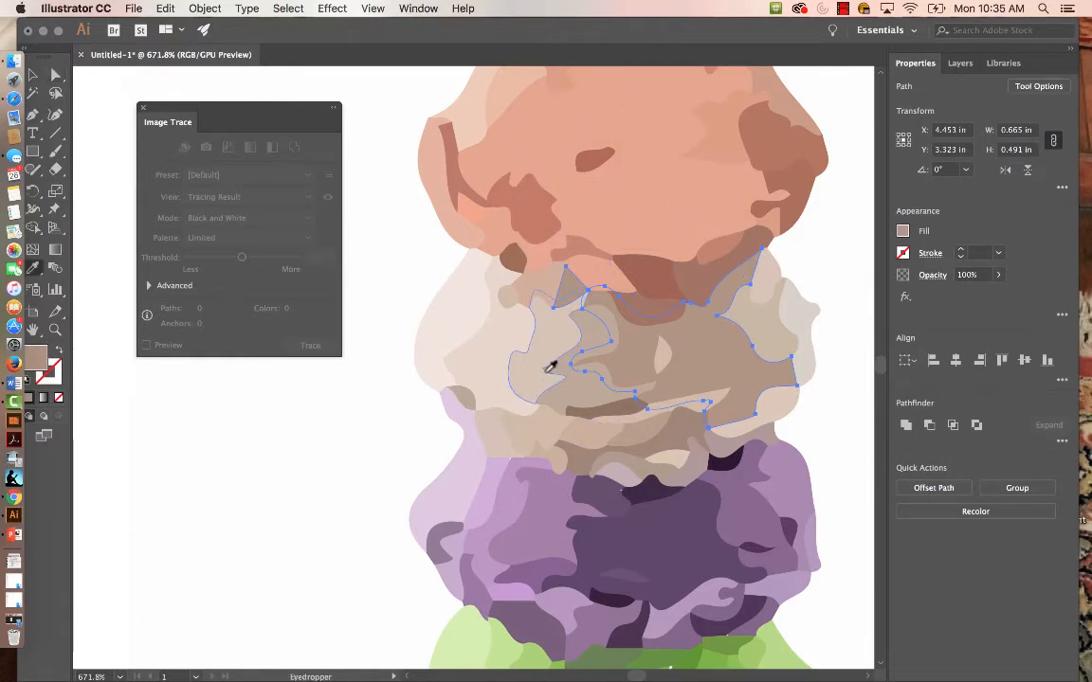
left_click(518, 328)
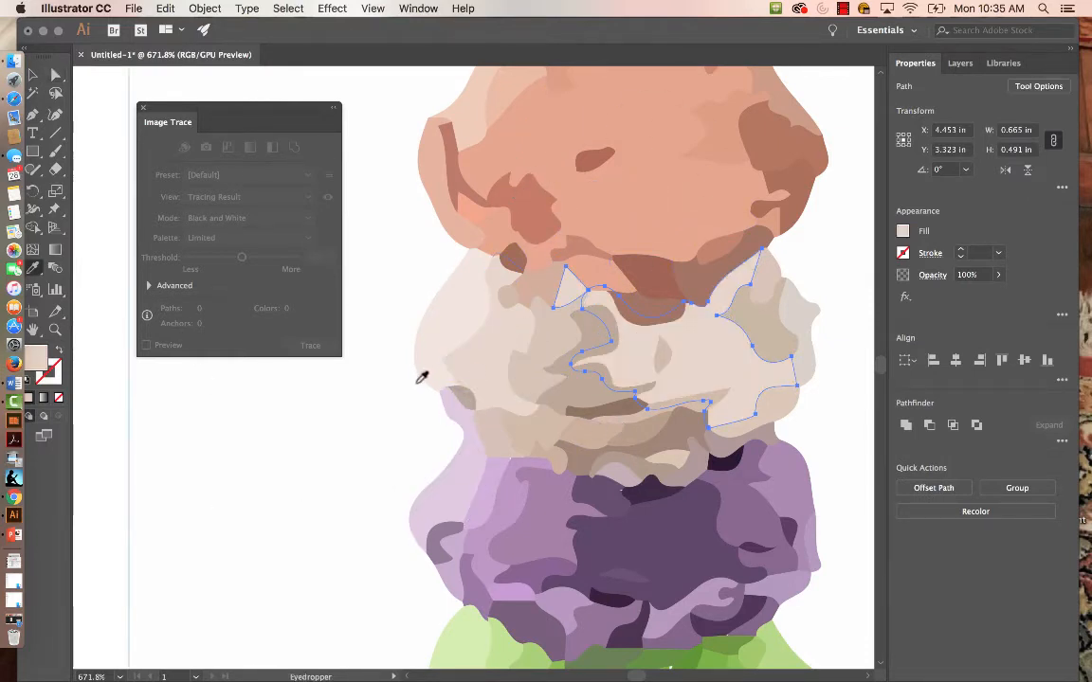
Recolor the greyish-tan shape left of the beige scoop's center, selected by matching fill and stroke, with the sampled light beige
key("a")
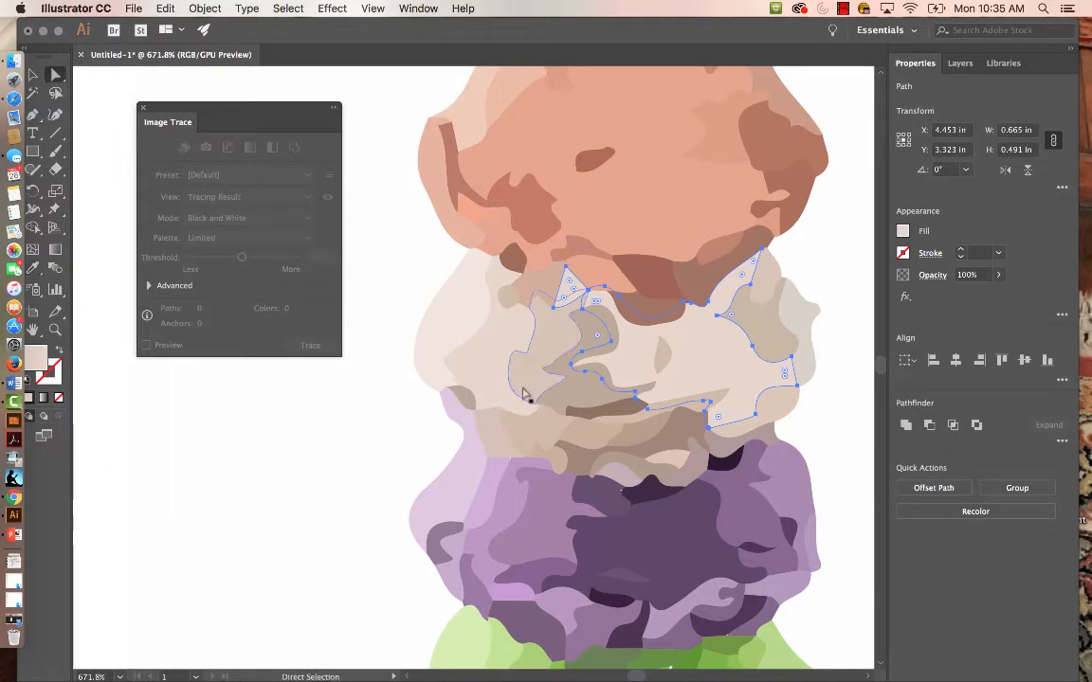
left_click(585, 387)
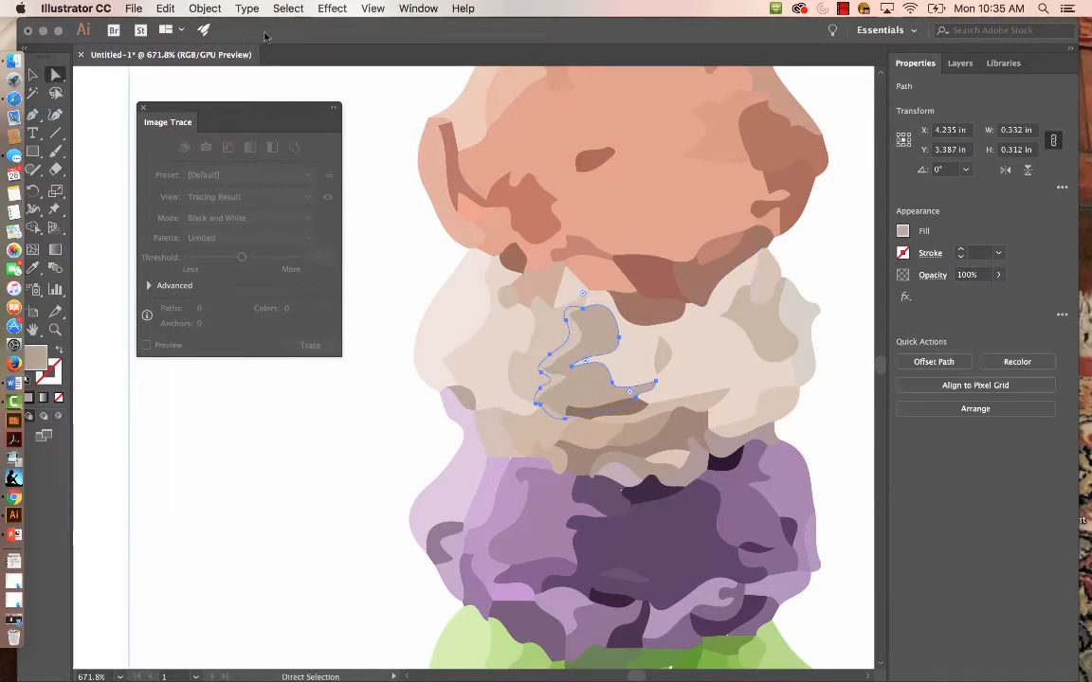
left_click(287, 8)
mouse_move(301, 147)
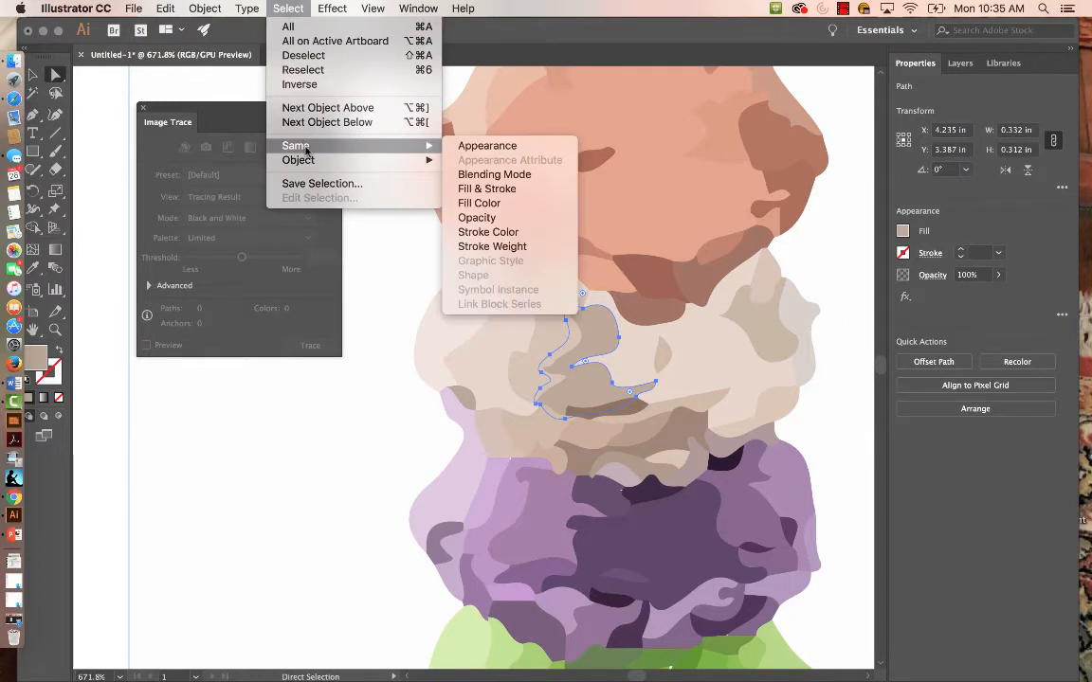
left_click(486, 188)
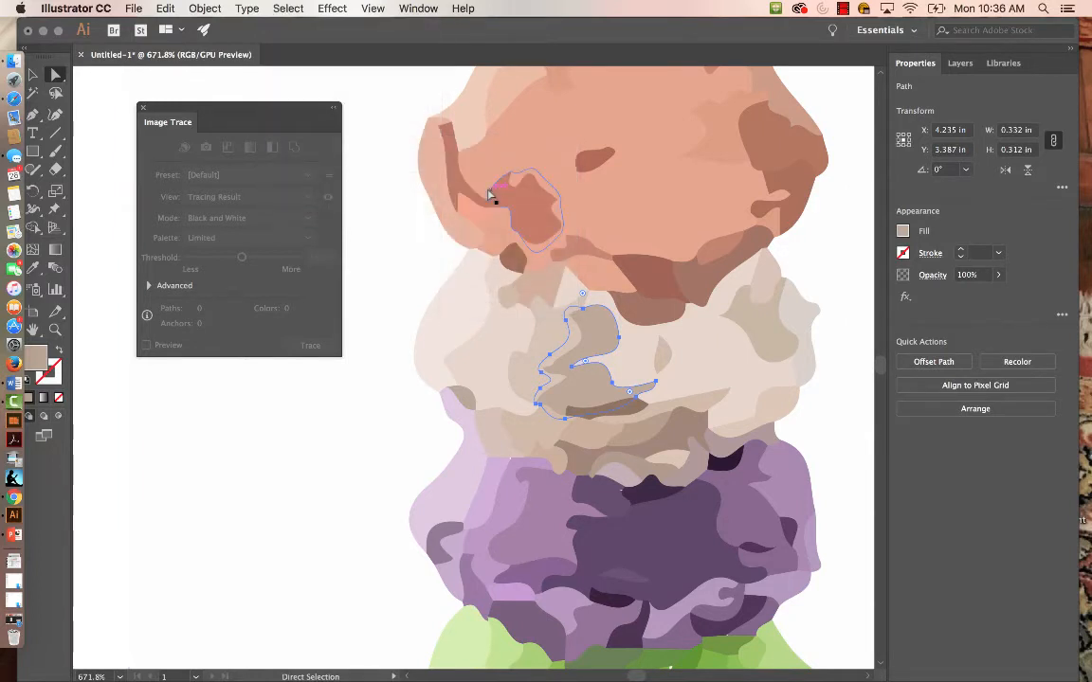
key("i")
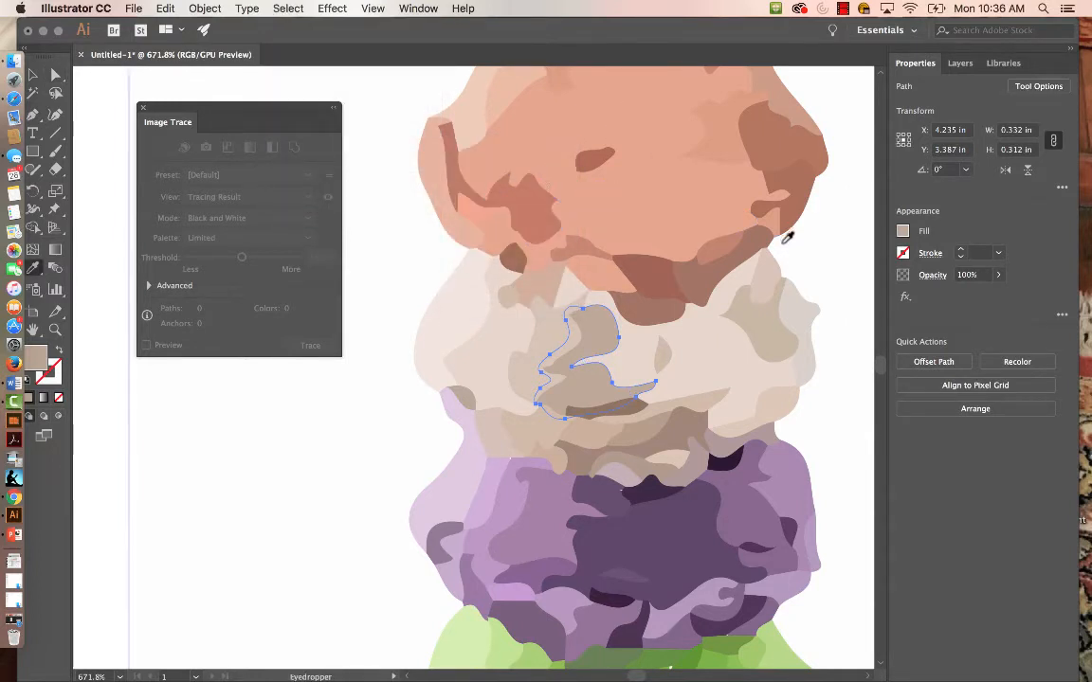
left_click(735, 329)
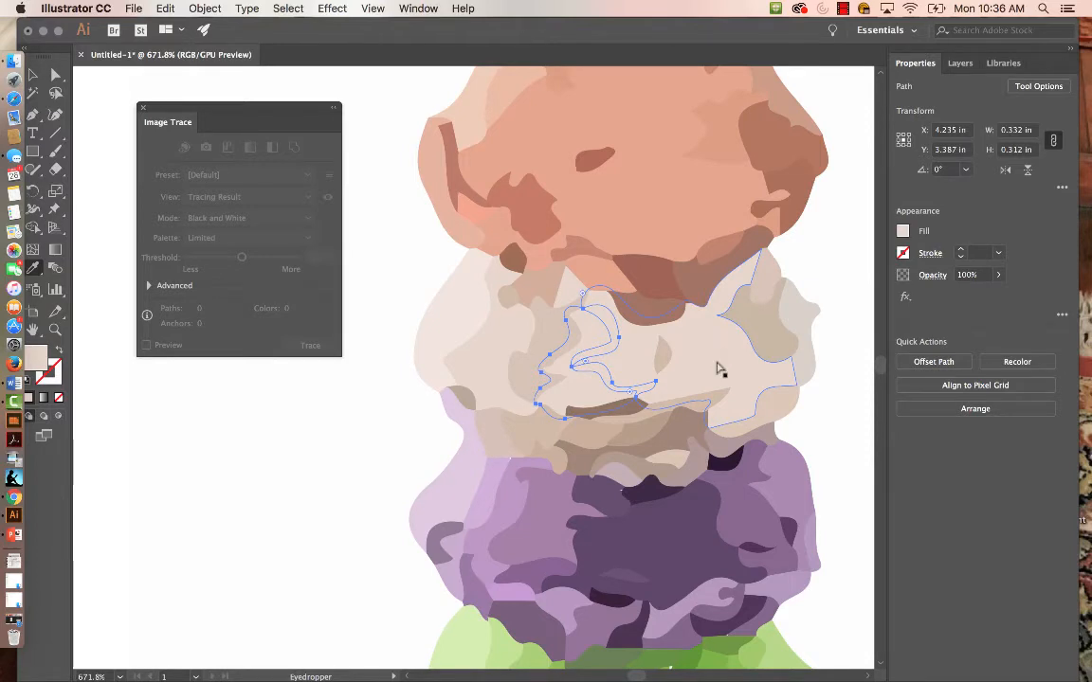
Select the remaining brown and tan patches in the beige scoop together and recolor them with the pinkish beige near its upper right edge
key("a")
left_click(674, 435)
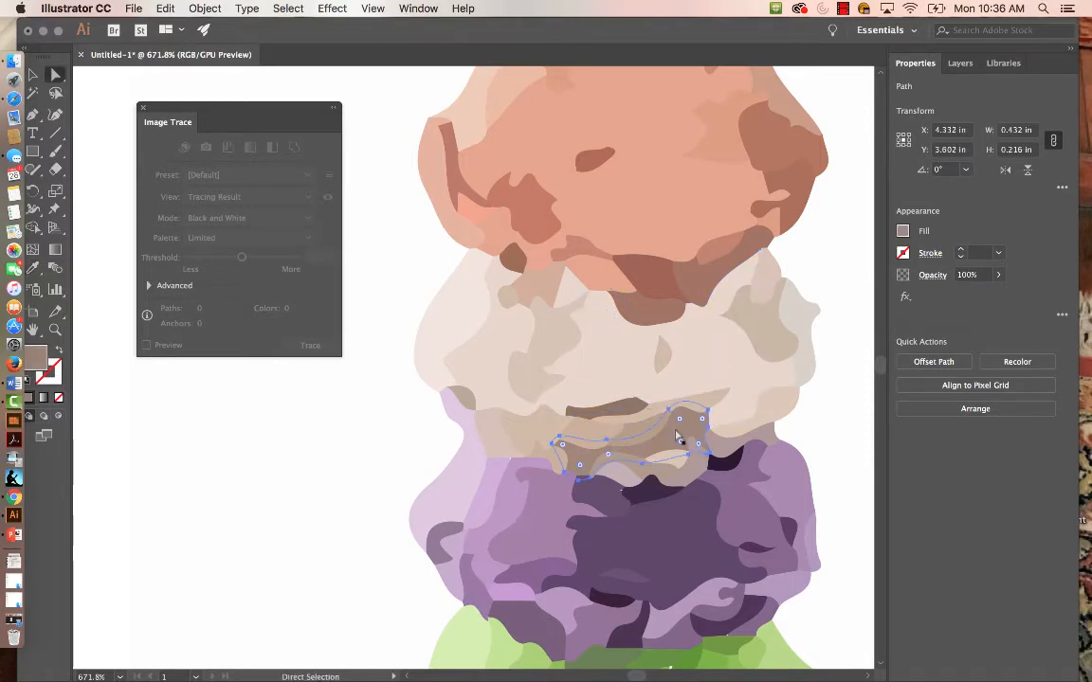
left_click(606, 408, "shift")
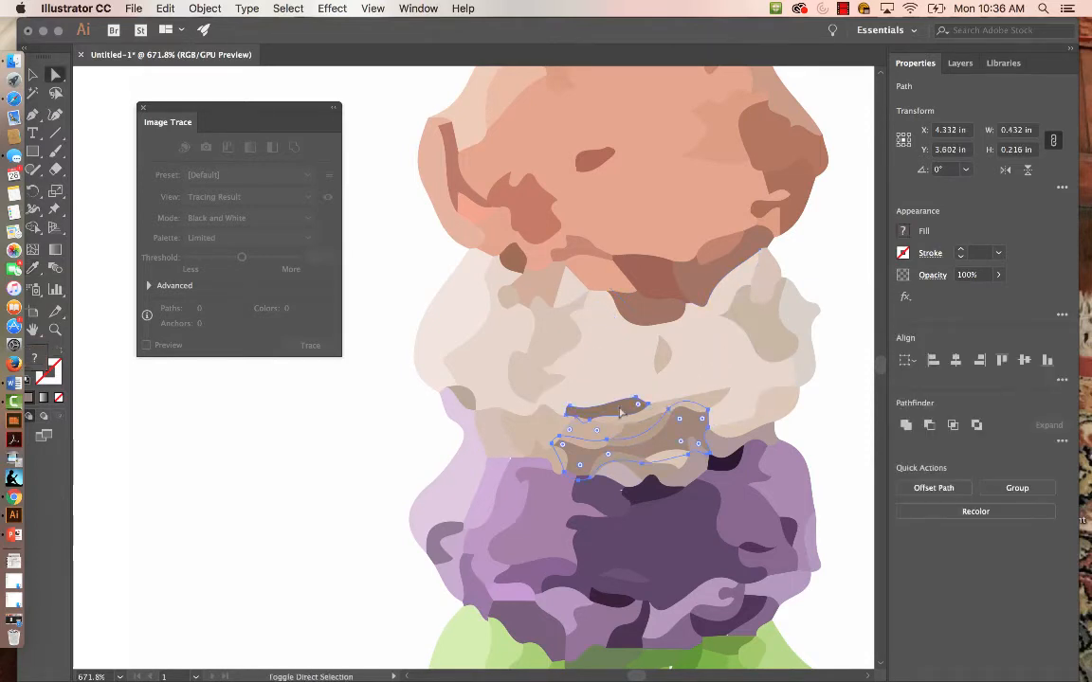
left_click(468, 402, "shift")
left_click(782, 337, "shift")
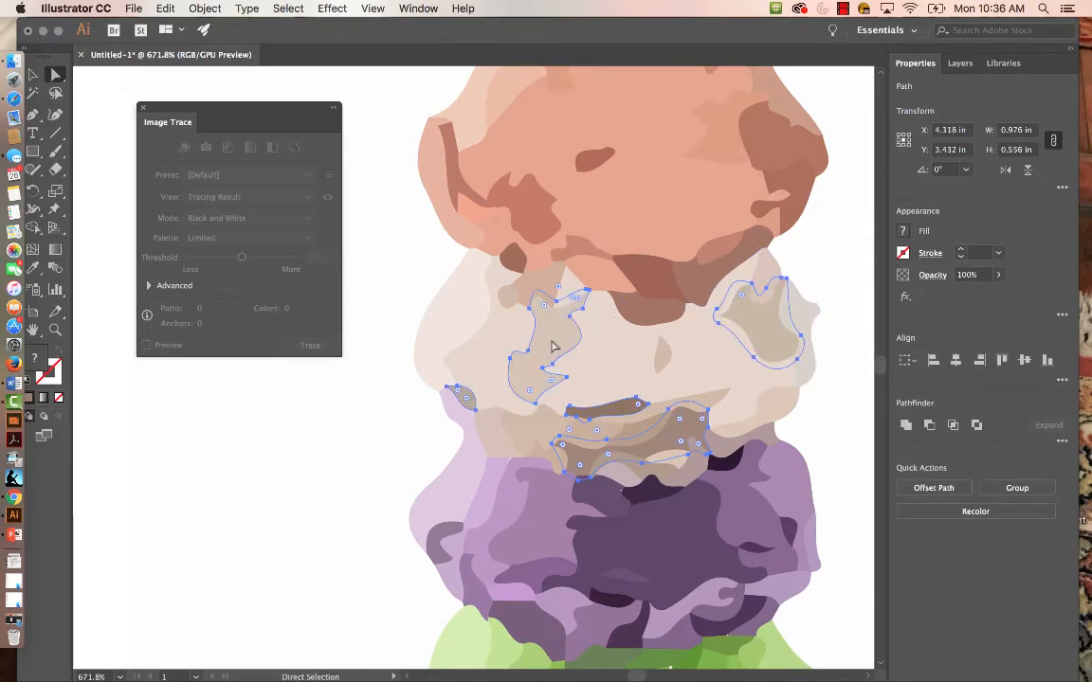
key("i")
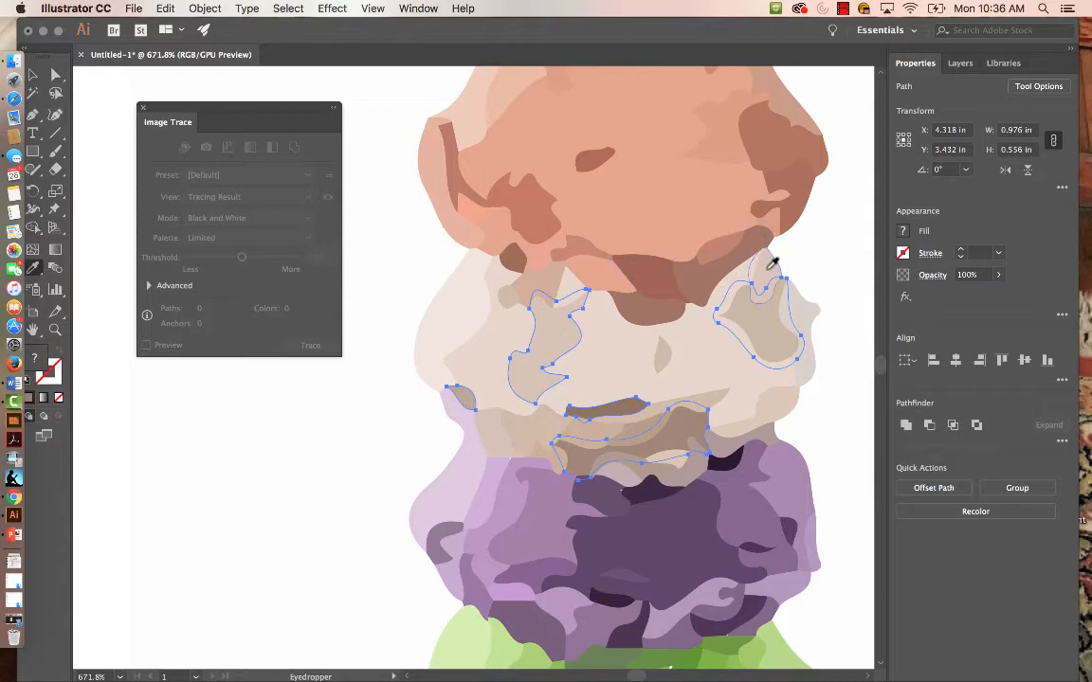
left_click(769, 267)
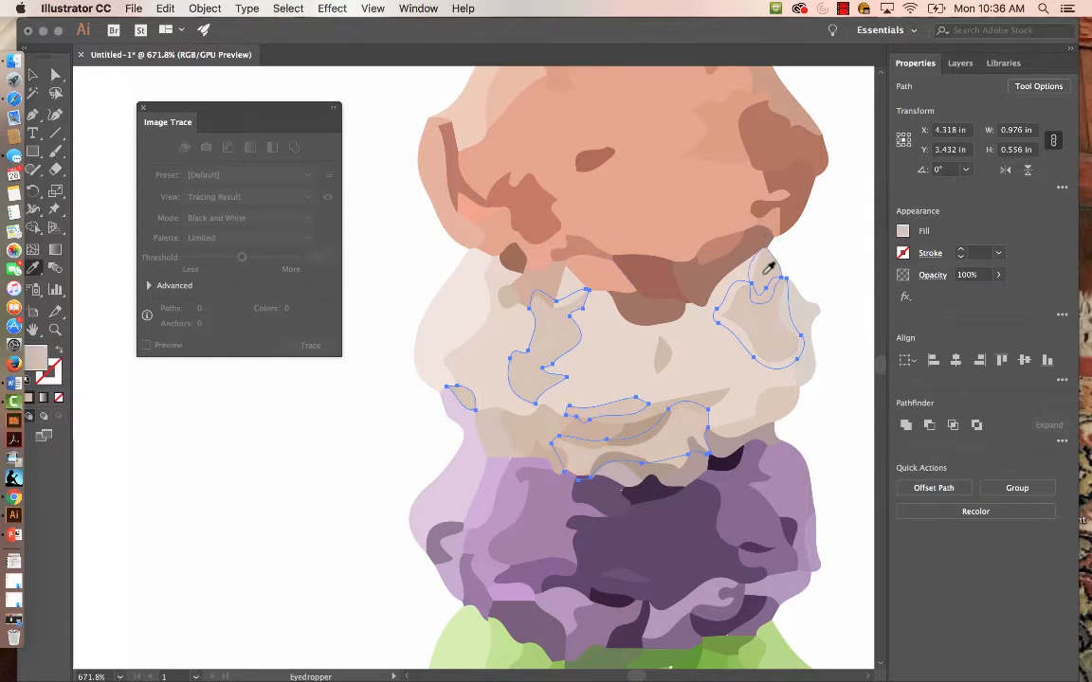
key("v")
left_click(114, 471)
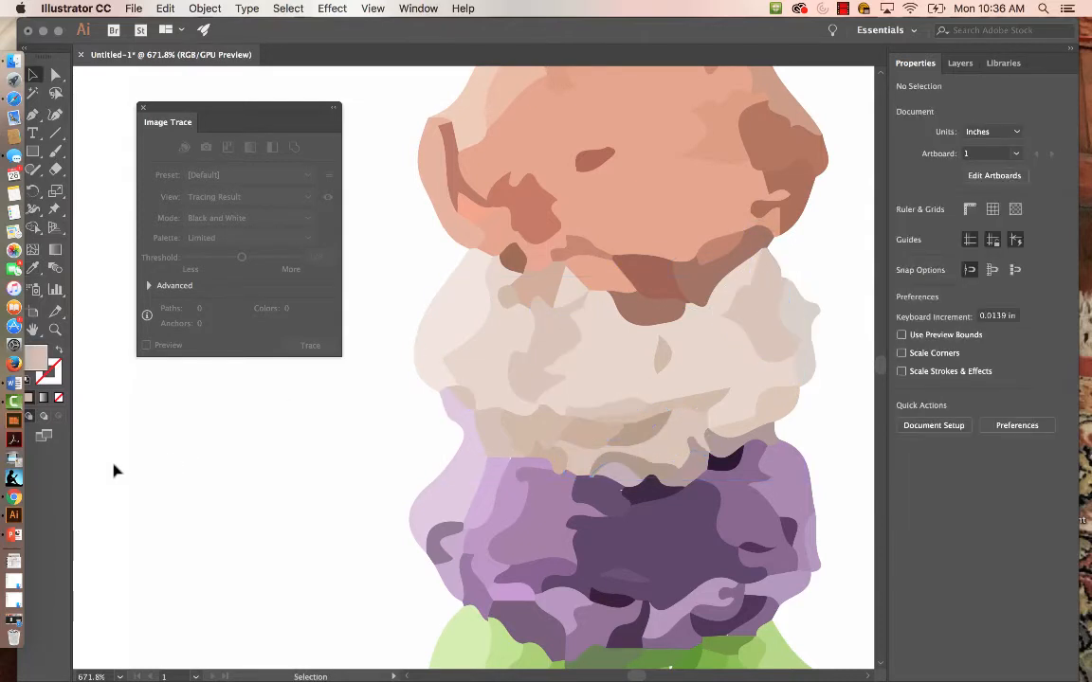
Recolor the small reddish-brown spot in the middle of the top scoop with the surrounding peach and deselect it
key("a")
key("super+minus")
key("super+minus")
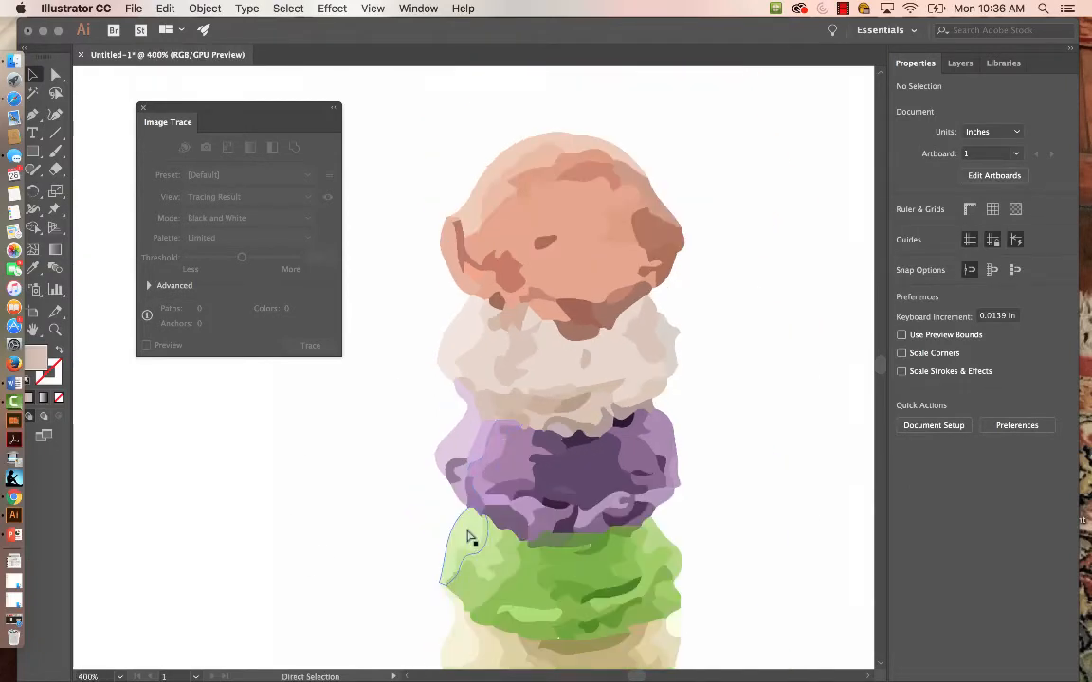
key("super+minus")
key("v")
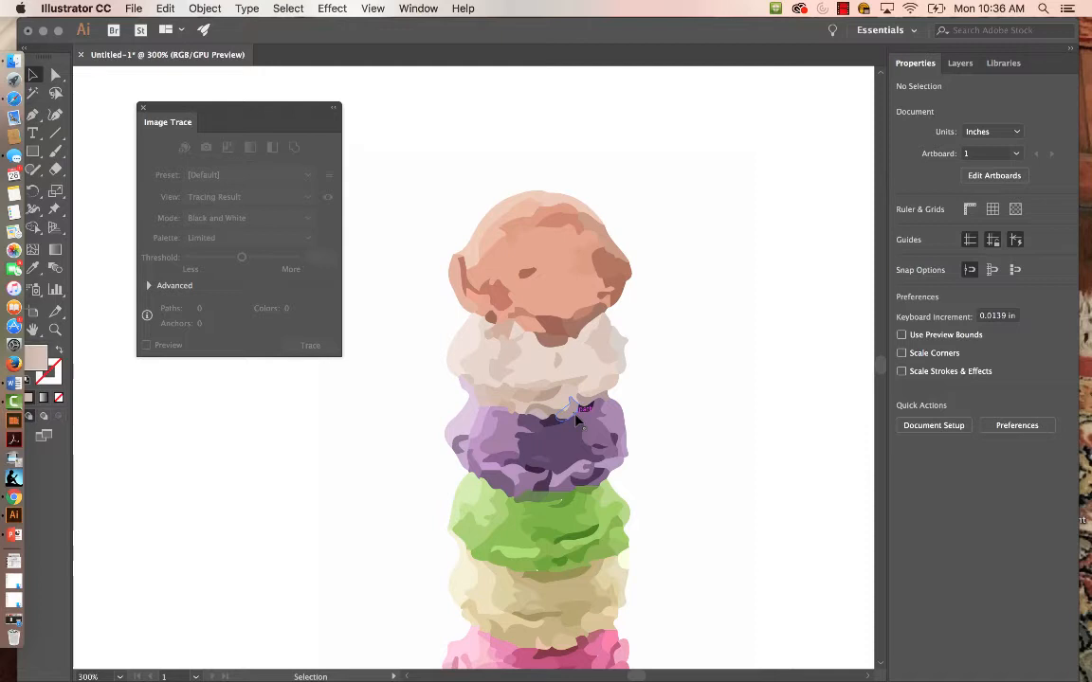
left_click(530, 276)
key("i")
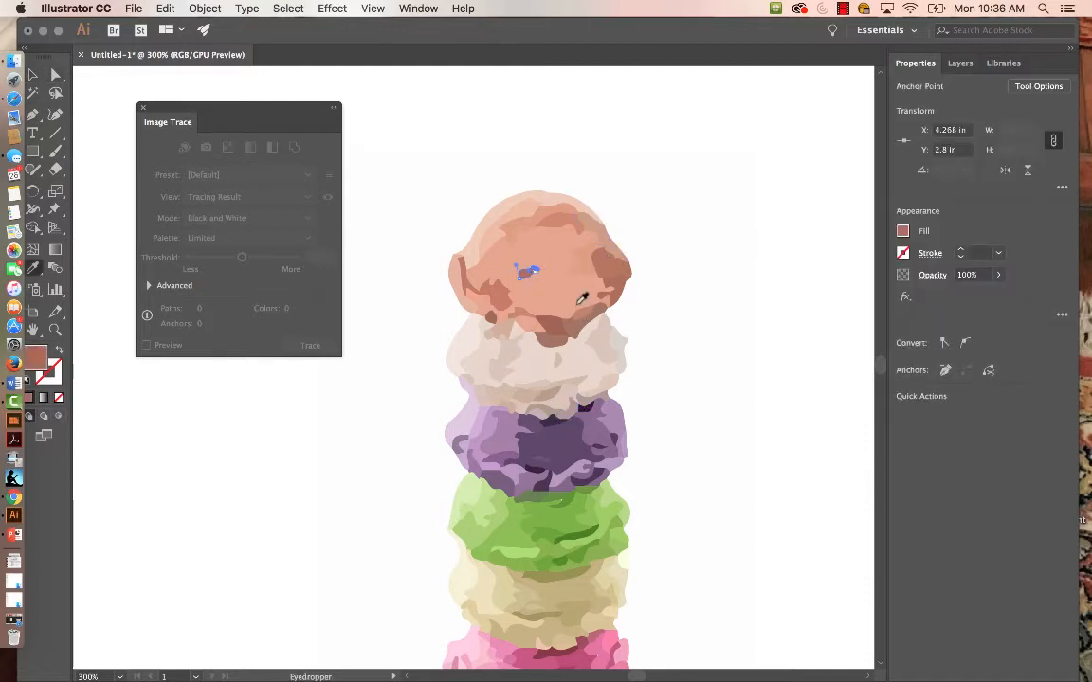
left_click(554, 278)
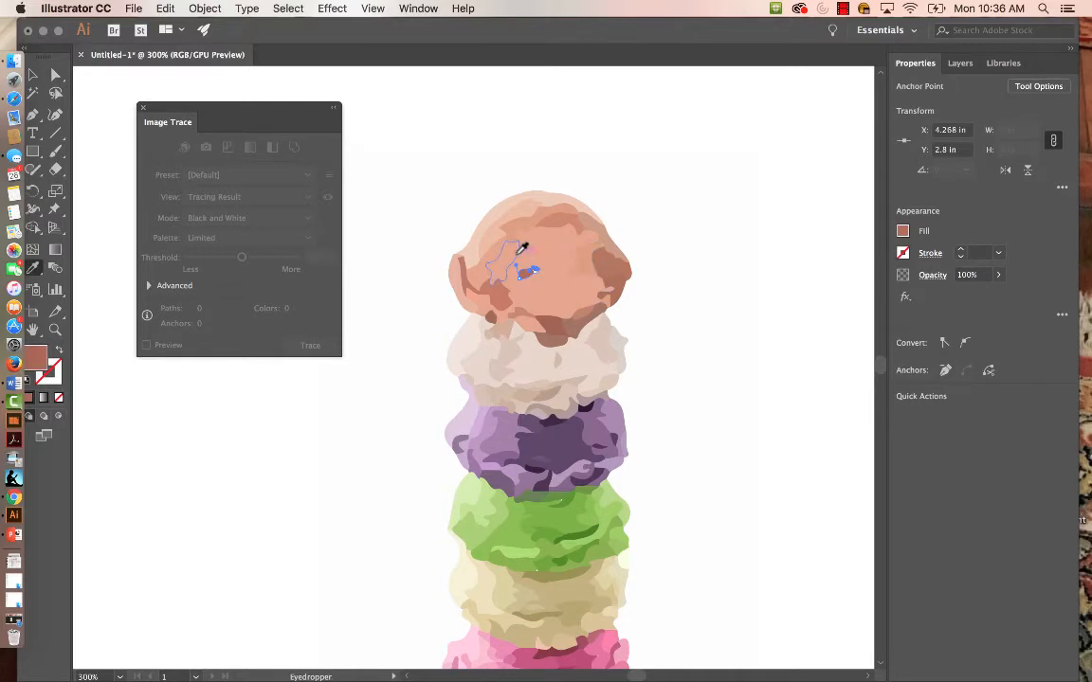
left_click(519, 250)
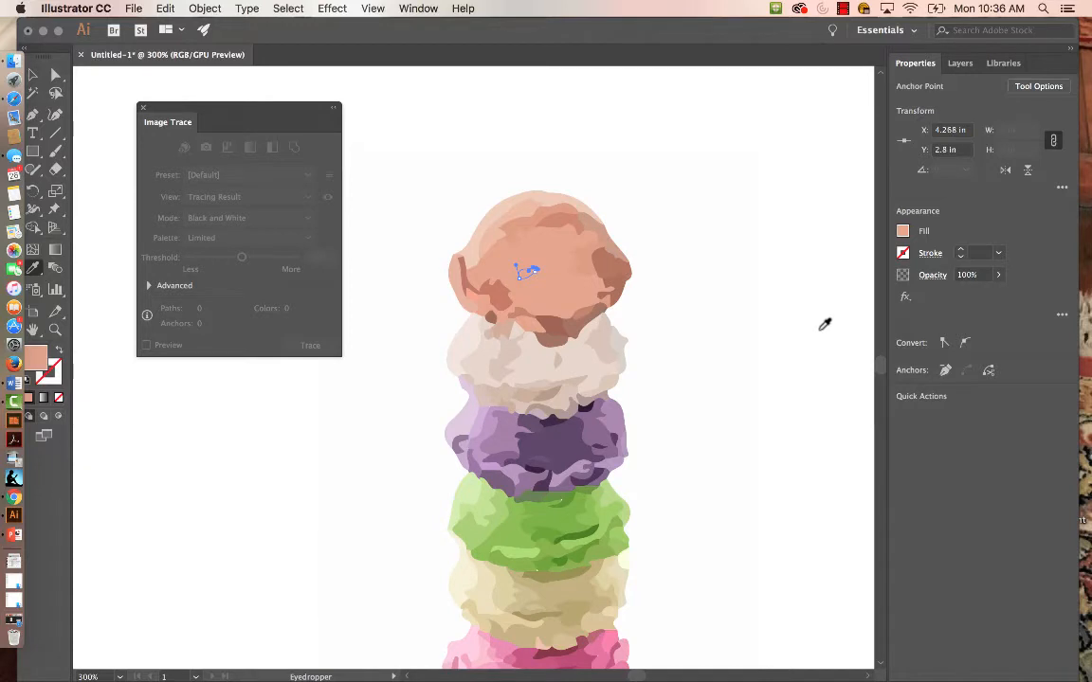
key("v")
left_click(822, 379)
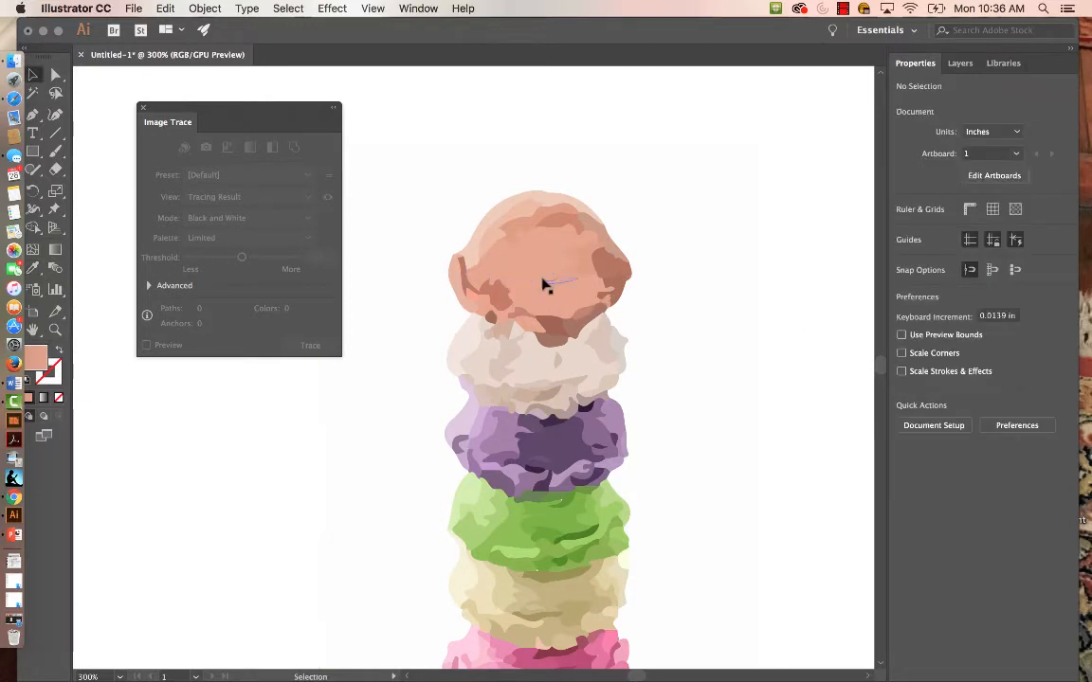
Select the artwork and redraw the left outline of the top scoop freehand across its notch with the Pencil tool
left_click(469, 299)
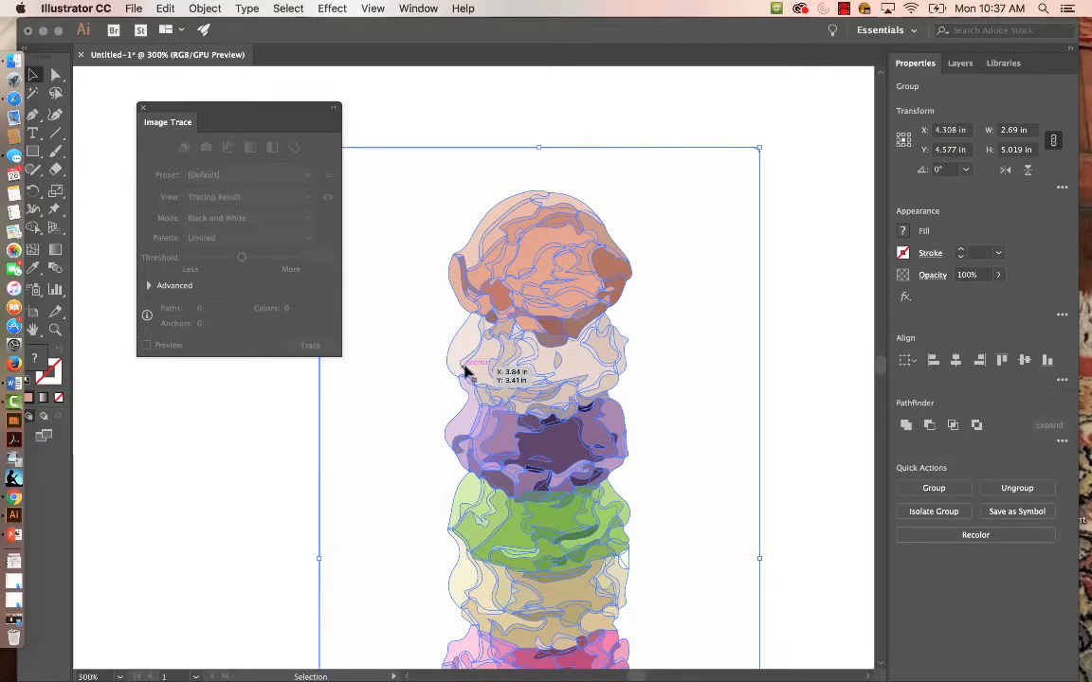
key("n")
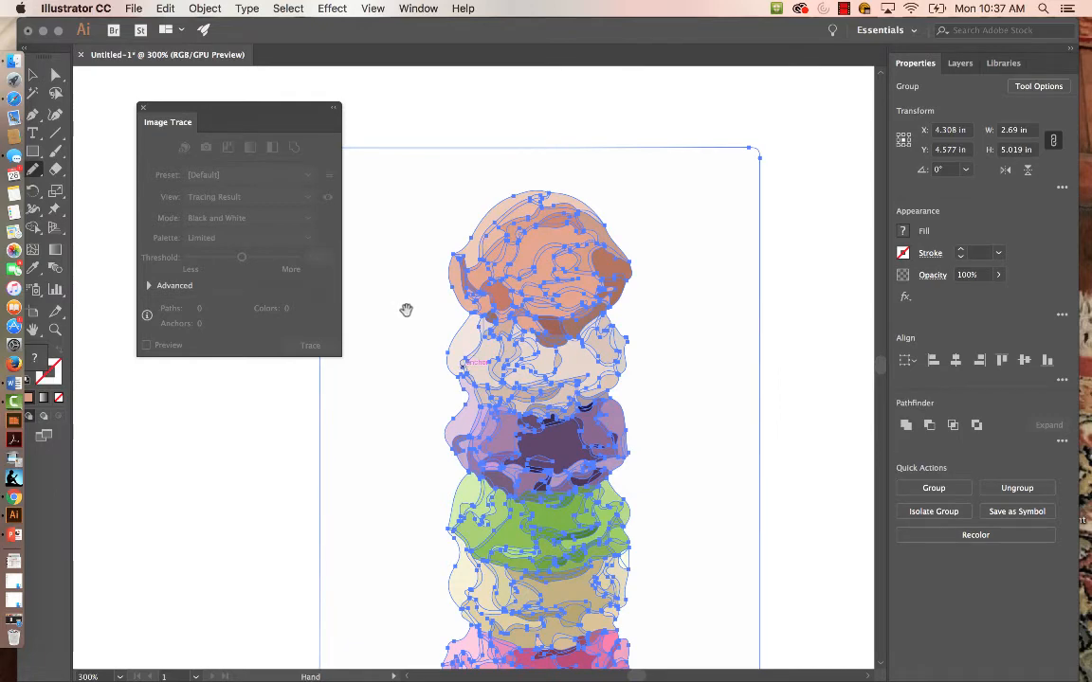
left_click_drag(406, 310, 445, 373)
key("z")
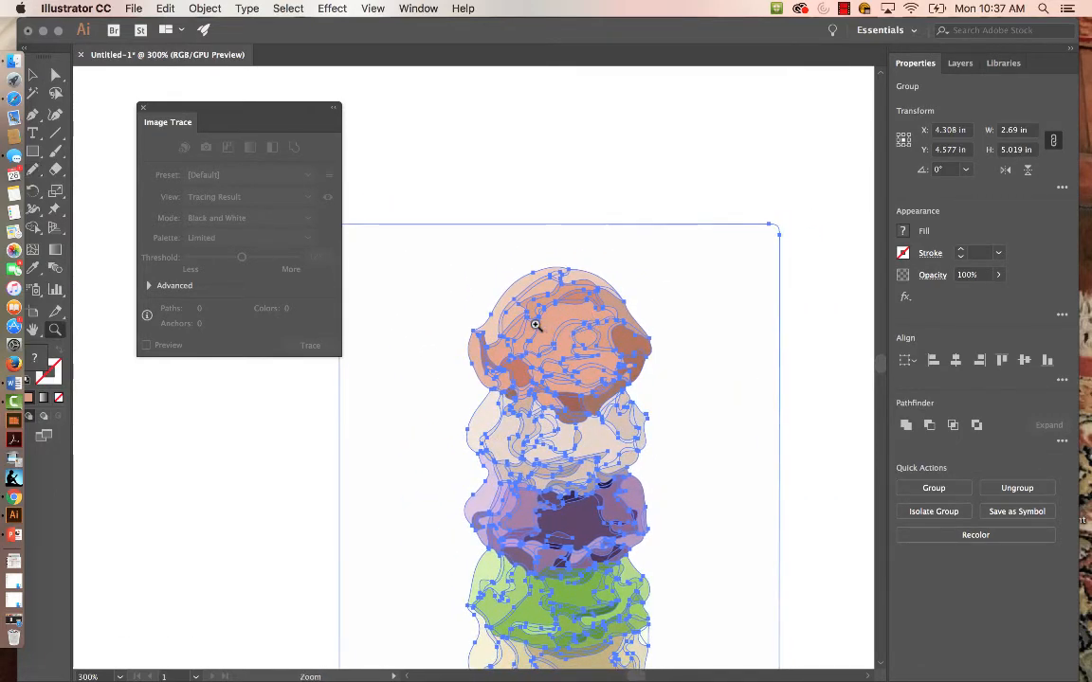
left_click_drag(533, 318, 553, 328)
scroll(552, 327, "left", 5)
scroll(553, 328, "down", 2)
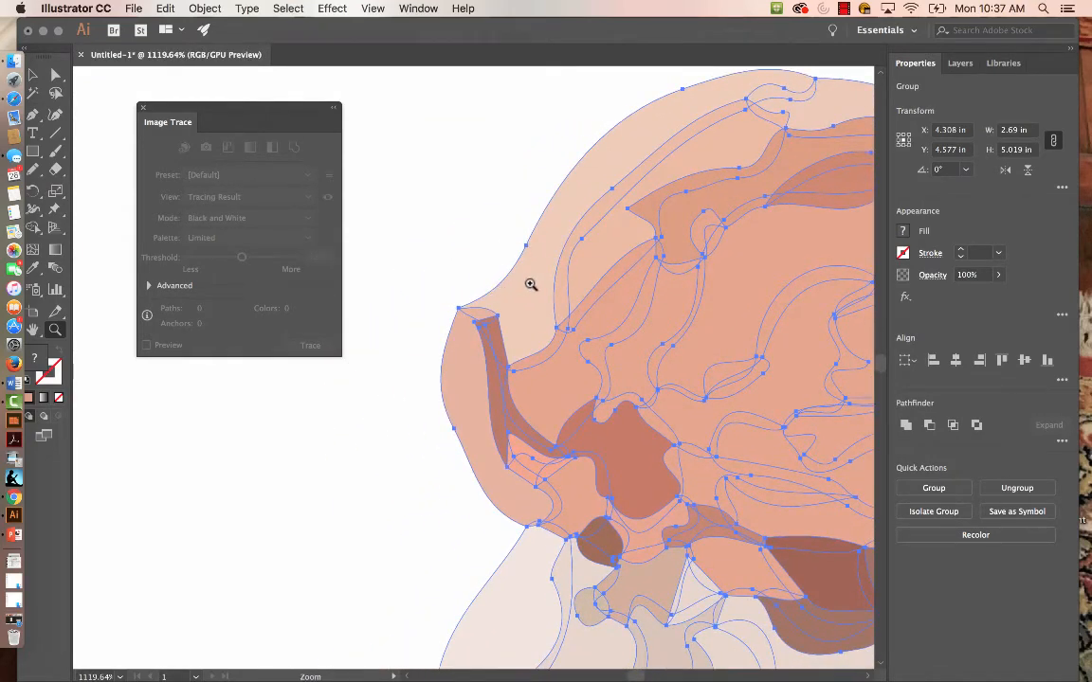
key("n")
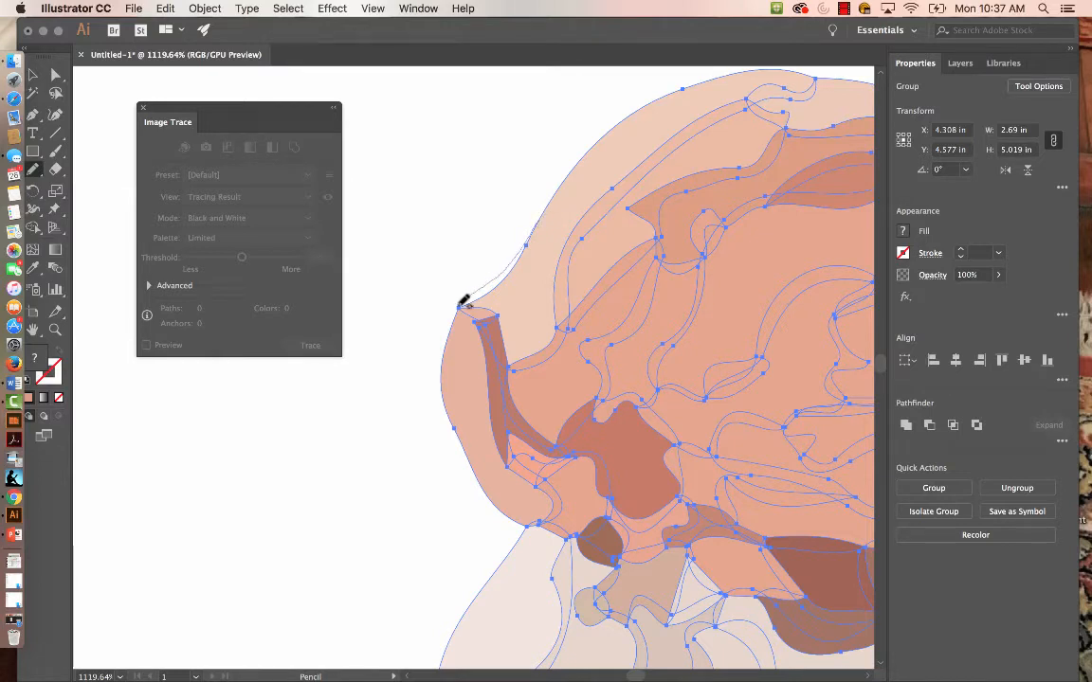
mouse_move(461, 305)
left_mouse_down()
mouse_move(441, 345)
mouse_move(447, 408)
mouse_move(488, 492)
left_mouse_up()
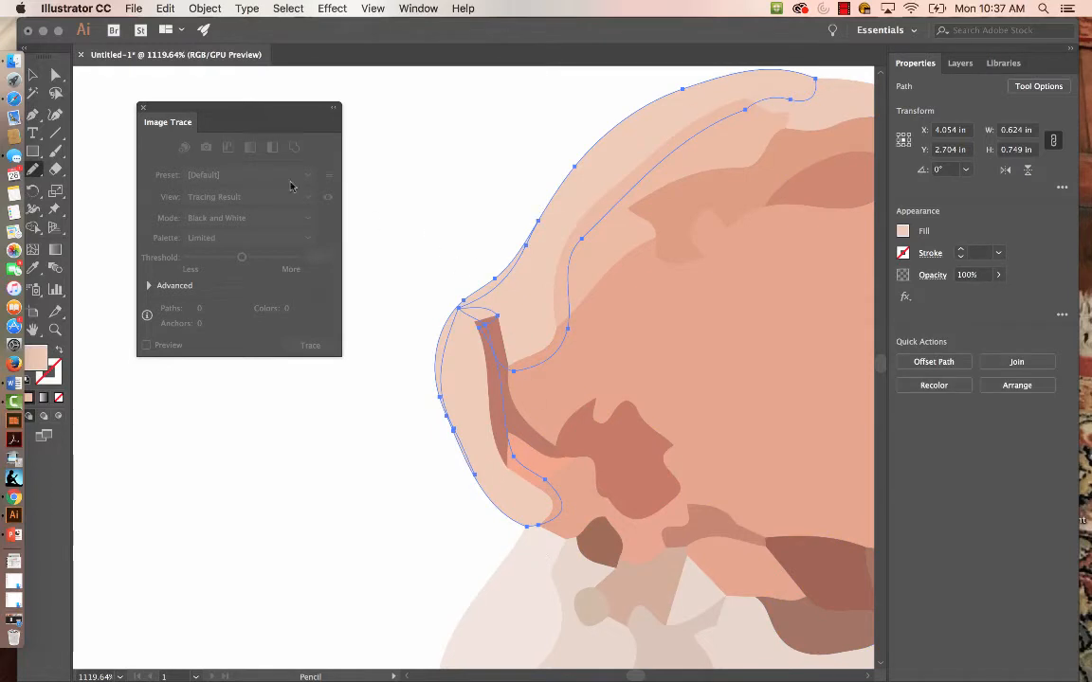
Reshape the top scoop's upper-left outline by moving two of its points with the Curvature tool, and select all the artwork
left_click(55, 115)
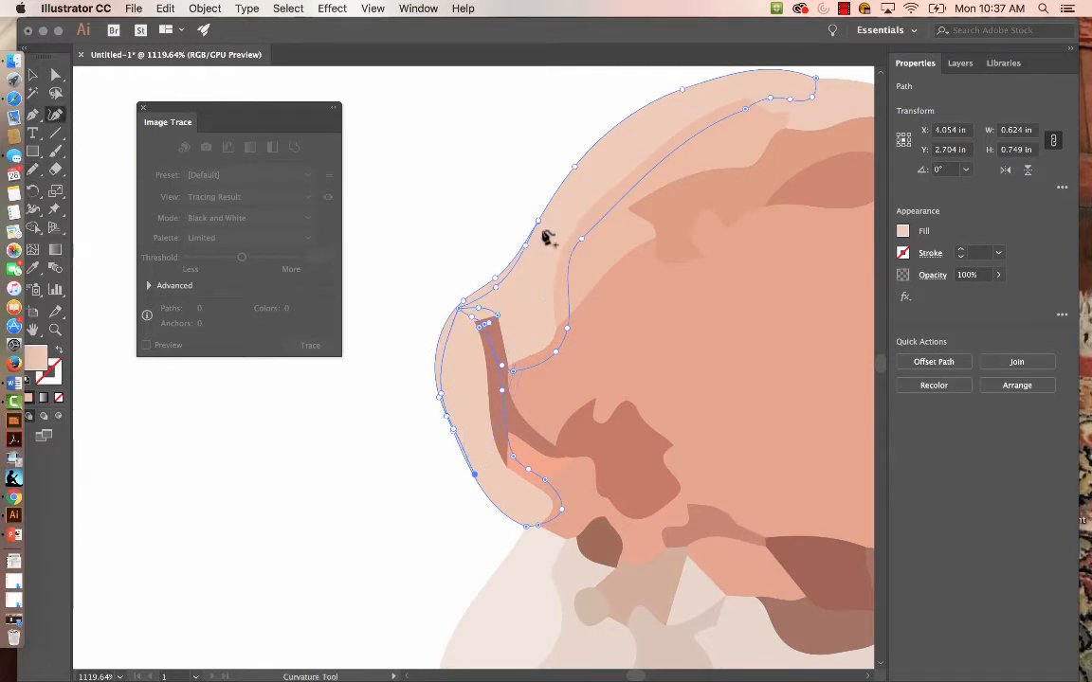
left_click(474, 474)
left_click_drag(494, 277, 509, 247)
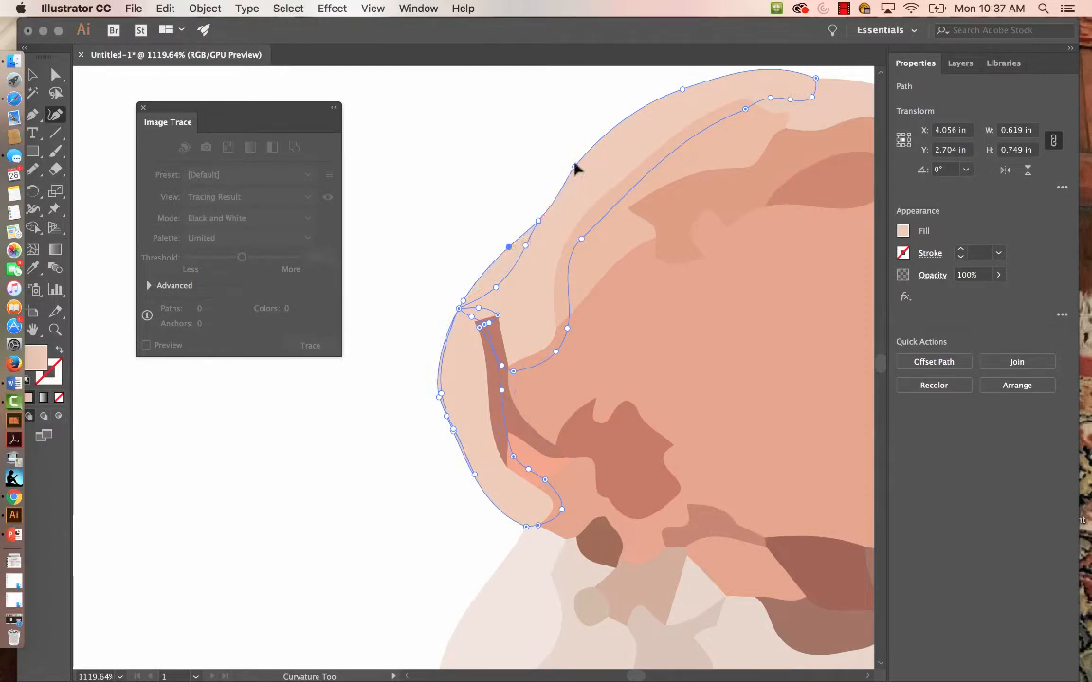
left_click_drag(575, 169, 666, 121)
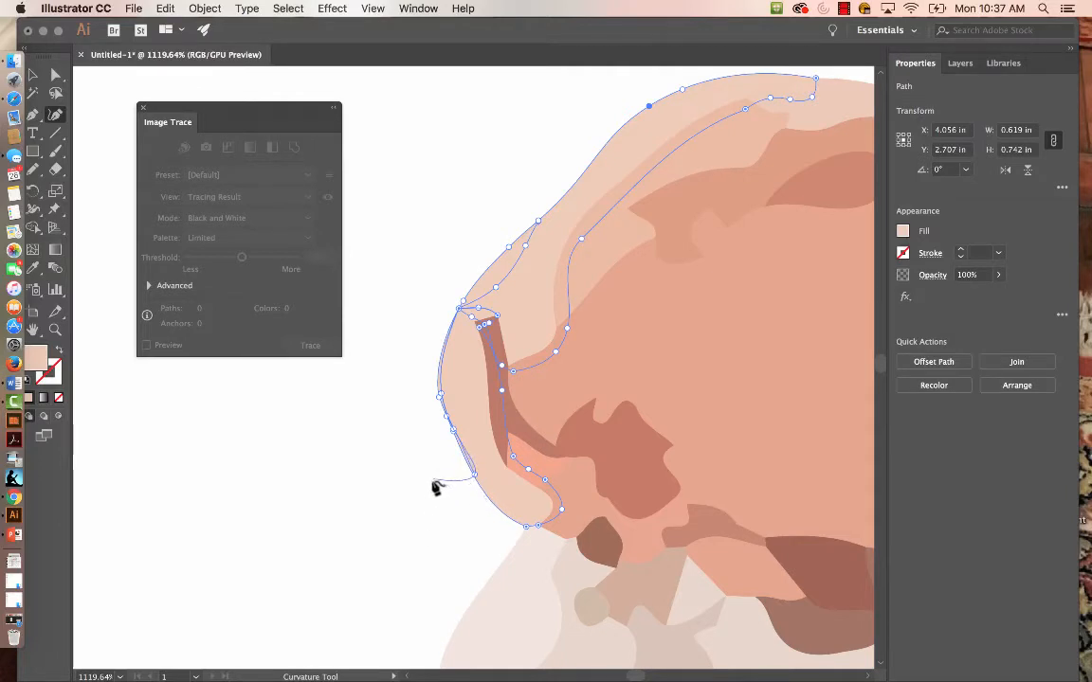
key("v")
key("super+a")
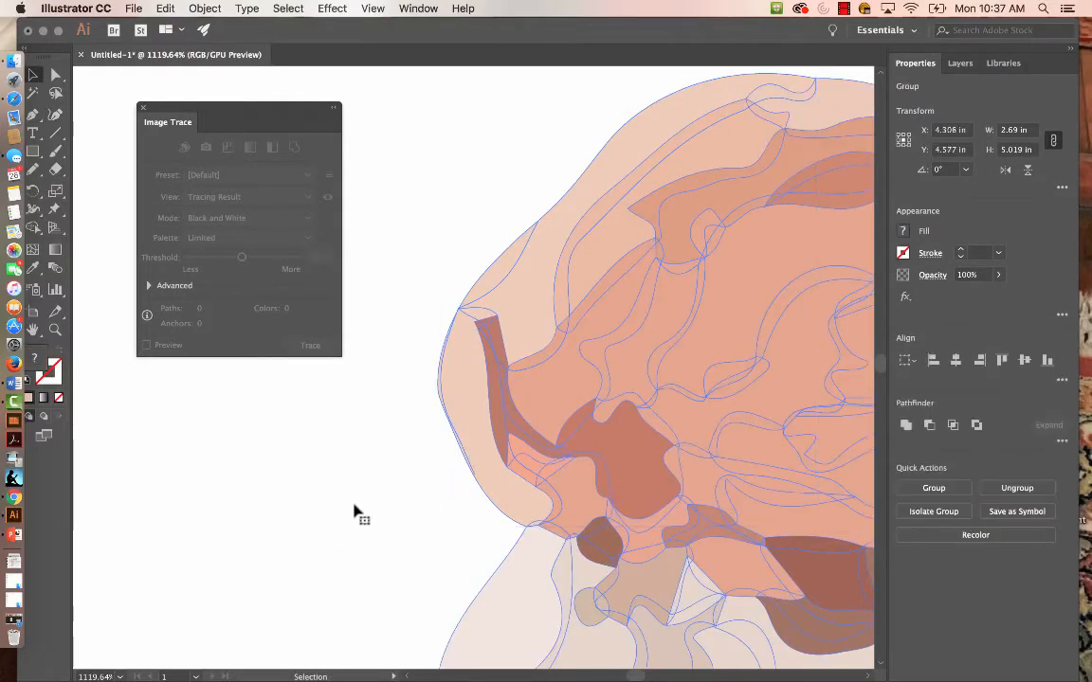
Deselect the artwork with the whole artboard in view
key("super+0")
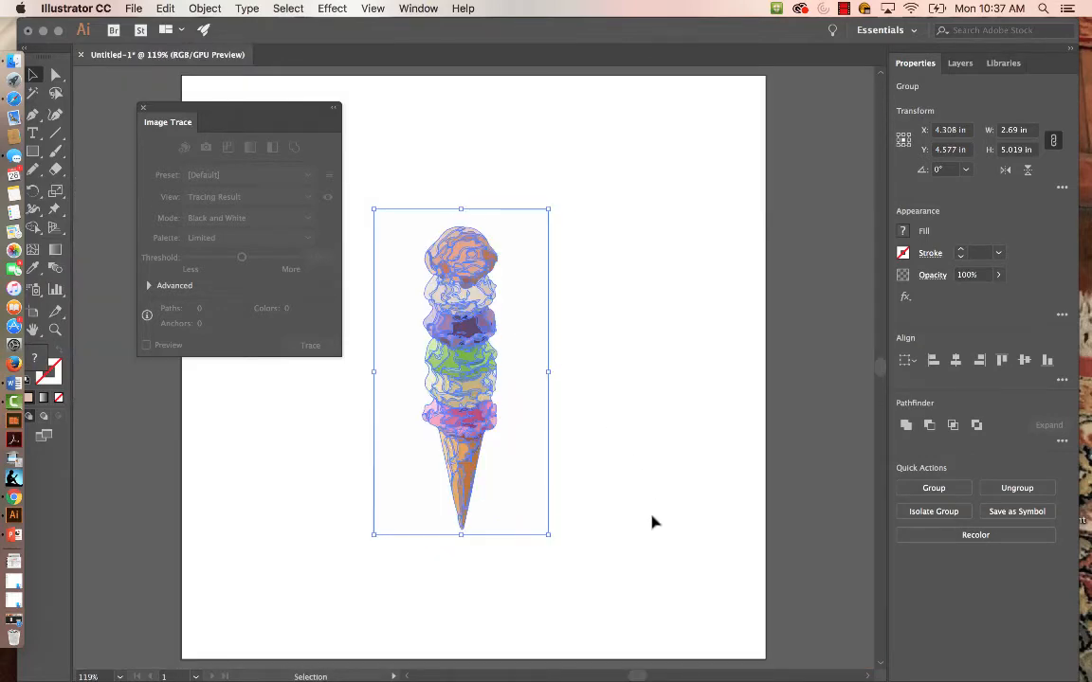
left_click(652, 524)
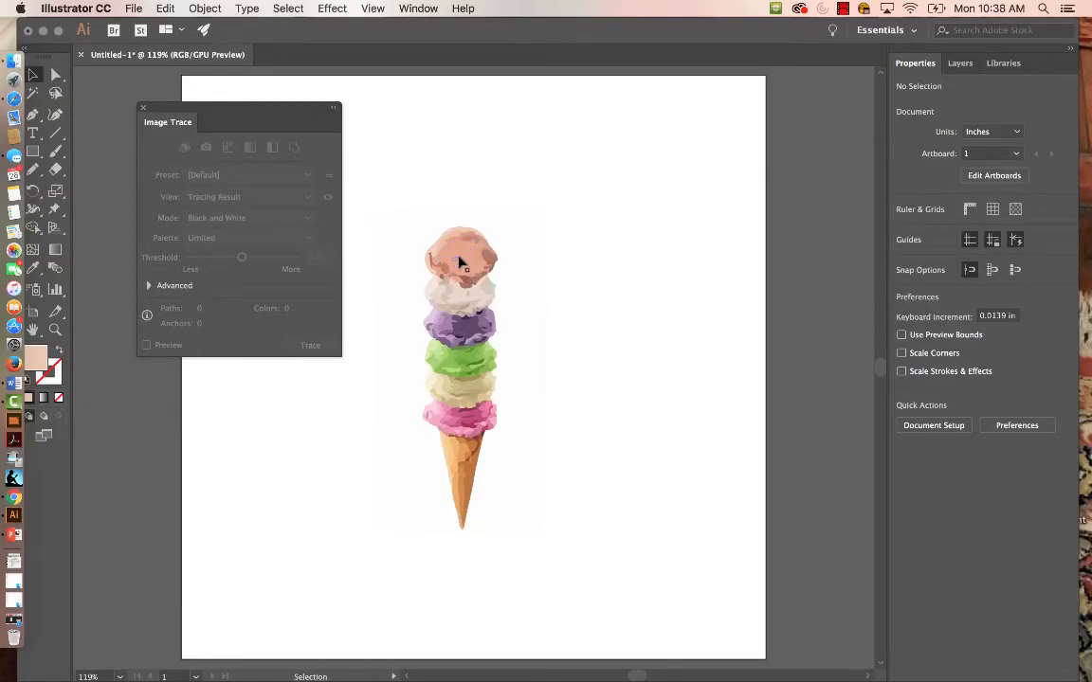
Select all shapes sharing the fill color of the salmon patch in the top scoop's middle and recolor them with the lighter peach near its upper-left edge
key("z")
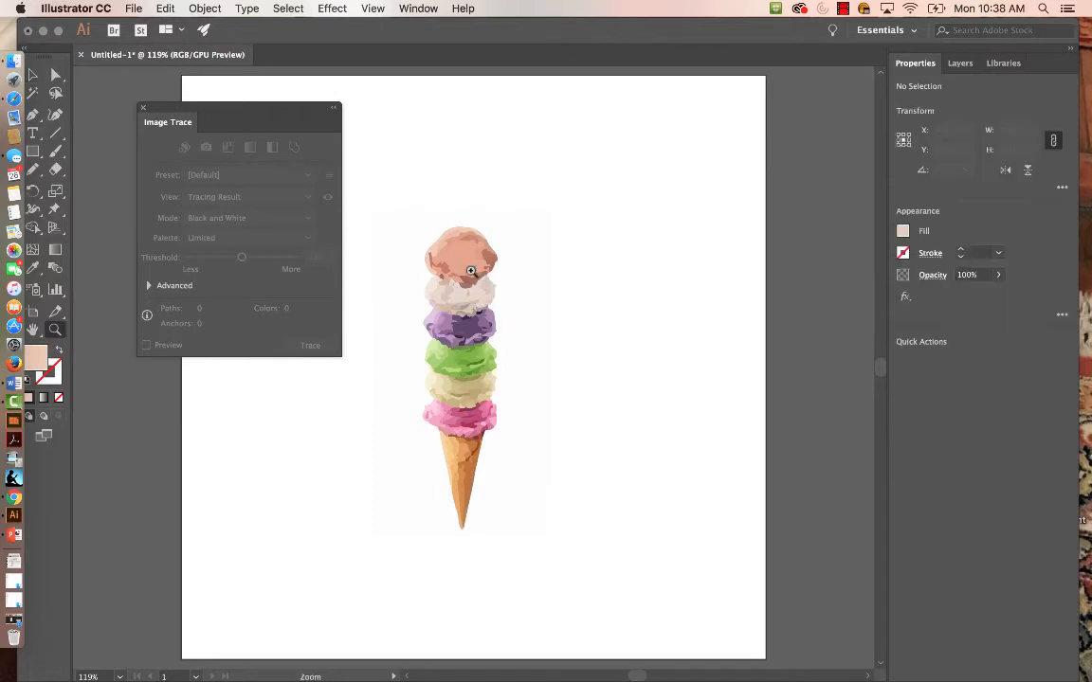
left_click_drag(466, 271, 625, 258)
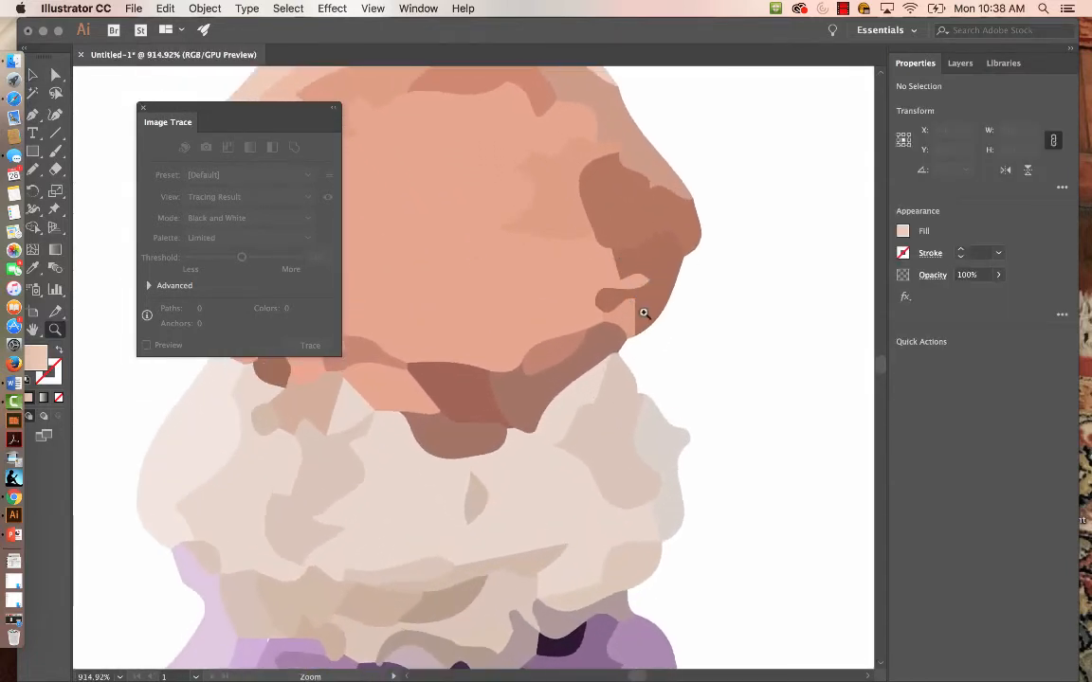
left_click_drag(625, 310, 529, 305)
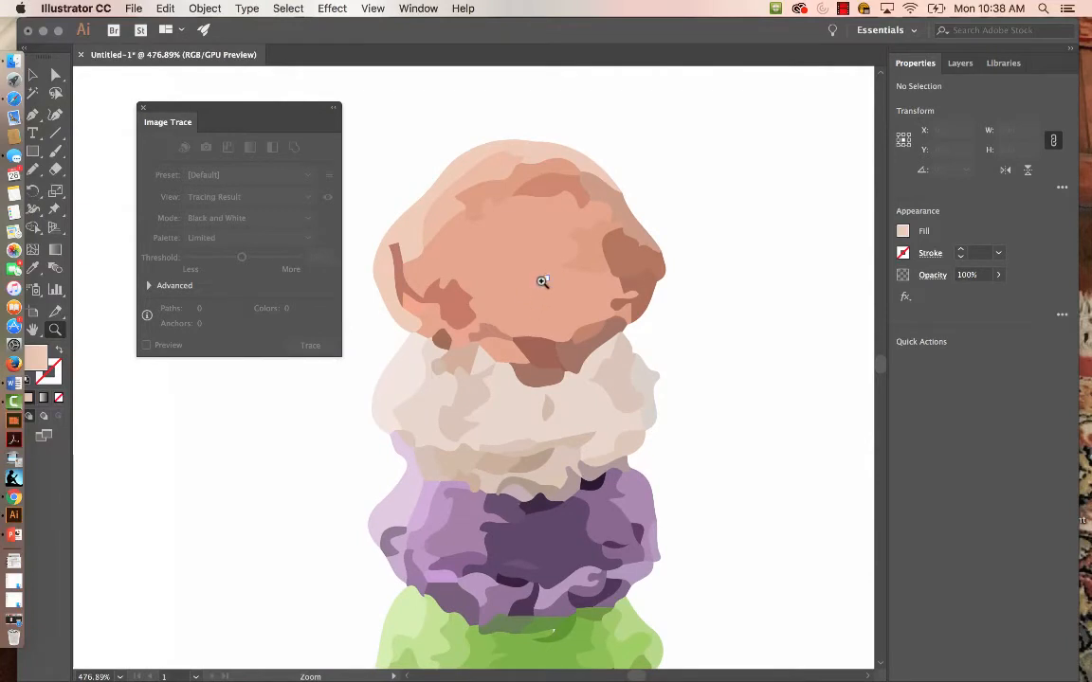
key("a")
left_click(529, 288)
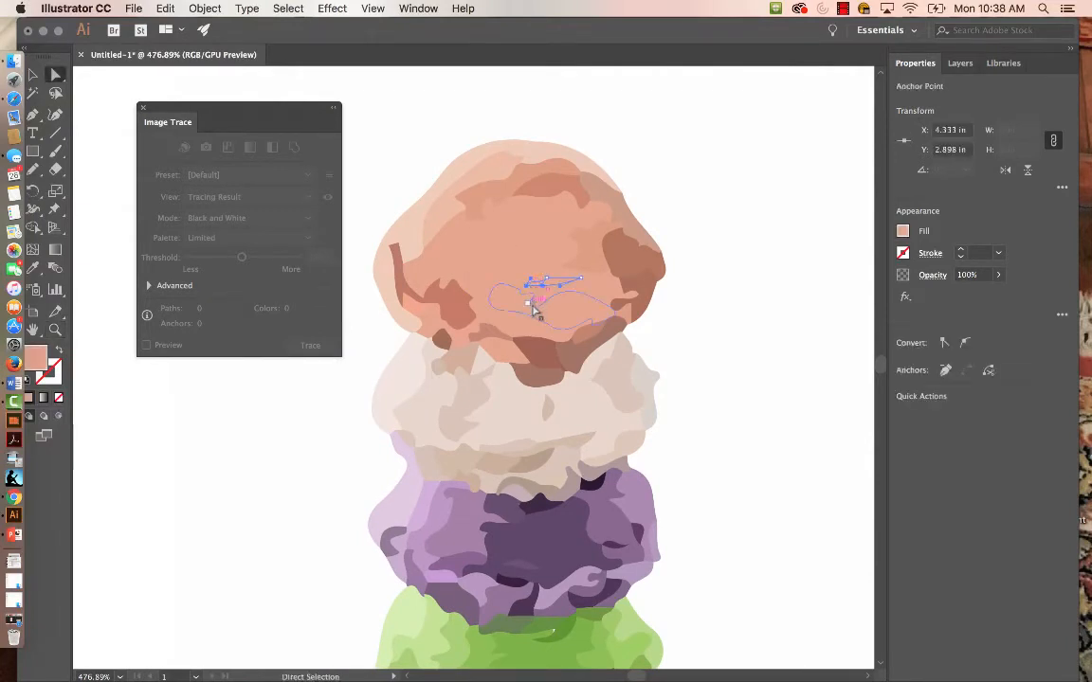
left_click(509, 265)
left_click_drag(509, 265, 512, 265)
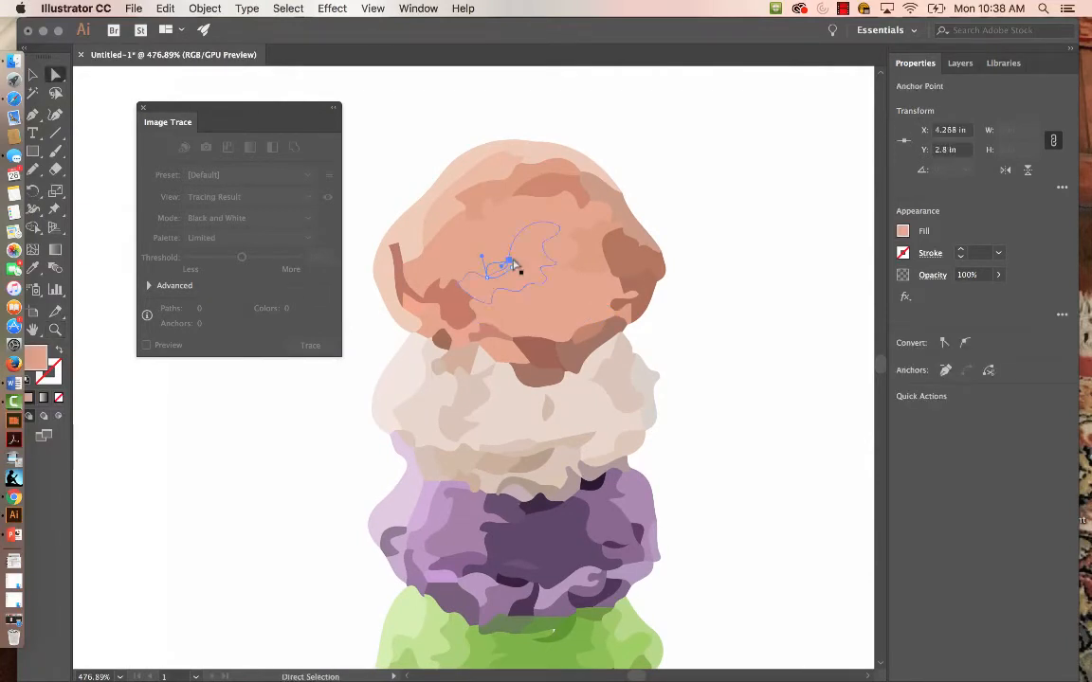
left_click(289, 9)
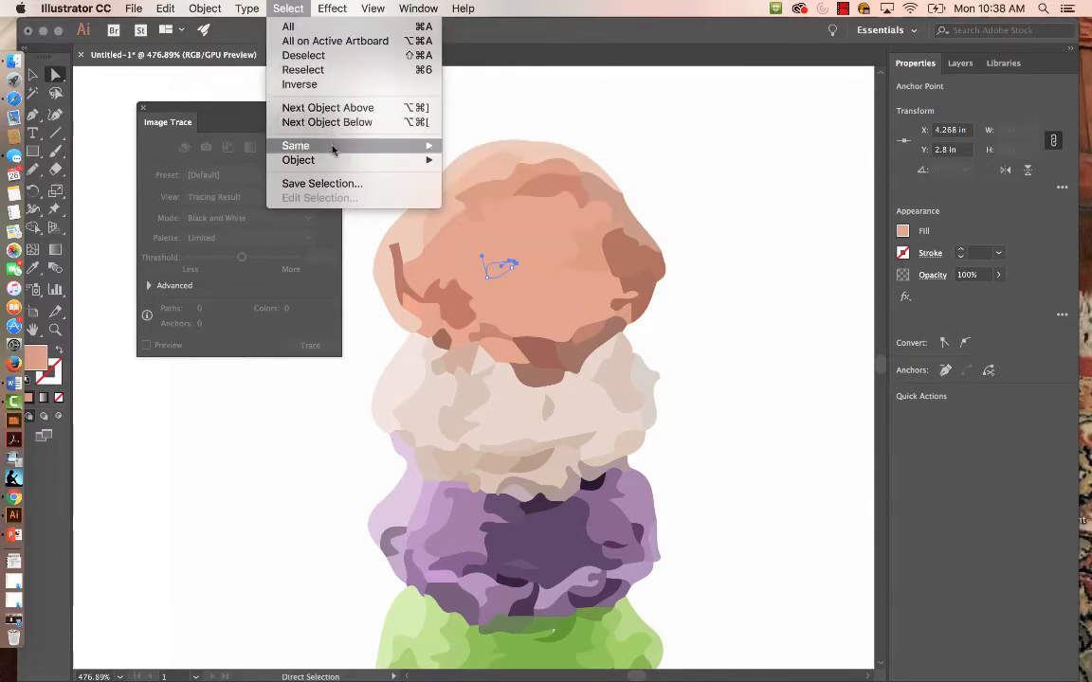
mouse_move(332, 147)
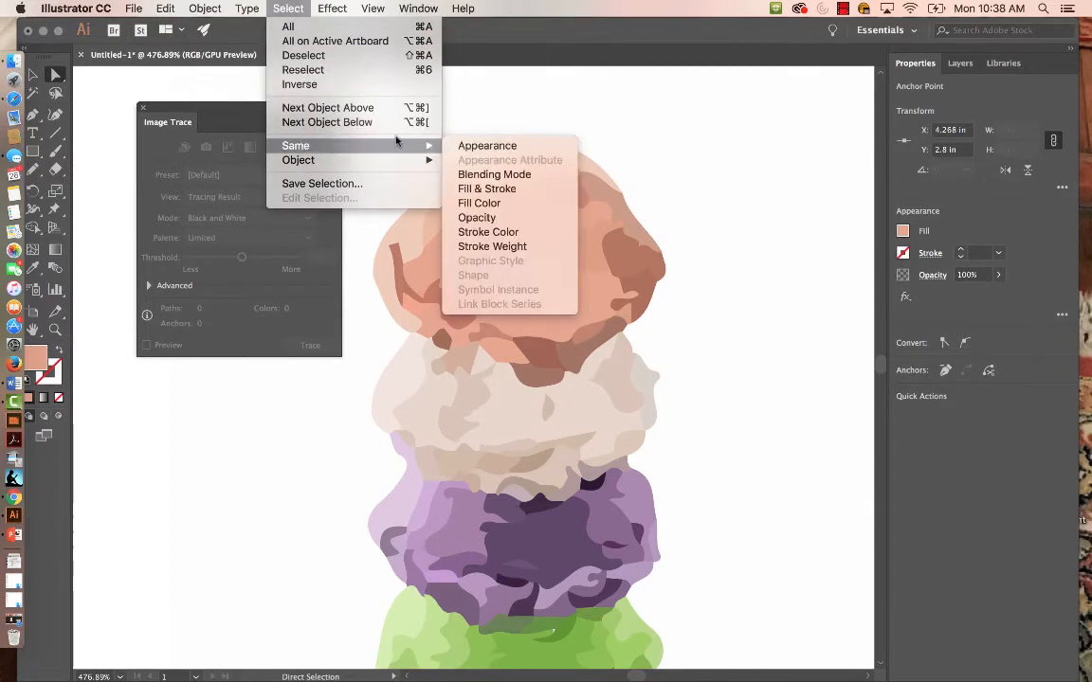
left_click(518, 207)
key("i")
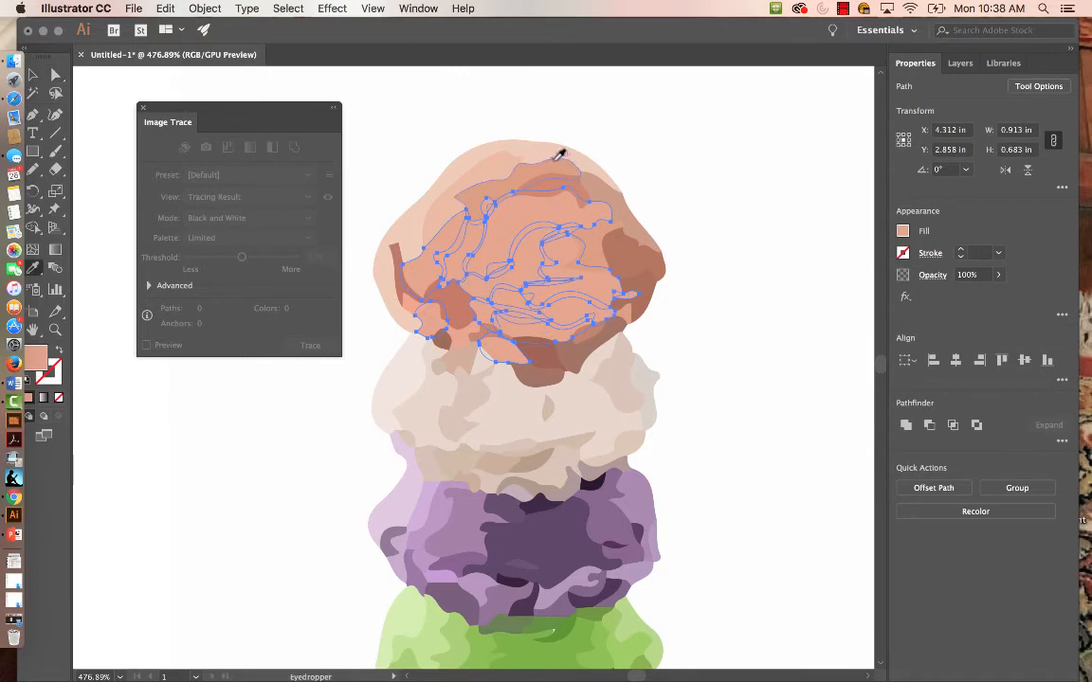
left_click(442, 215)
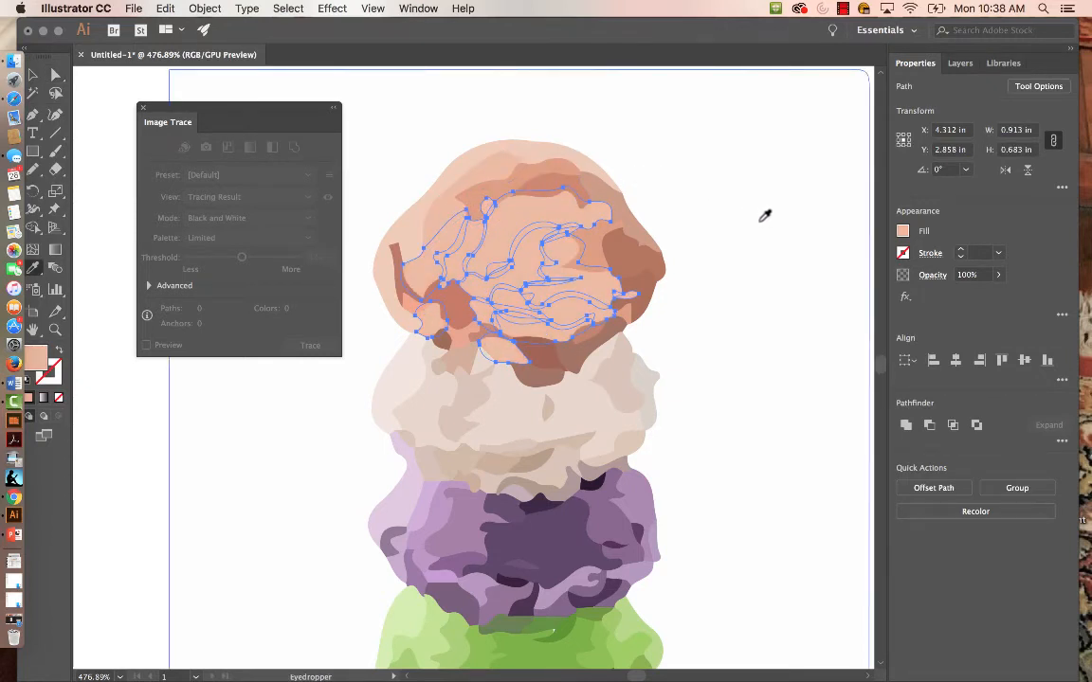
Deselect the recolored scoop shapes and close the Image Trace panel
key("super+0")
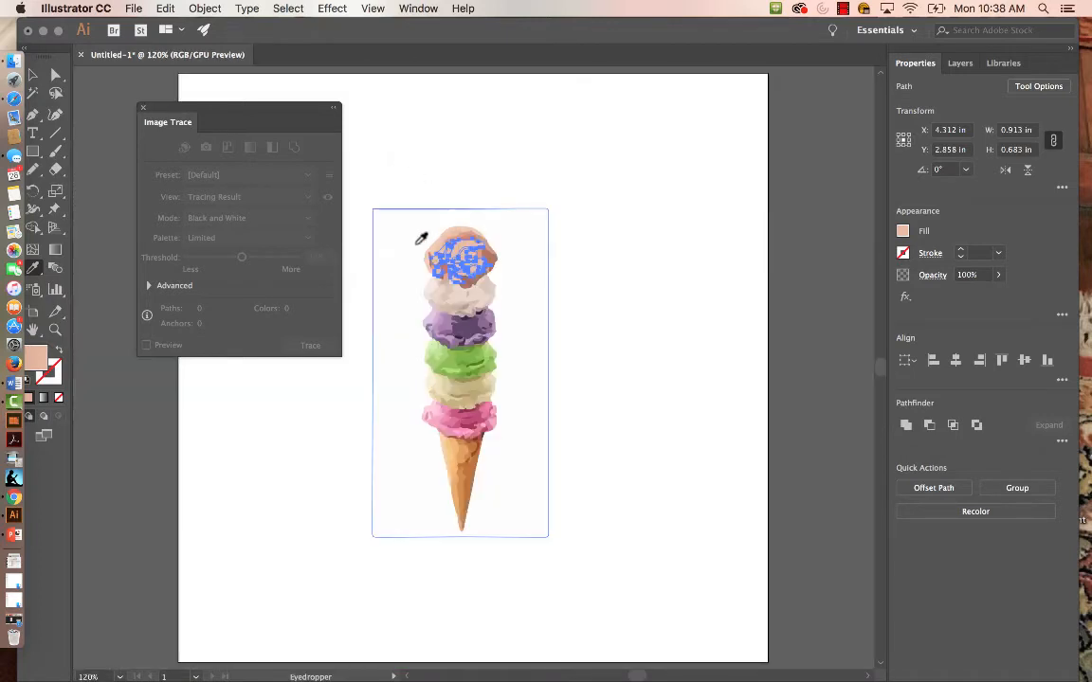
key("v")
left_click(641, 363)
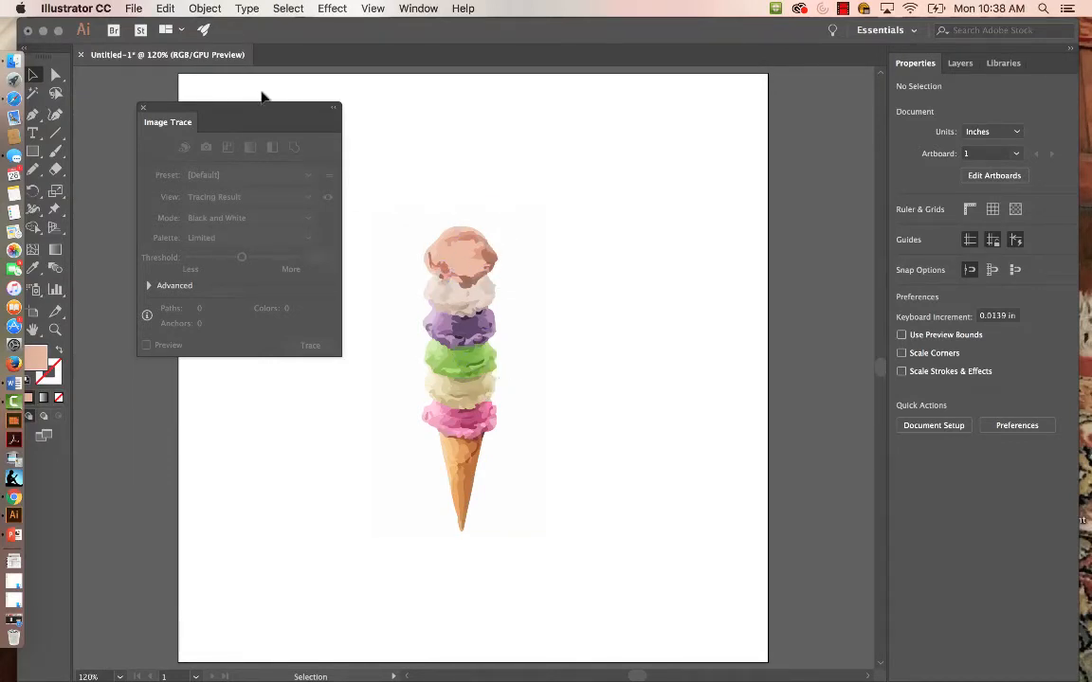
mouse_move(256, 109)
left_mouse_down()
mouse_move(230, 88)
mouse_move(243, 96)
left_mouse_up()
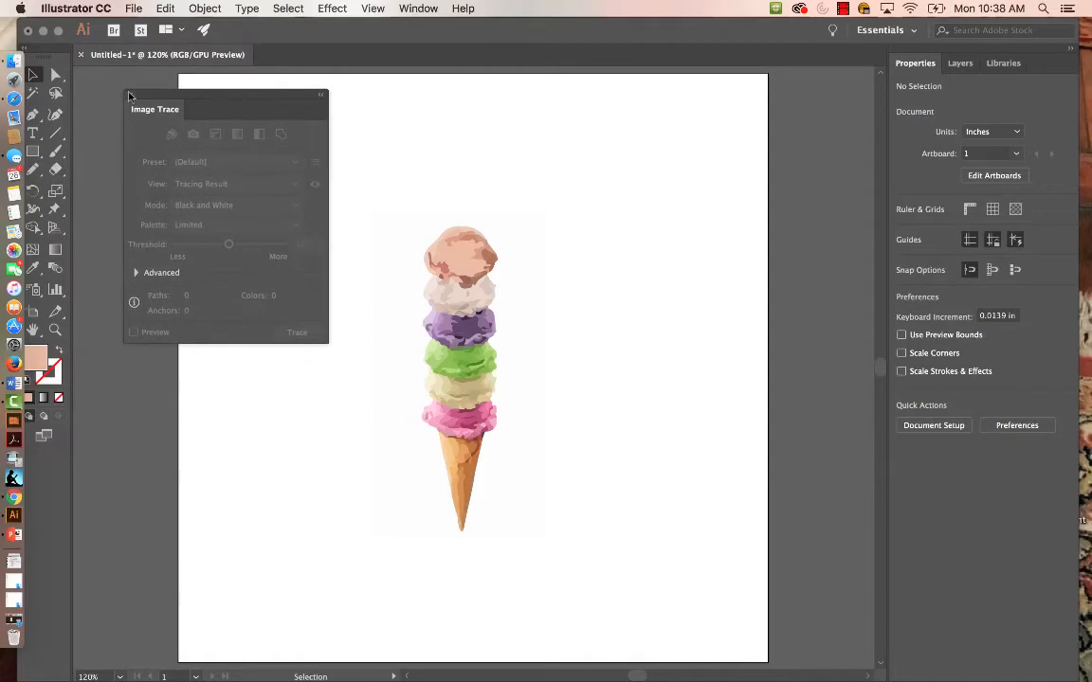
left_click(130, 96)
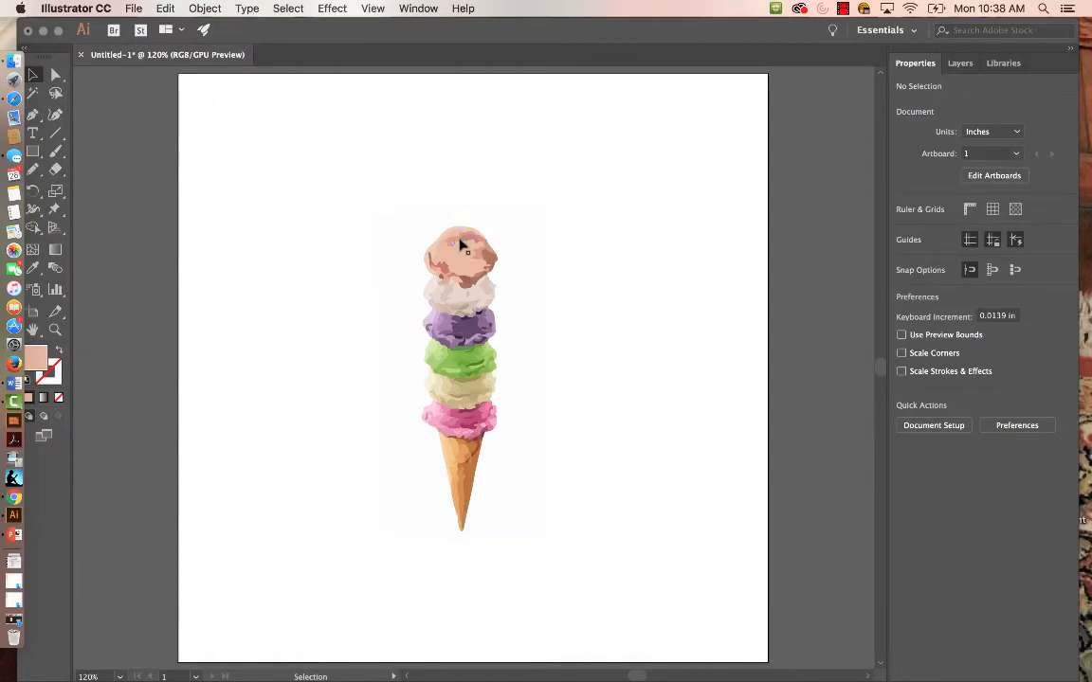
Move the whole ice cream cone group, including its white background, completely off the artboard's left side and deselect it
left_click(434, 276)
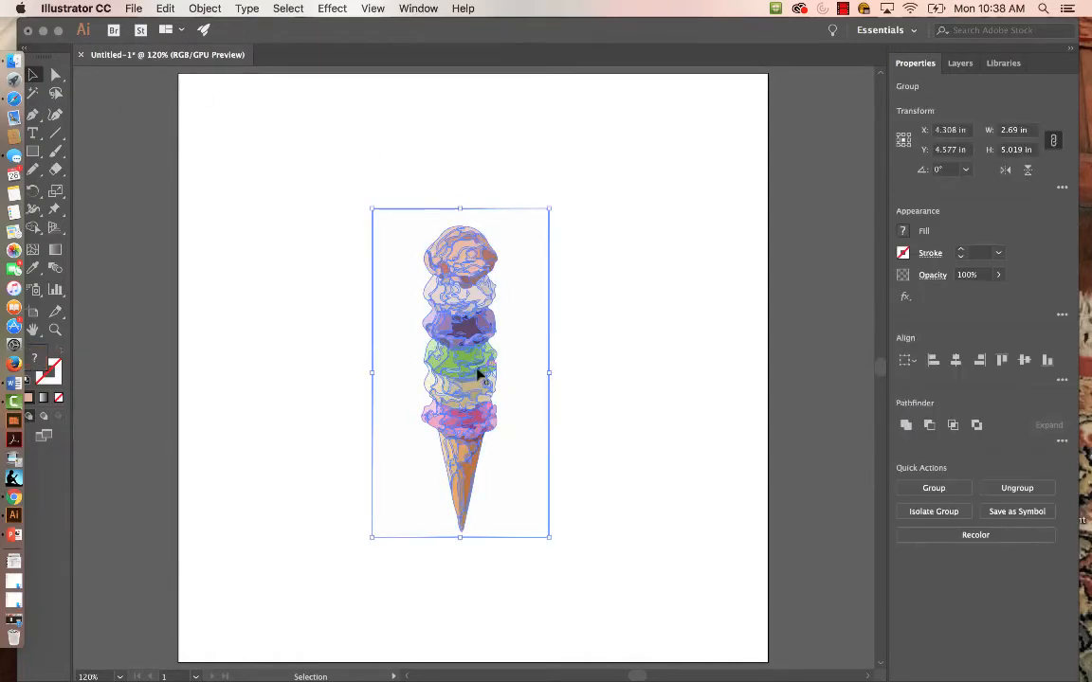
key("space")
left_click_drag(551, 382, 644, 368)
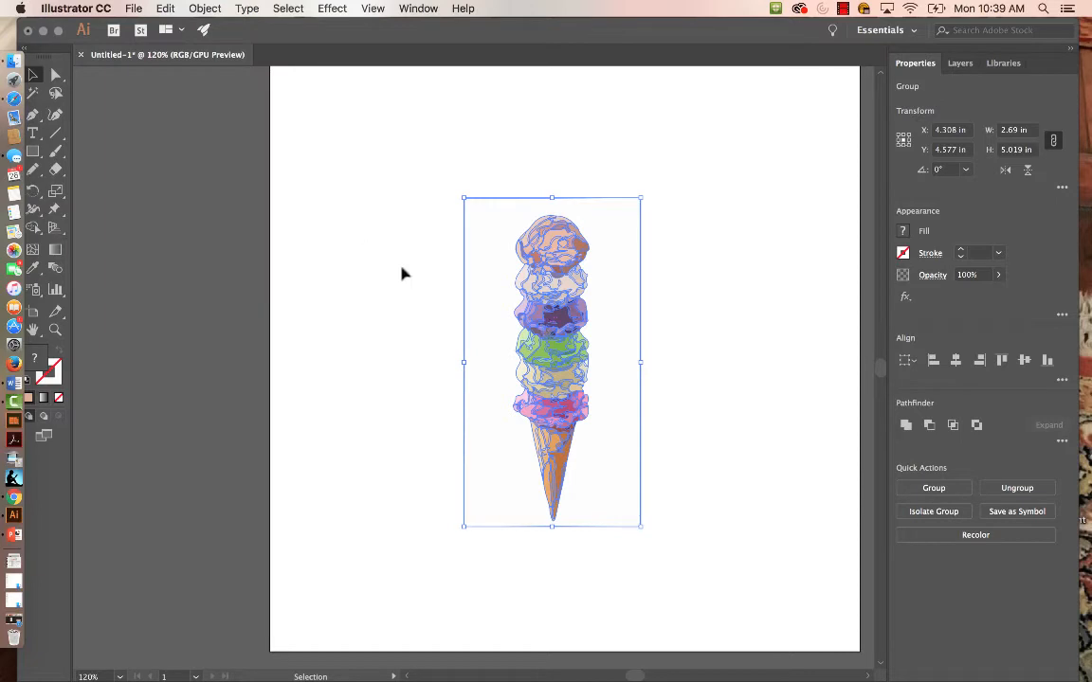
left_click_drag(487, 346, 221, 375)
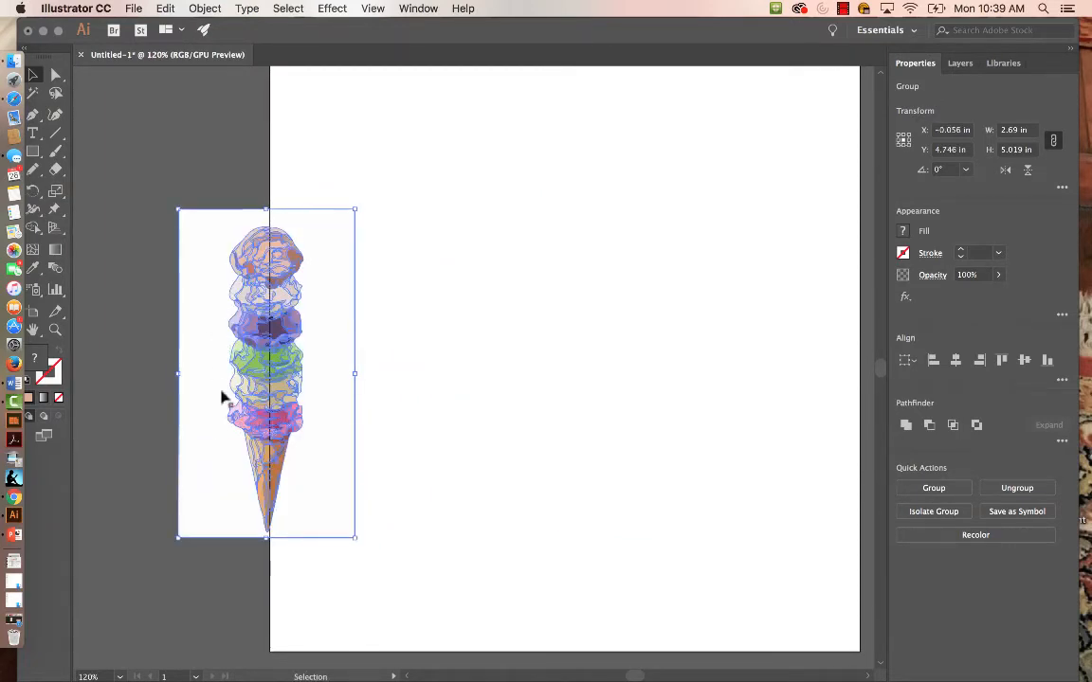
left_click_drag(334, 351, 544, 315)
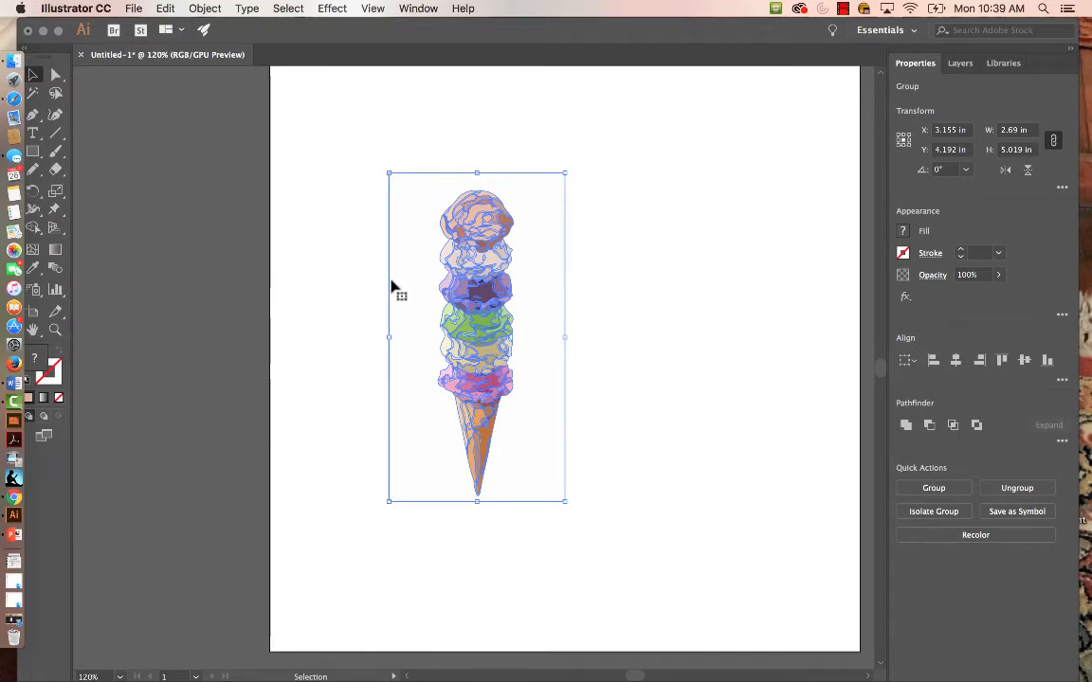
left_click_drag(422, 294, 204, 300)
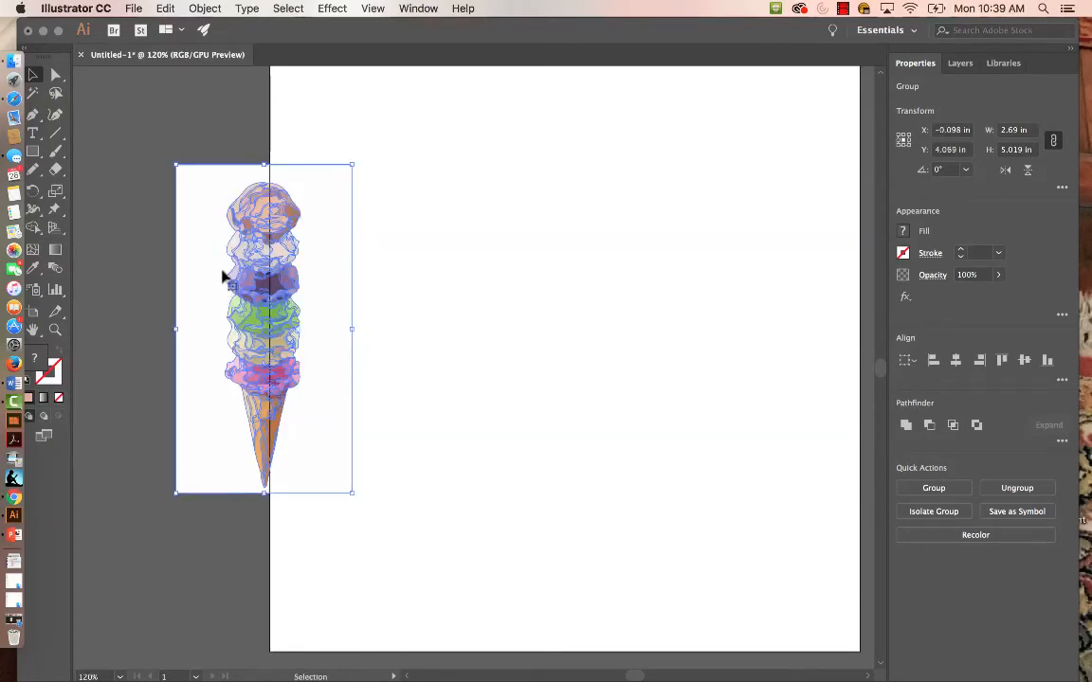
left_click(134, 321)
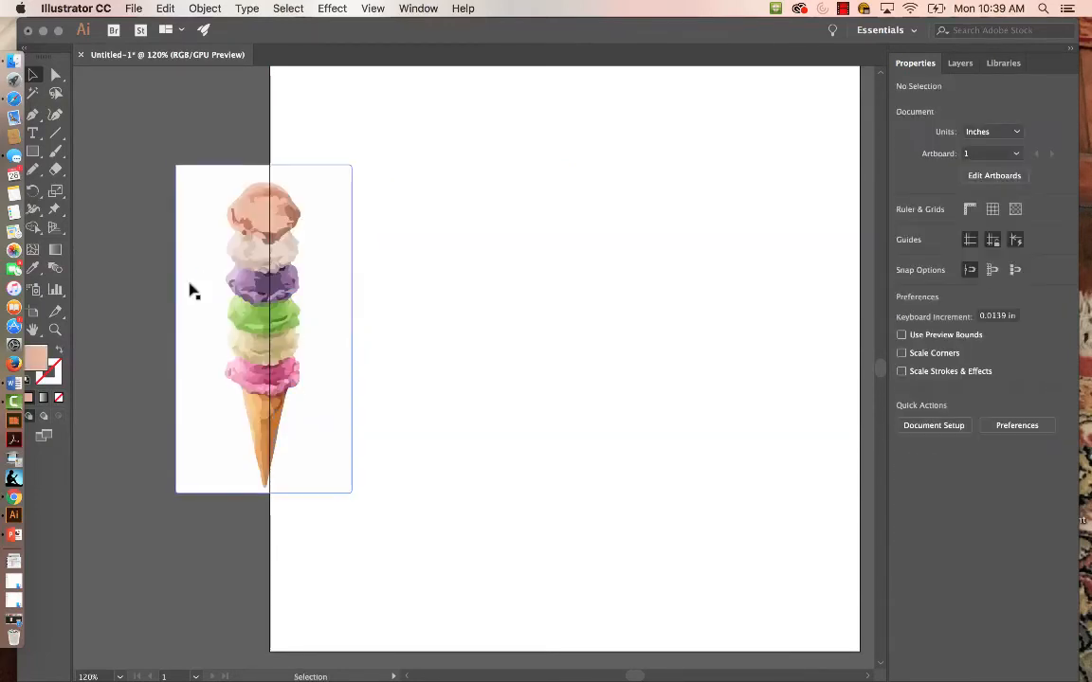
left_click_drag(416, 354, 586, 349)
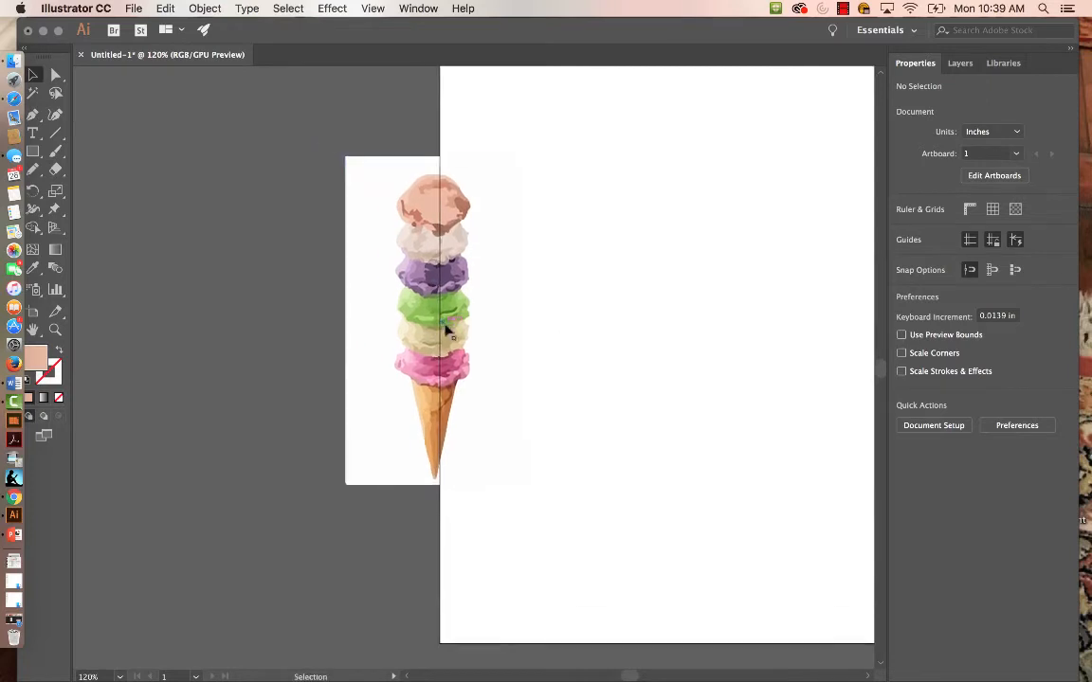
left_click_drag(451, 321, 279, 285)
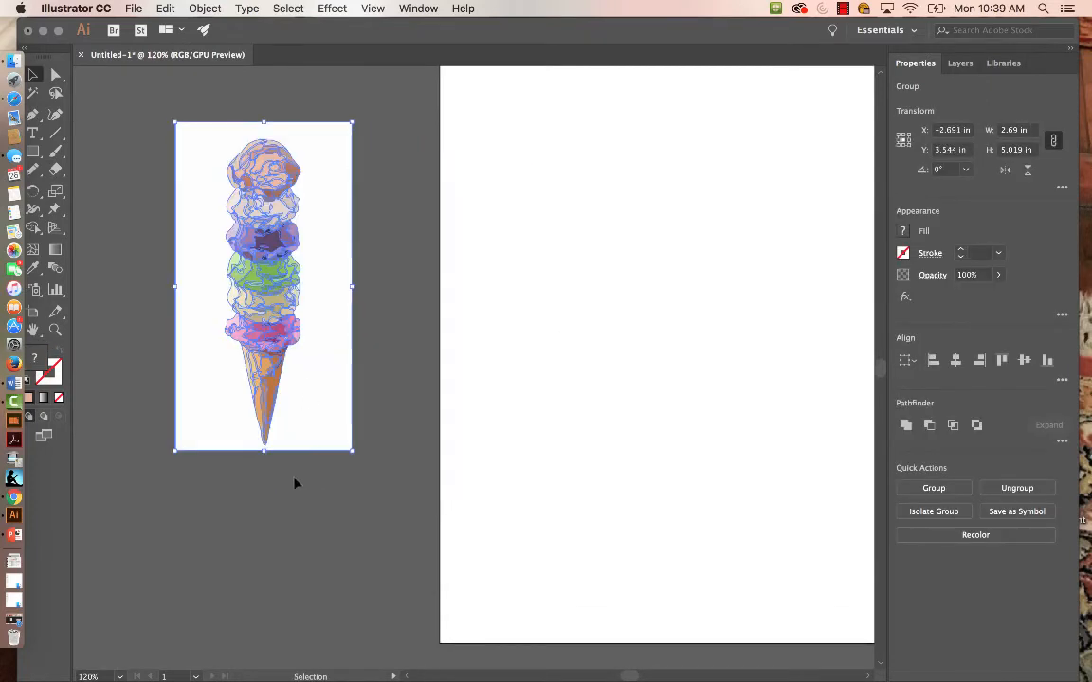
left_click(295, 479)
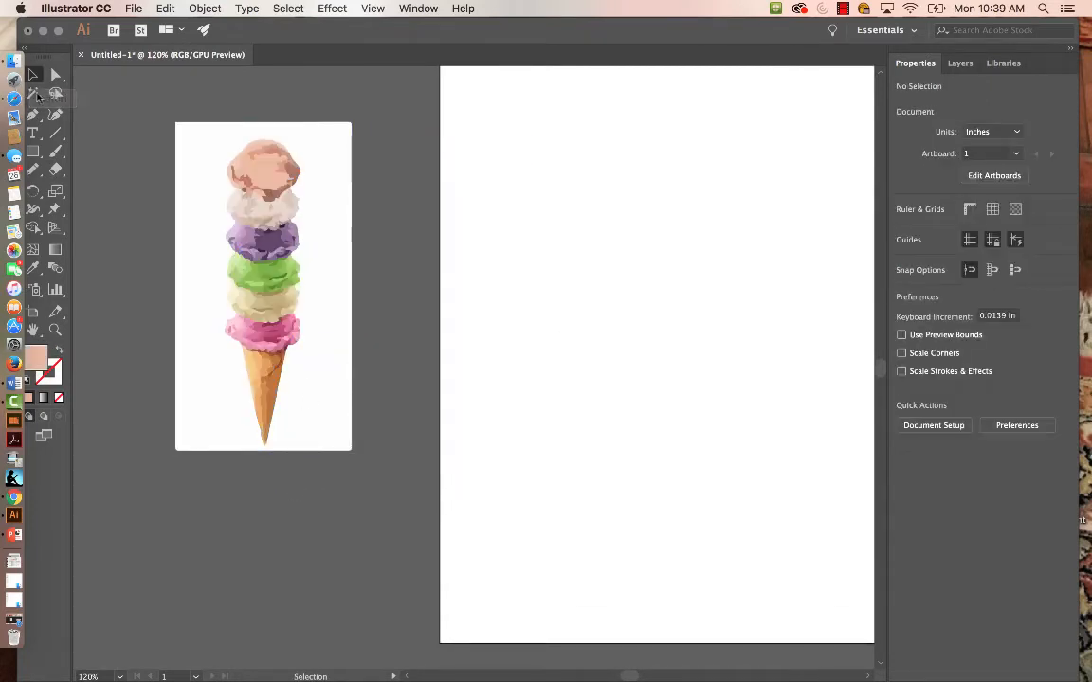
Try isolating the white background rectangle through the nested groups down to its single path, and leave isolation mode
left_click(201, 315)
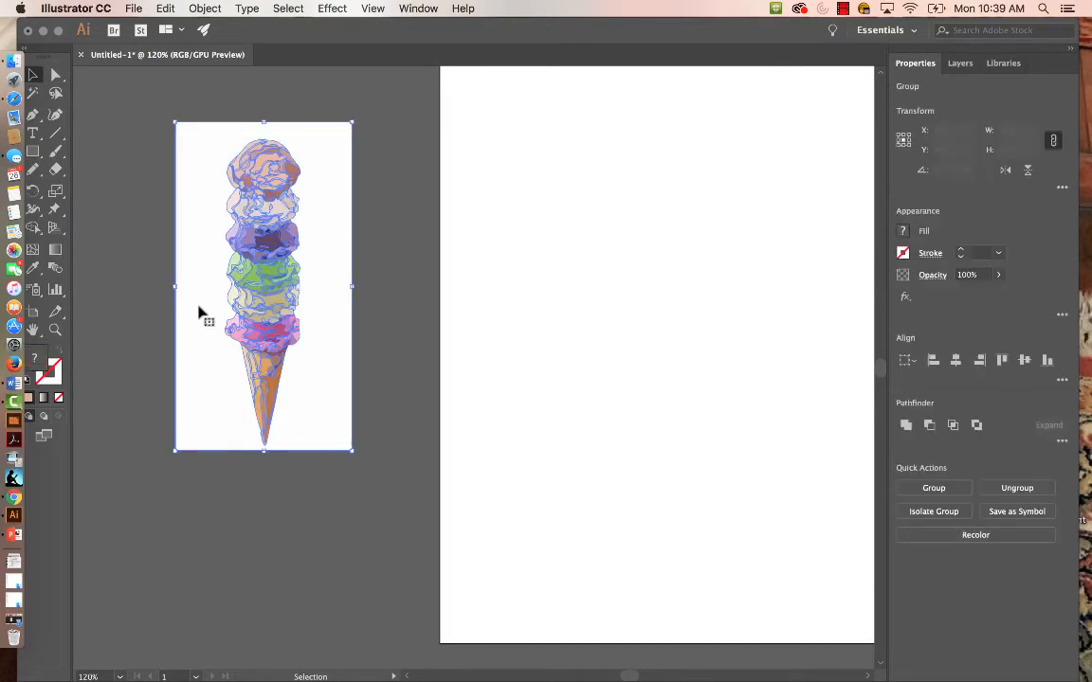
left_click_drag(196, 312, 202, 311)
double_click(195, 319)
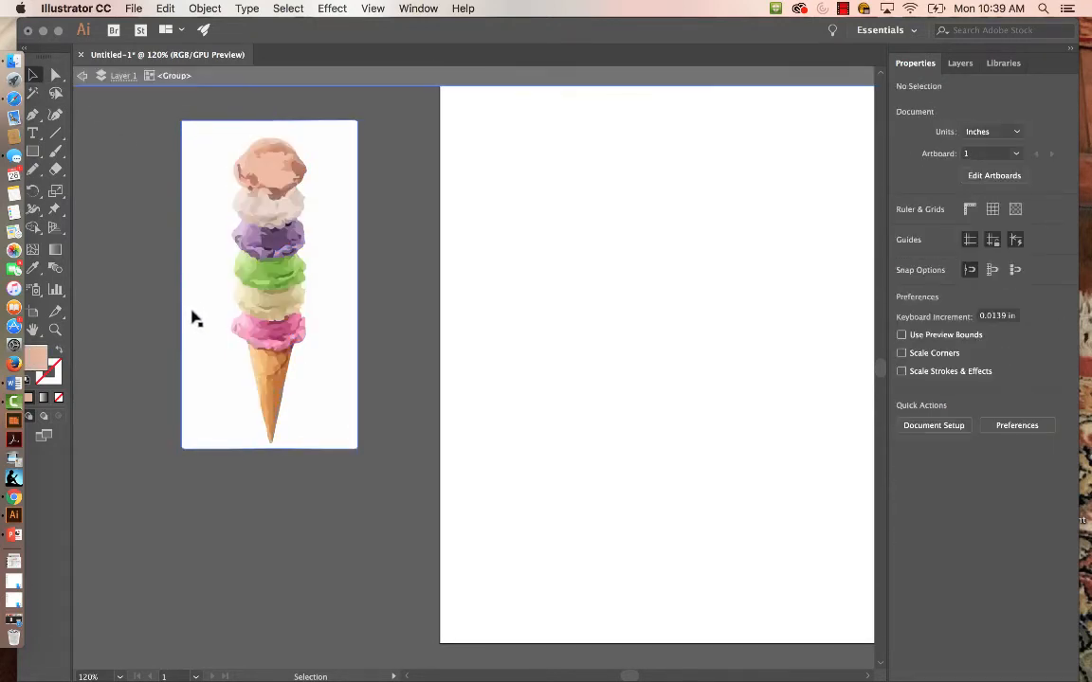
double_click(194, 316)
left_click(194, 317)
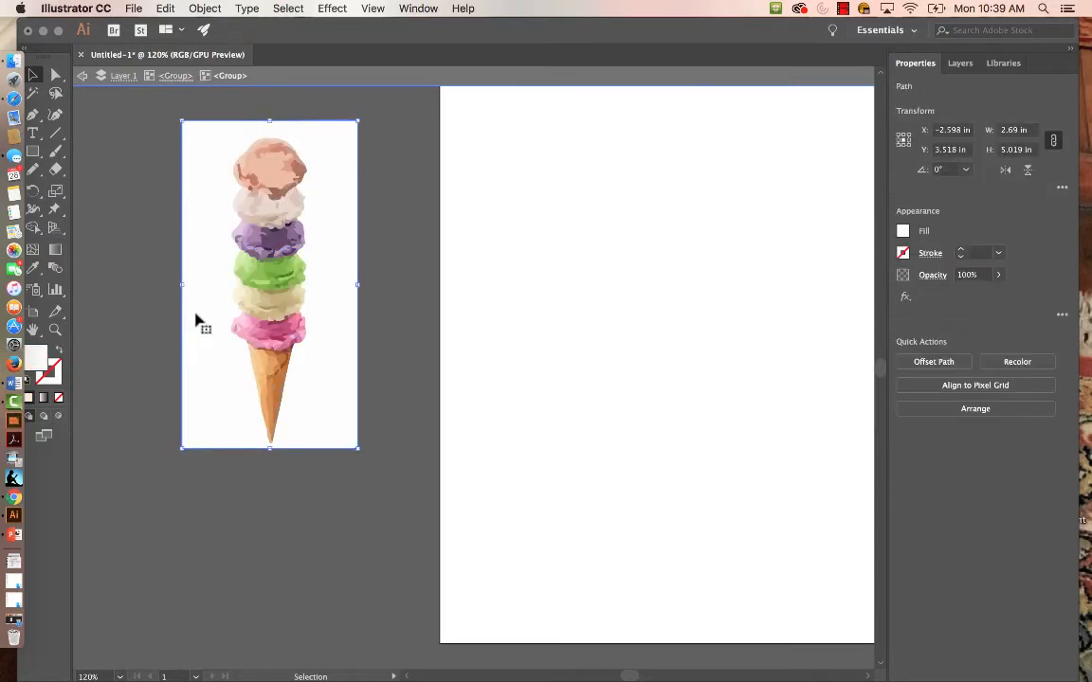
double_click(318, 372)
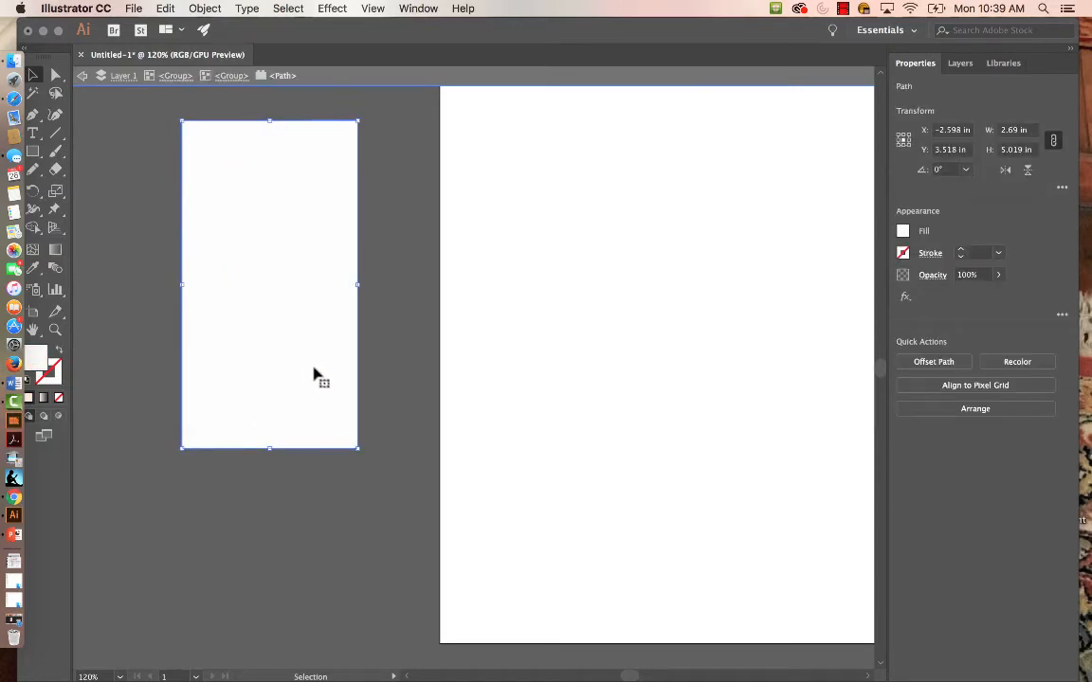
key("Escape")
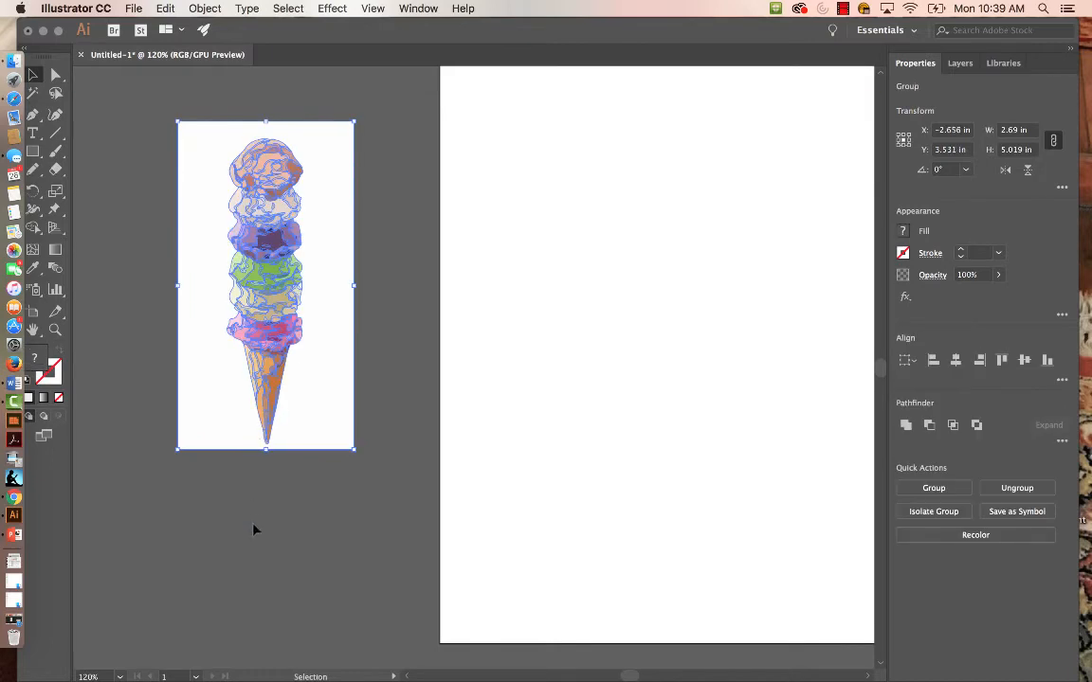
left_click(254, 528)
Isolate the white background rectangle behind the cone, delete it, and exit isolation mode
left_click(314, 391)
double_click(327, 391)
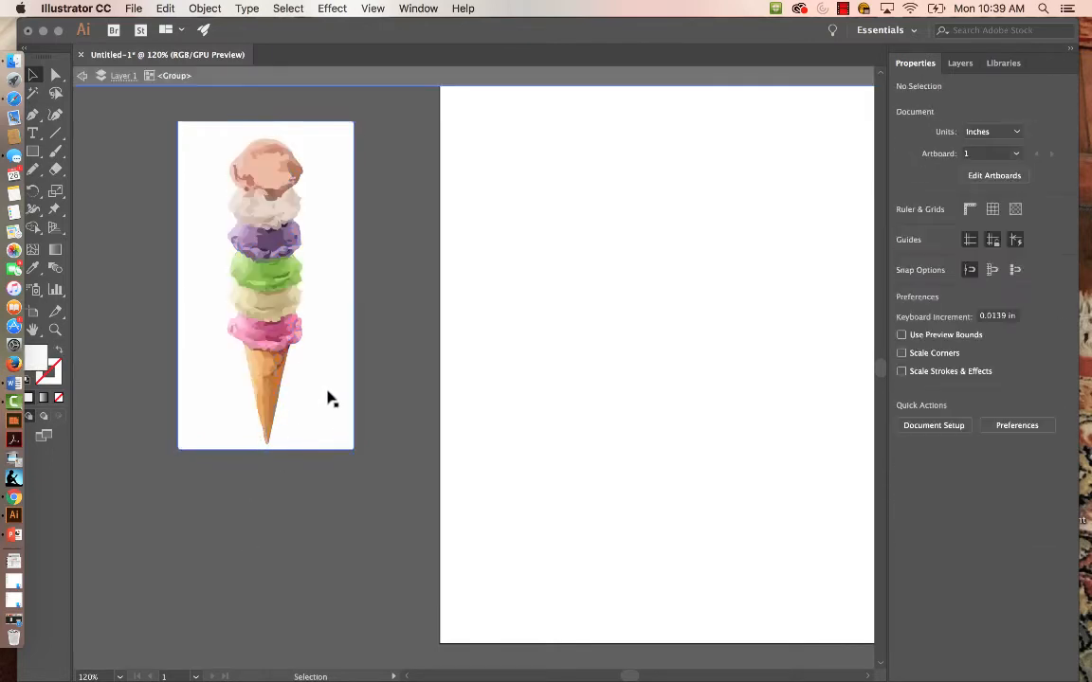
double_click(328, 395)
double_click(330, 396)
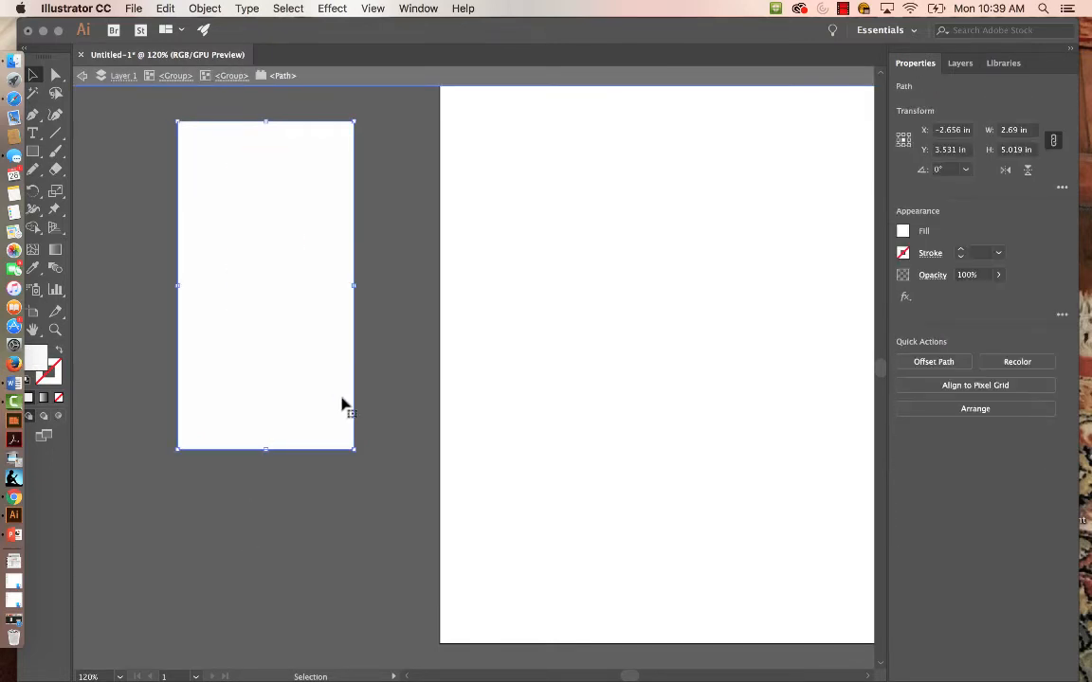
left_click(355, 363)
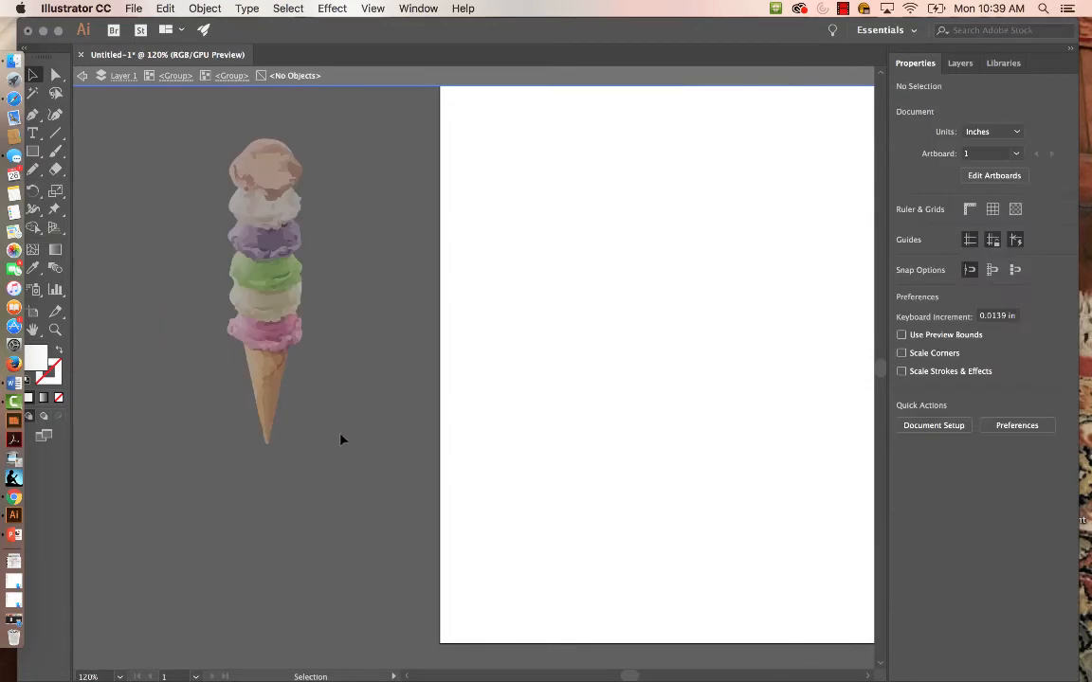
key("Escape")
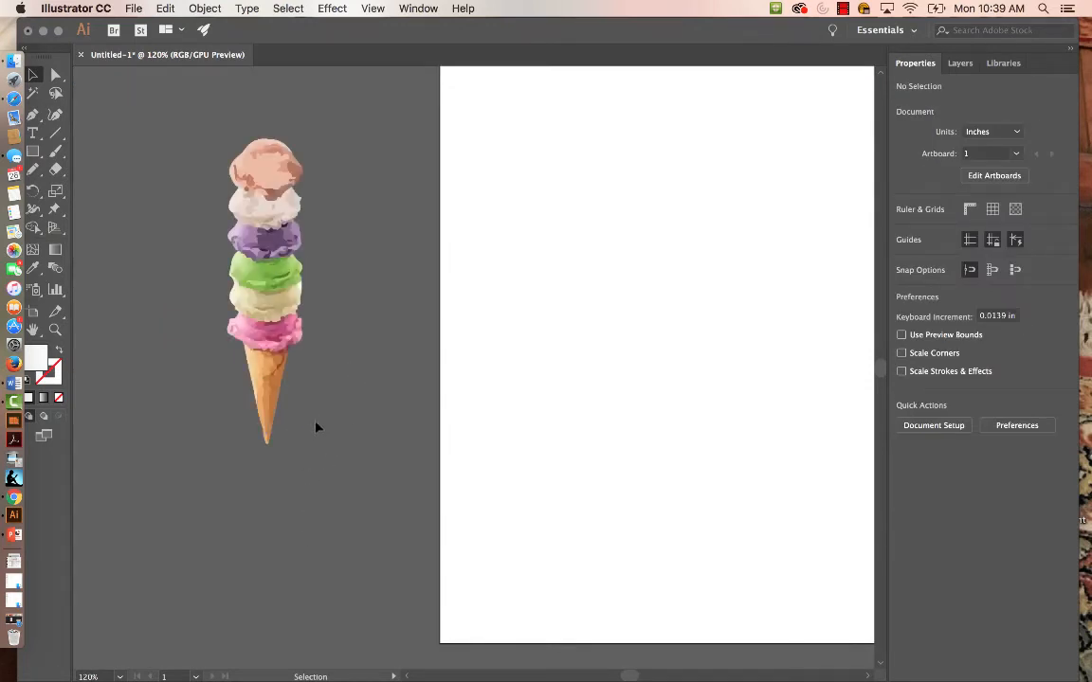
Restore the deleted white background, isolate its path again, and return to the full artwork
double_click(324, 386)
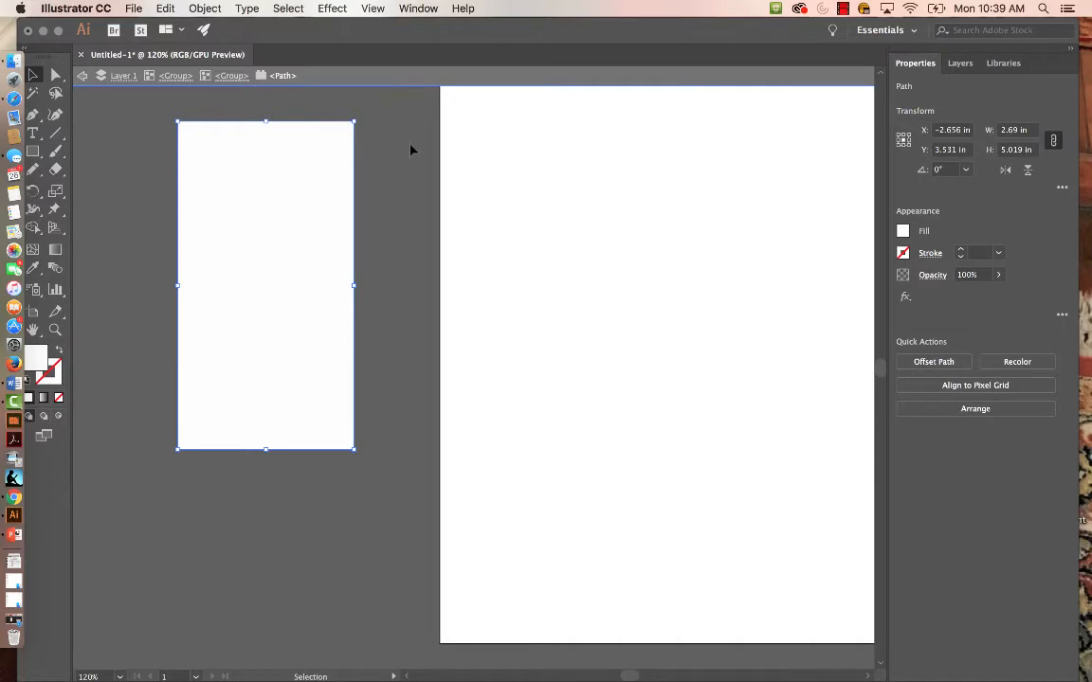
double_click(410, 235)
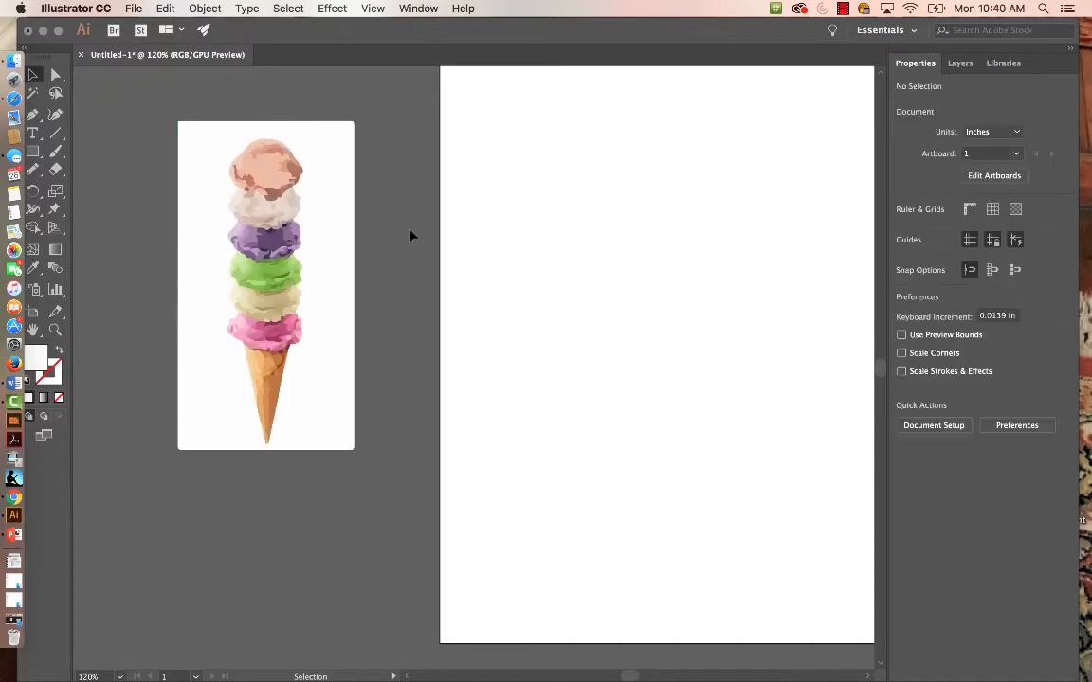
Isolate the white background rectangle once more by entering each nested group down to its path, and exit isolation mode
double_click(341, 239)
double_click(341, 241)
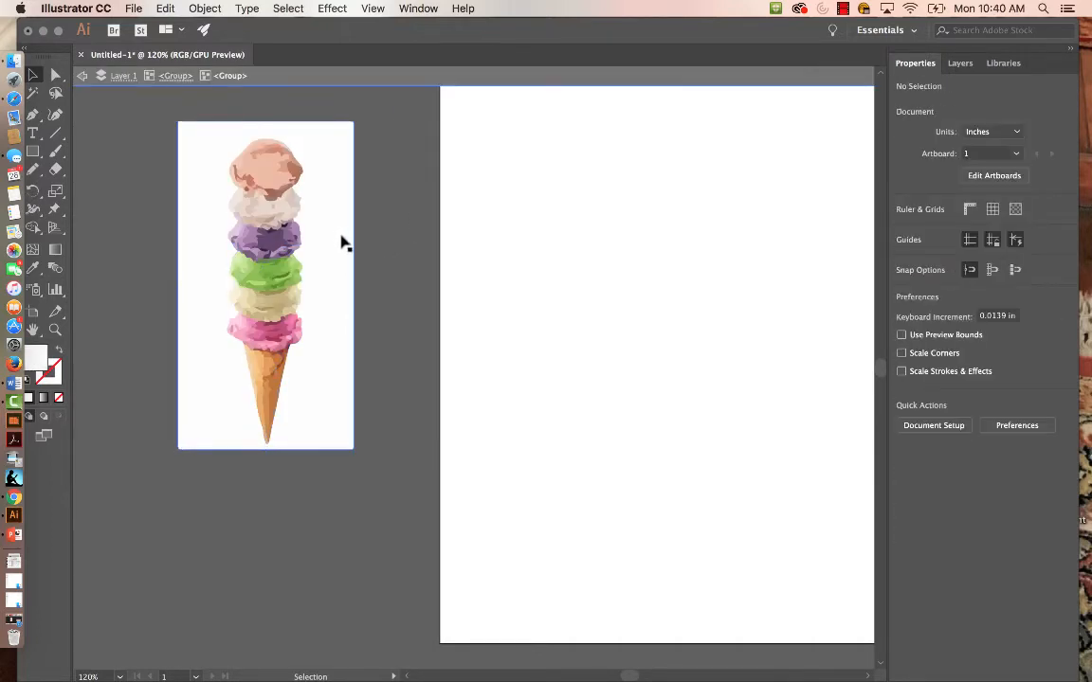
double_click(341, 242)
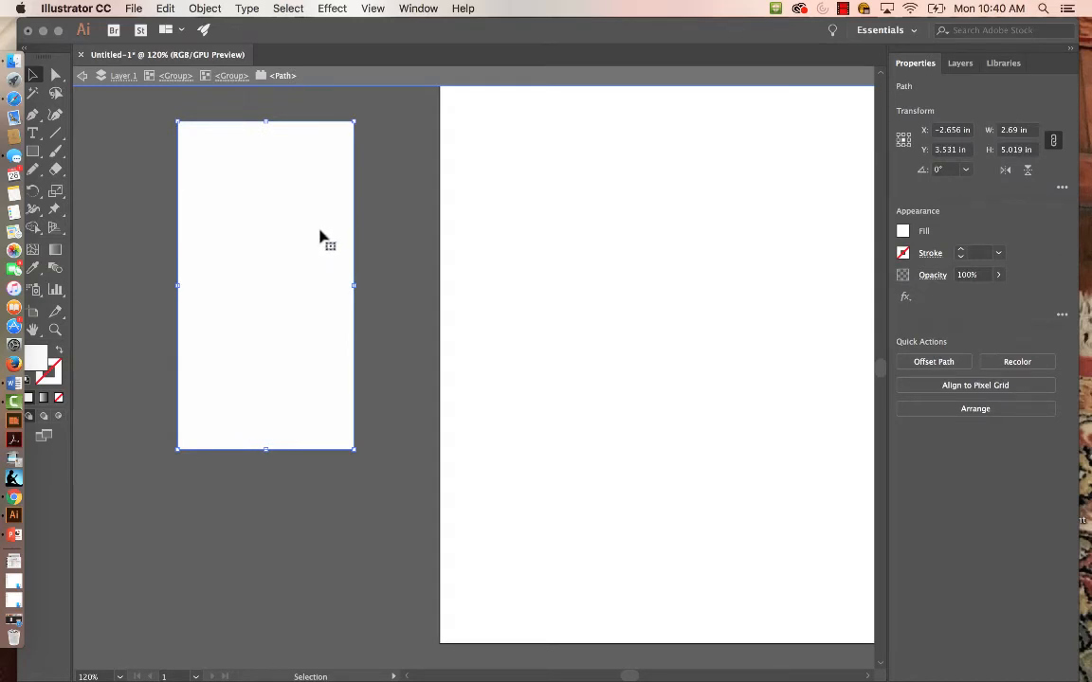
double_click(384, 508)
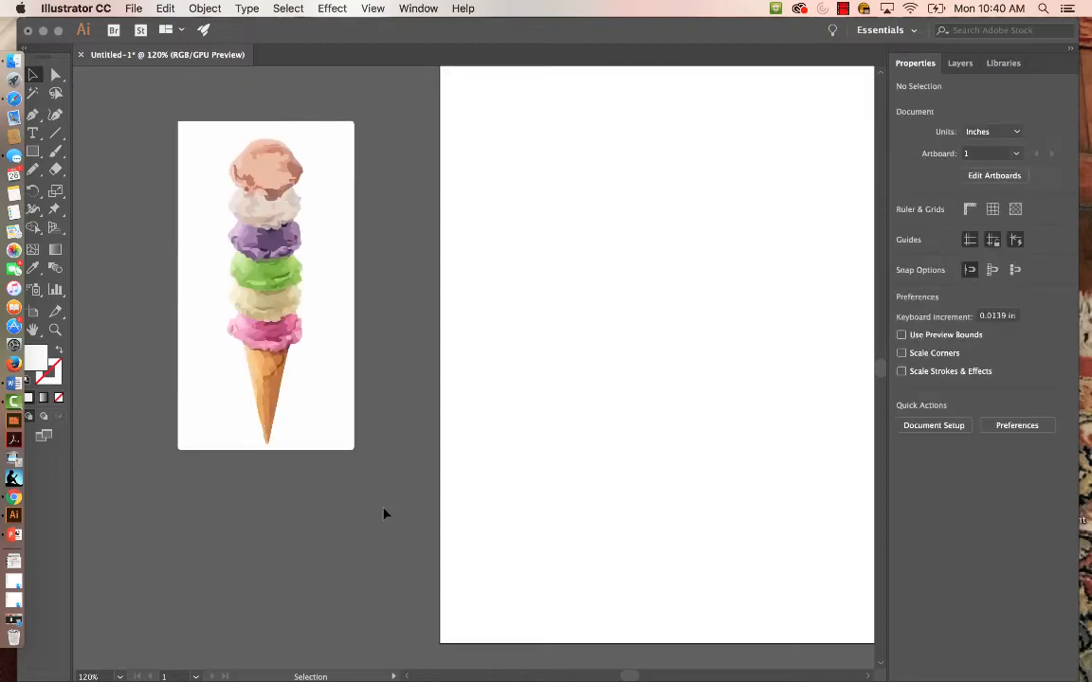
Try removing the white background by deleting every similarly colored area with the Magic Wand, undo the deletion, and deselect
left_click(35, 93)
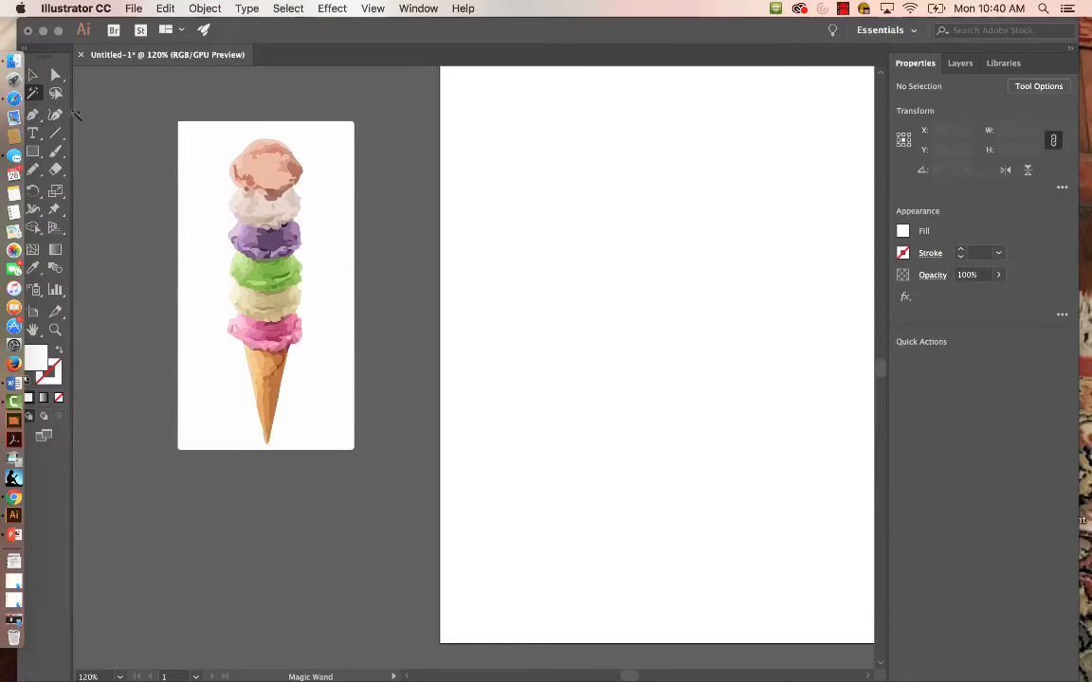
left_click(212, 269)
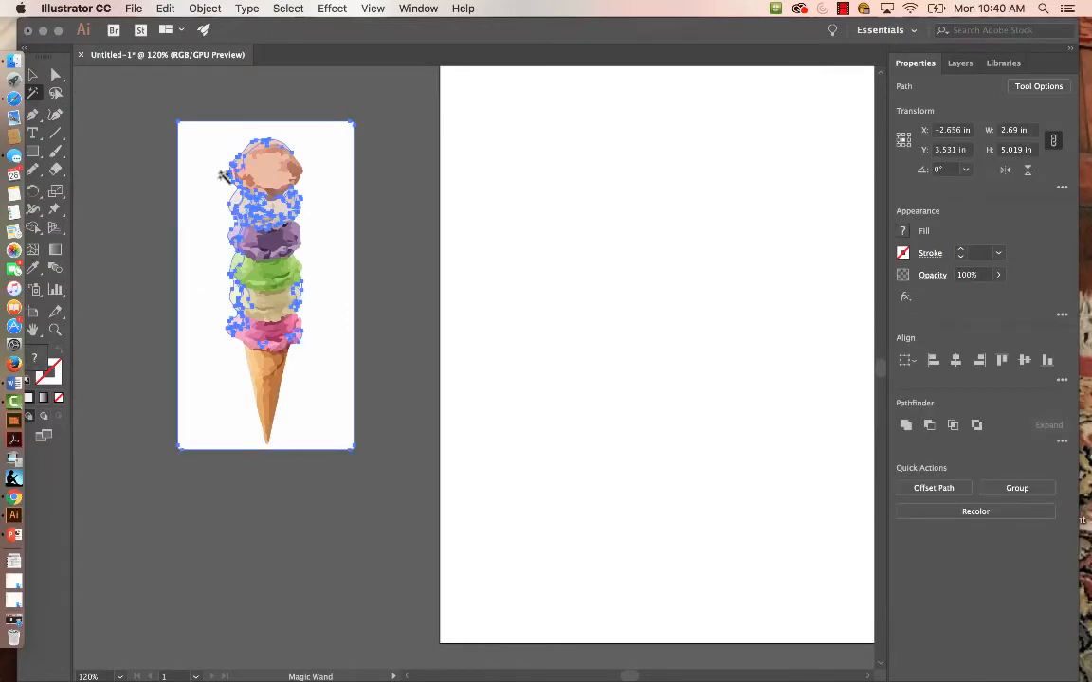
key("Delete")
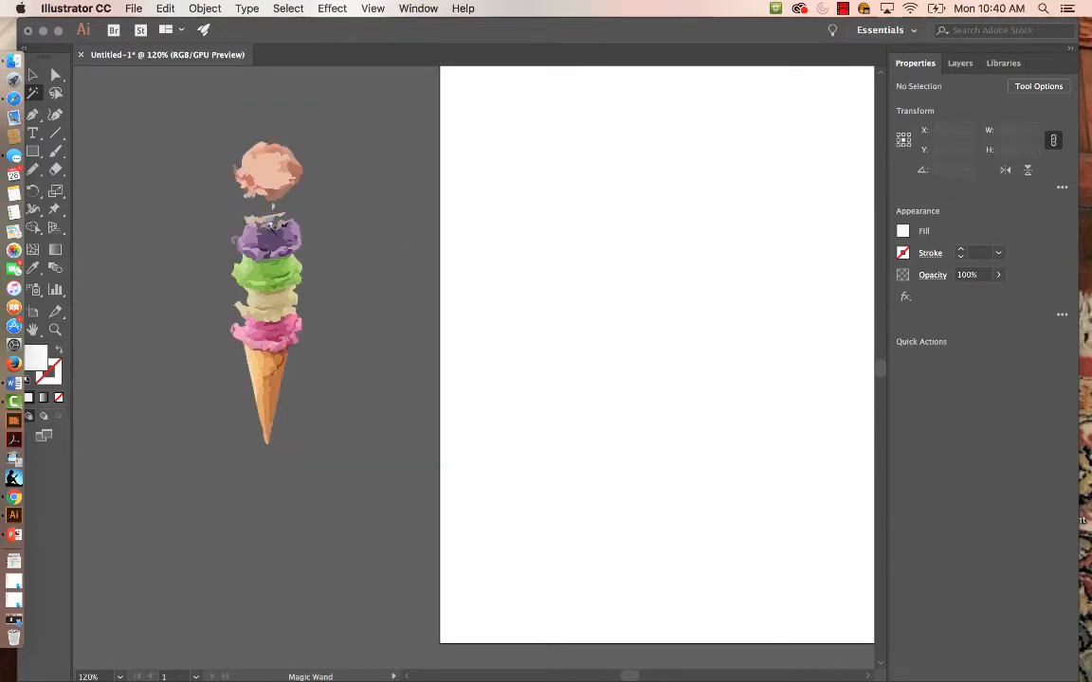
key("super+z")
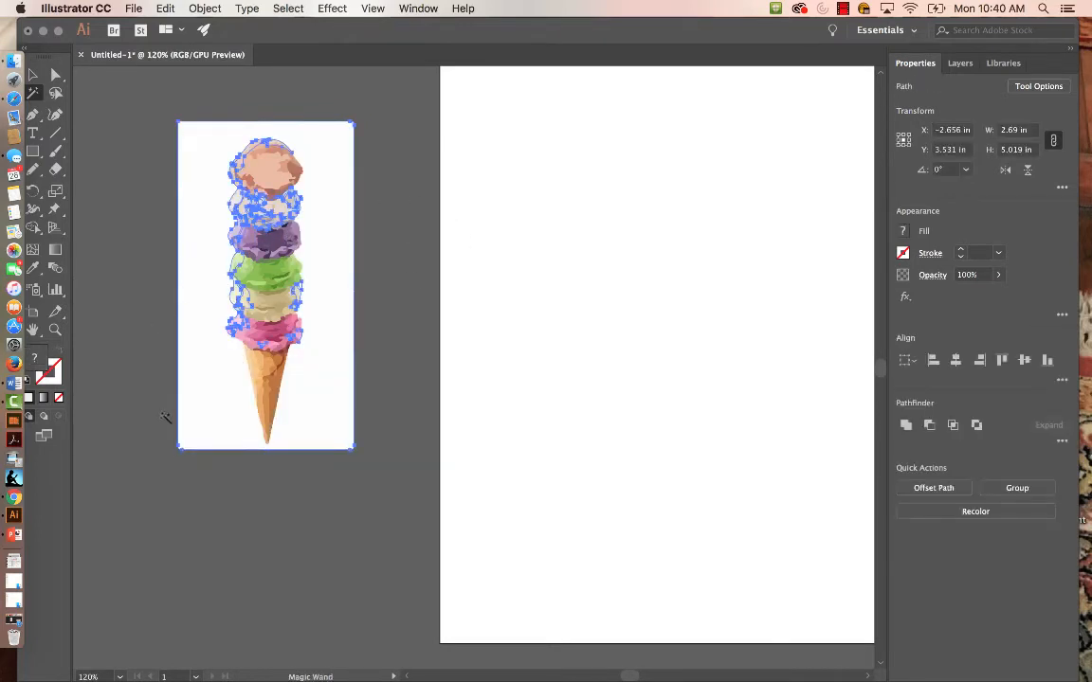
key("v")
left_click(138, 497)
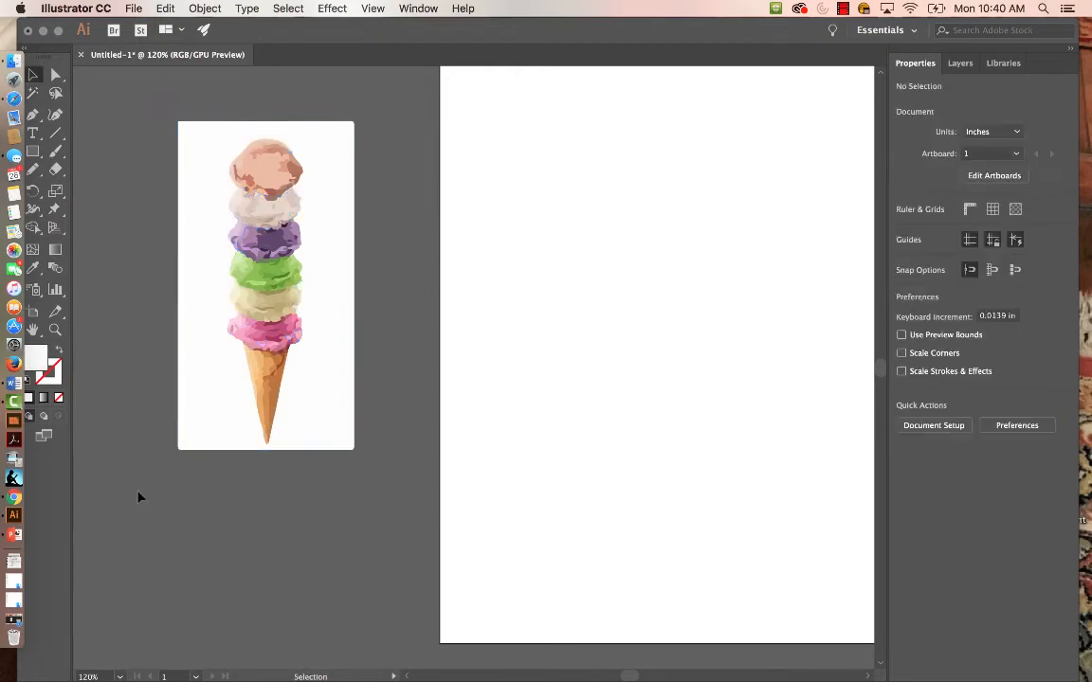
Select only the white background rectangle behind the cone with the Direct Selection tool and delete it
left_click(55, 74)
left_click(200, 297)
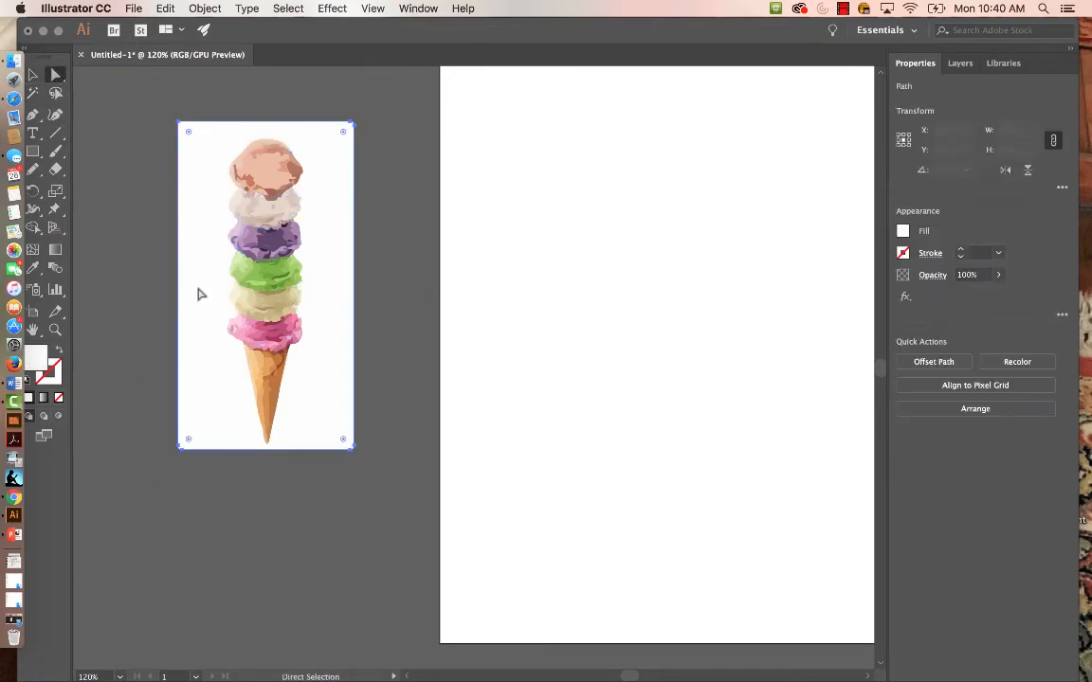
key("Delete")
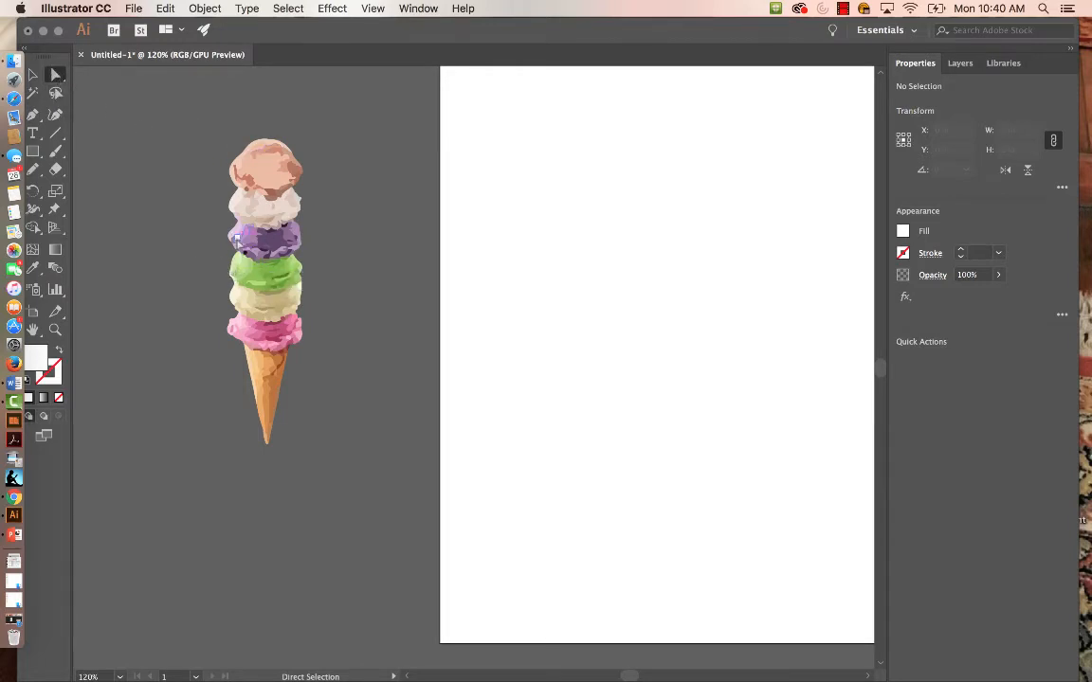
Move the whole ice cream cone group back onto the artboard and deselect it
key("v")
left_click(237, 235)
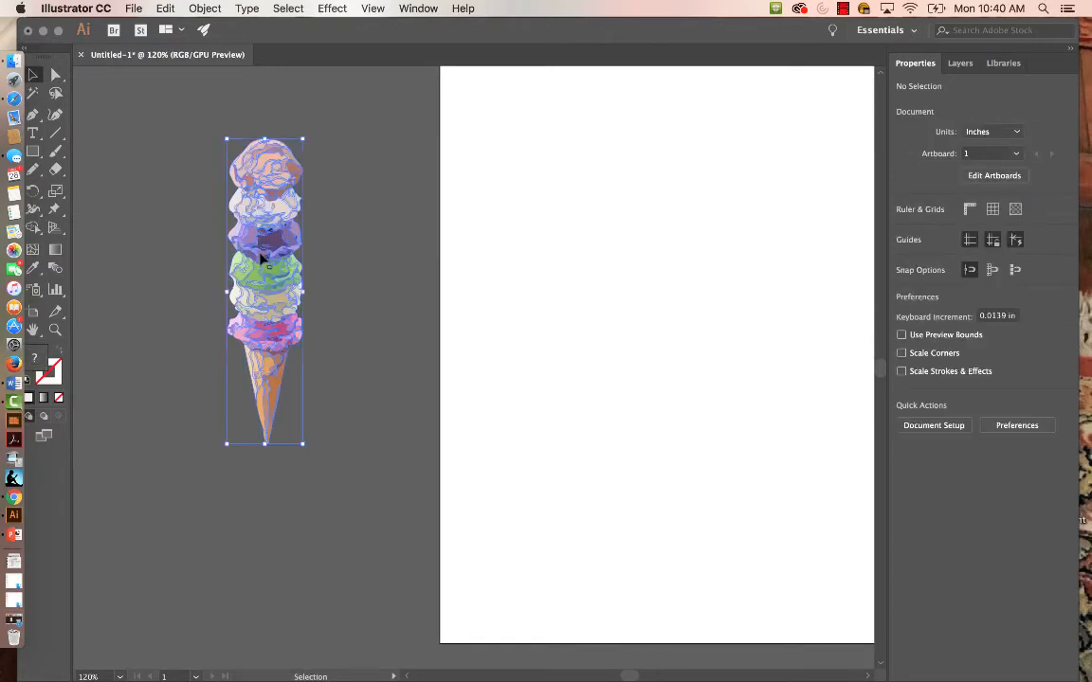
left_click_drag(238, 234, 653, 285)
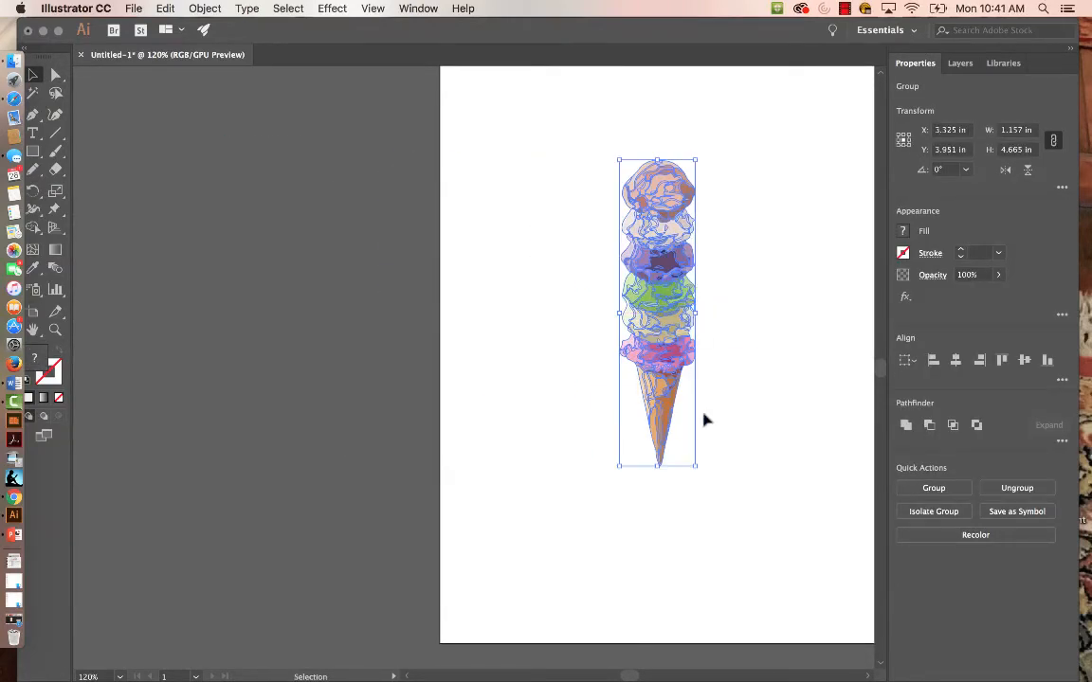
key("space")
left_click_drag(705, 418, 473, 445)
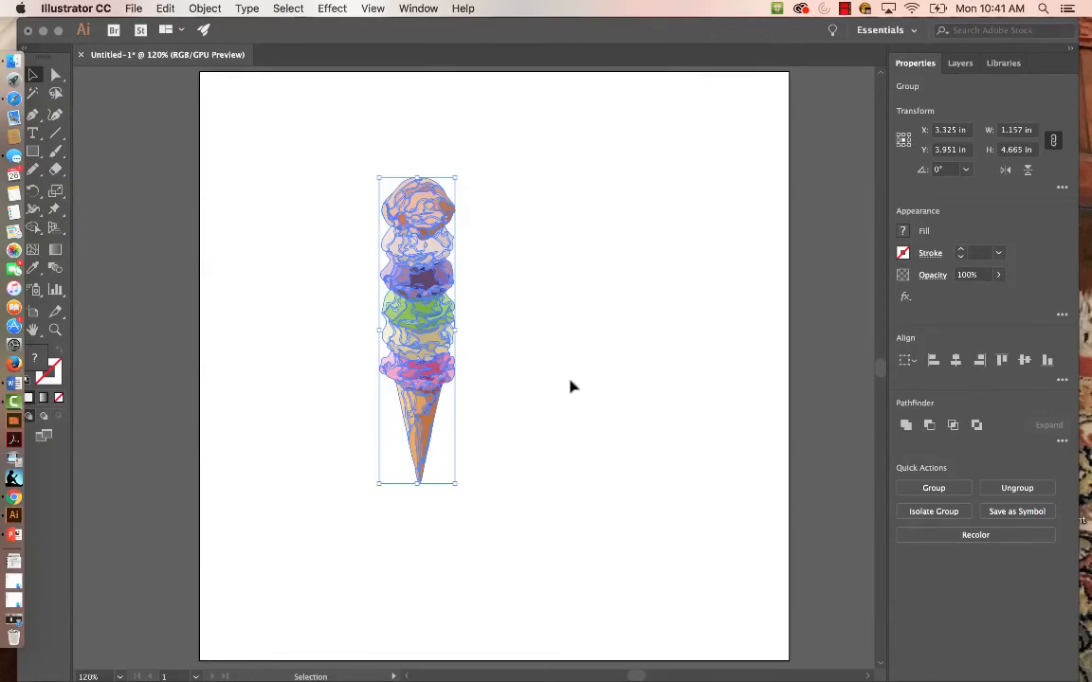
left_click(534, 326)
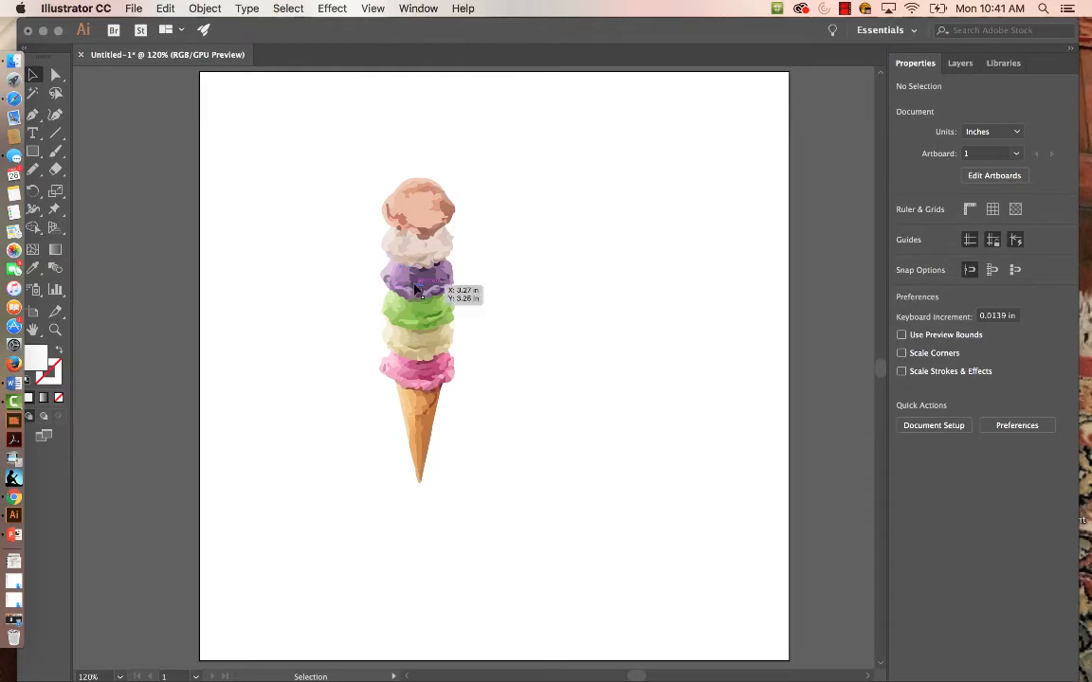
Export the selected ice cream cone group to the Desktop as a PNG file named ice cream
left_click(443, 296)
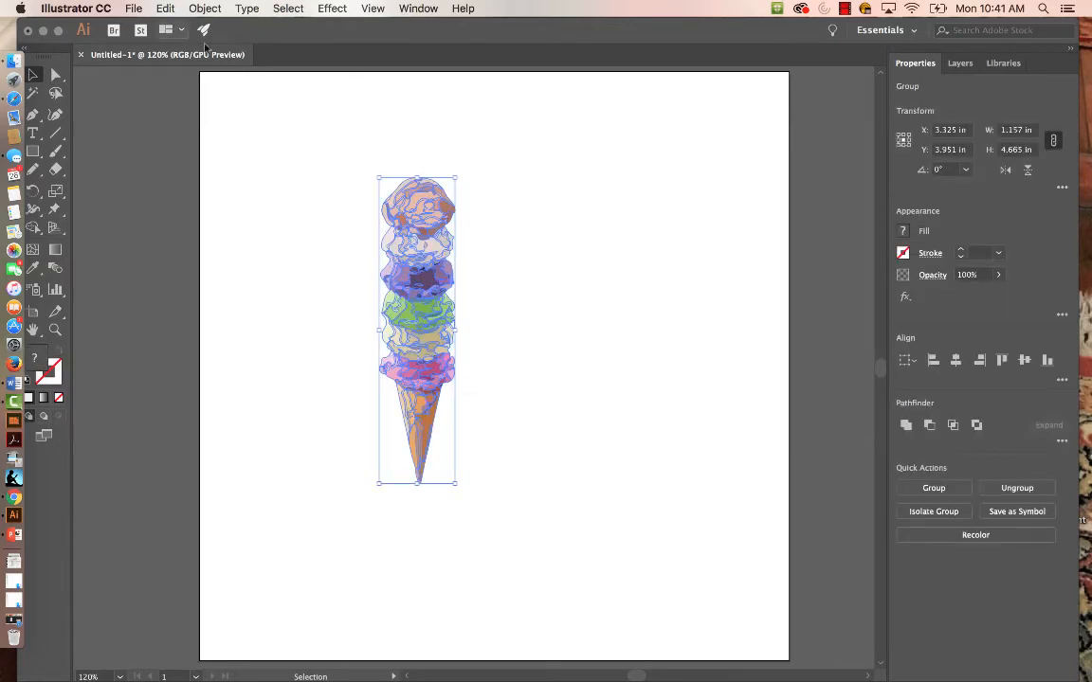
left_click(134, 8)
mouse_move(185, 258)
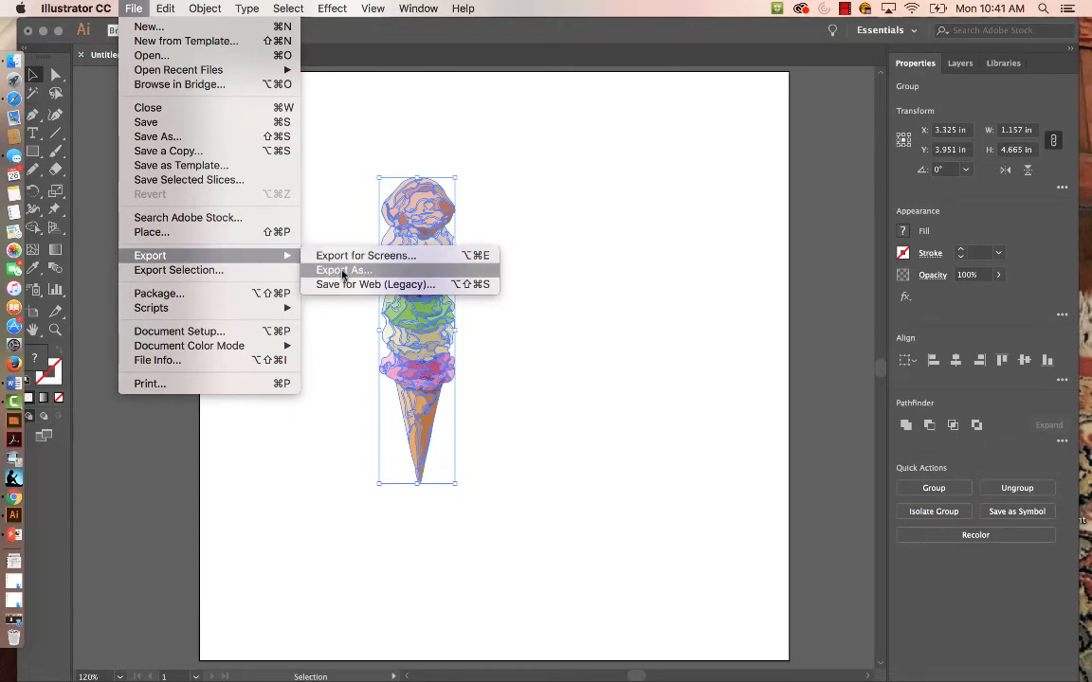
left_click(343, 274)
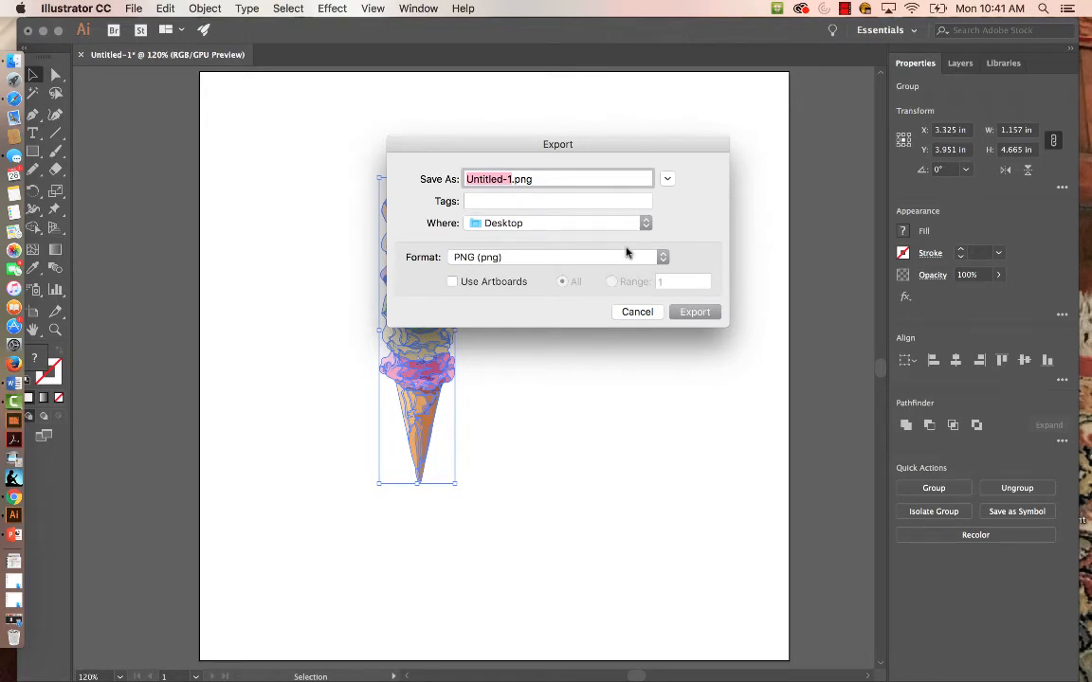
type("ice cream")
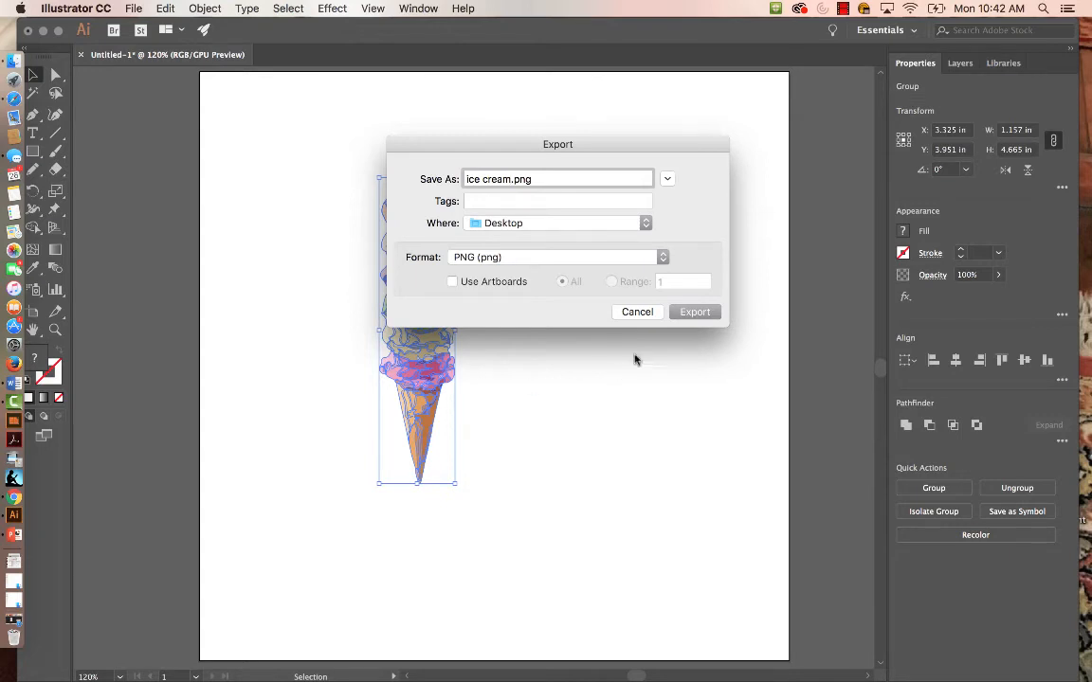
left_click(695, 311)
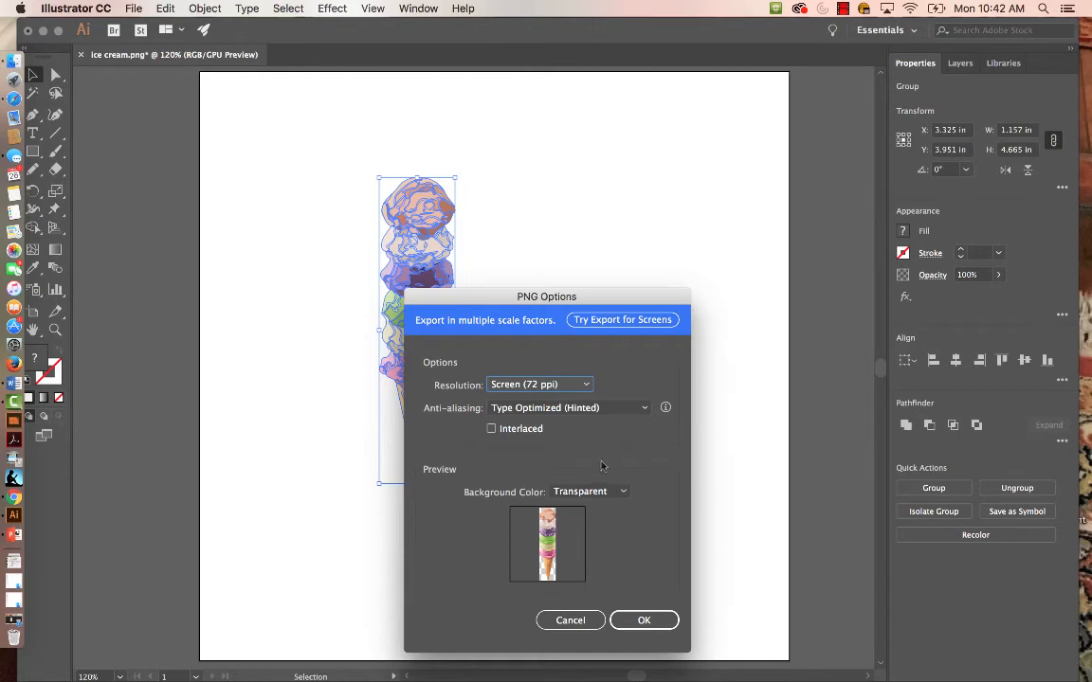
Set the PNG resolution to High (300 ppi) with a Transparent background color and complete the export
left_click_drag(619, 294, 691, 116)
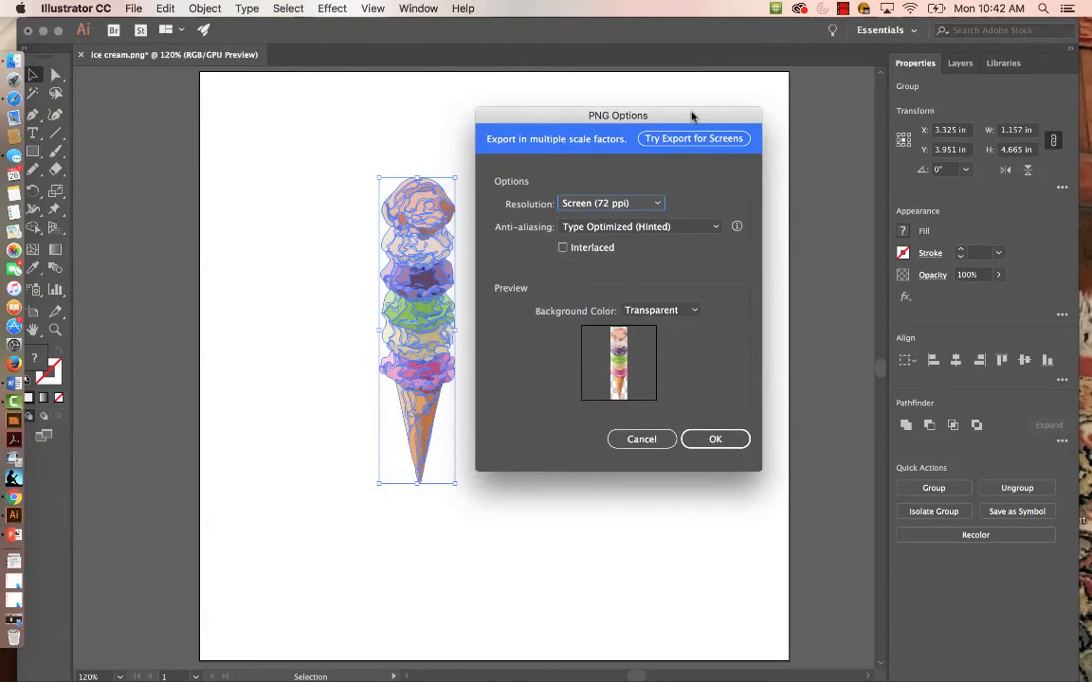
left_click(660, 207)
left_click(636, 253)
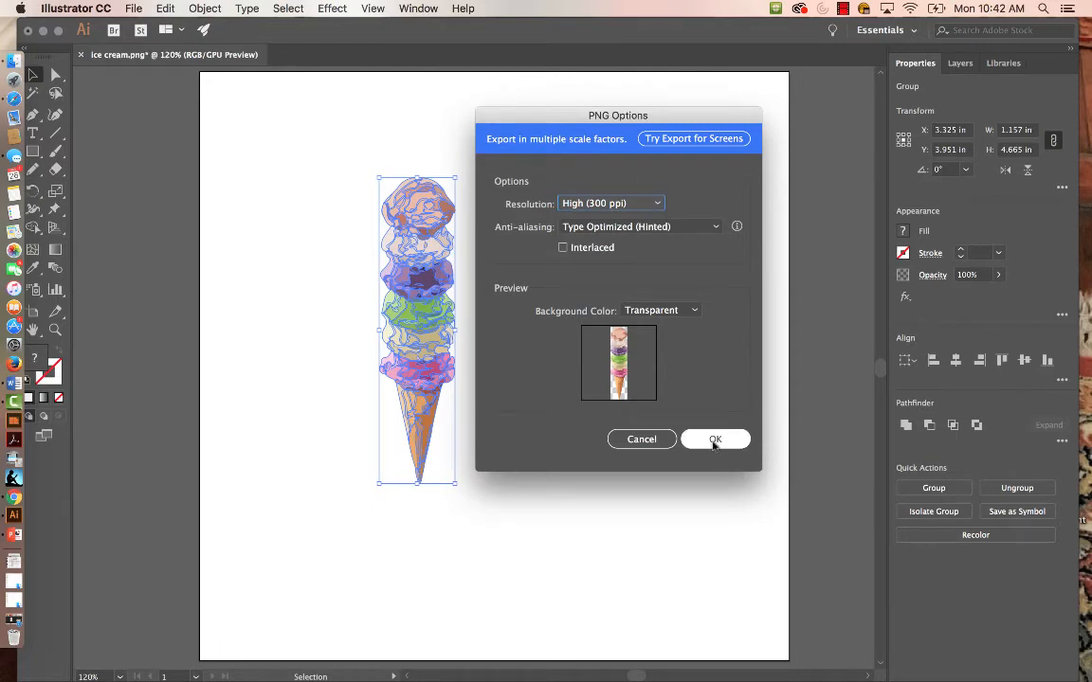
left_click(694, 312)
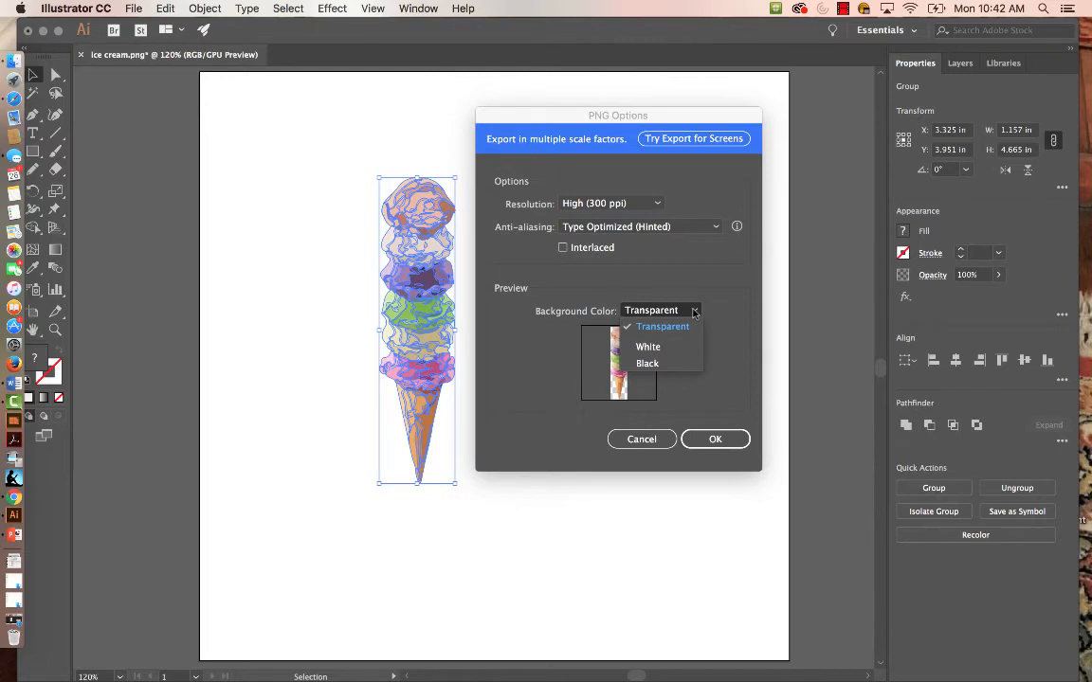
left_click(679, 328)
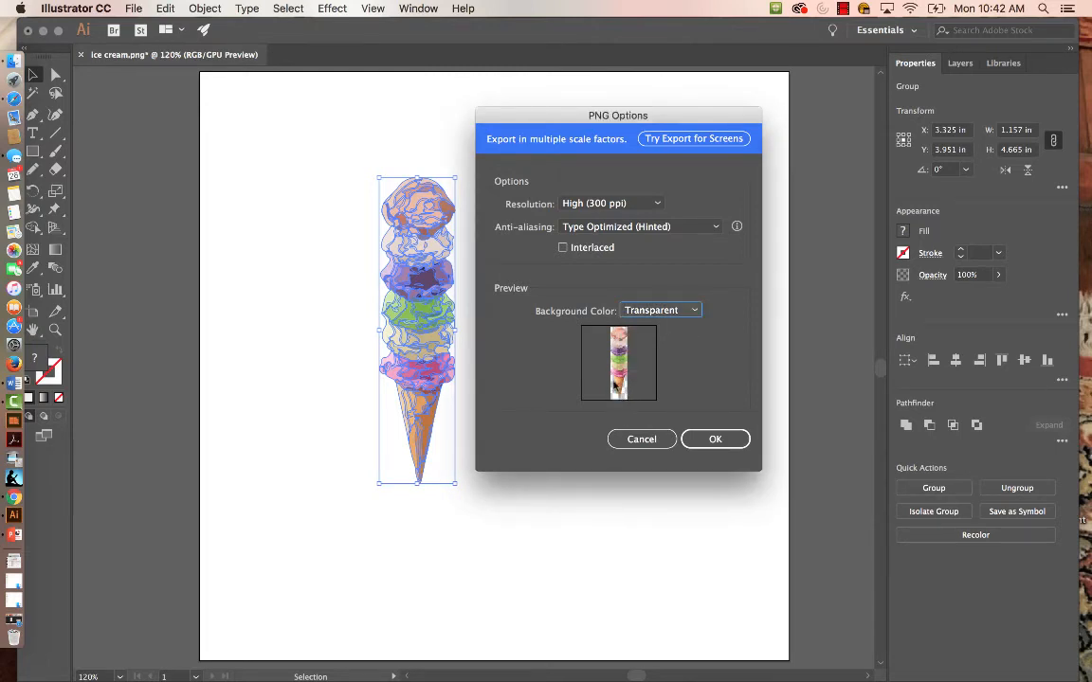
left_click(717, 439)
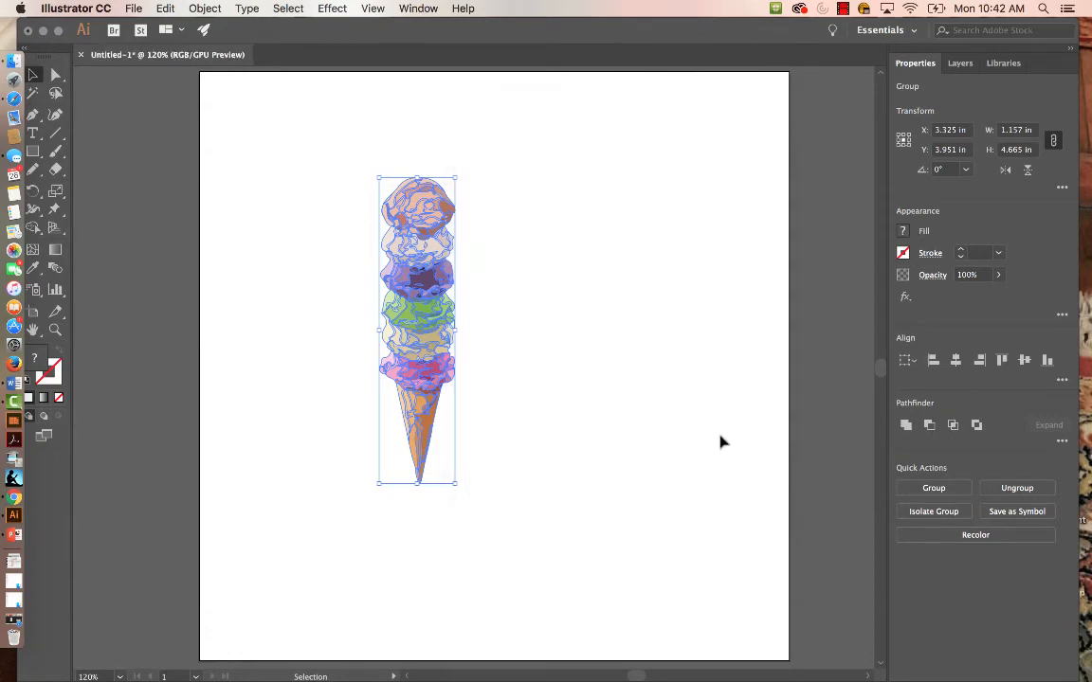
Open ice cream.png from the desktop to check its background, close it, and return to Illustrator with the artwork deselected
left_click(42, 31)
left_click(787, 498)
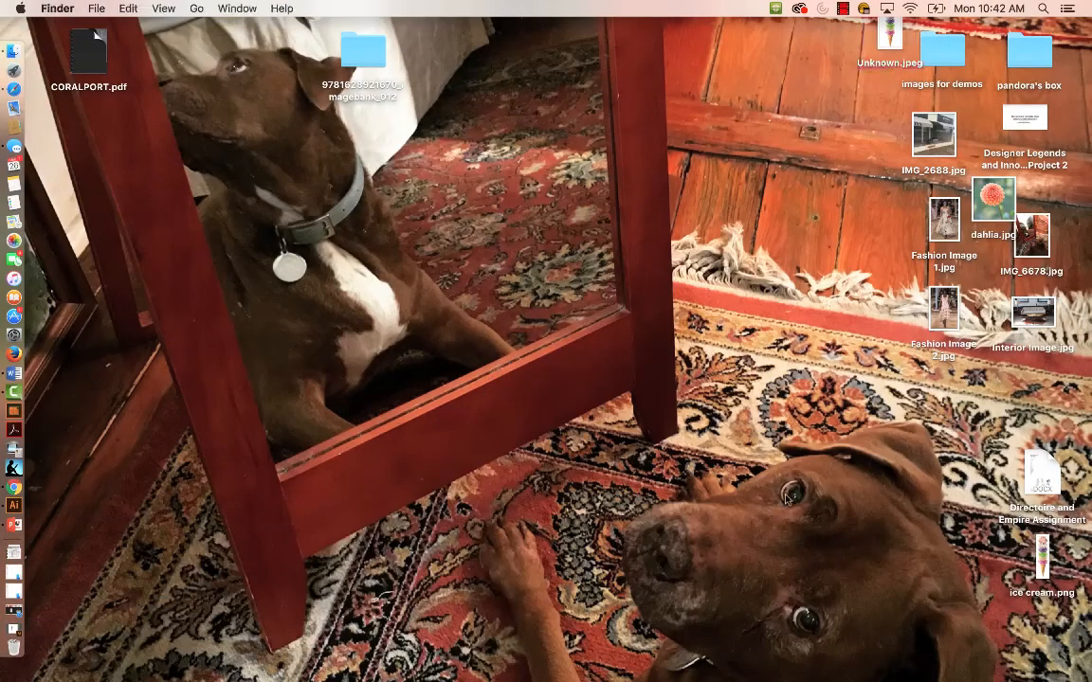
double_click(1042, 559)
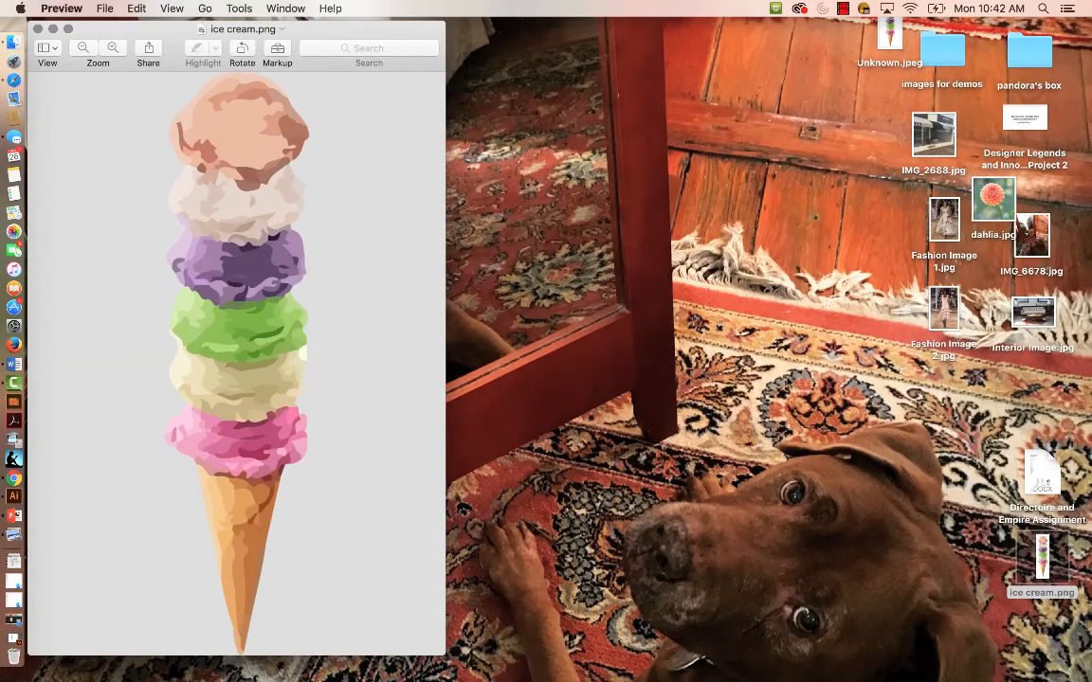
left_click_drag(157, 23, 268, 20)
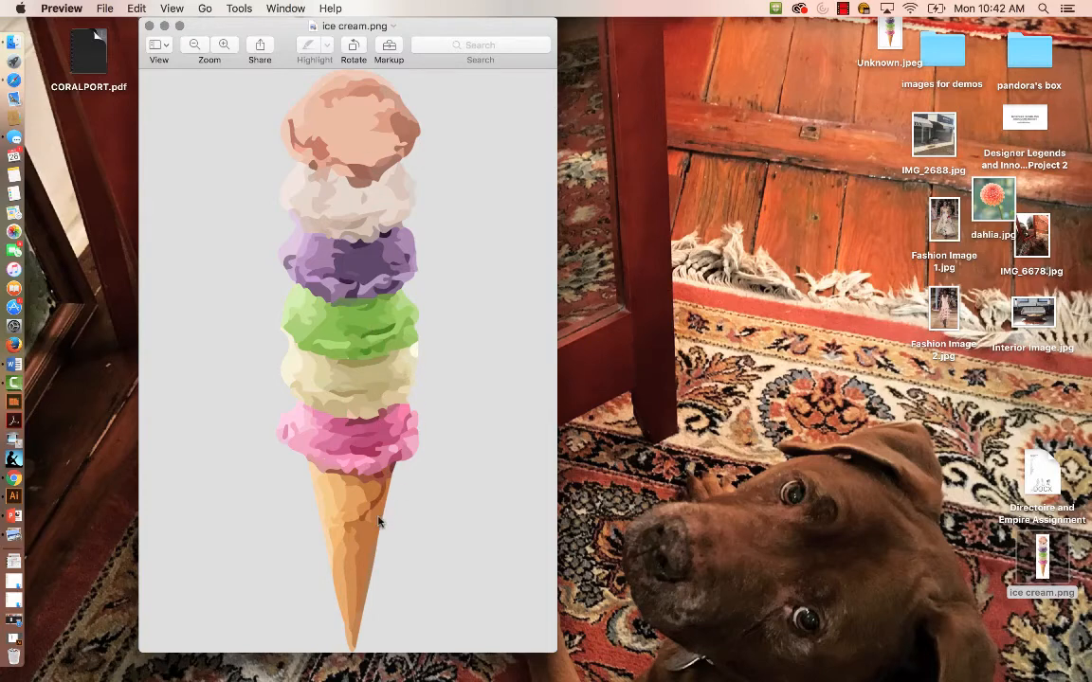
left_click(148, 26)
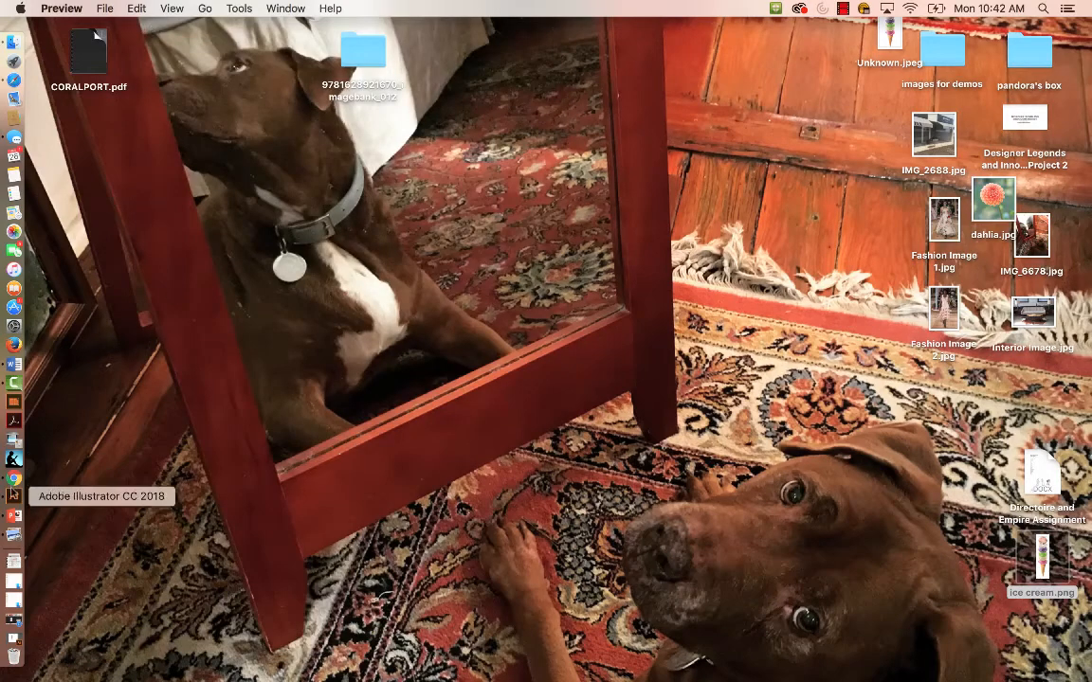
left_click(13, 496)
left_click(538, 436)
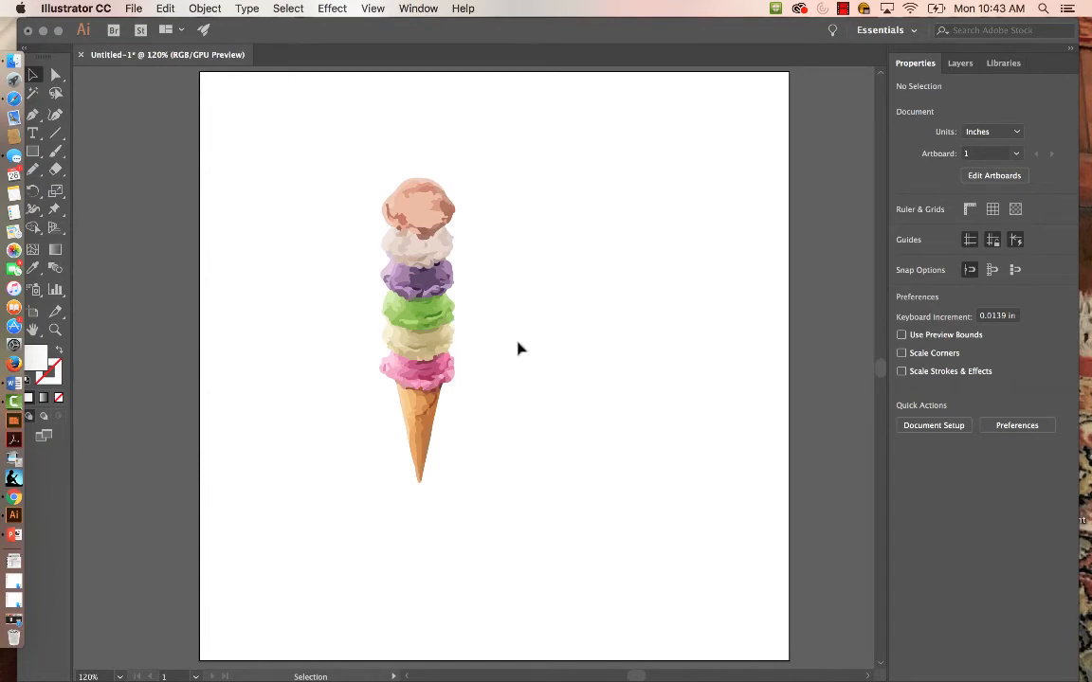
Recolor the pale patch at the cream scoop's right edge, just below the green scoop, with the neighboring beige using the Eyedropper
key("z")
left_click_drag(445, 333, 582, 343)
left_click_drag(473, 307, 616, 300)
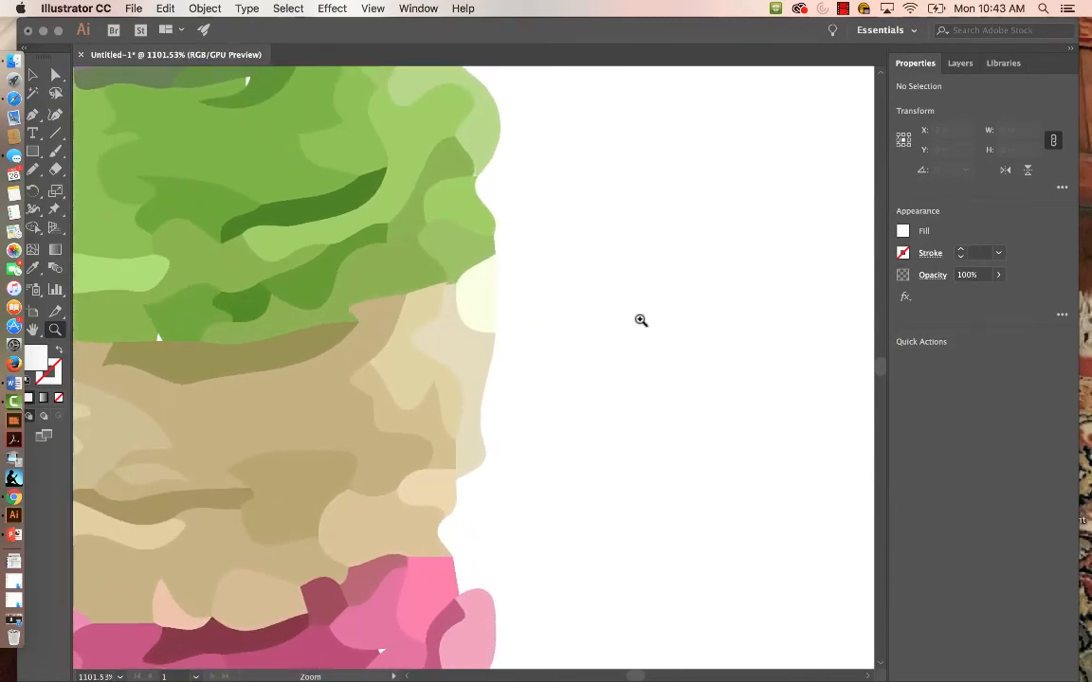
key("a")
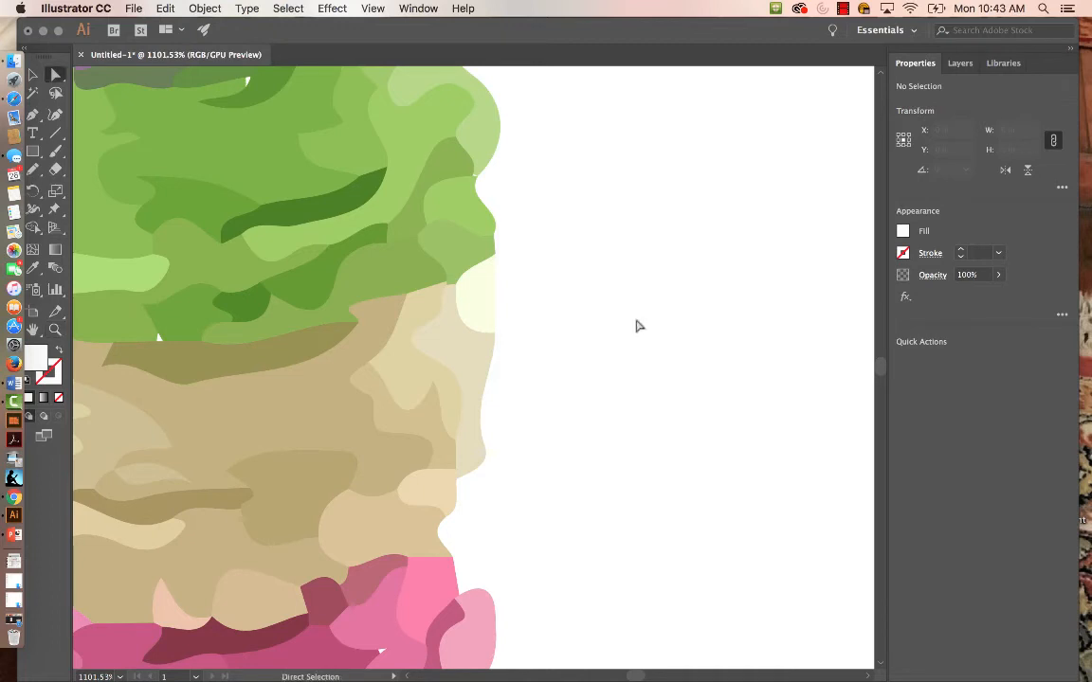
left_click(480, 301)
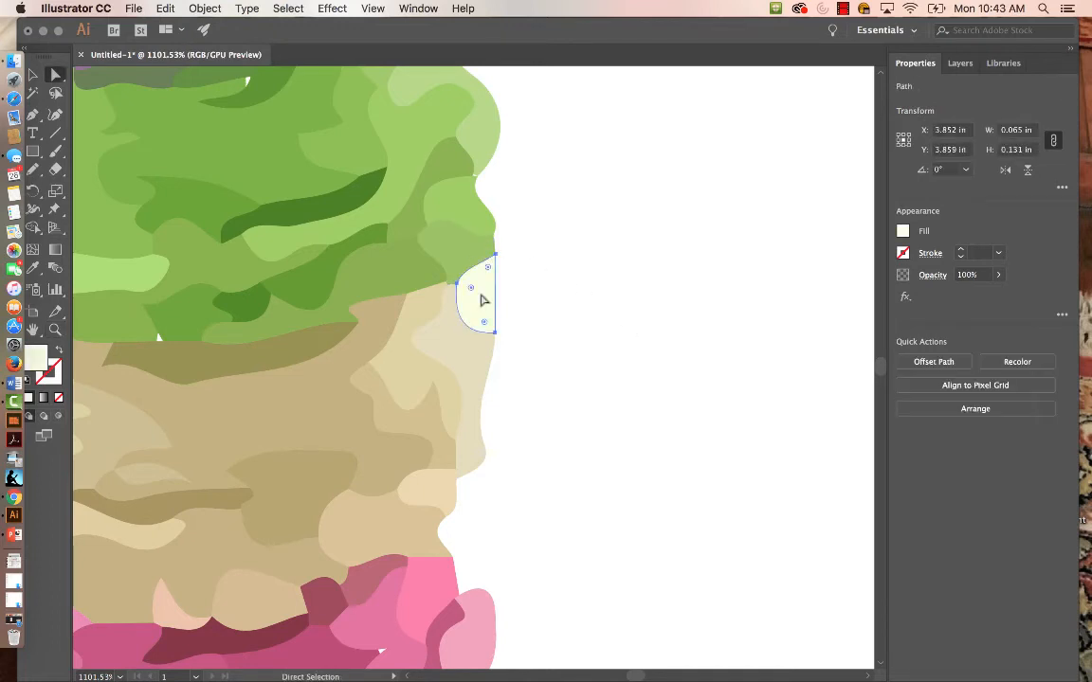
key("i")
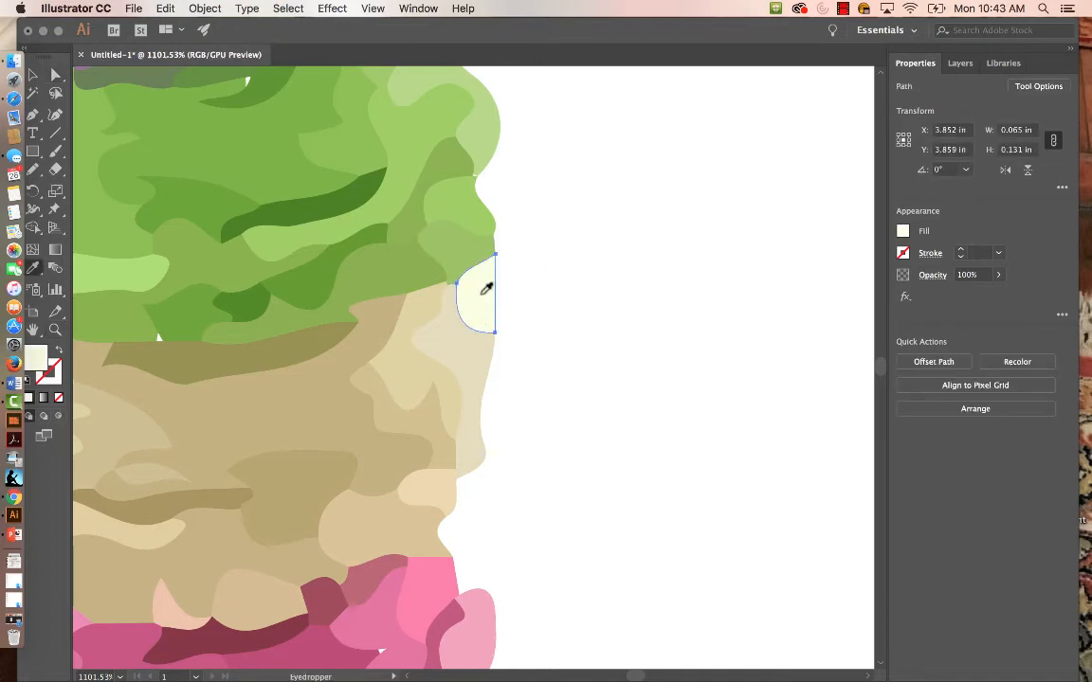
left_click(460, 327)
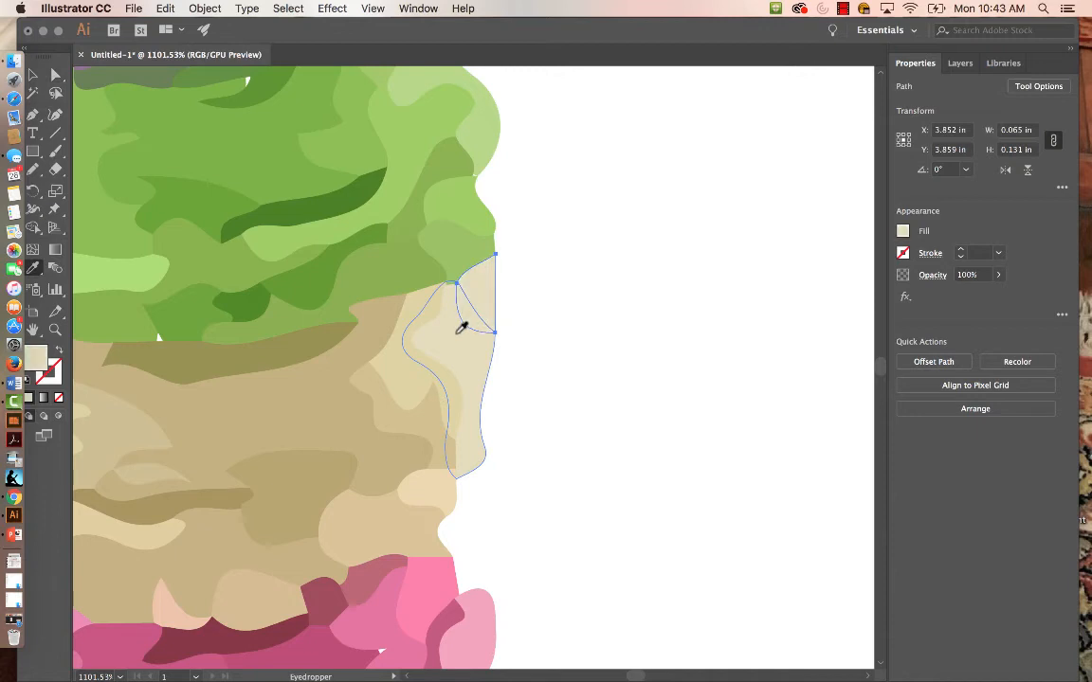
Try to redraw the beige patch's straight outer edge as an outward curve with the Pencil tool
key("n")
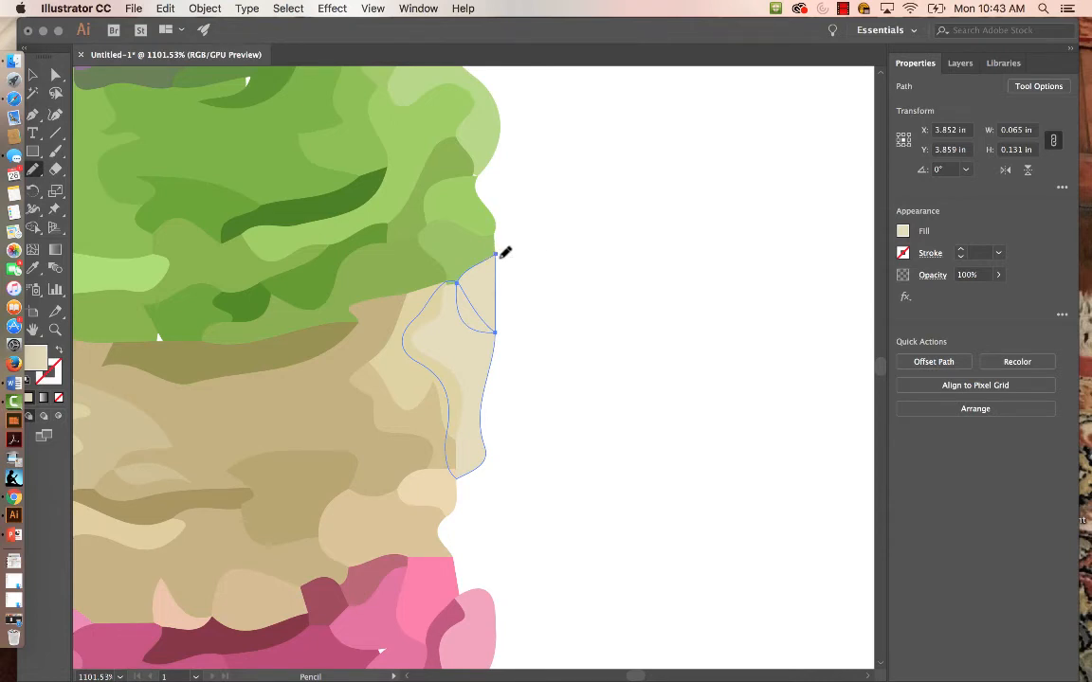
mouse_move(497, 256)
left_mouse_down()
mouse_move(503, 300)
mouse_move(482, 424)
left_mouse_up()
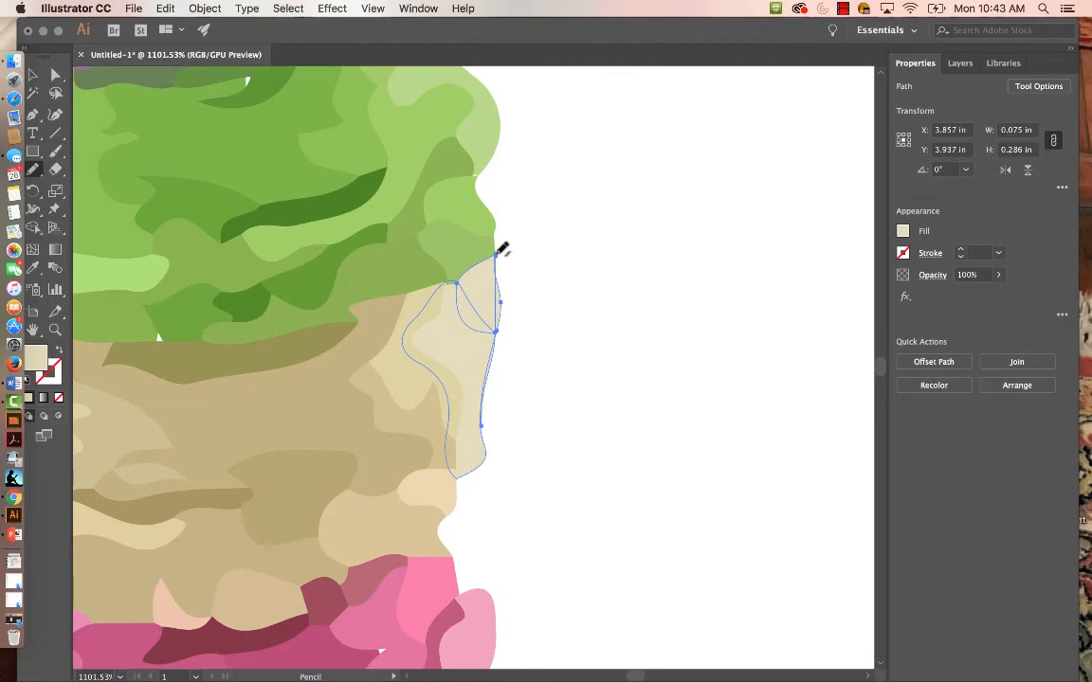
key("super")
key("super+z")
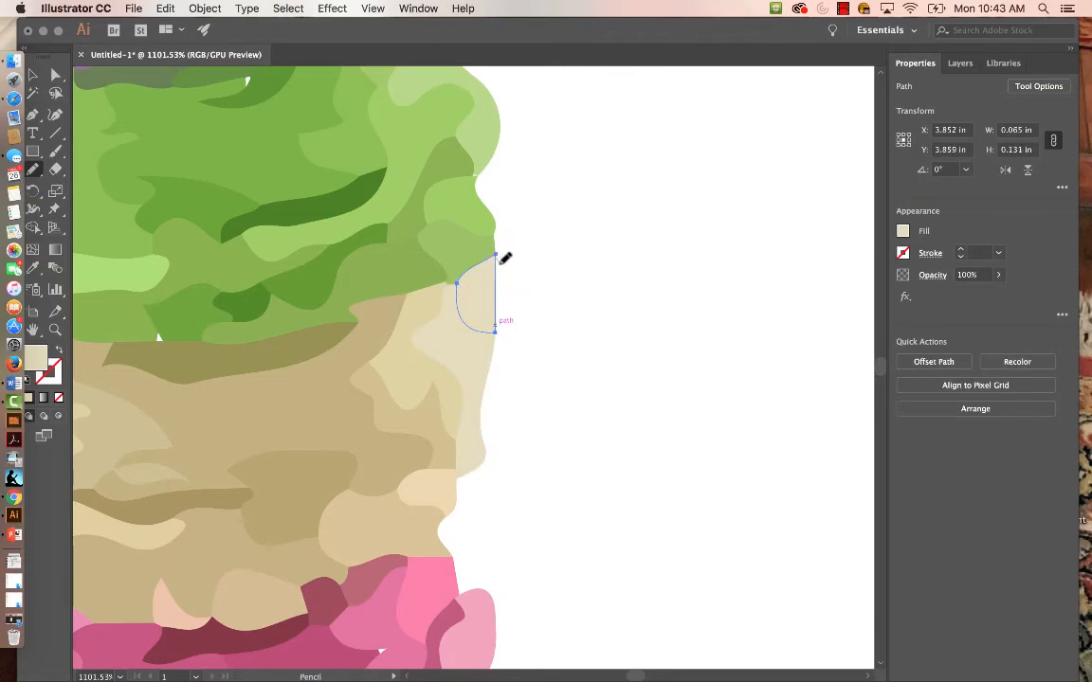
mouse_move(505, 256)
left_mouse_down()
mouse_move(505, 311)
mouse_move(489, 345)
left_mouse_up()
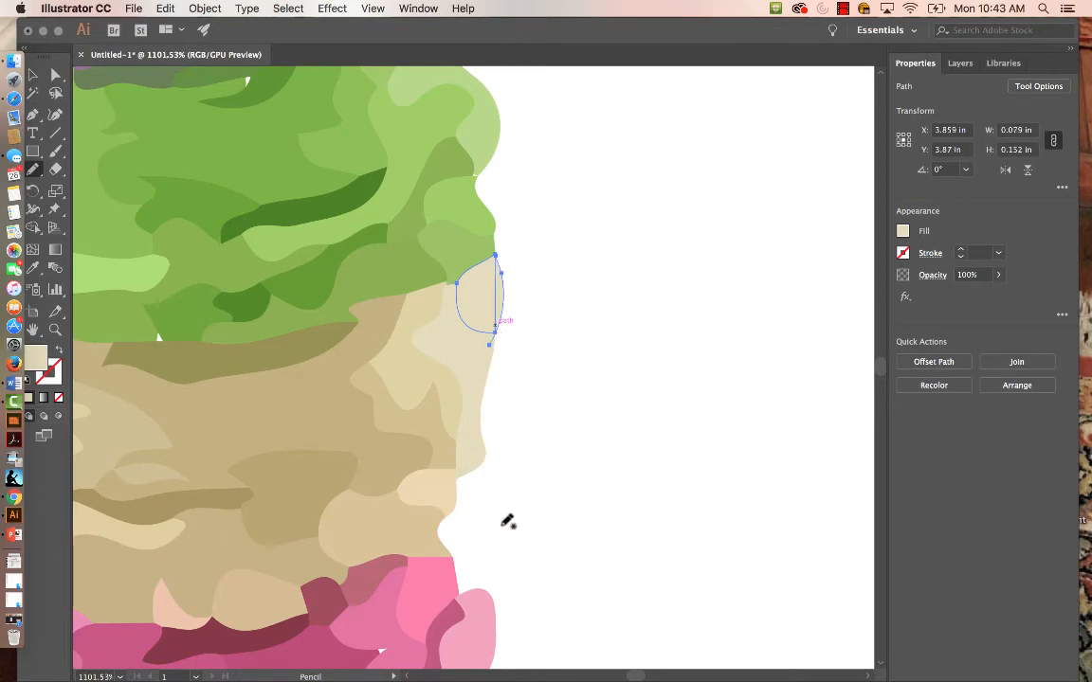
mouse_move(495, 254)
left_mouse_down()
mouse_move(458, 214)
mouse_move(454, 282)
left_mouse_up()
Bulge the beige patch's straight outer edge outward with the Curvature tool to a patch width of about 0.09 in, and deselect it
left_click(56, 115)
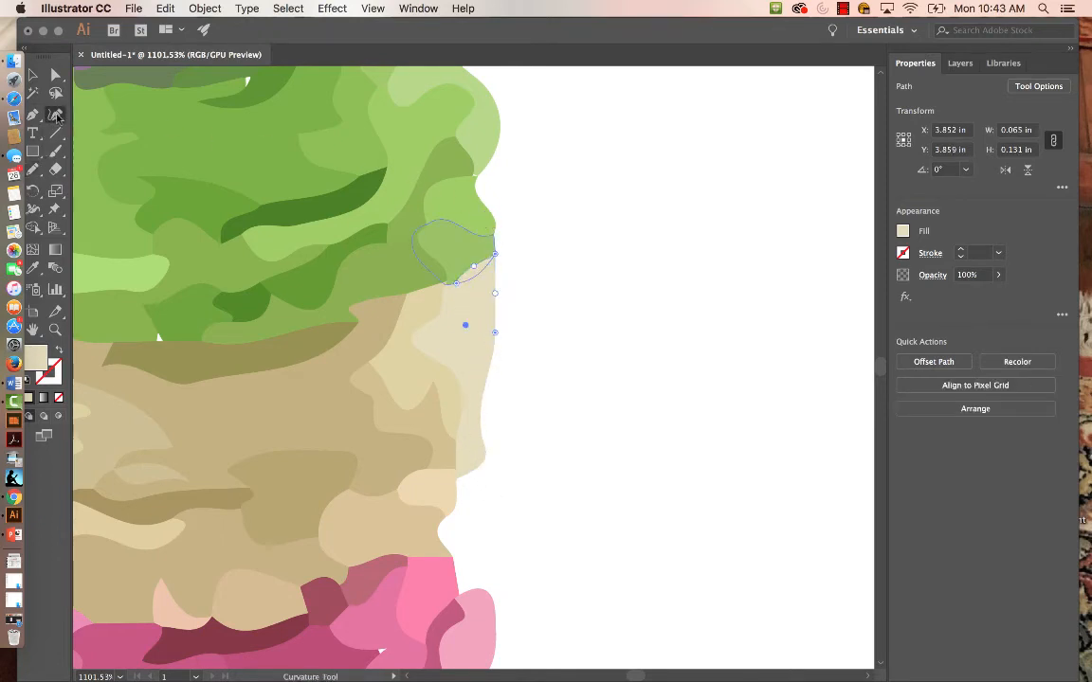
left_click(494, 294)
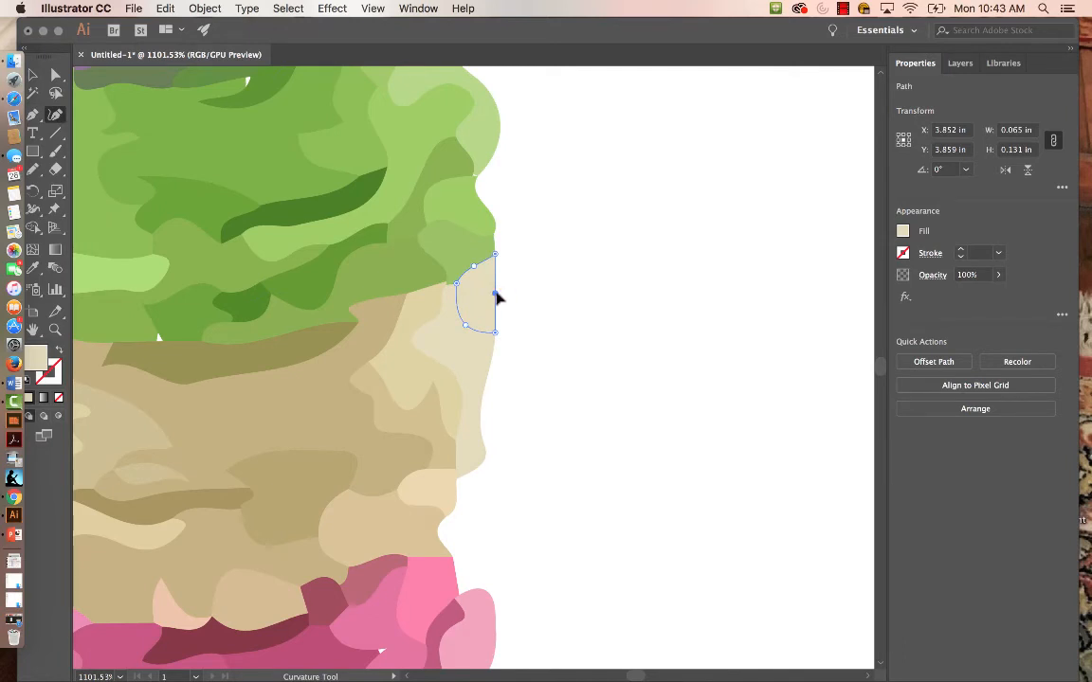
left_click_drag(495, 294, 510, 292)
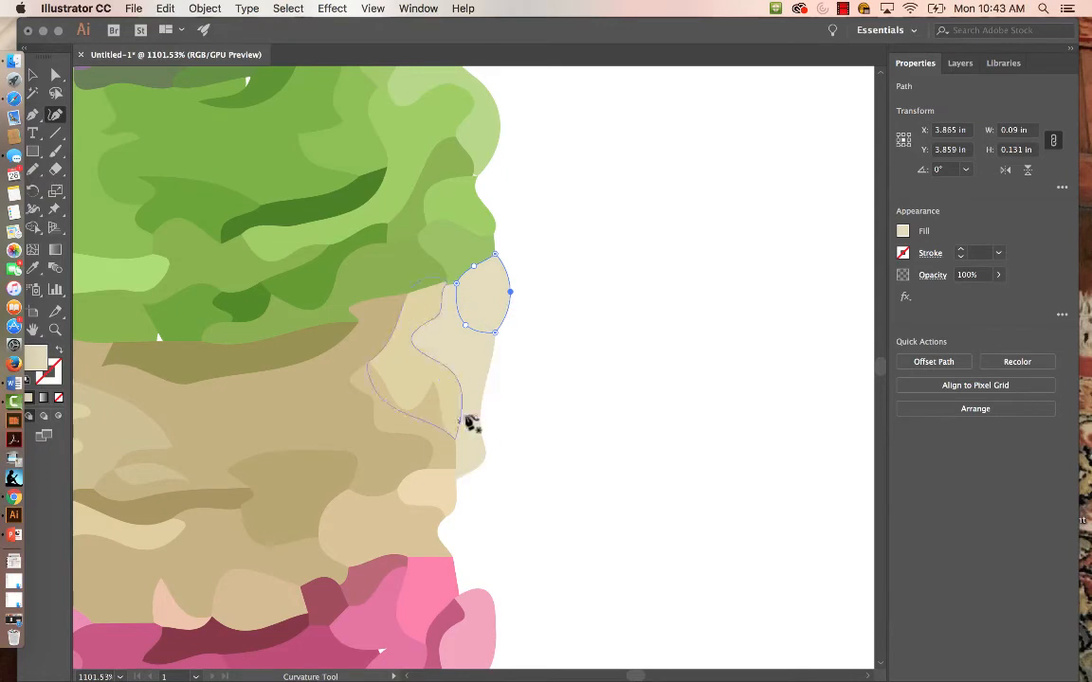
key("v")
left_click(825, 472)
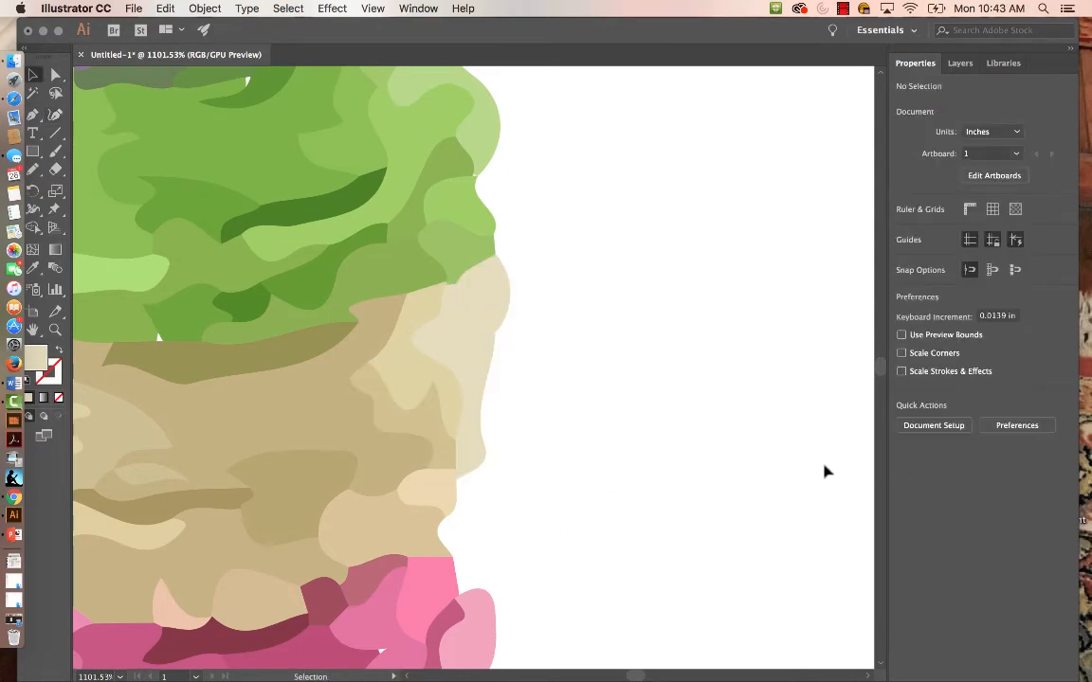
Scale the whole ice cream cone group up proportionally to about 7.19 in tall and move it near the artboard's center
key("super+0")
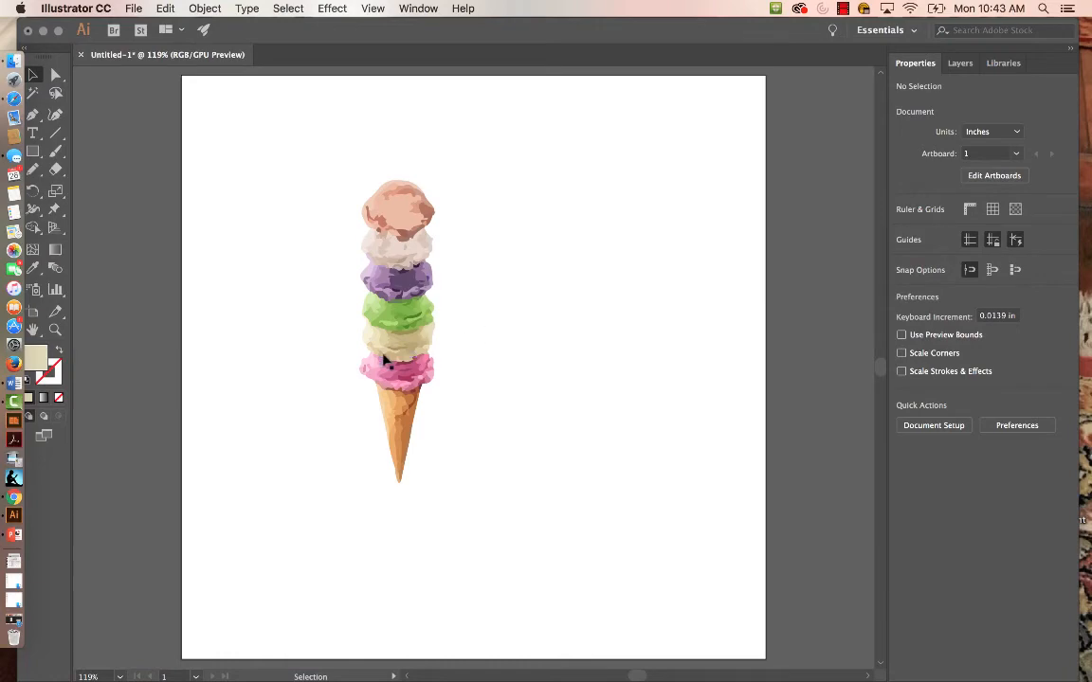
left_click(365, 327)
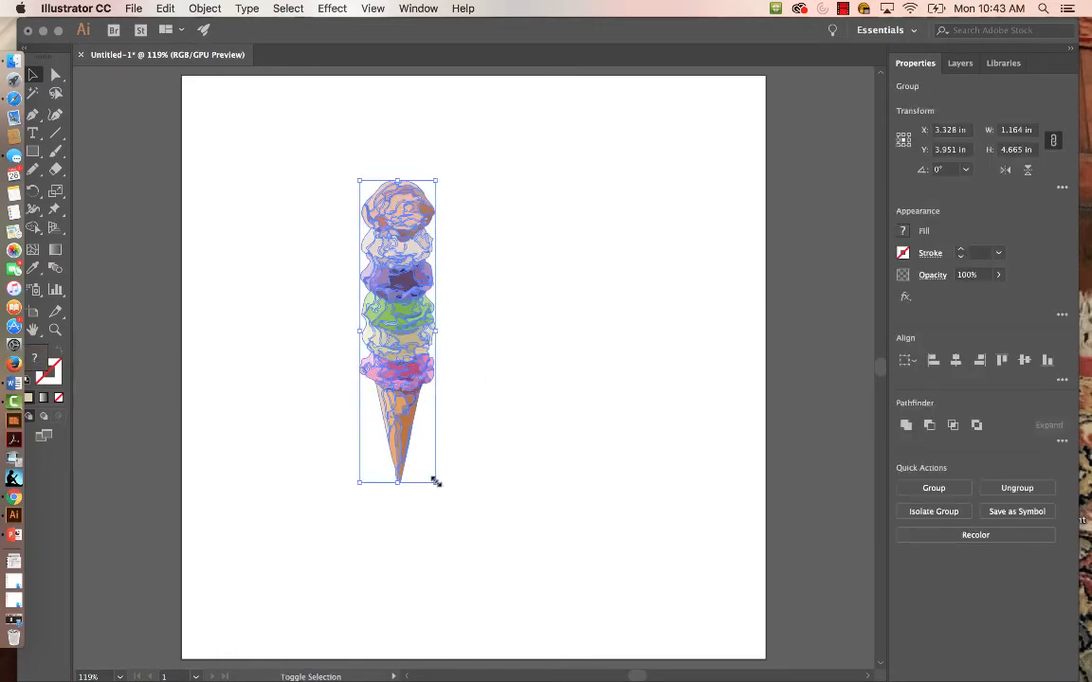
left_click_drag(436, 485, 616, 625)
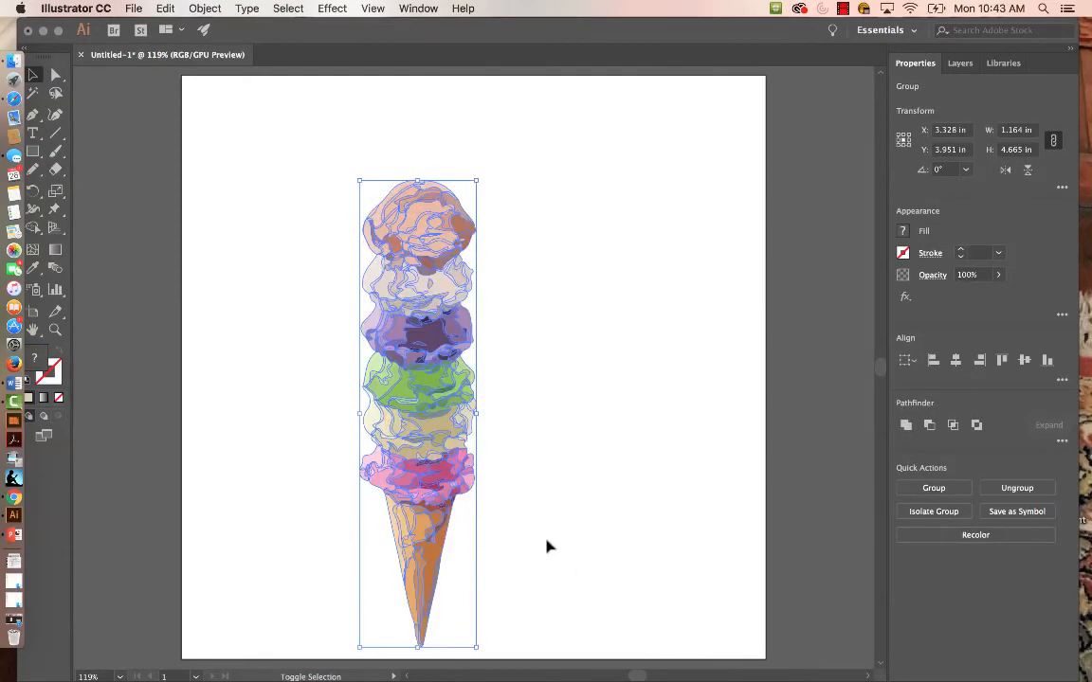
left_click_drag(452, 461, 495, 380)
left_click(558, 528)
left_click(464, 455)
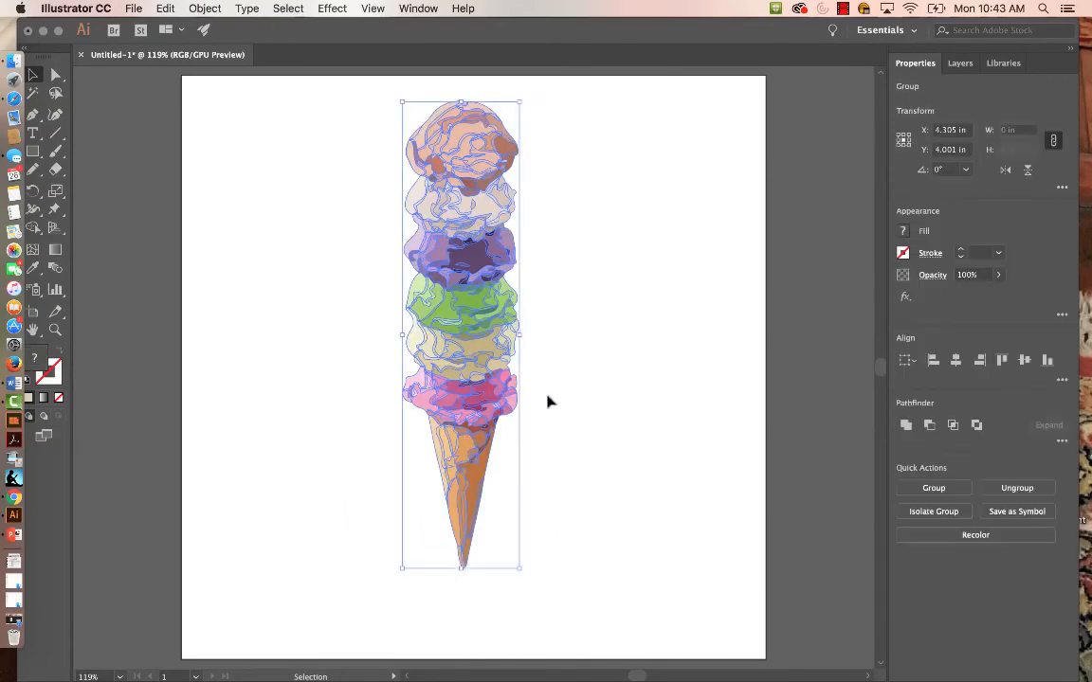
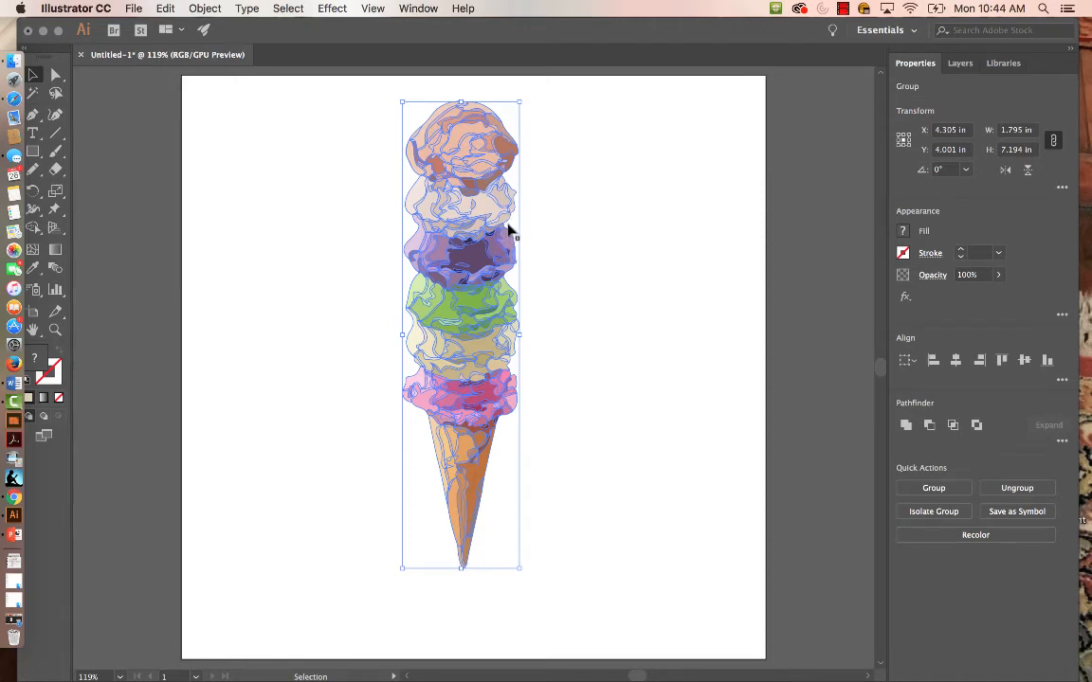
Set the cone group's height to 2.5 in with its proportions constrained, and deselect it
left_click(1001, 151)
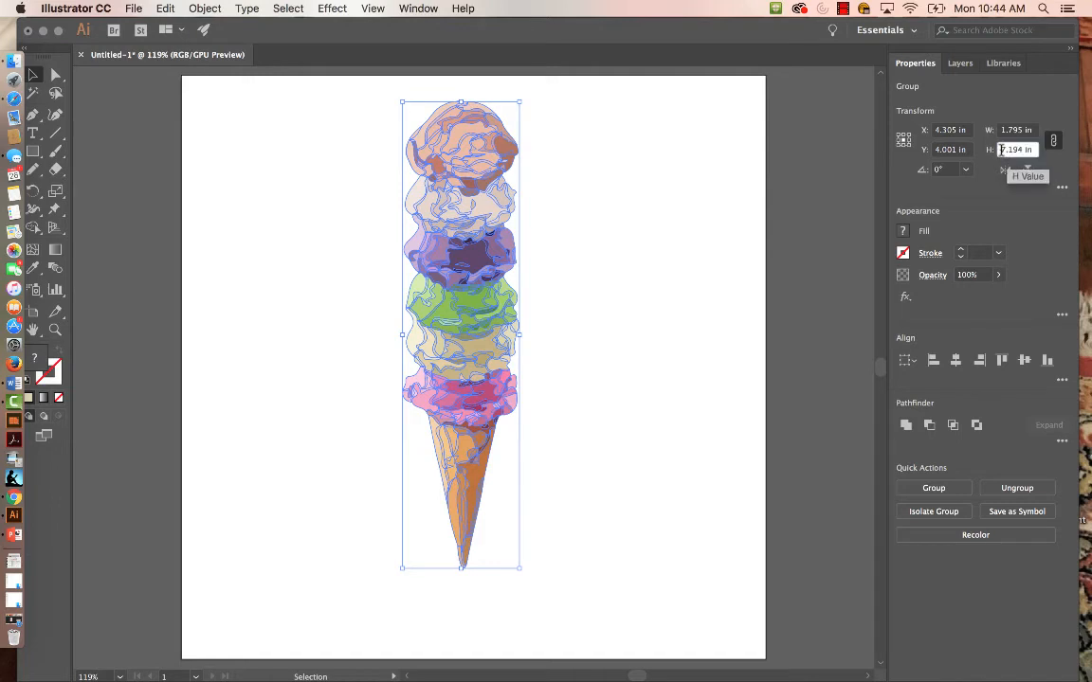
left_click_drag(1002, 150, 1020, 150)
type("2.5")
key("Return")
left_click(621, 392)
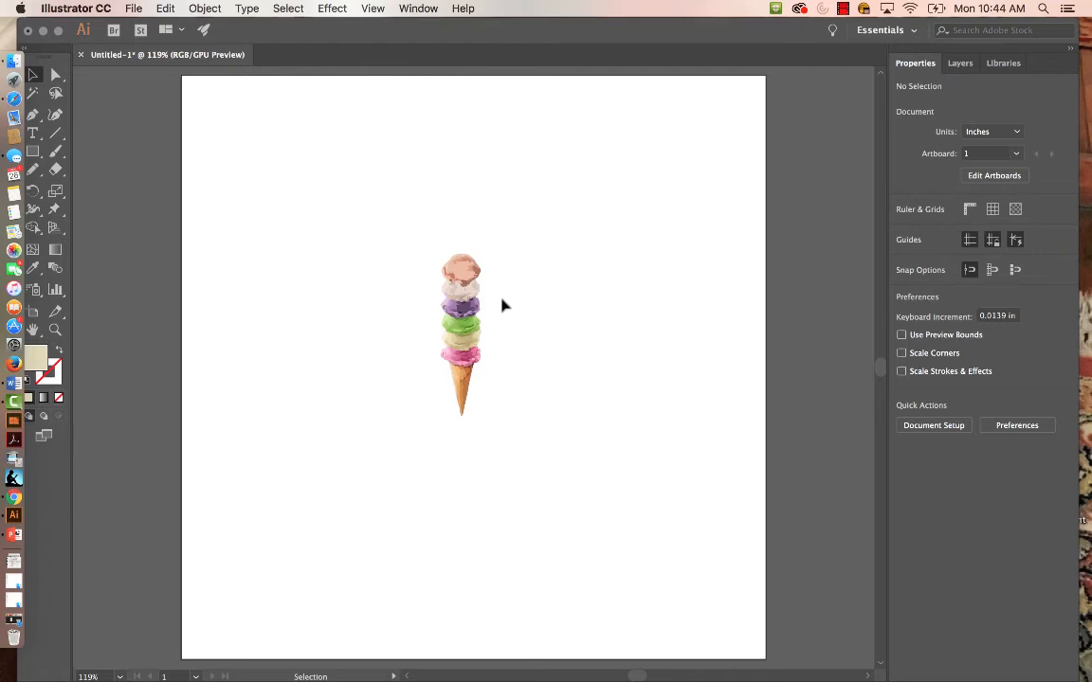
Move the cone group horizontally into the left half of the artboard and deselect it
left_click_drag(447, 38, 466, 38)
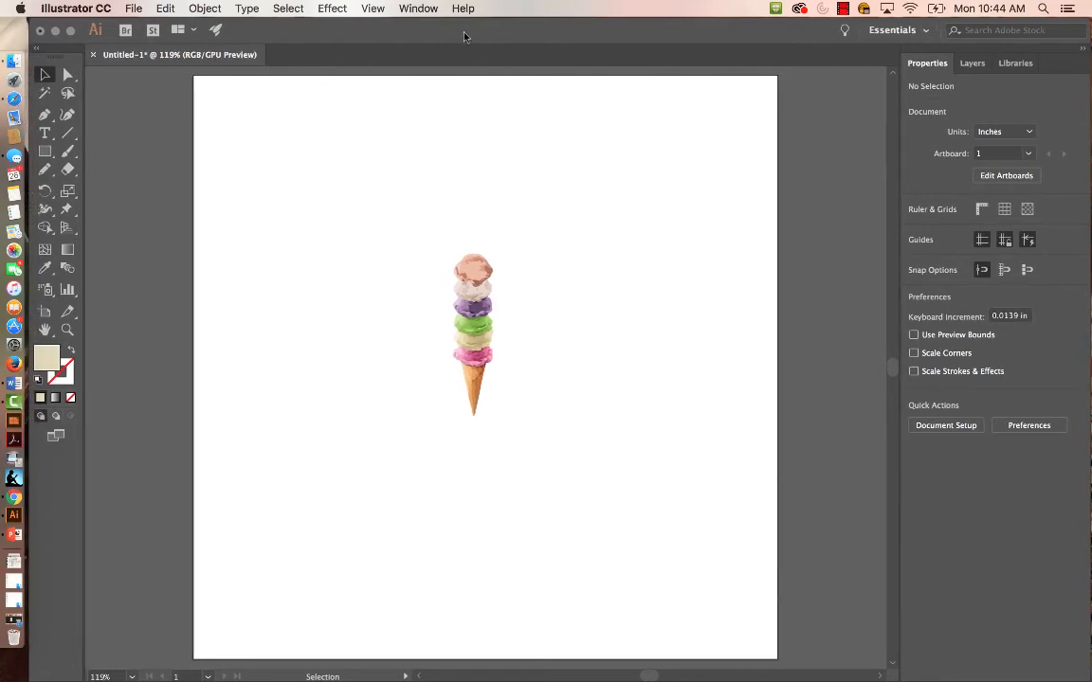
left_click(490, 282)
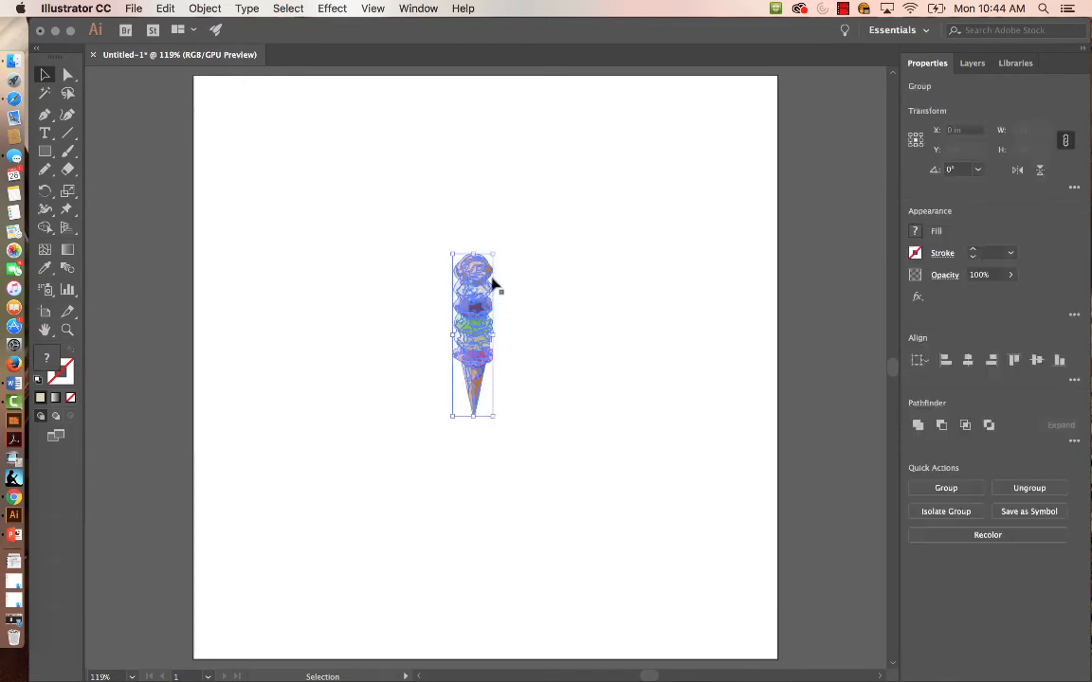
left_click_drag(472, 331, 316, 326)
left_click(443, 374)
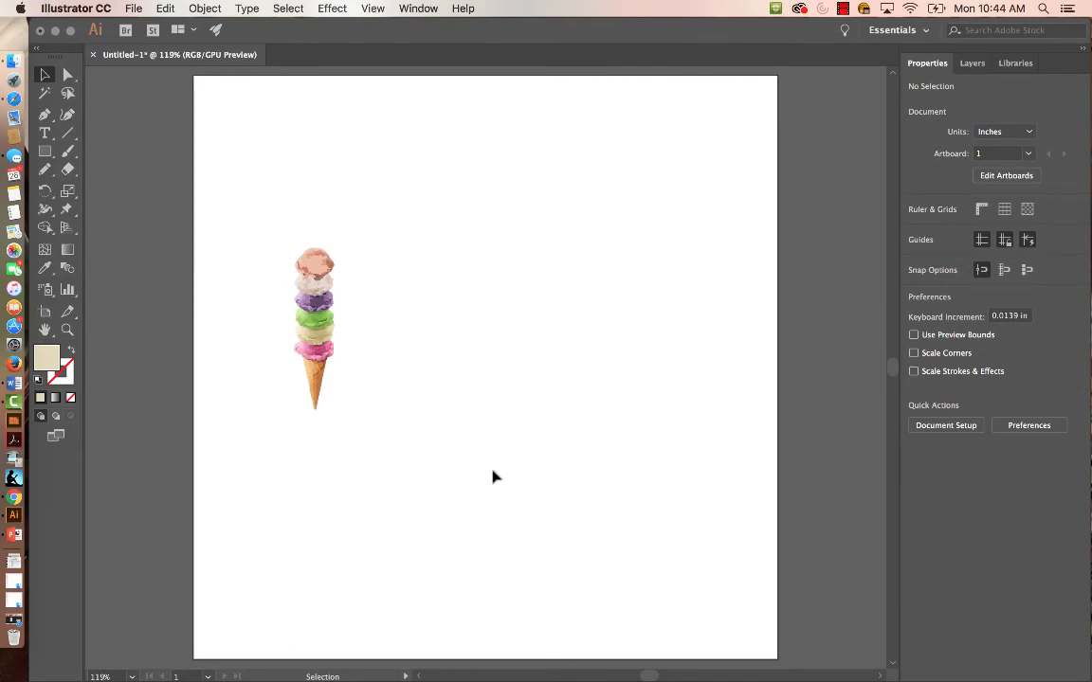
Tear off the Type tool group as a floating panel and place it over the upper middle of the artboard
left_click(44, 132)
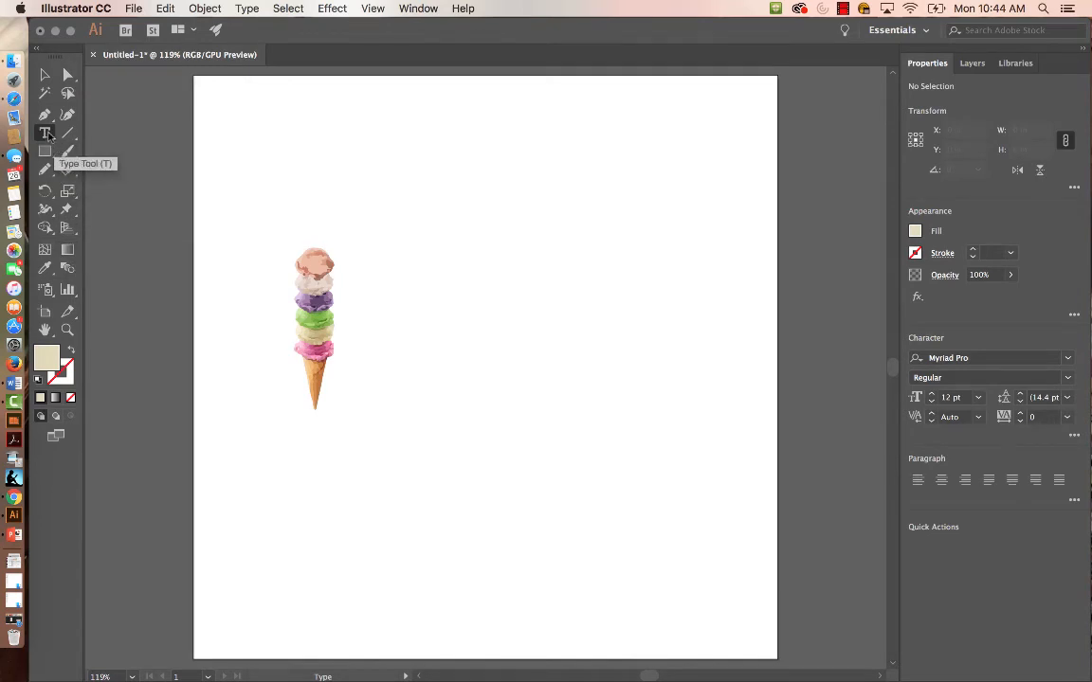
left_click(47, 135)
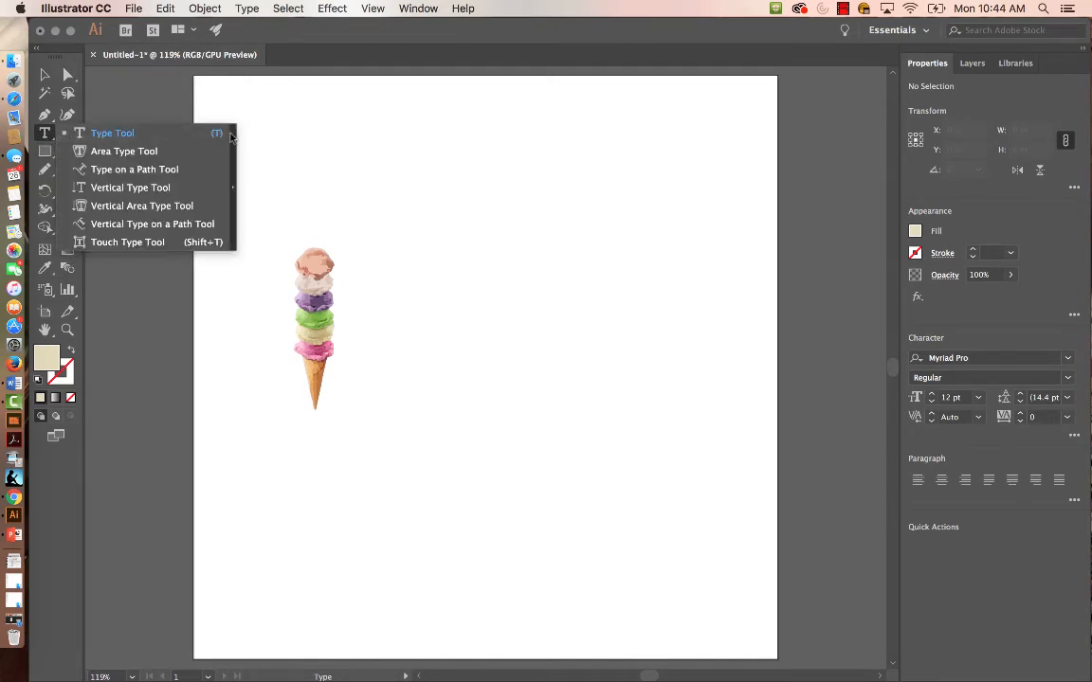
left_click(234, 194)
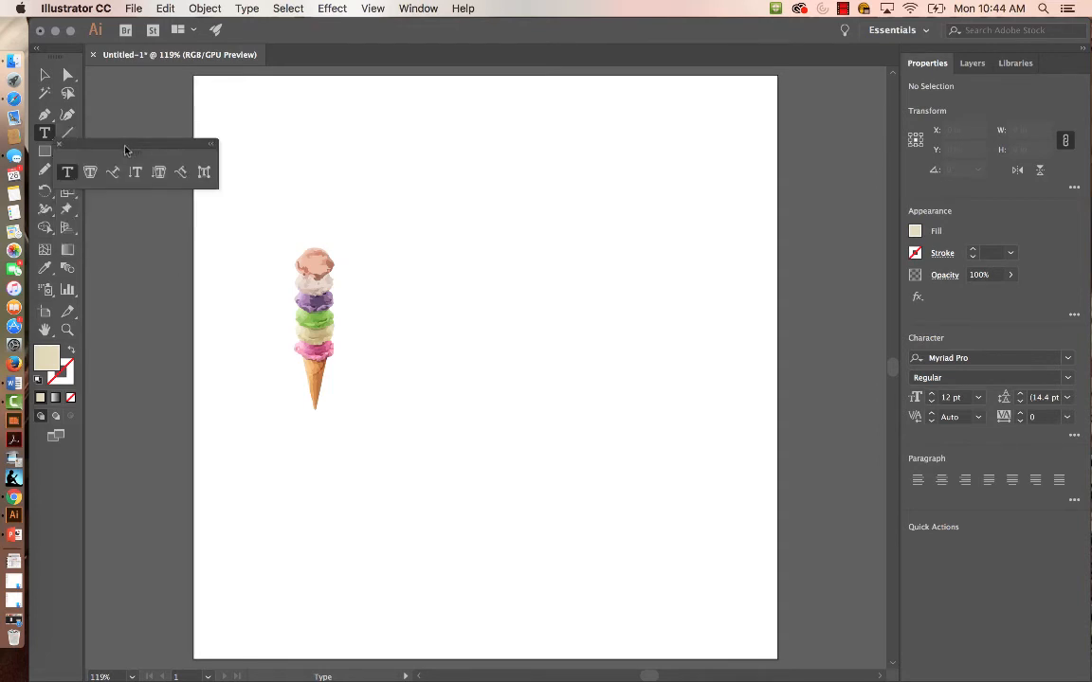
left_click_drag(127, 151, 501, 102)
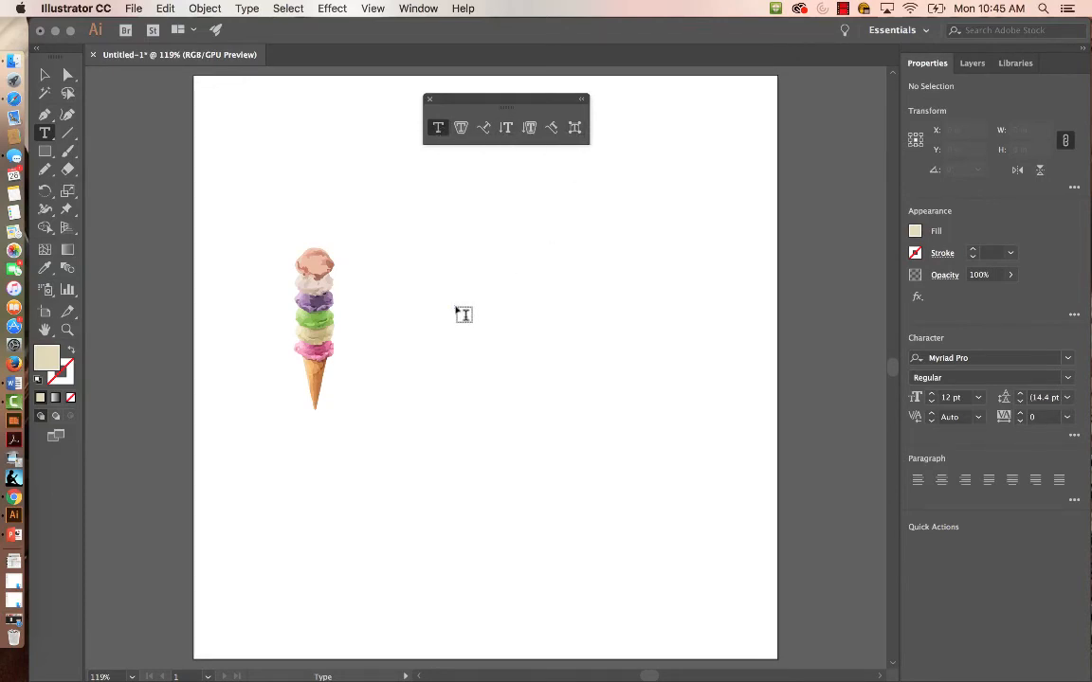
Place a line of placeholder point text to the right of the cone and set its font size to 36 pt
left_click(461, 308)
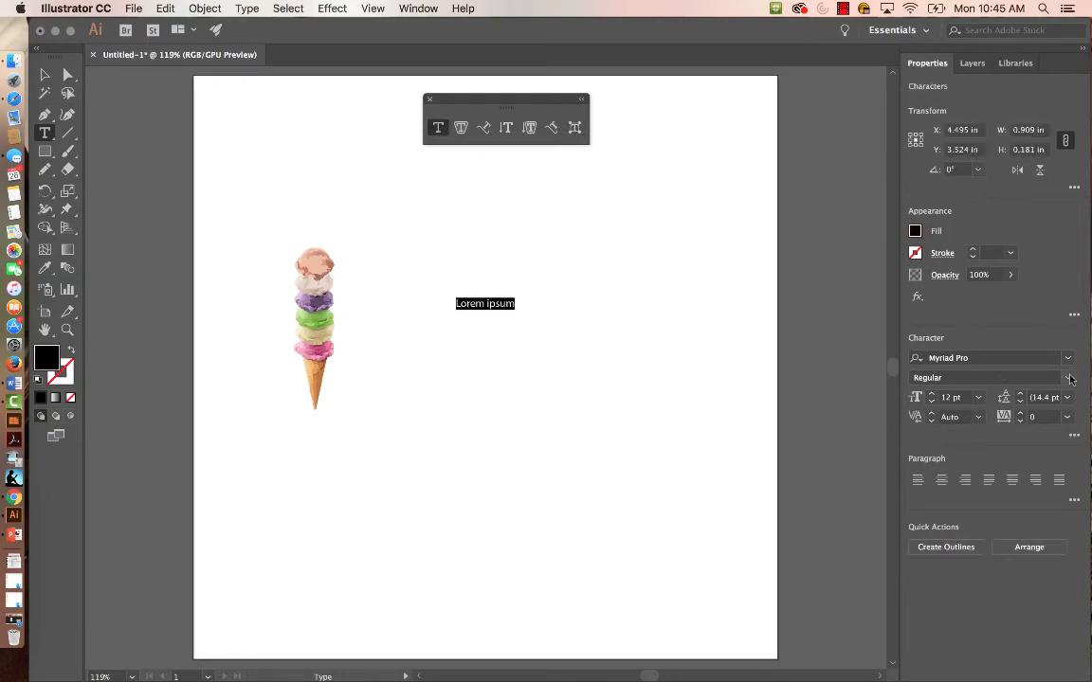
left_click(978, 397)
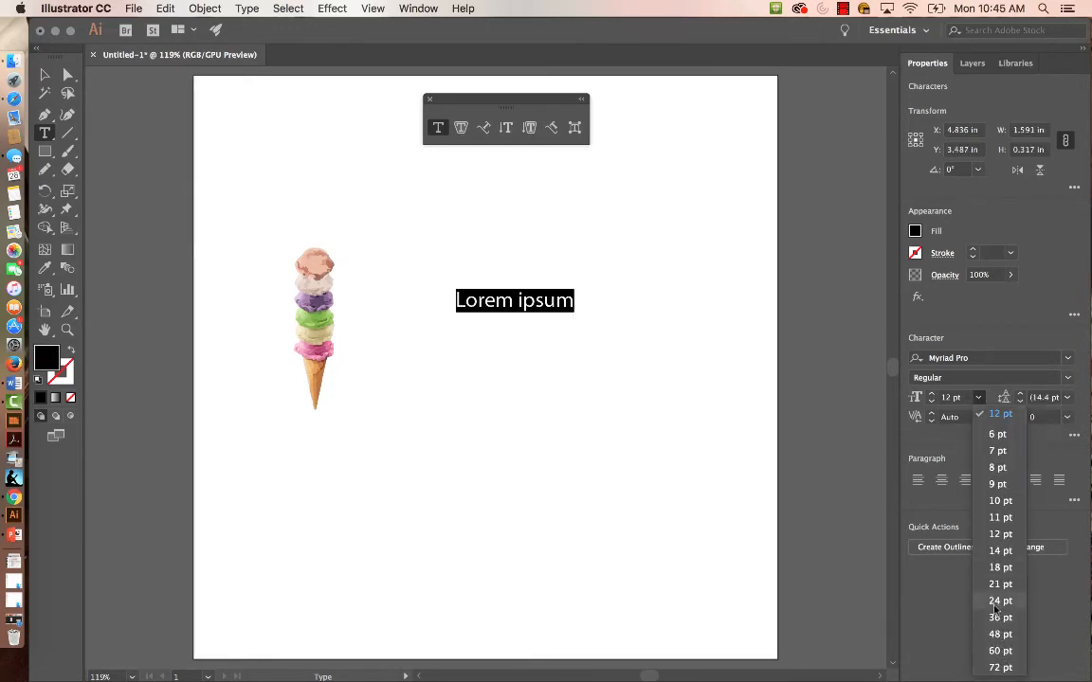
left_click(994, 618)
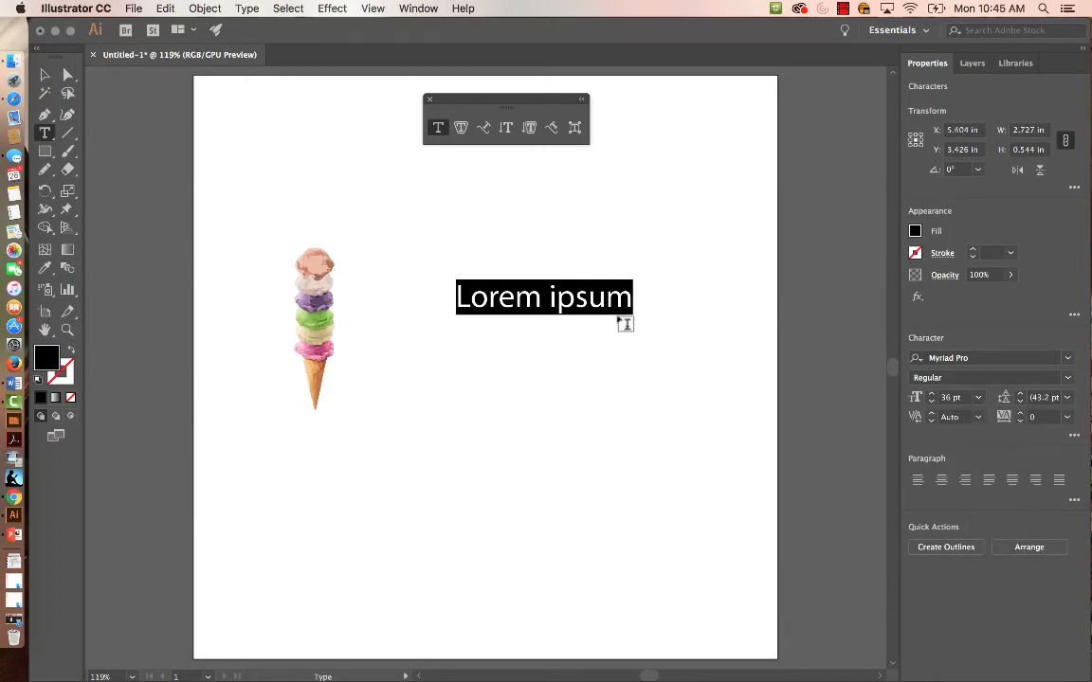
Change the placeholder text's font to Snell Roundhand with the Bold style
left_click(1067, 359)
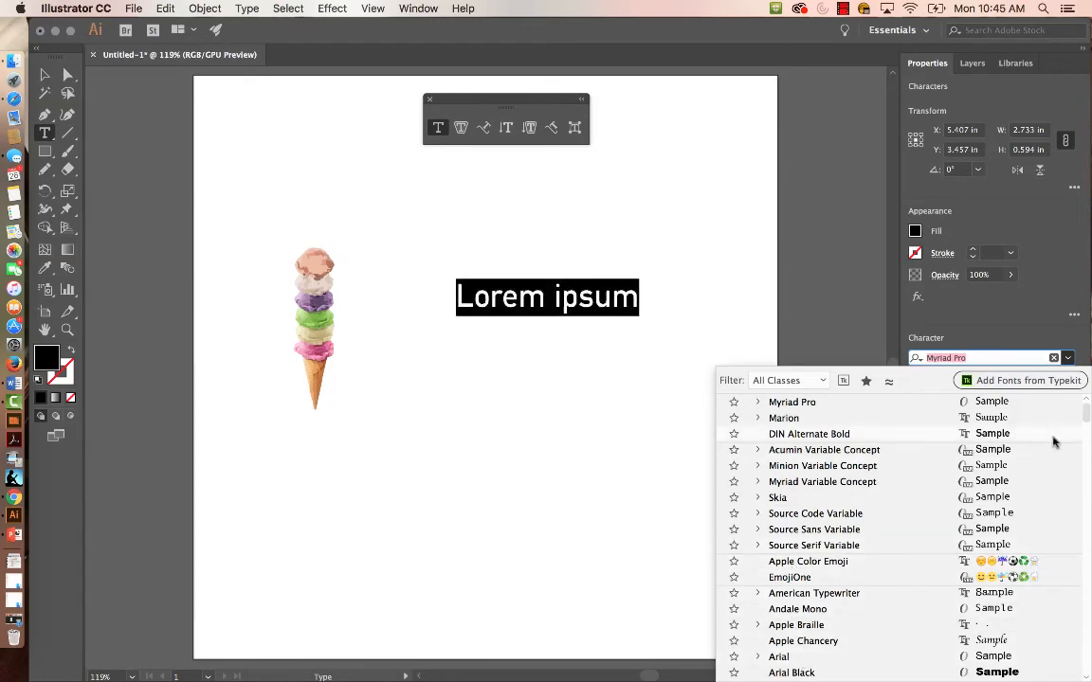
left_click_drag(1084, 415, 1071, 471)
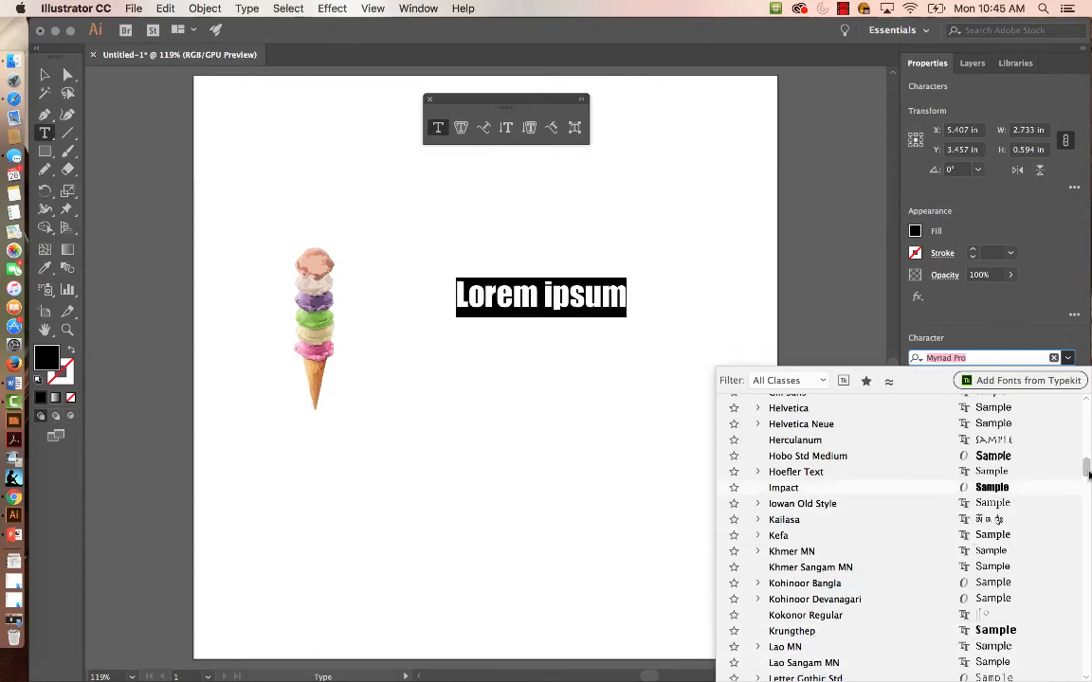
left_click_drag(1087, 471, 1078, 502)
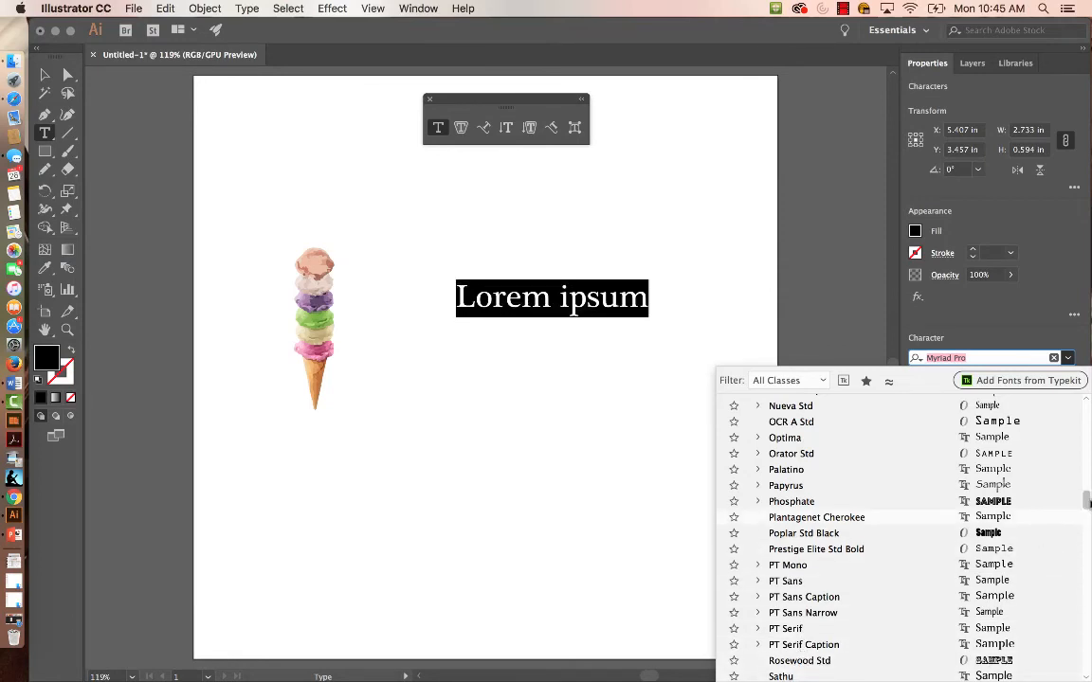
left_click_drag(1087, 503, 1078, 531)
scroll(1078, 528, "up", 1)
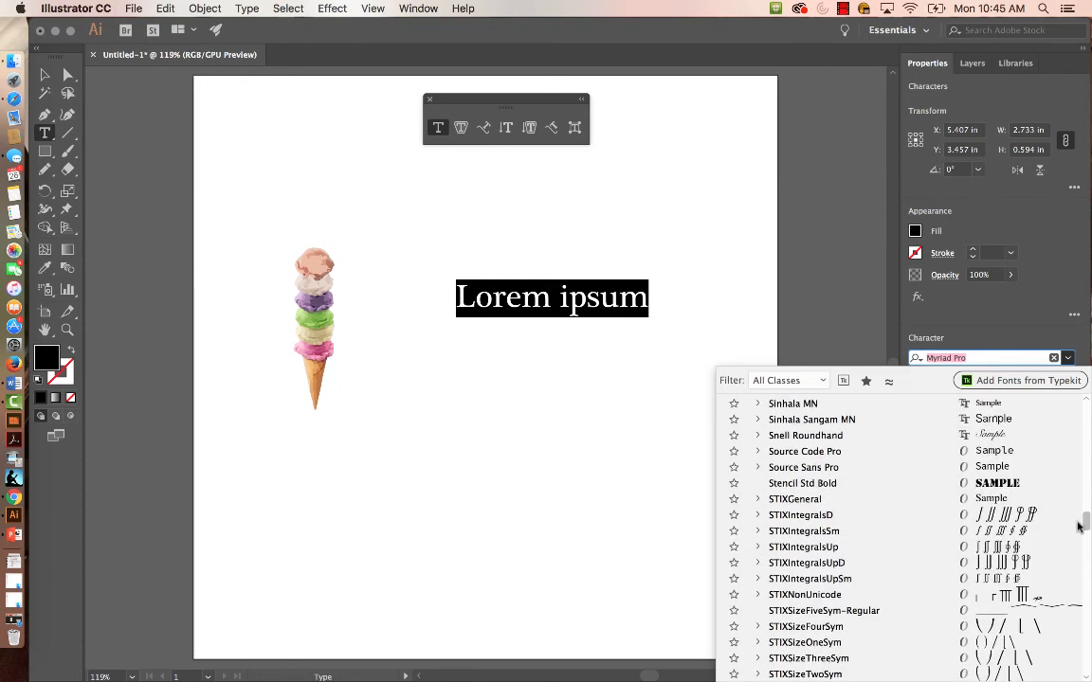
left_click(811, 435)
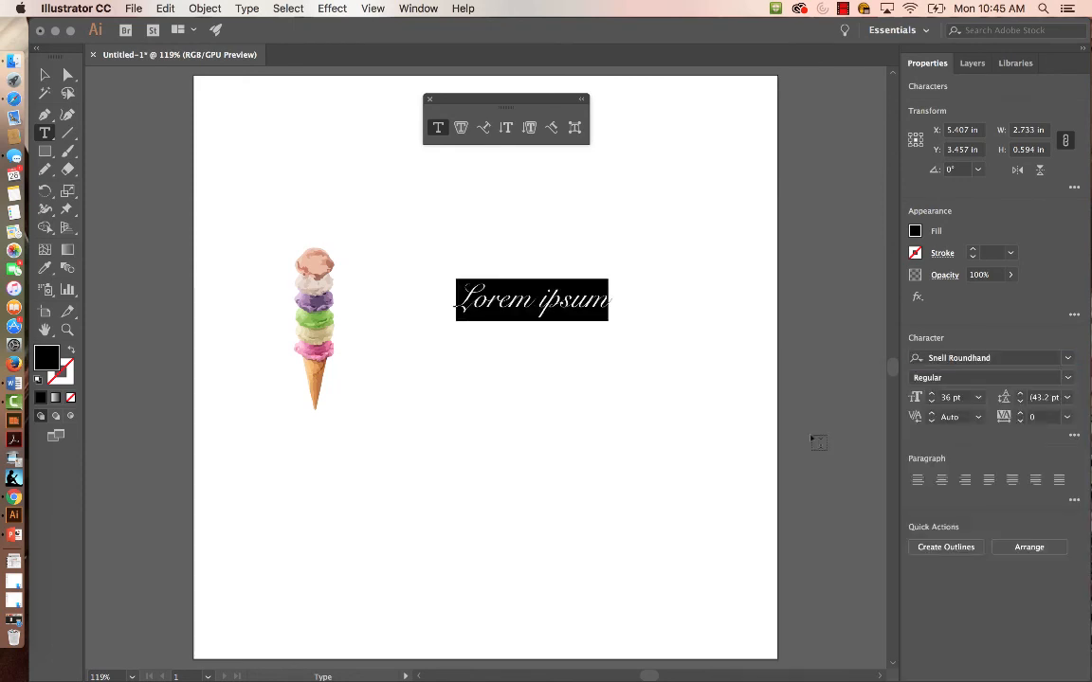
left_click(1068, 378)
left_click(1012, 417)
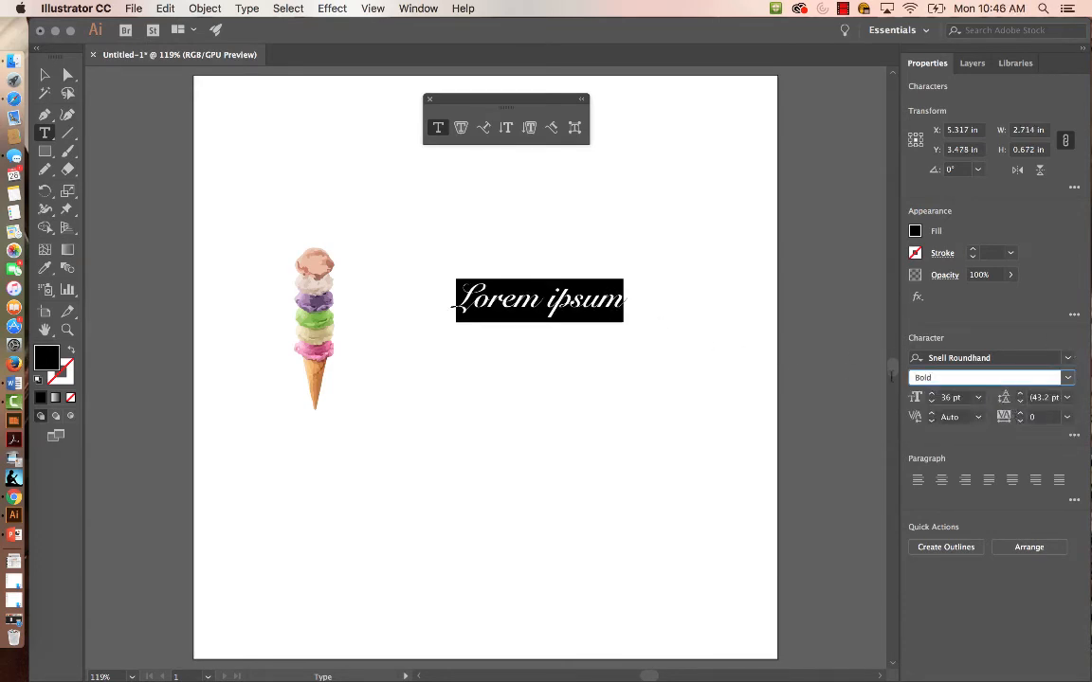
Set the placeholder text's font size to 48 pt and open the size value for editing
left_click(978, 397)
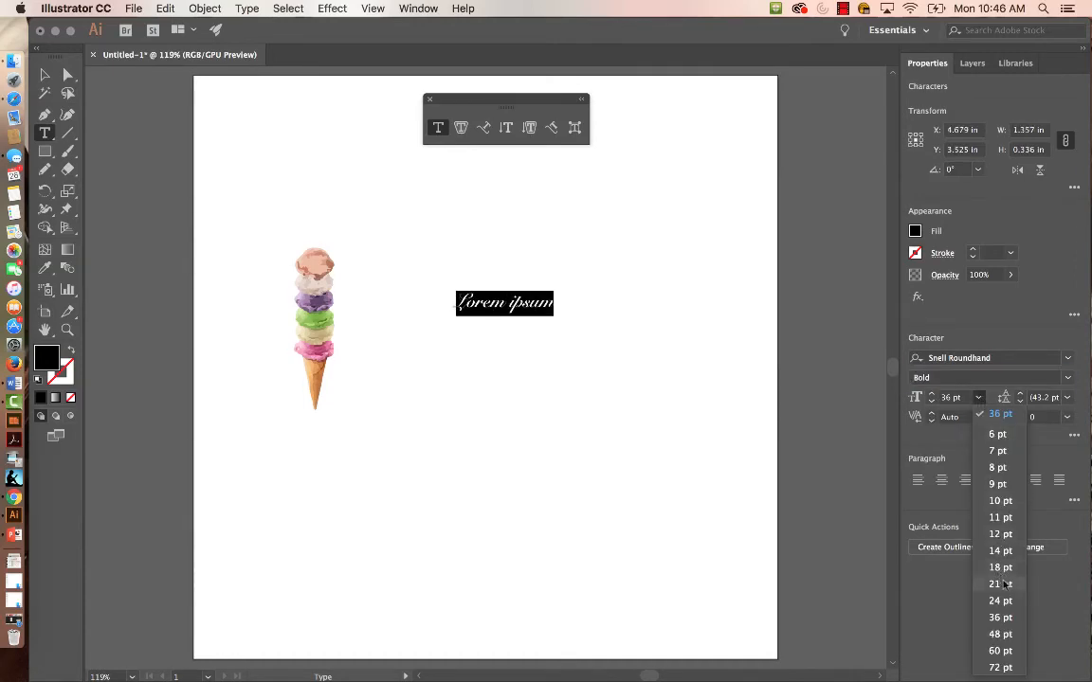
left_click(1003, 635)
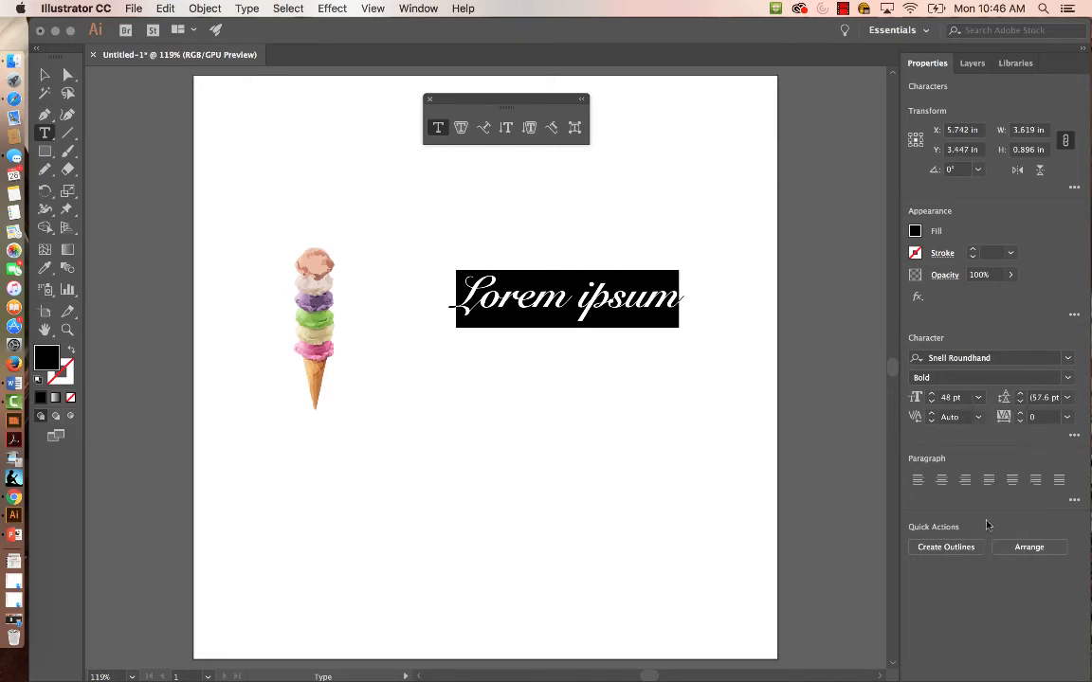
left_click(953, 398)
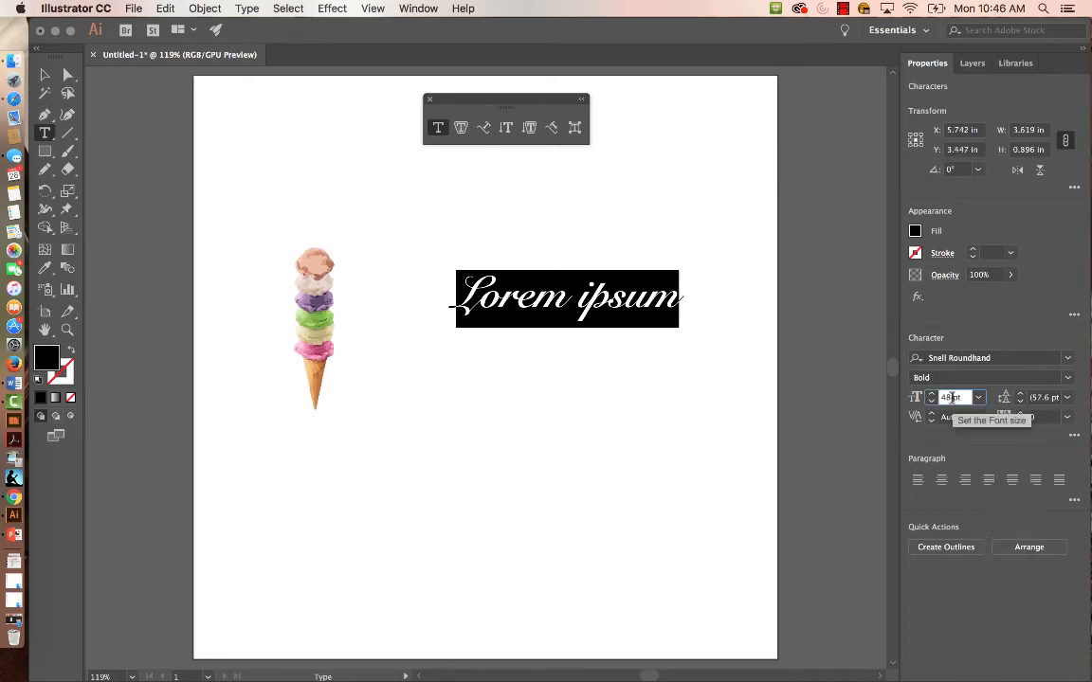
double_click(951, 398)
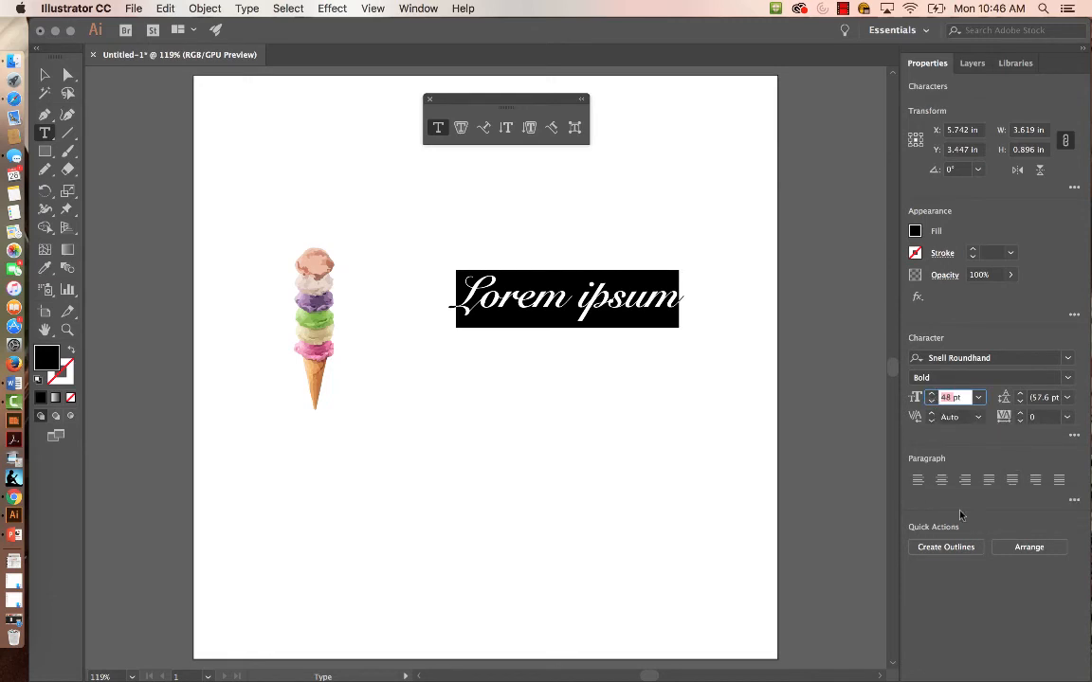
Set the placeholder text's font size to 39 pt and replace its wording with "dreamy"
type("39")
key("Return")
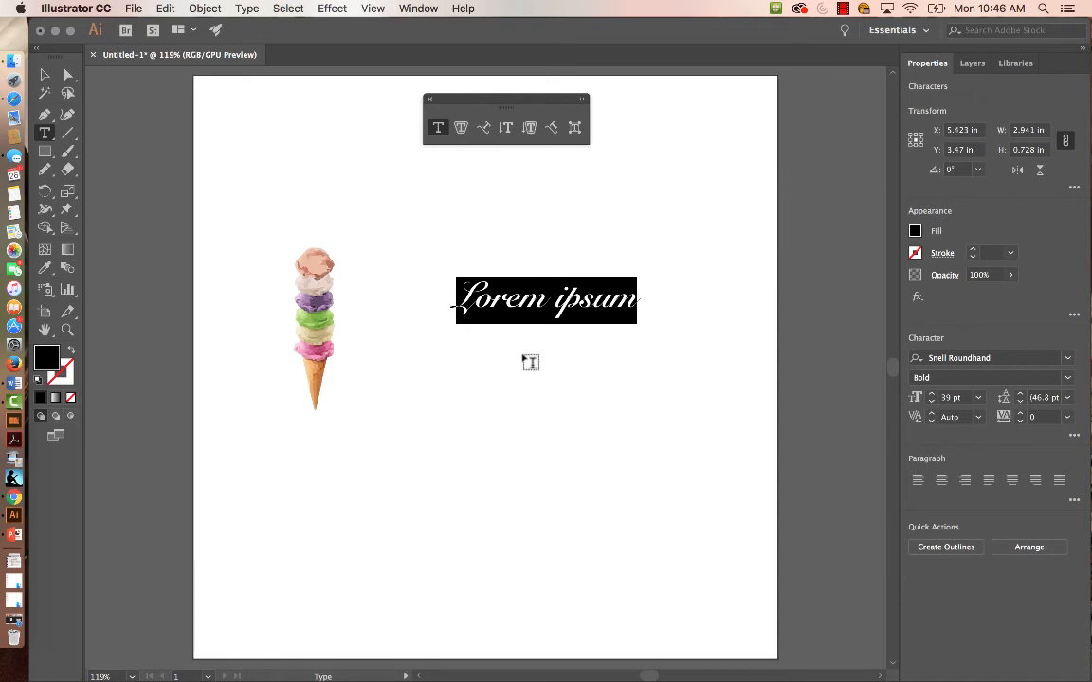
type("dreamy")
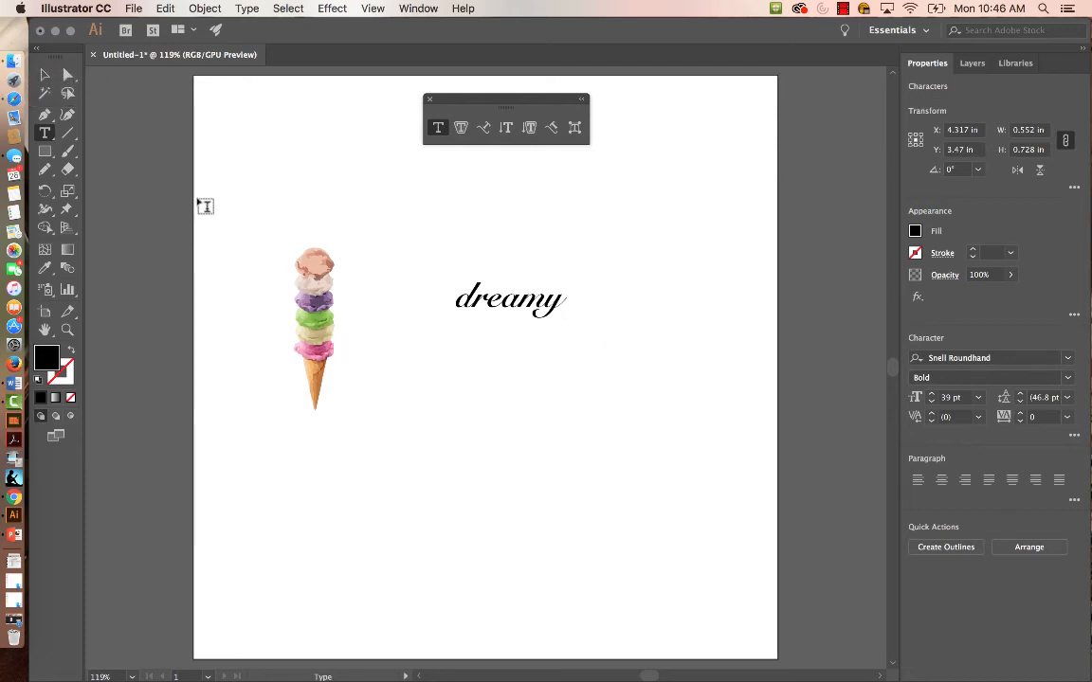
type("v")
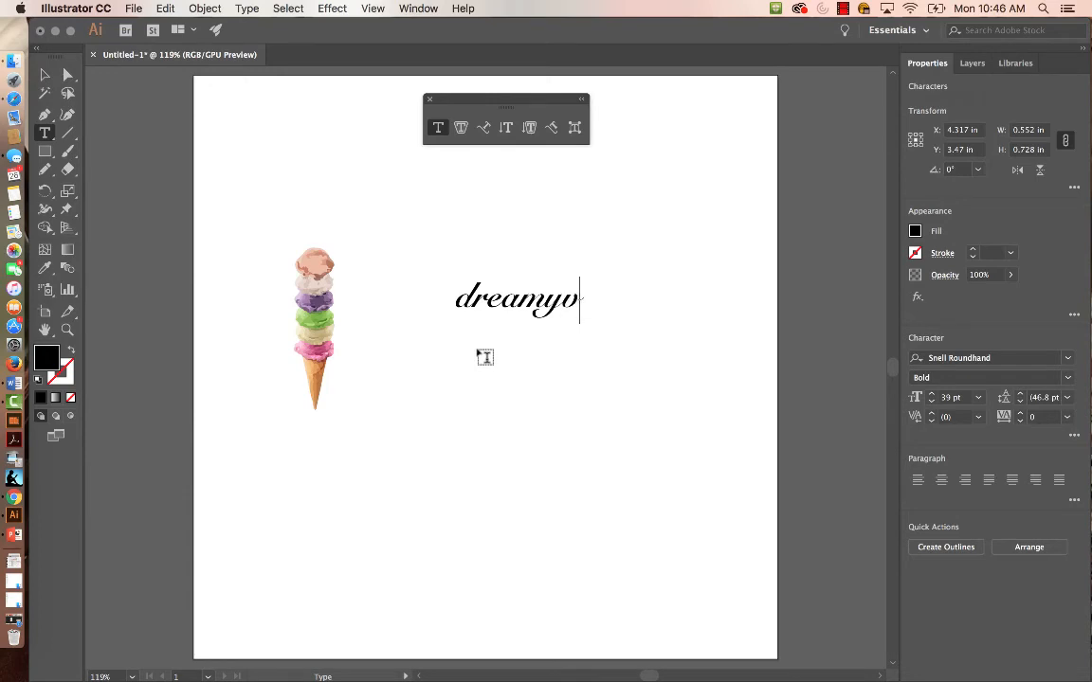
key("BackSpace")
key("Escape")
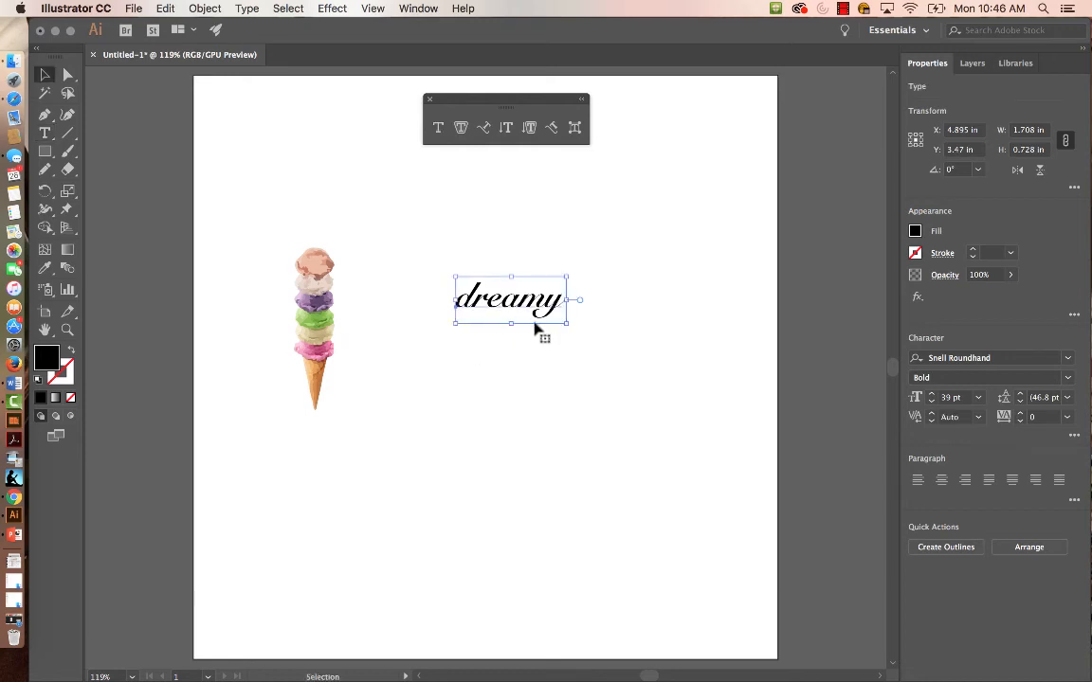
Move the "dreamy" text close beside the cone, level with the purple scoop
left_click_drag(536, 327, 453, 344)
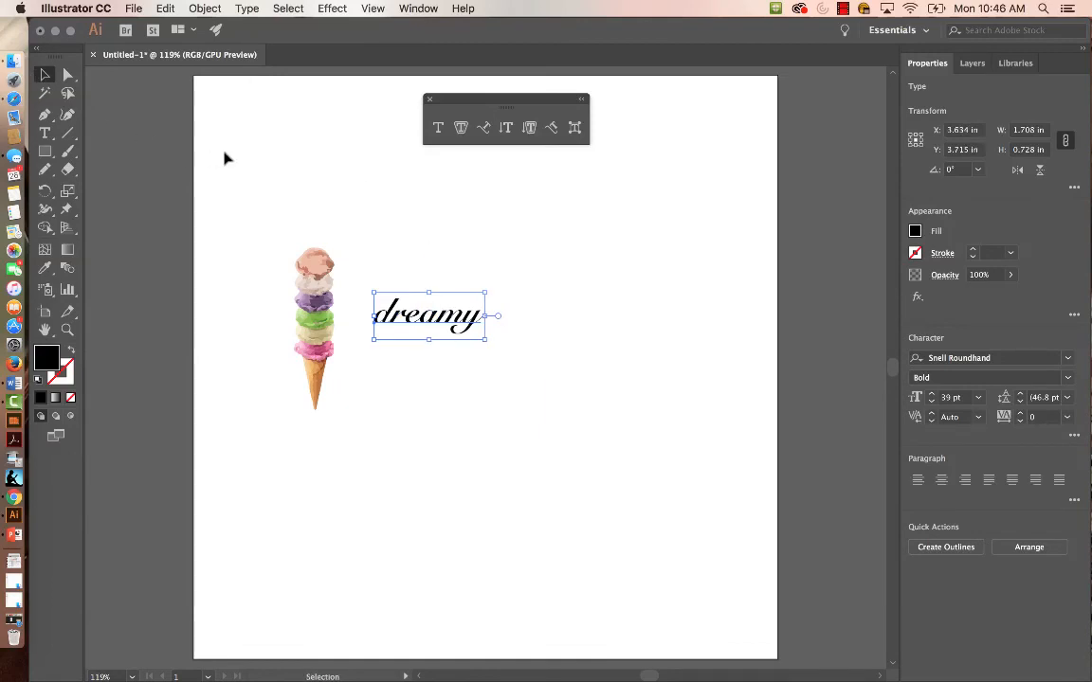
left_click(436, 287)
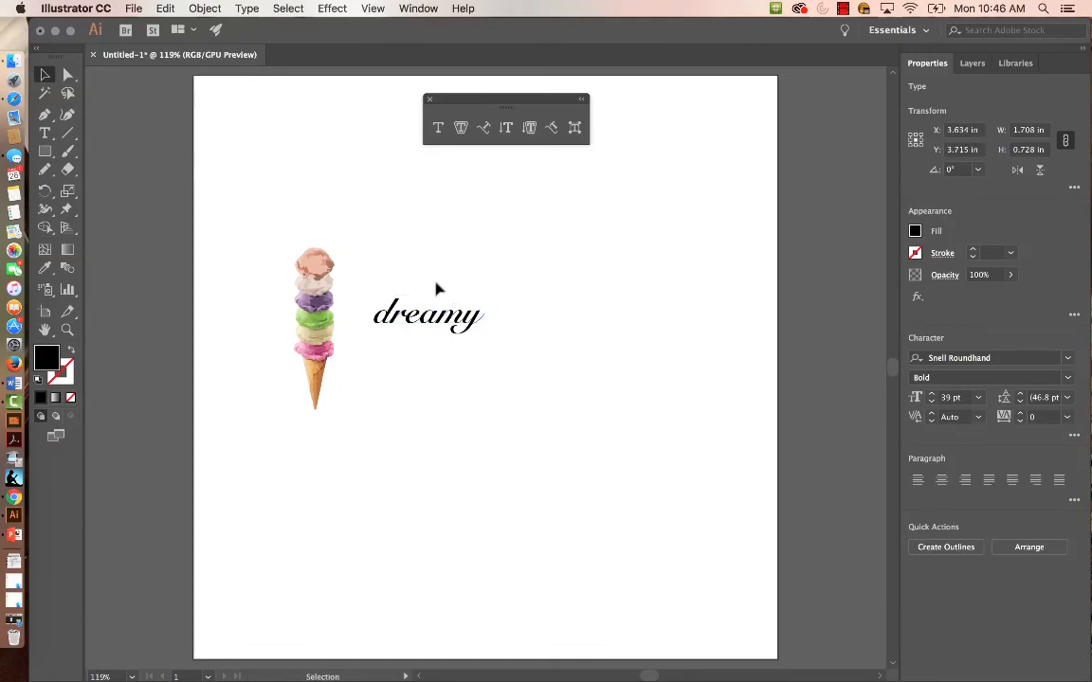
left_click(461, 301)
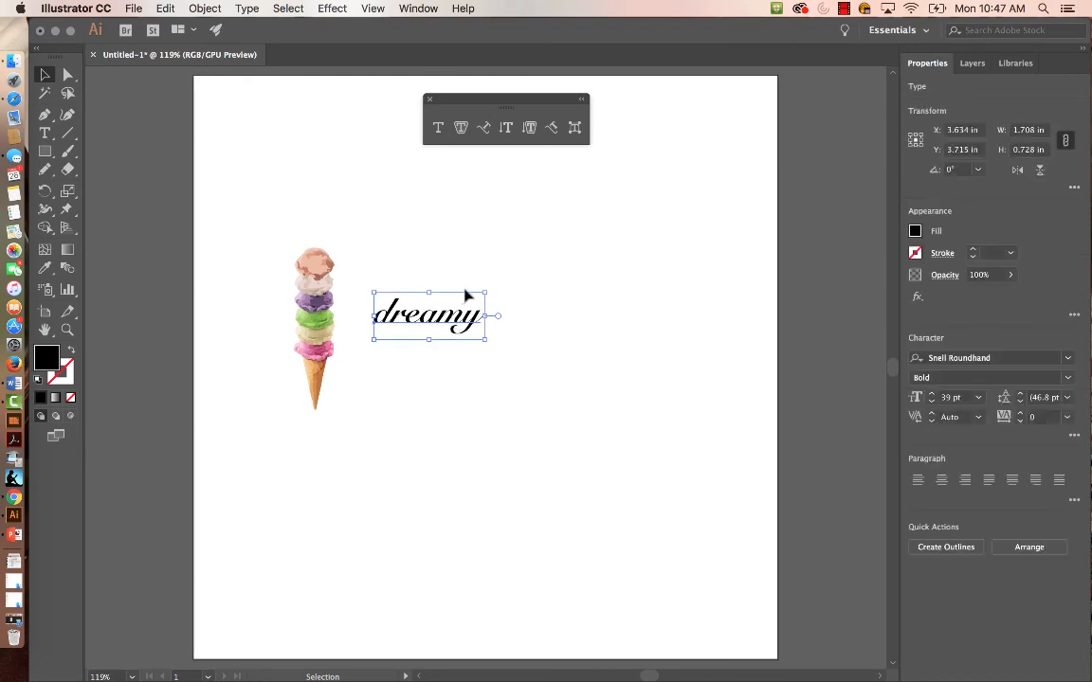
left_click(445, 285)
left_click(463, 298)
left_click(442, 287)
left_click(451, 307)
left_click_drag(451, 307, 415, 289)
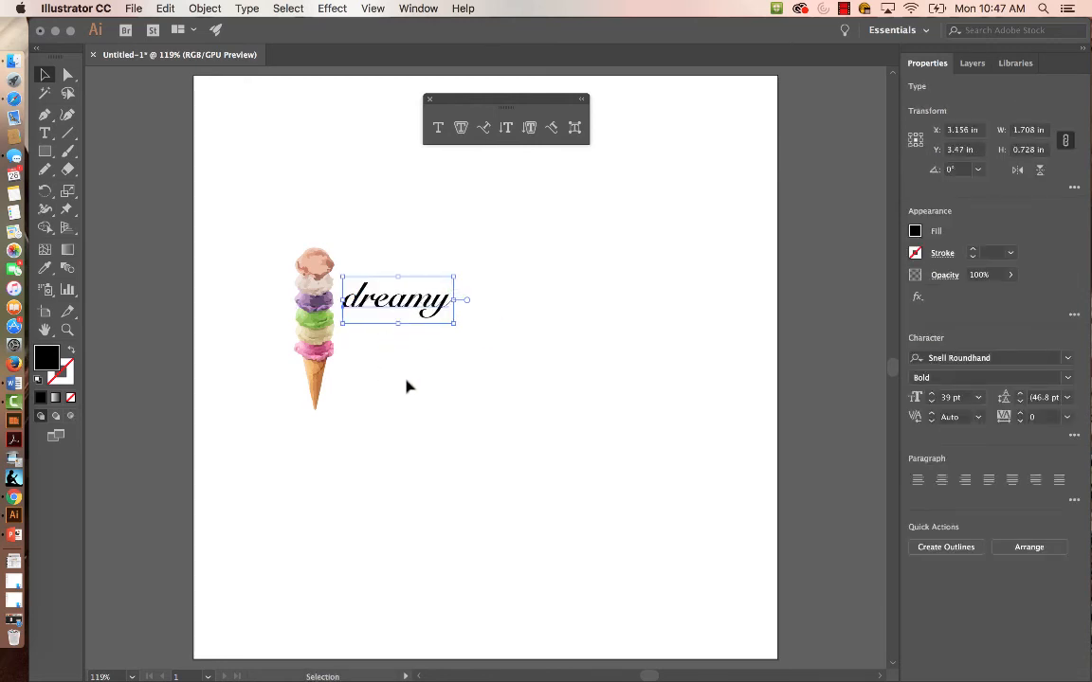
Recolor the "dreamy" text with the Eyedropper, trying several scoop colors and settling on the purple scoop's light purple
key("i")
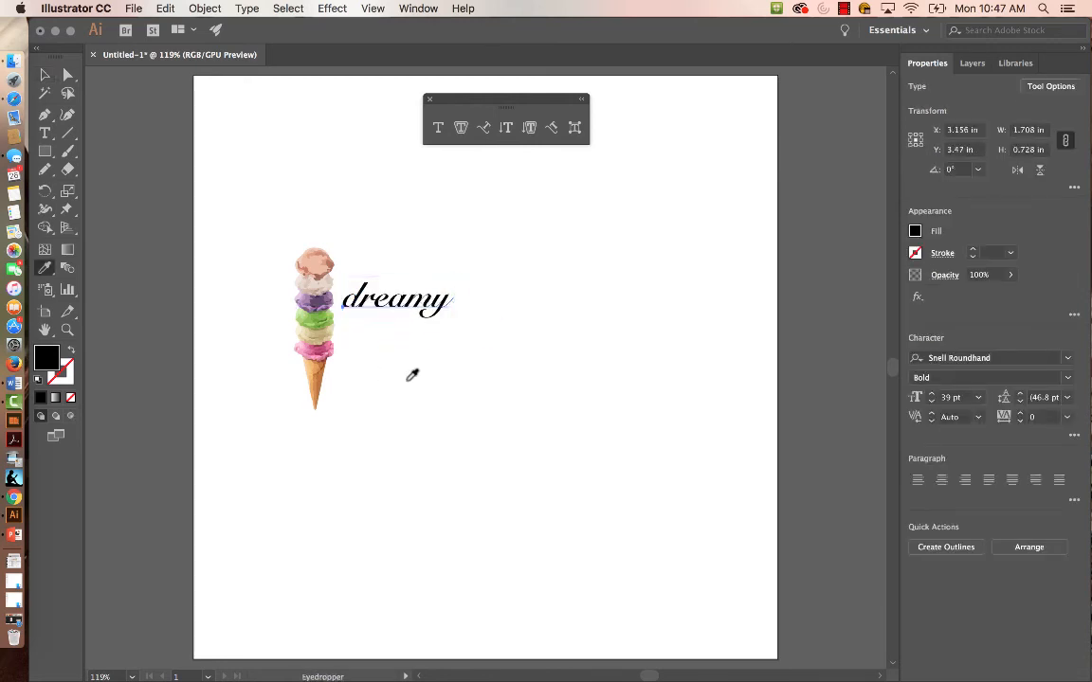
left_click(332, 294)
left_click(313, 293)
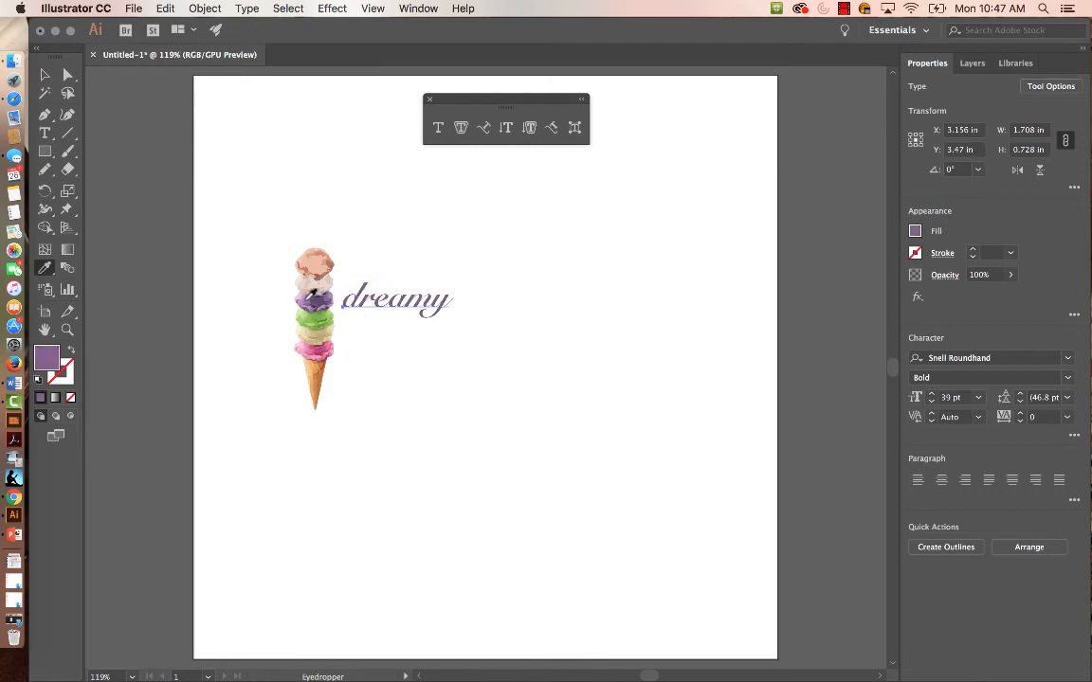
left_click(304, 284)
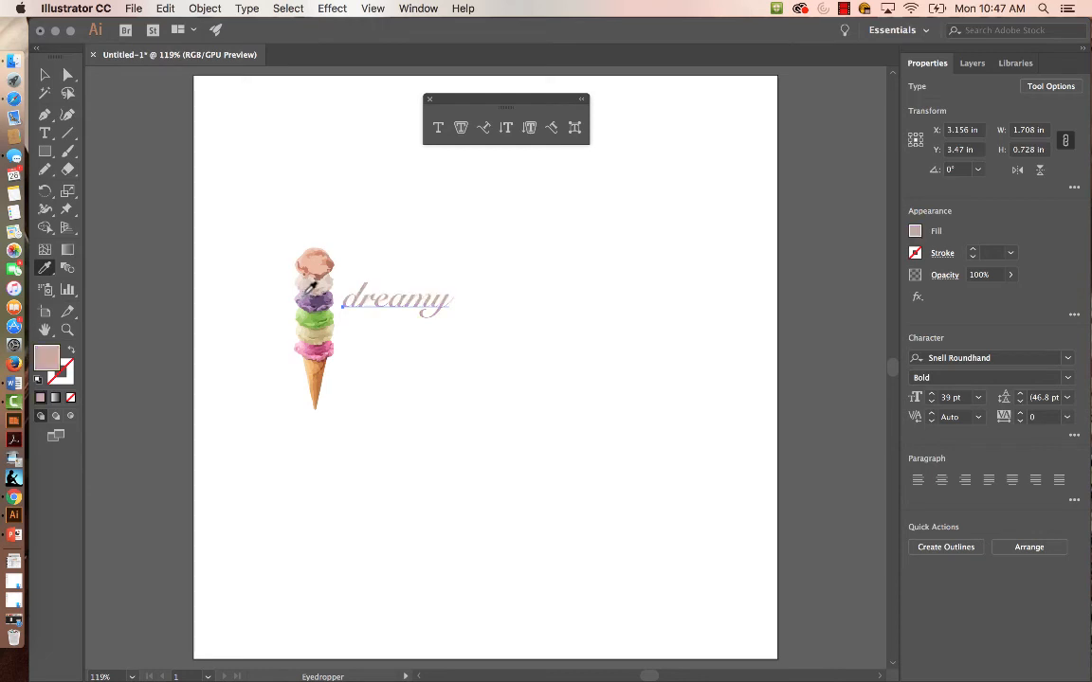
left_click(317, 301)
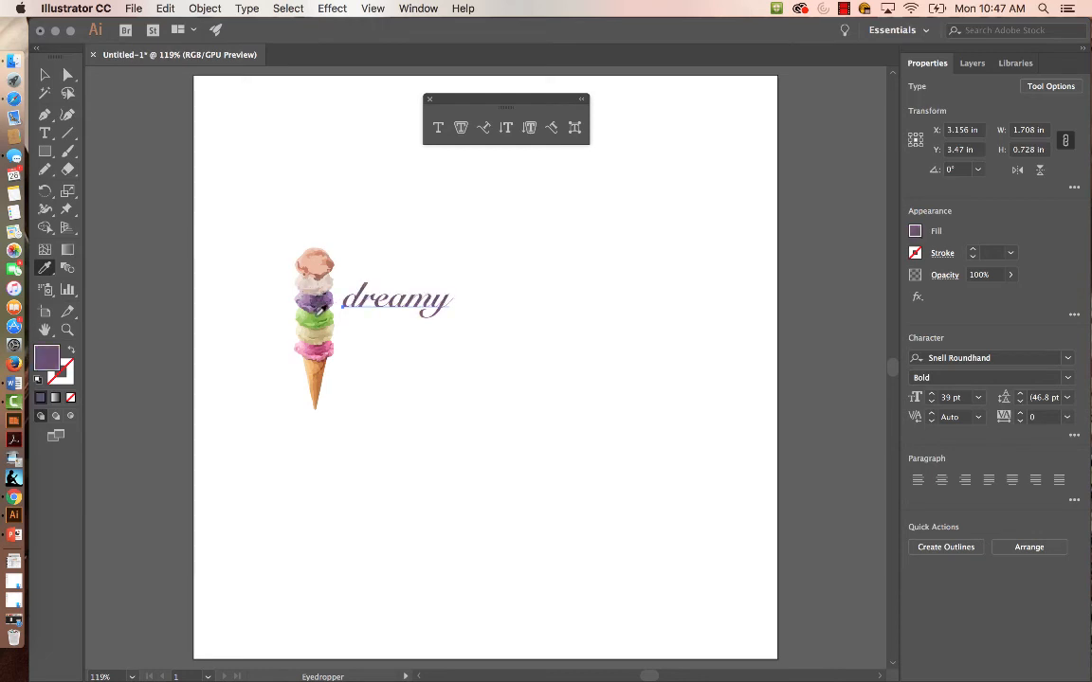
left_click(318, 316)
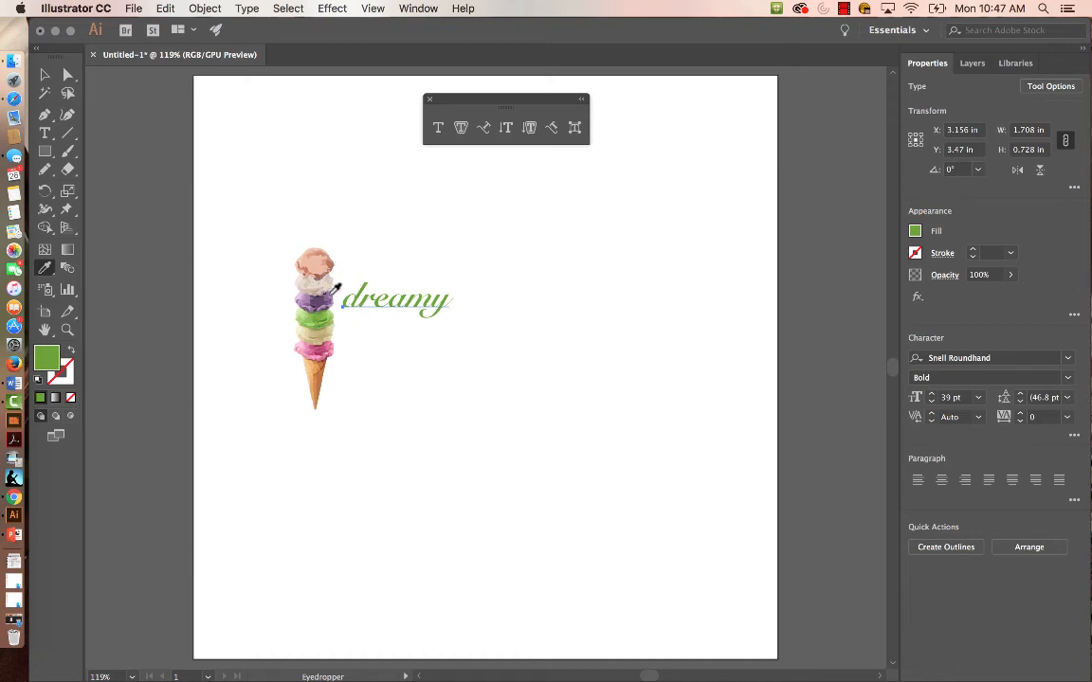
left_click(333, 294)
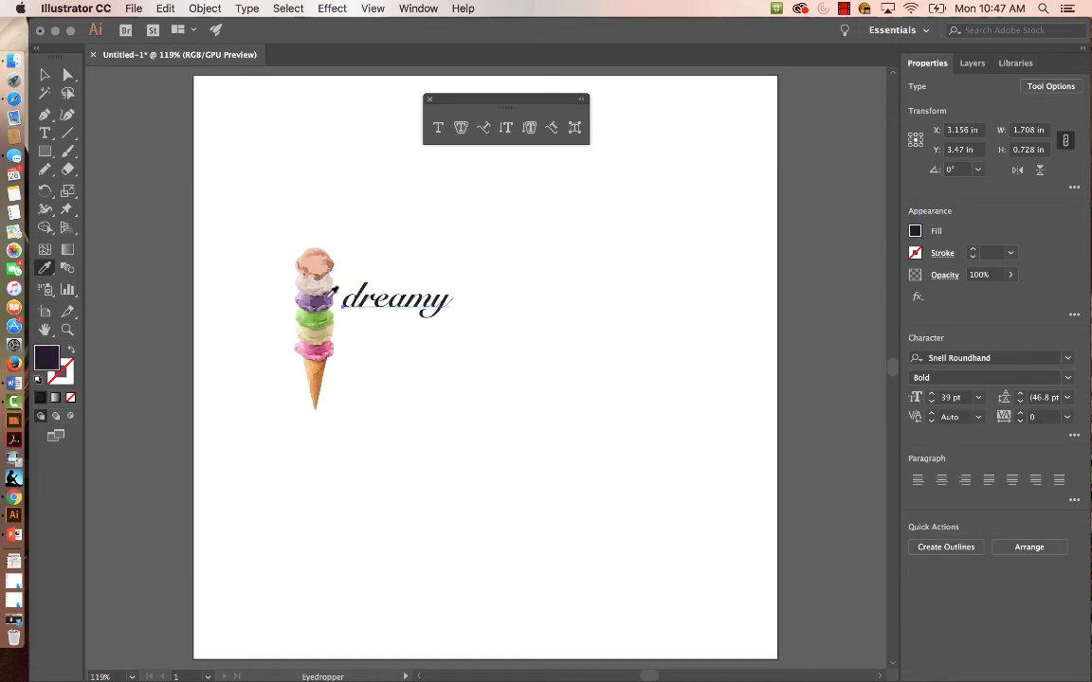
left_click(306, 302)
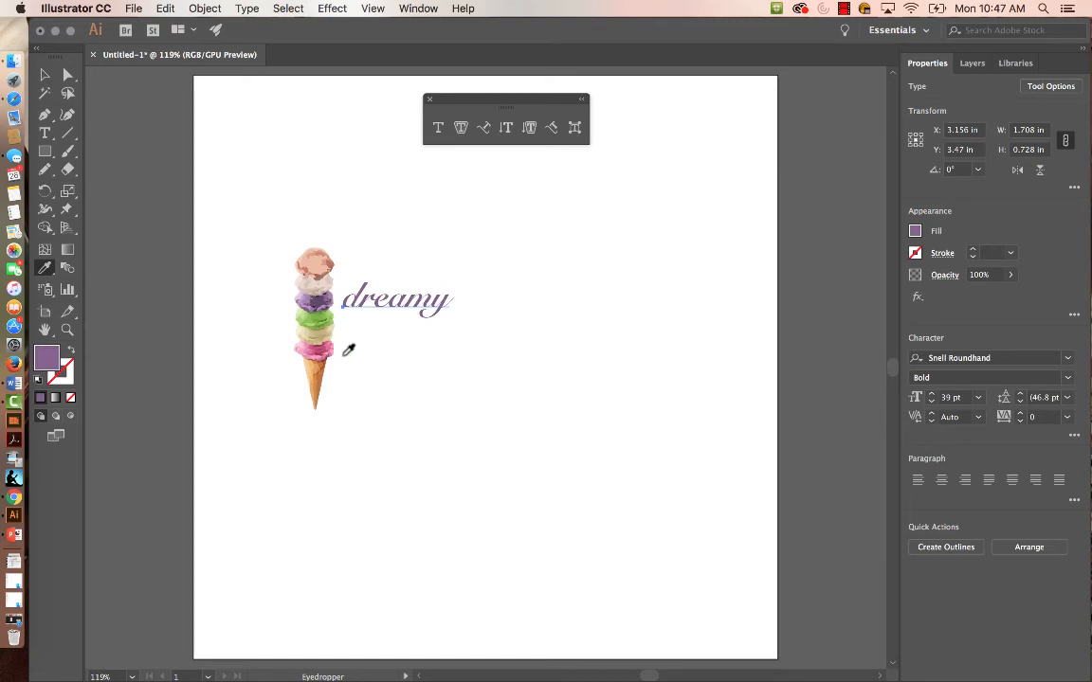
key("v")
left_click(399, 379)
left_click(417, 311)
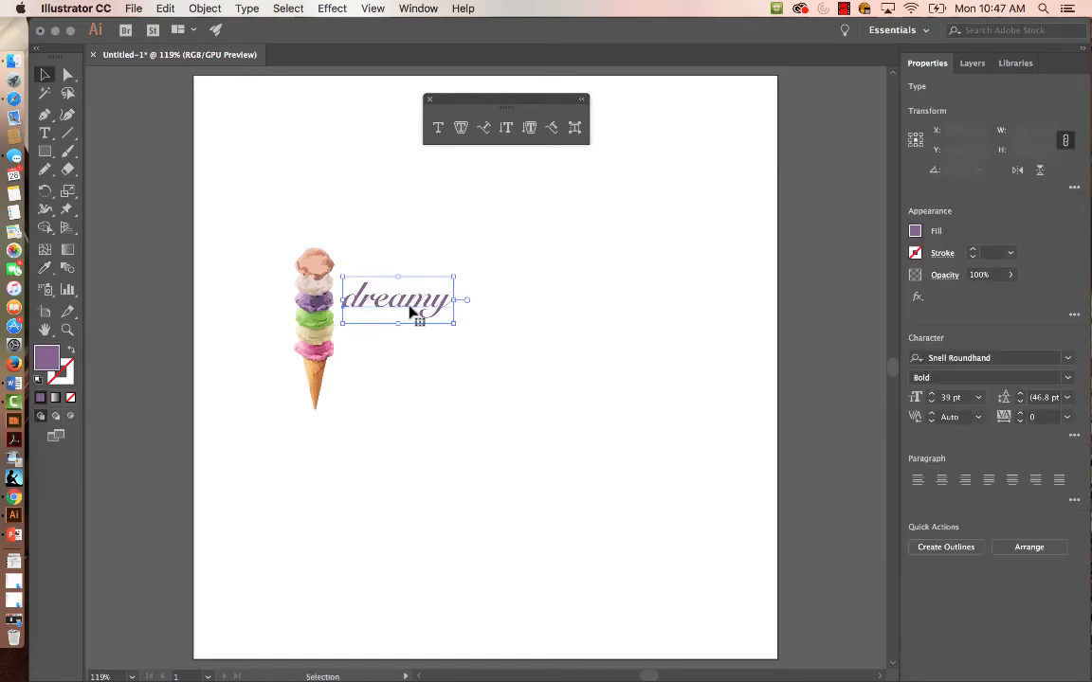
Draw a closed freehand shape about 2.1 in wide and 2.8 in tall right of "dreamy" and fill it with placeholder area type
left_click(462, 131)
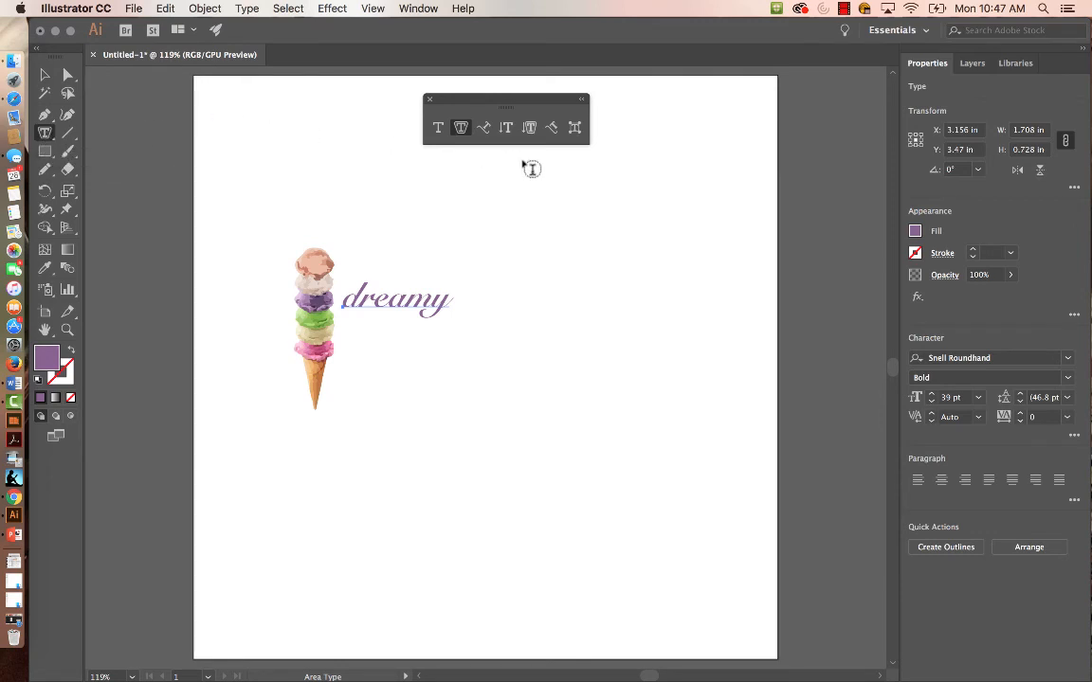
key("n")
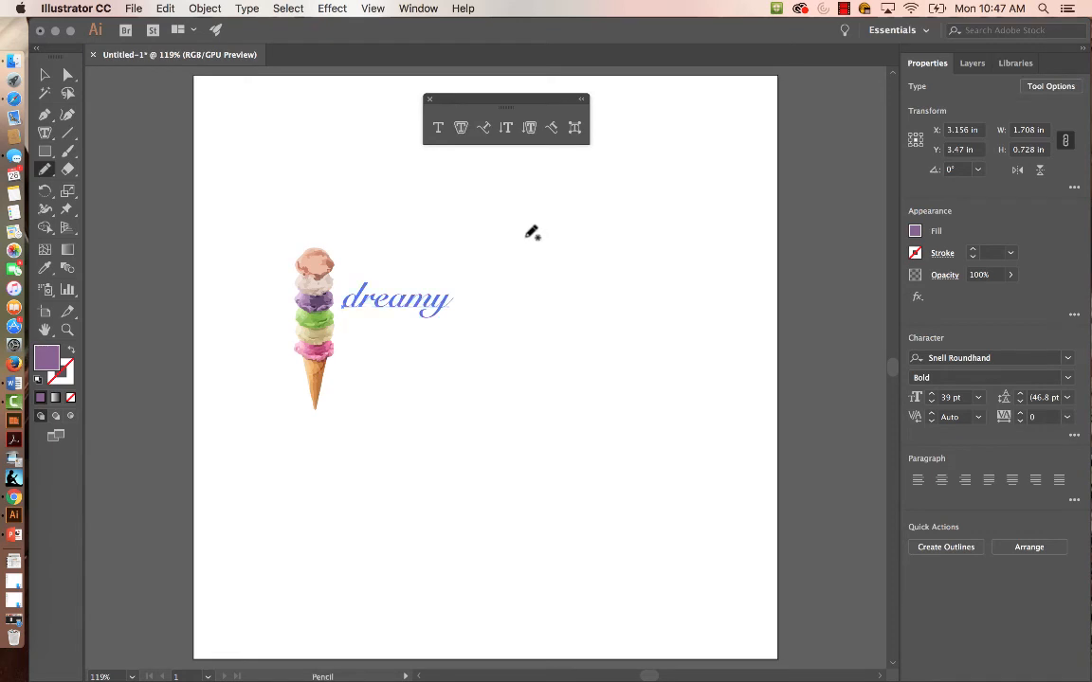
mouse_move(524, 237)
left_mouse_down()
mouse_move(667, 230)
mouse_move(574, 411)
mouse_move(549, 408)
mouse_move(536, 231)
left_mouse_up()
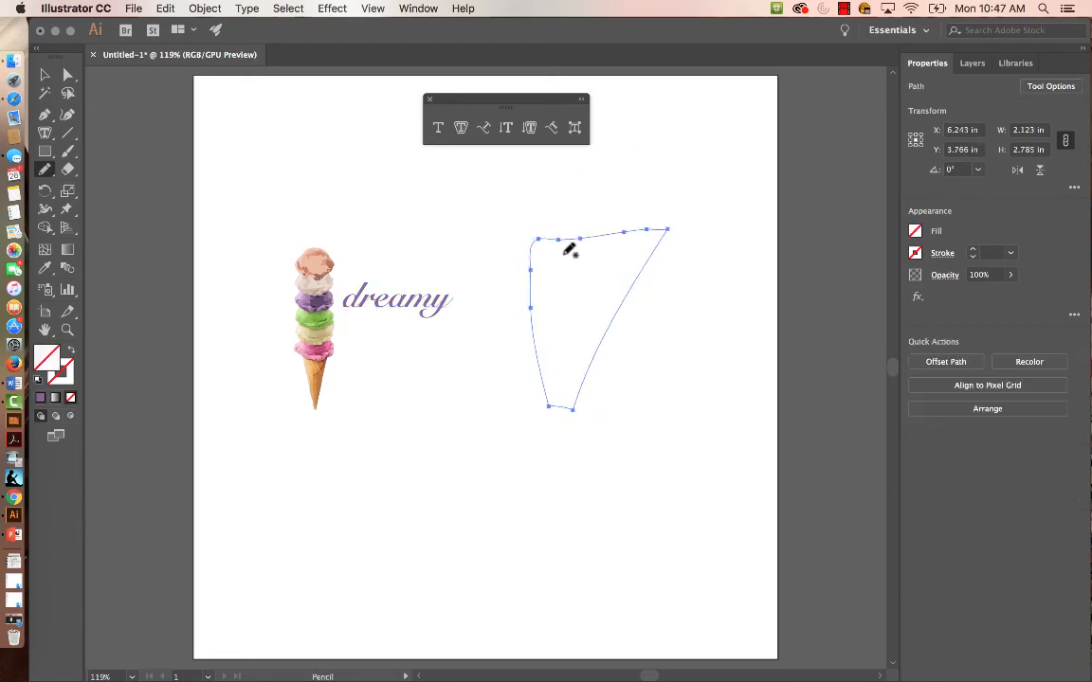
left_click(460, 127)
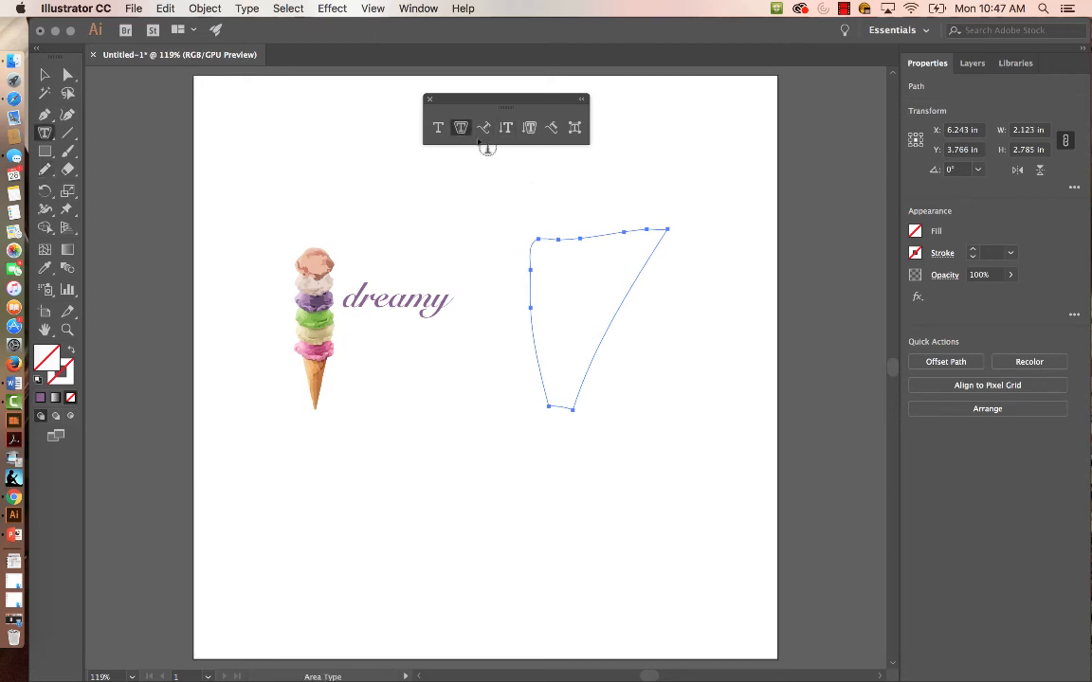
left_click(575, 236)
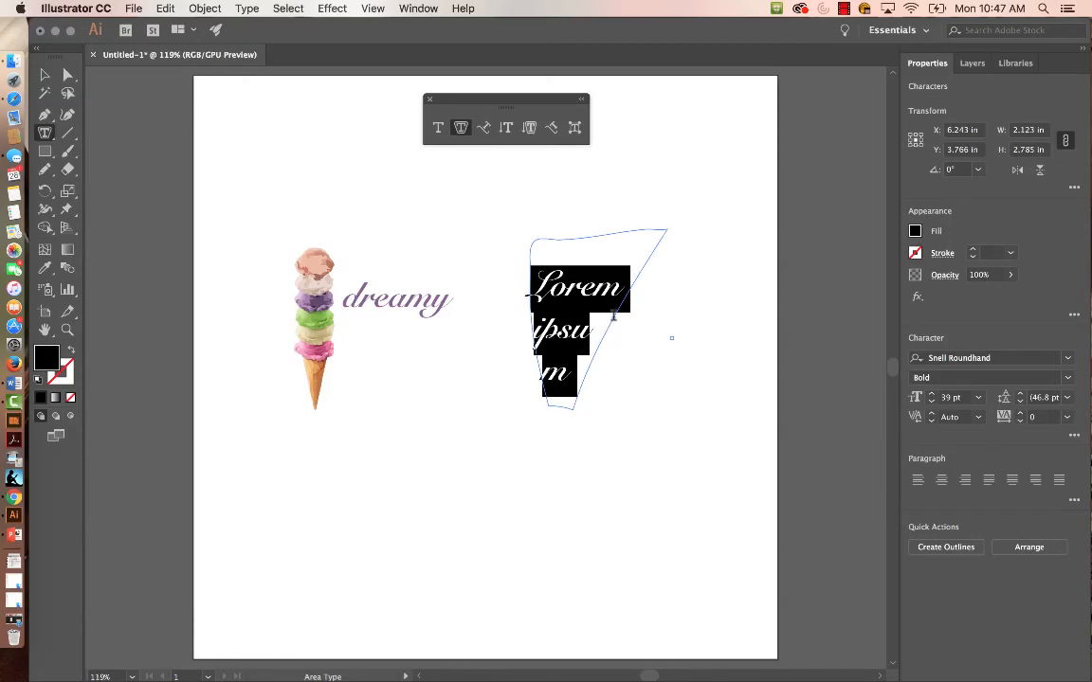
Draw an open S-shaped pencil path about 4.8 in wide and 1.6 in tall below the cone, and smooth it
left_click(484, 129)
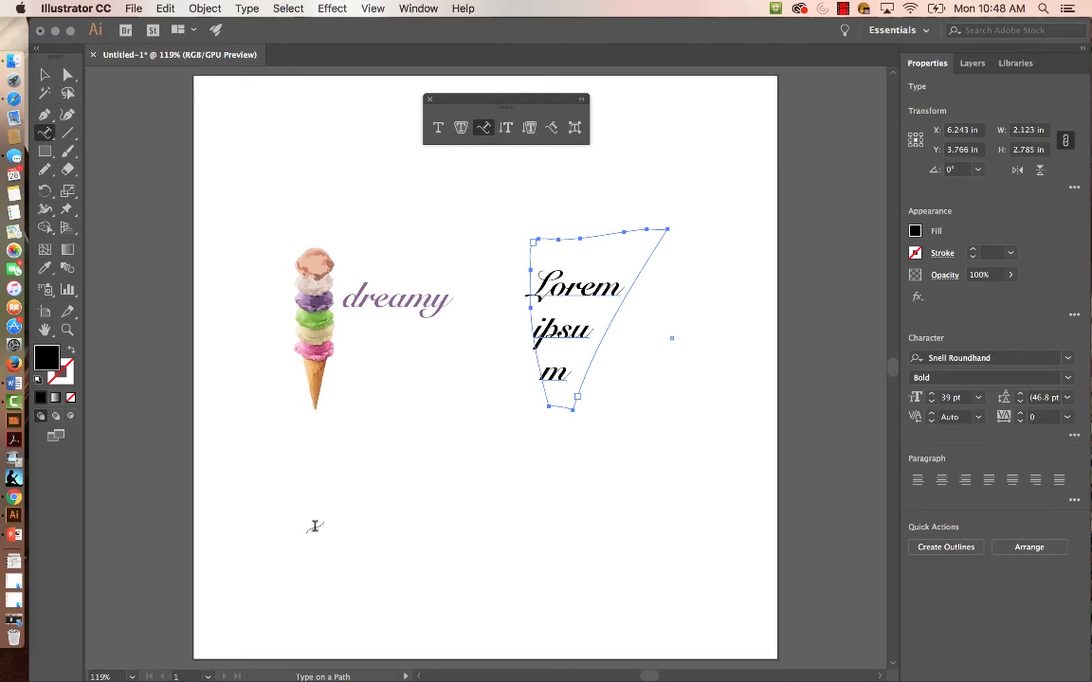
key("n")
mouse_move(275, 546)
left_mouse_down()
mouse_move(322, 510)
mouse_move(405, 518)
mouse_move(480, 563)
mouse_move(584, 545)
mouse_move(493, 481)
left_mouse_up()
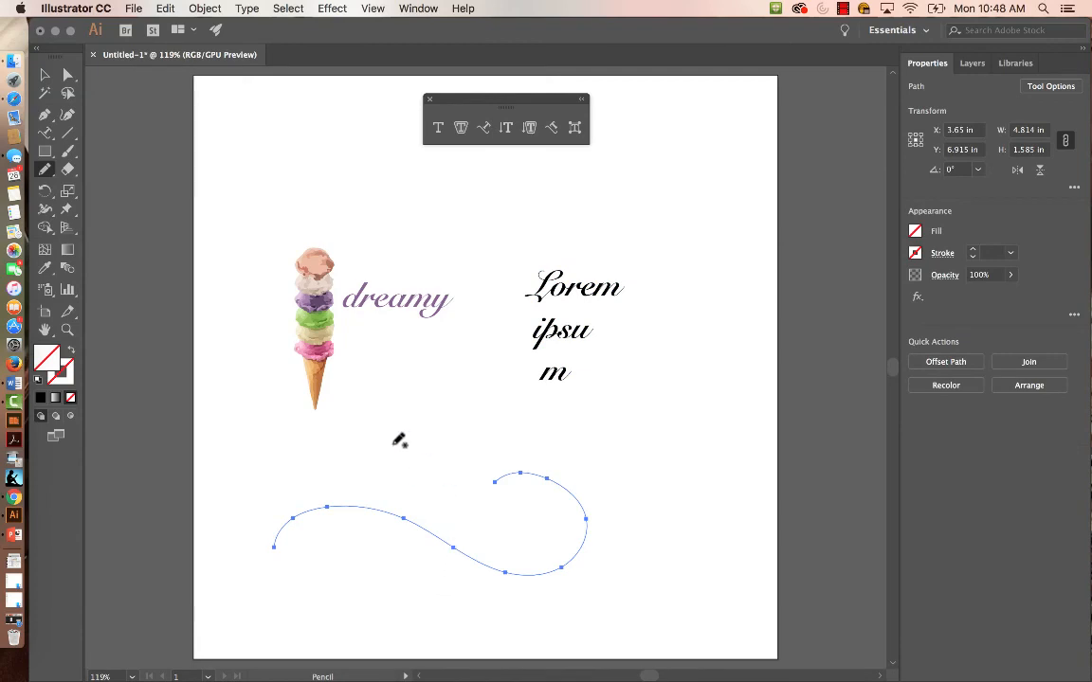
mouse_move(45, 169)
left_mouse_down()
mouse_move(80, 170)
mouse_move(109, 200)
left_mouse_up()
mouse_move(276, 547)
left_mouse_down()
mouse_move(302, 516)
mouse_move(360, 506)
mouse_move(478, 558)
mouse_move(580, 549)
mouse_move(567, 485)
mouse_move(499, 477)
left_mouse_up()
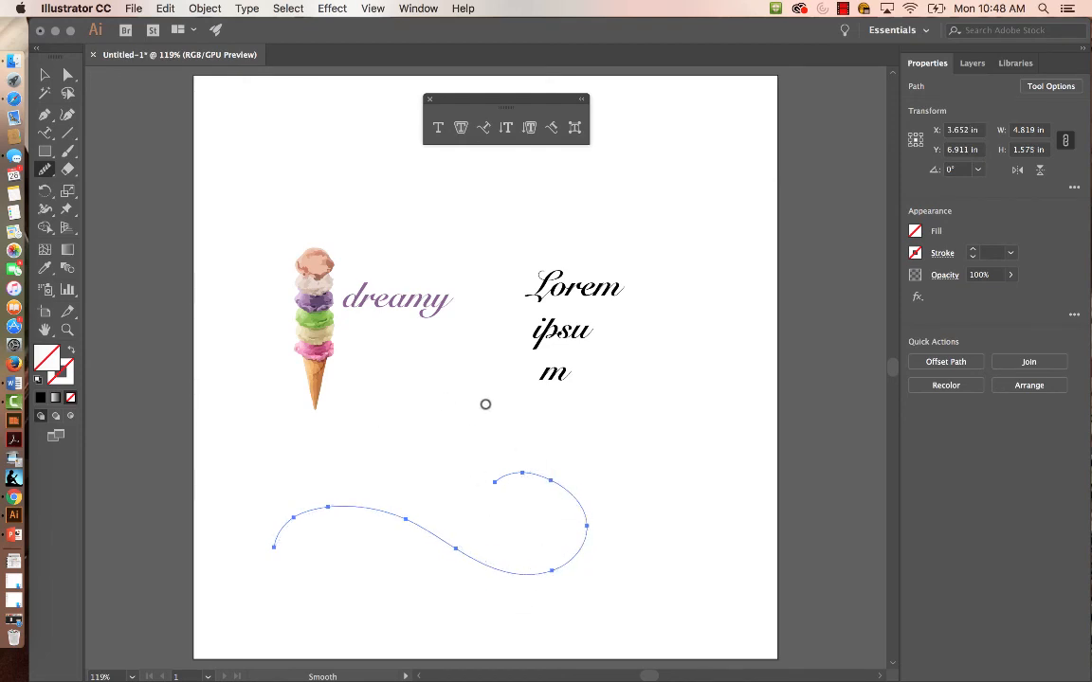
Place type on the smoothed curve, starting near its first crest, with the text "dreamy"
left_click(483, 127)
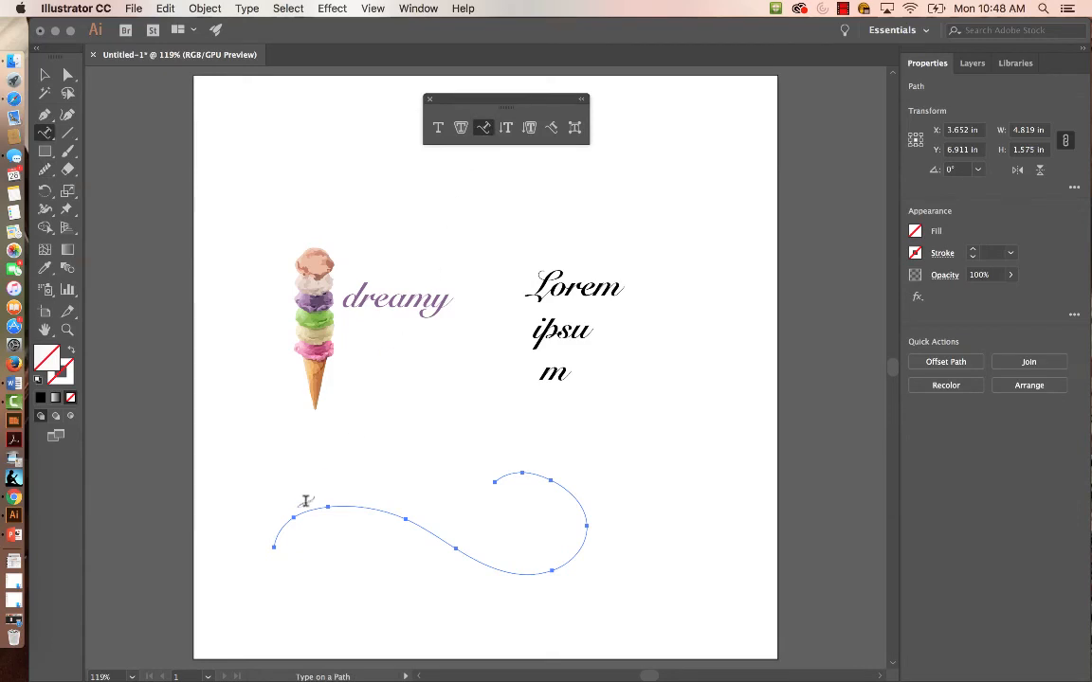
left_click(337, 509)
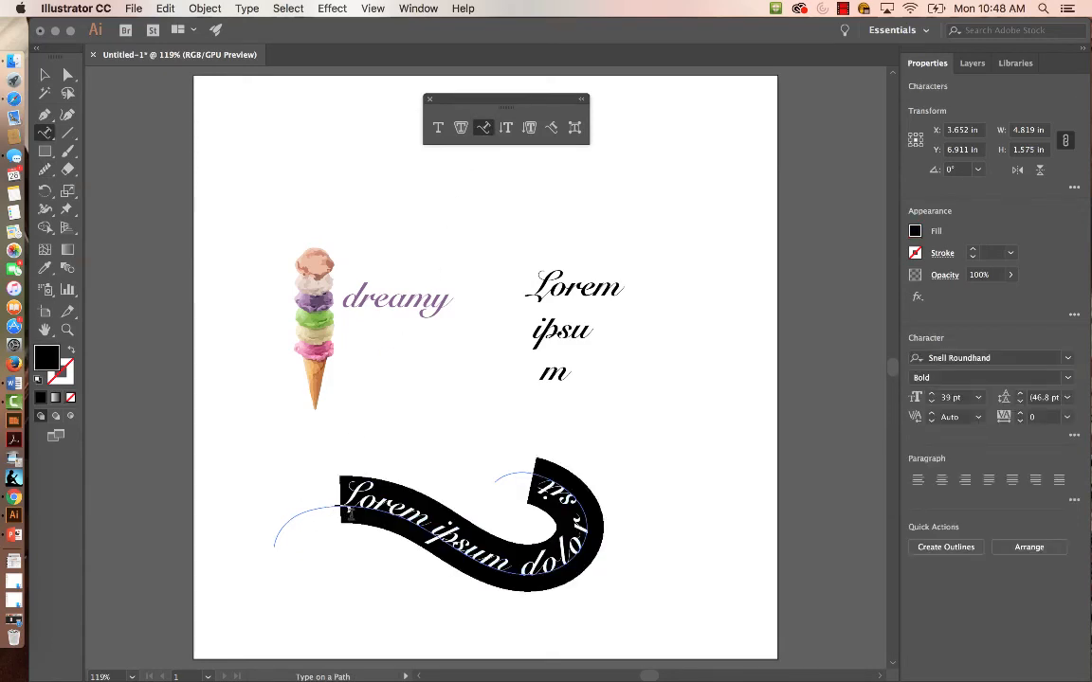
type("dreamy")
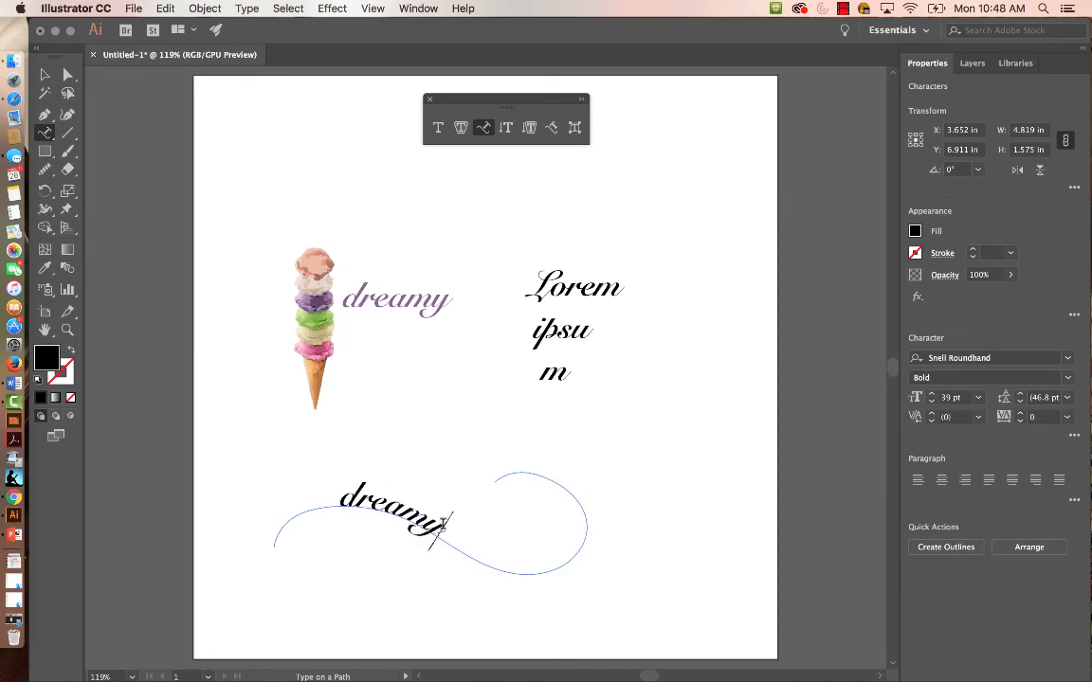
Set the curved "dreamy" text's font size to 60 pt, then finish text editing and select it as an object
left_click_drag(443, 527, 327, 453)
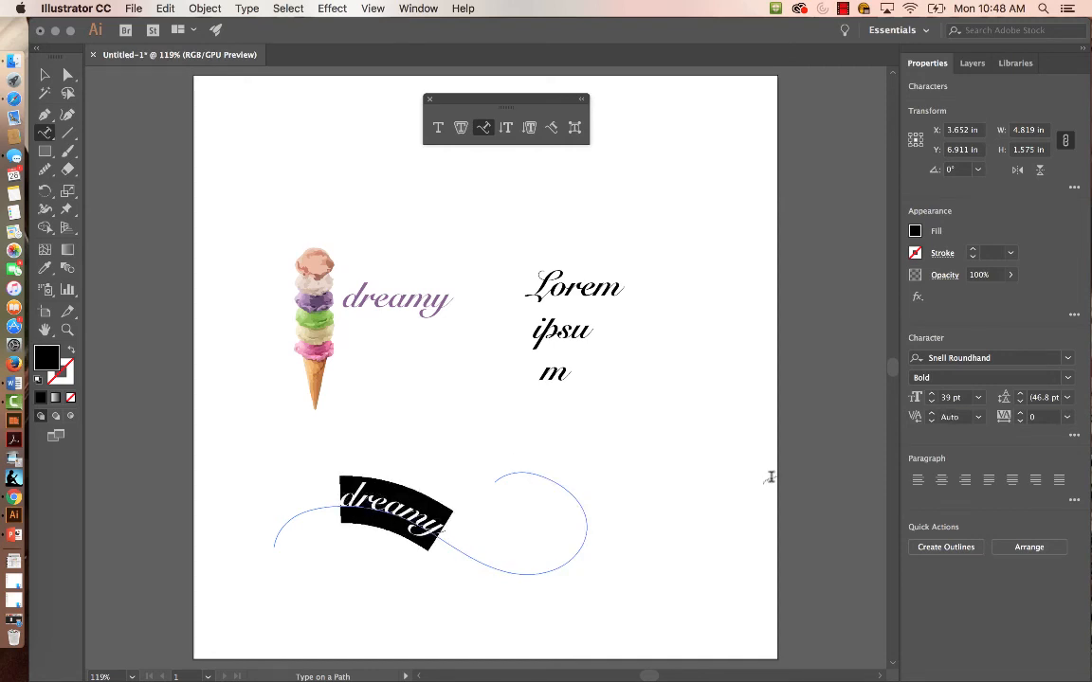
left_click(976, 399)
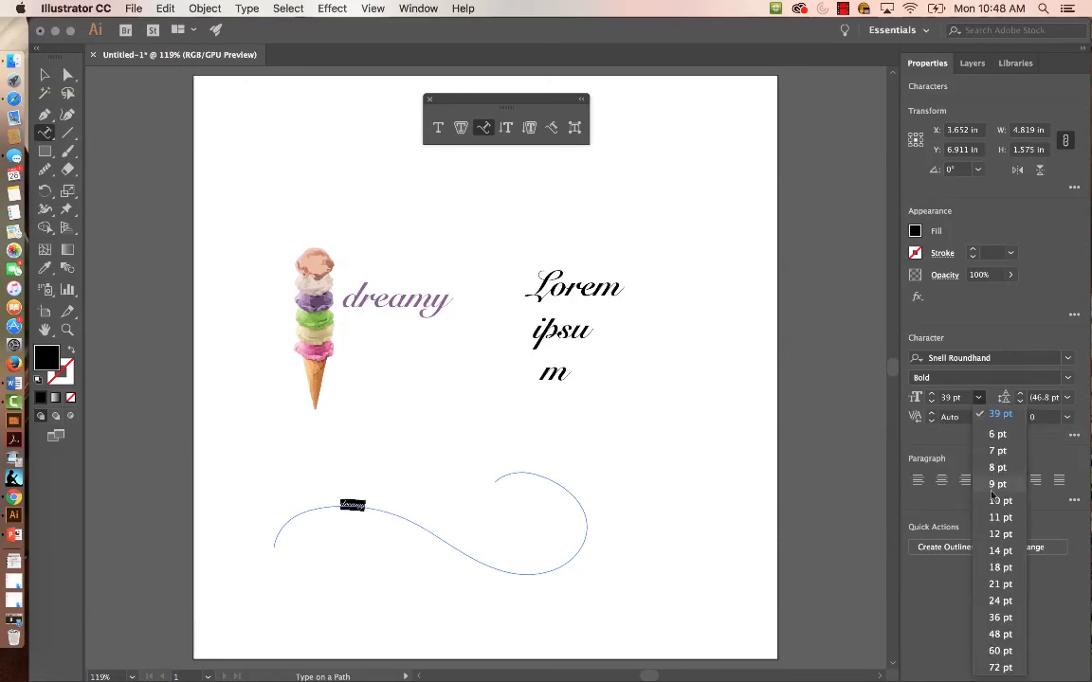
left_click(1001, 652)
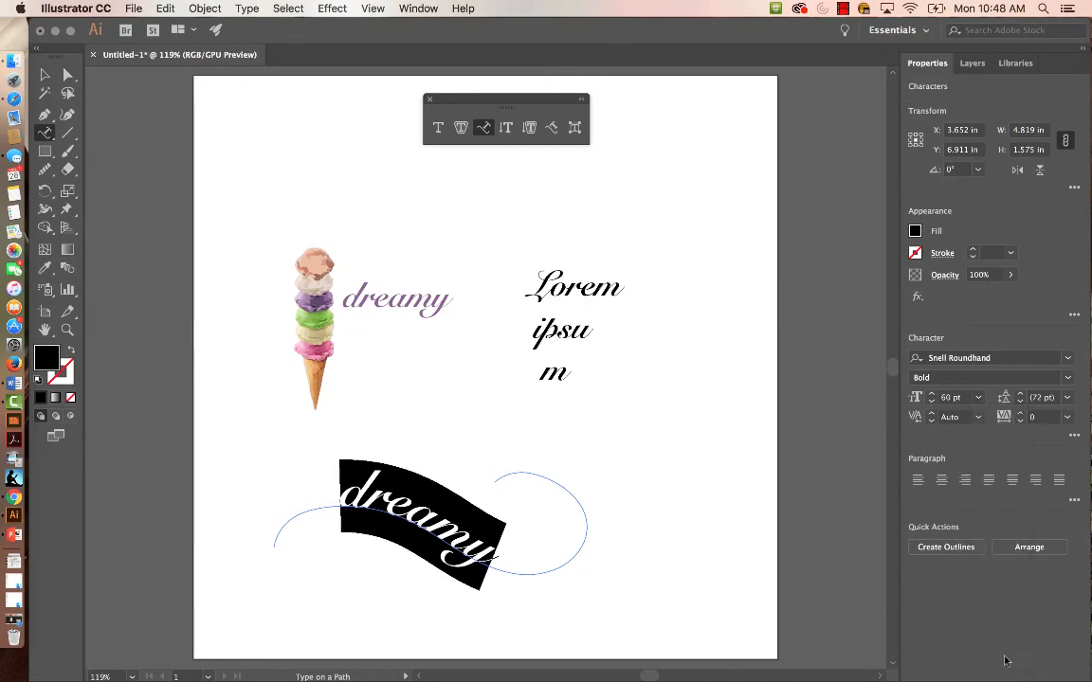
type("i")
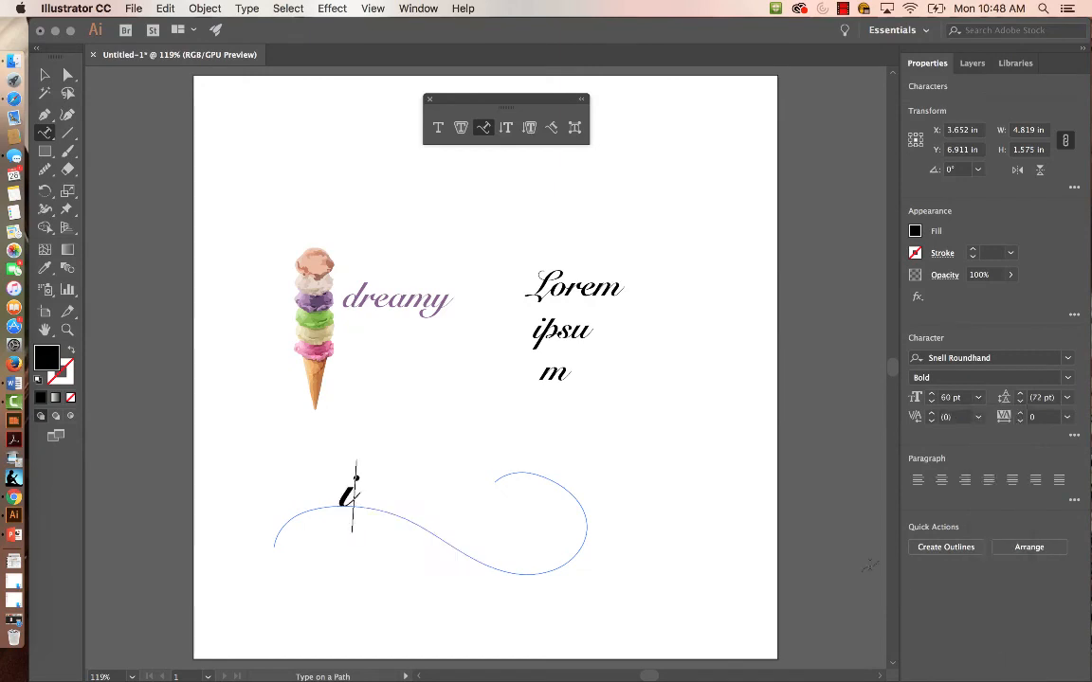
key("cmd+z")
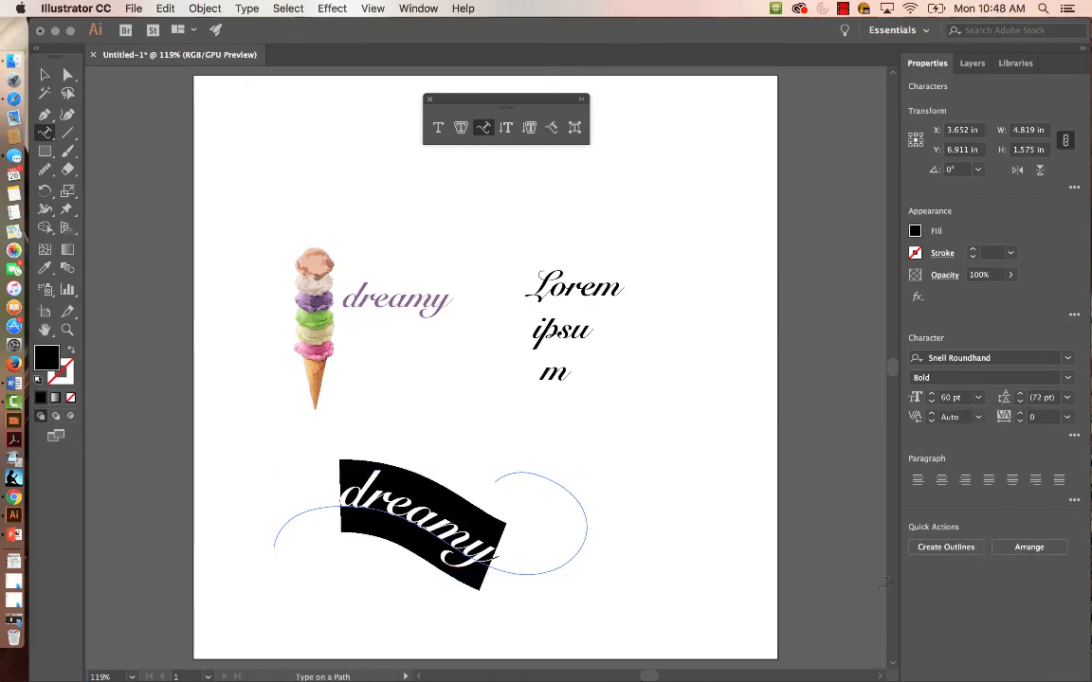
key("Escape")
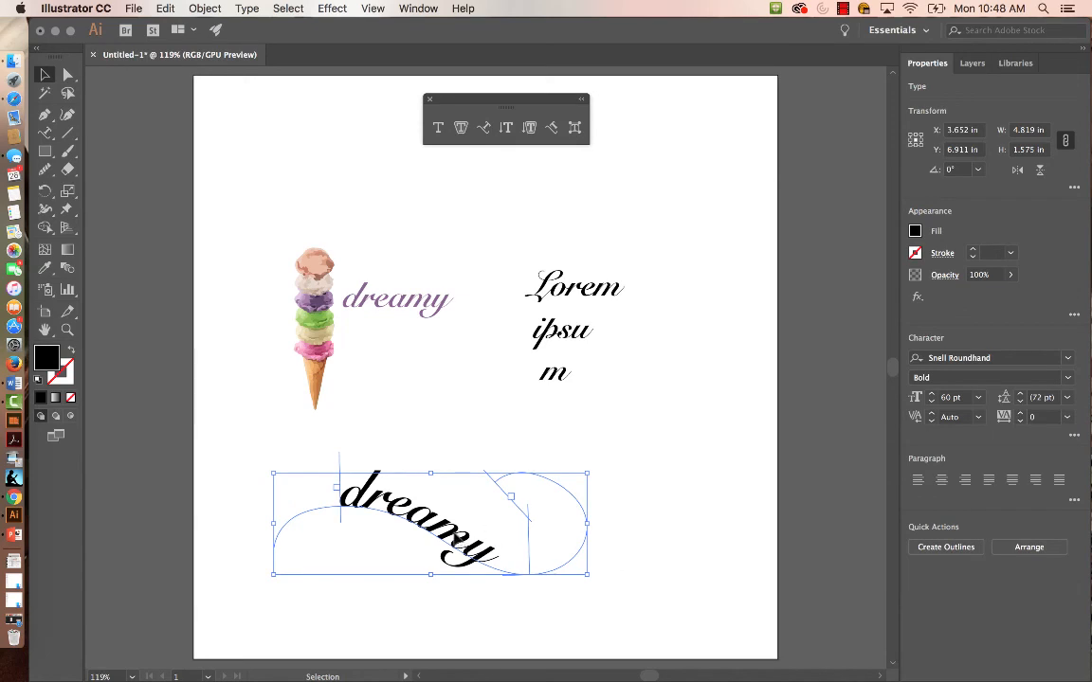
left_click(483, 575)
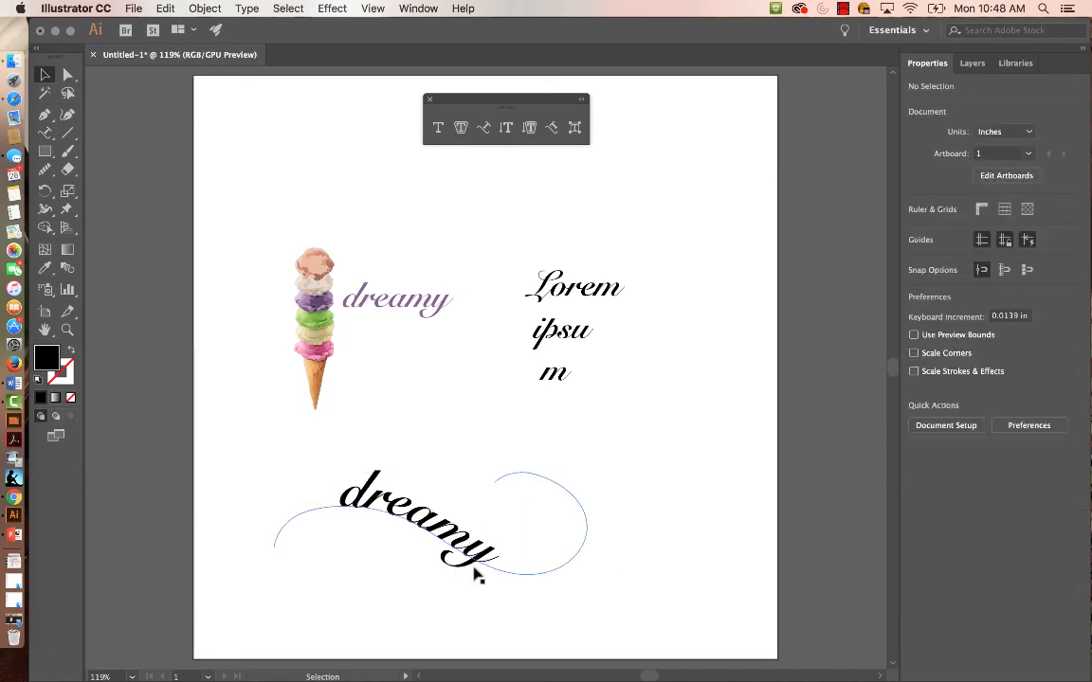
left_click(472, 561)
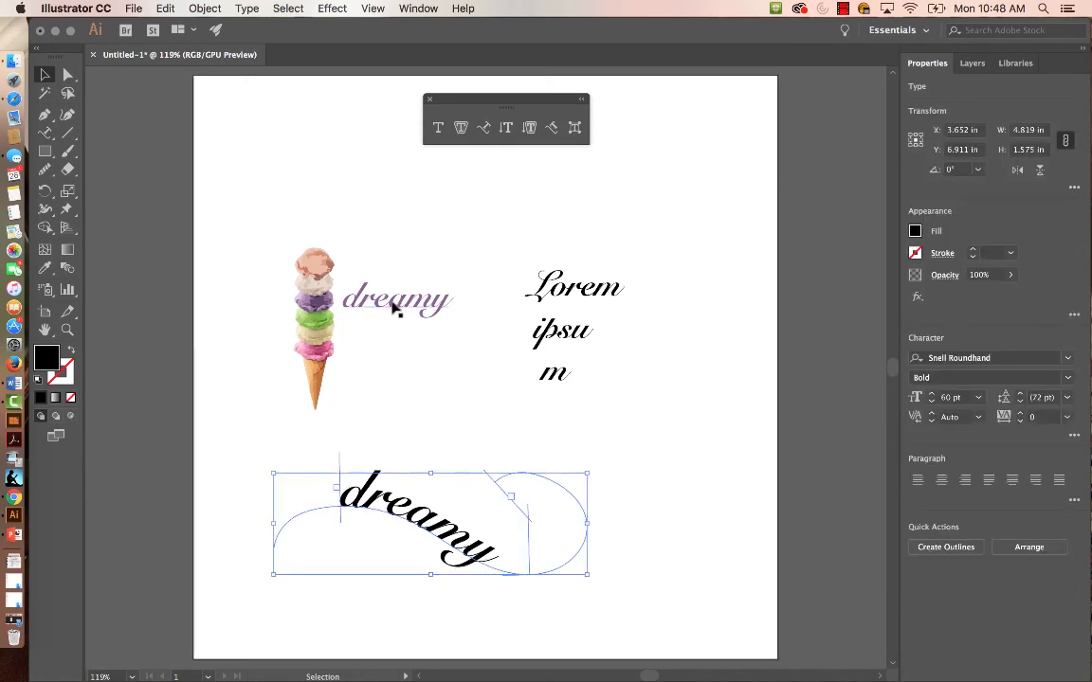
Recolor the curved "dreamy" text with the pink sampled from the cone's lowest scoop using the Eyedropper, then deselect it
key("i")
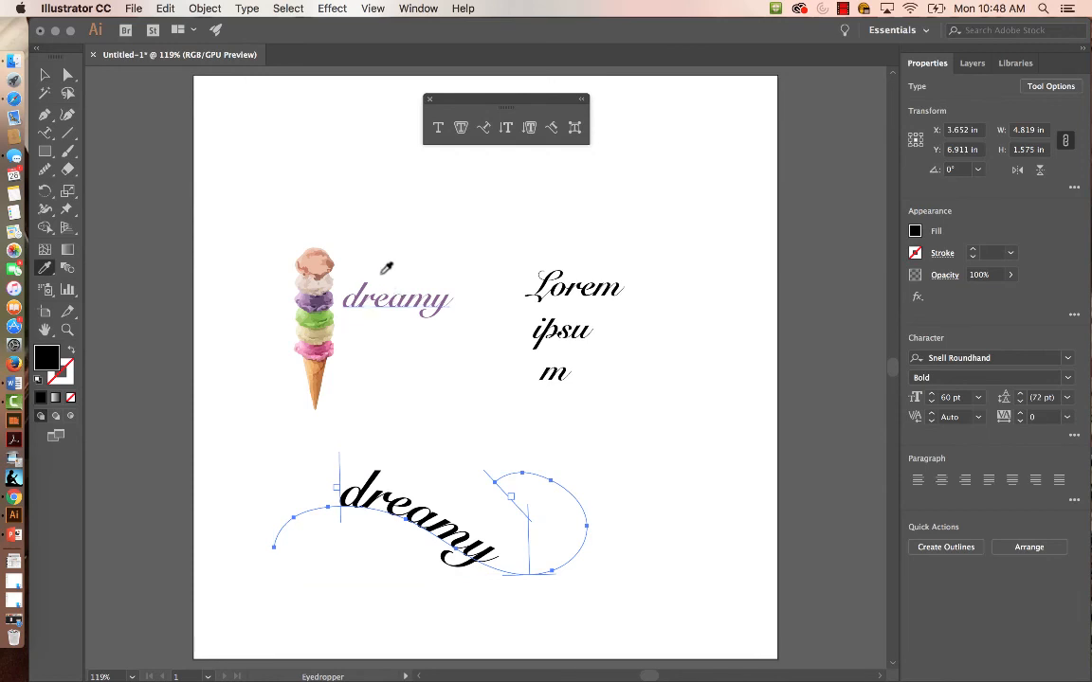
left_click(335, 338)
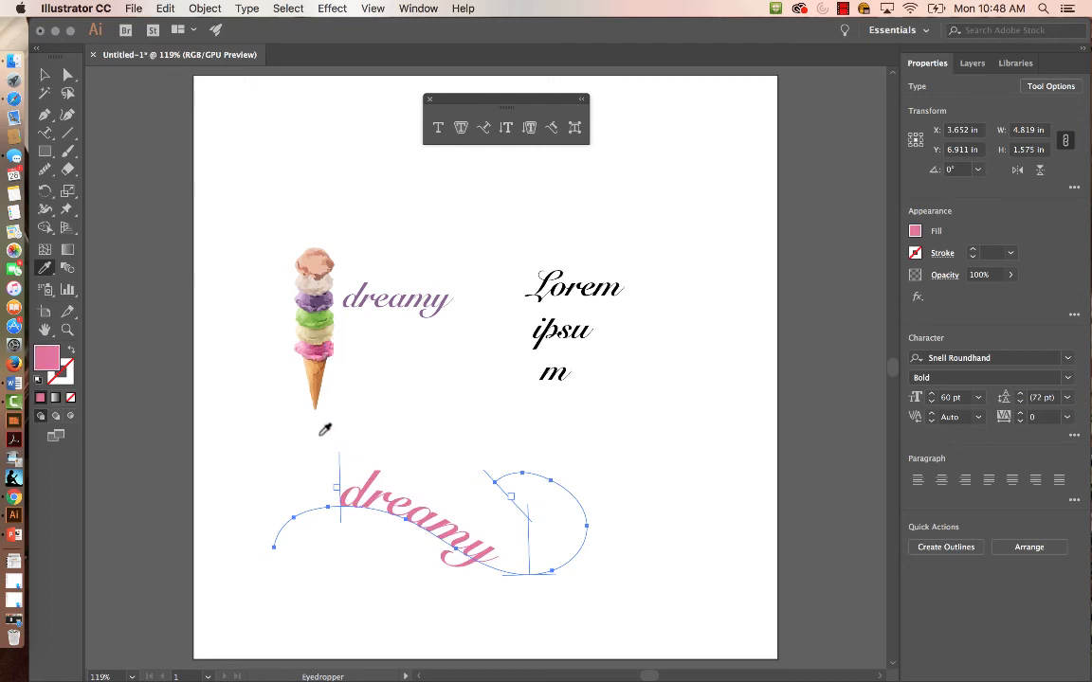
key("v")
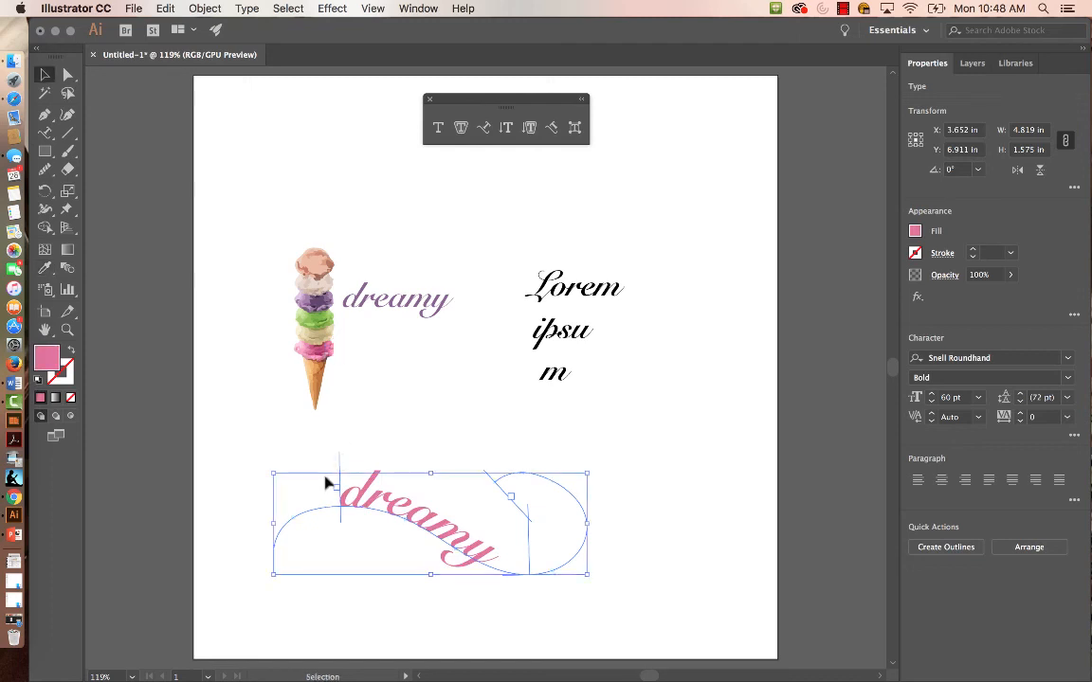
left_click(620, 457)
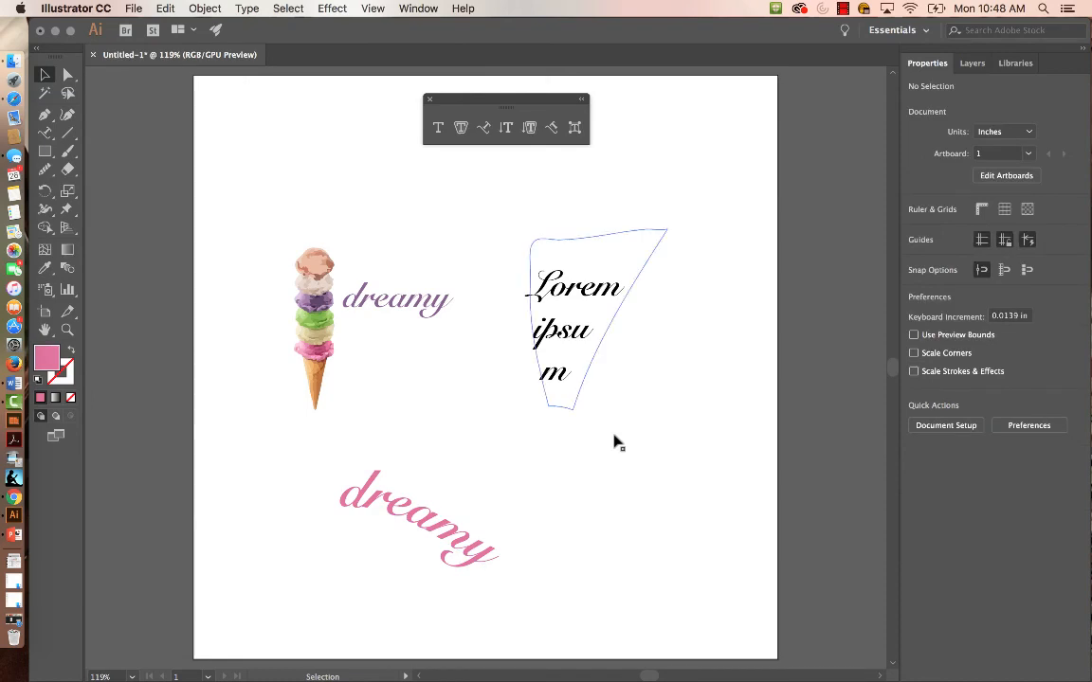
Place vertical placeholder point type to the right of the "Lorem ipsum" area text and finish editing it
left_click(507, 129)
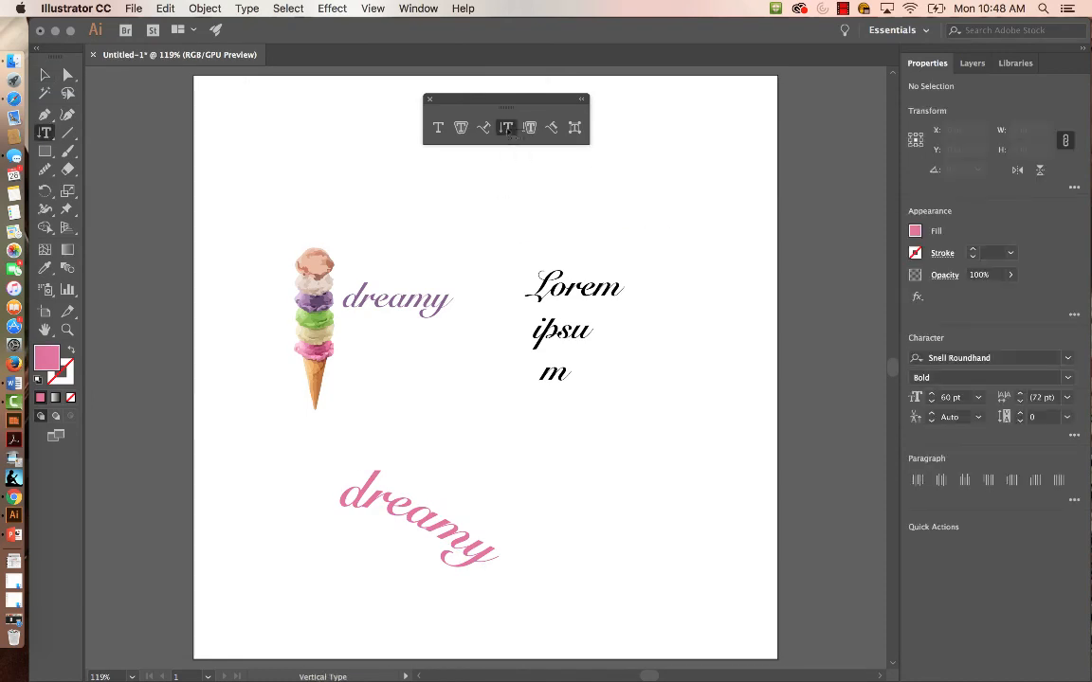
left_click(682, 248)
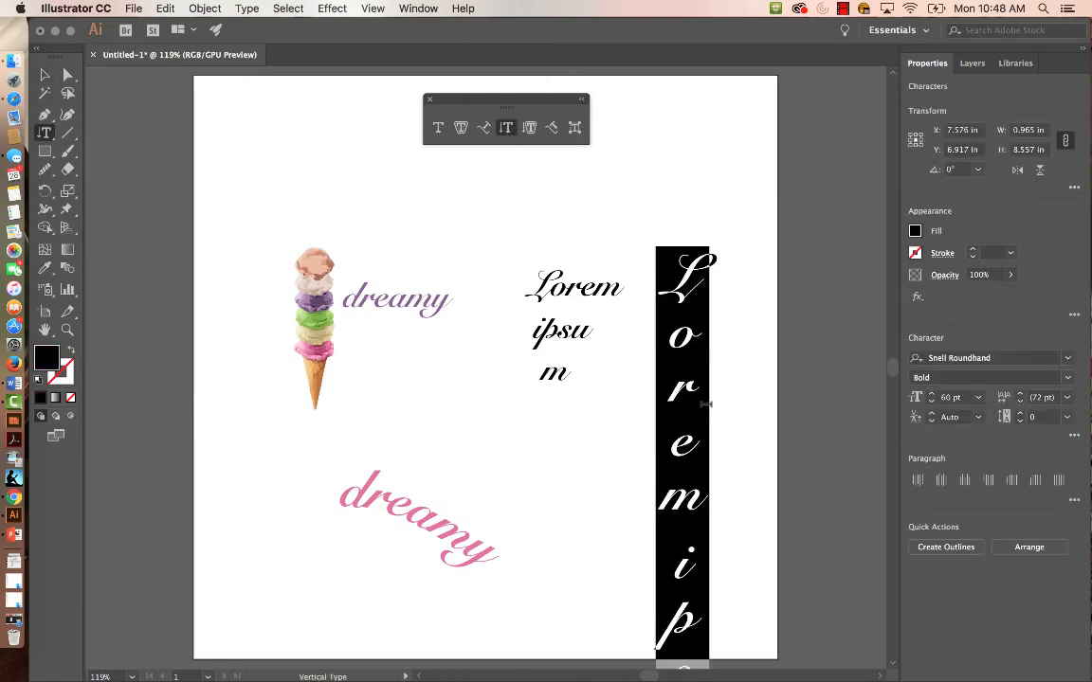
left_click(530, 129)
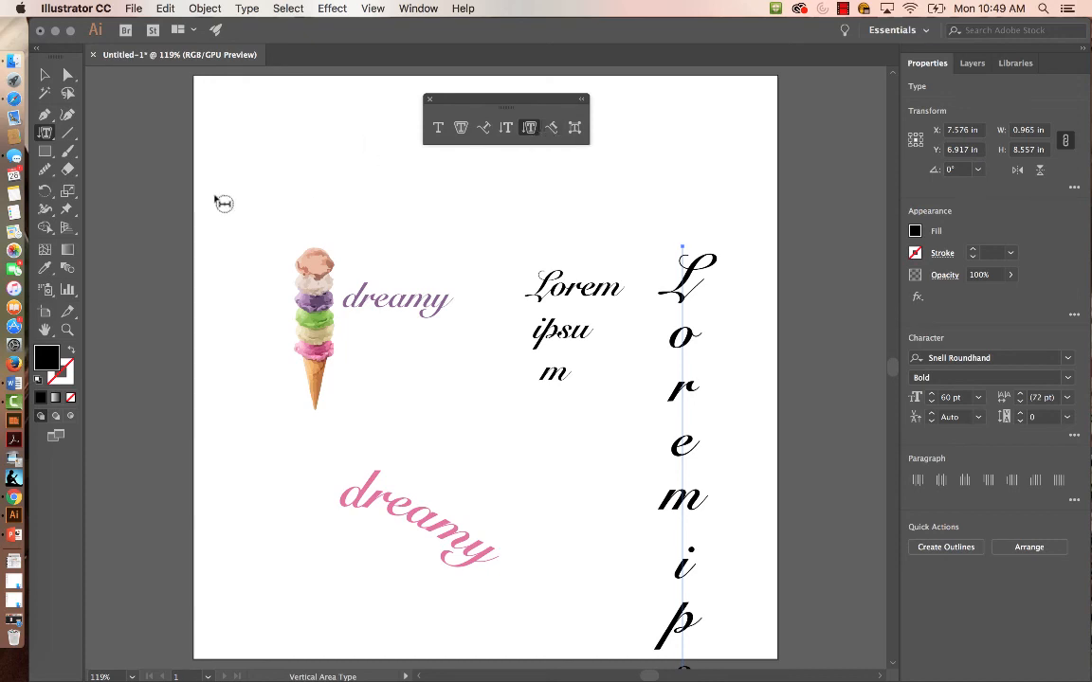
Draw a wavy vertical pencil path about 1 in wide and 6.1 in tall left of the cone, and place vertical placeholder type on it
key("n")
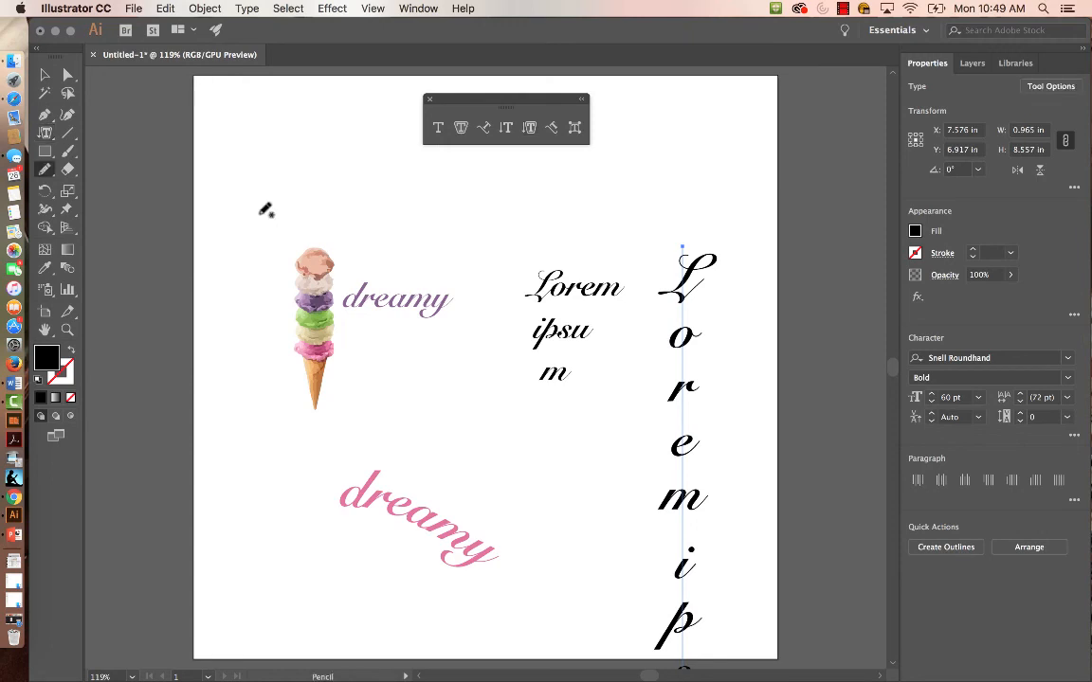
left_click_drag(233, 339, 280, 609)
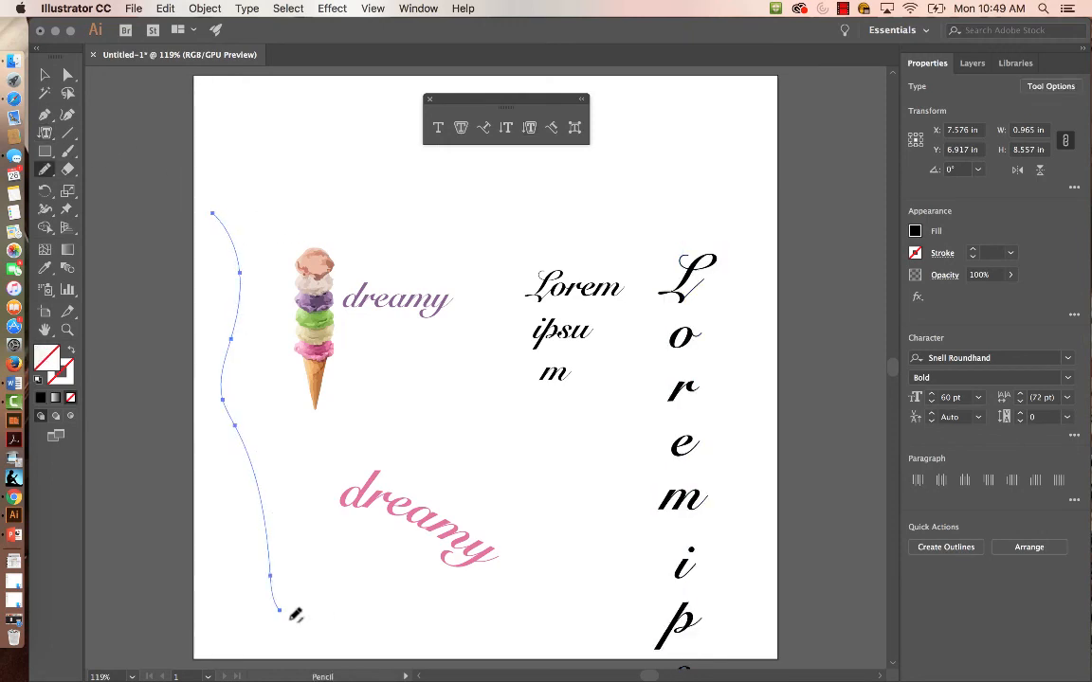
left_click(554, 130)
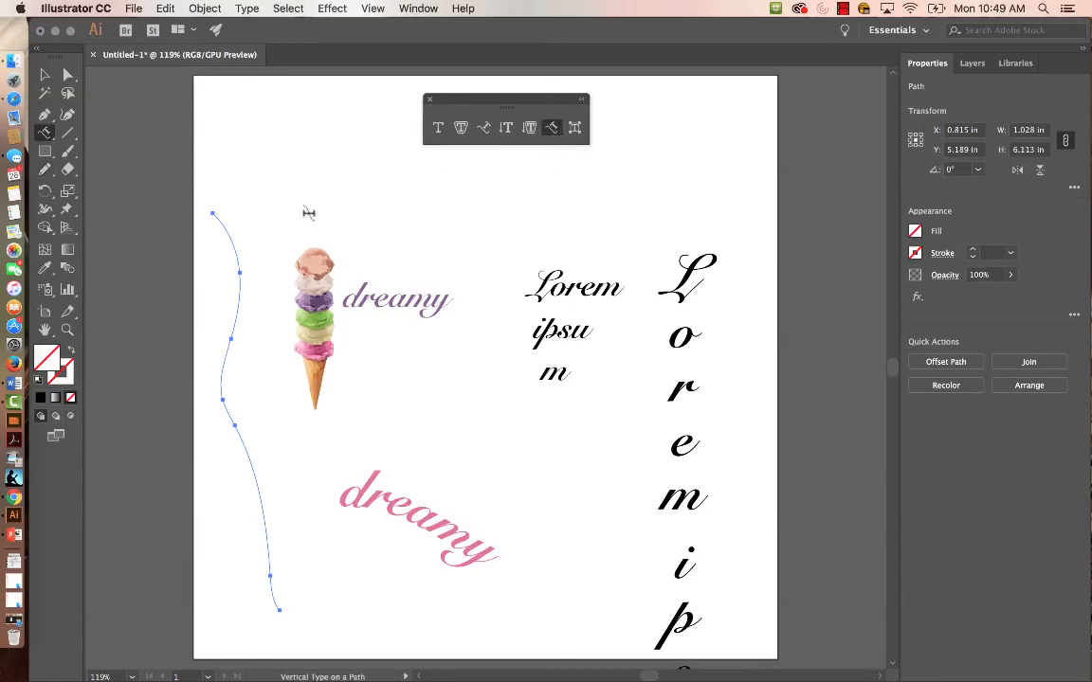
left_click(216, 214)
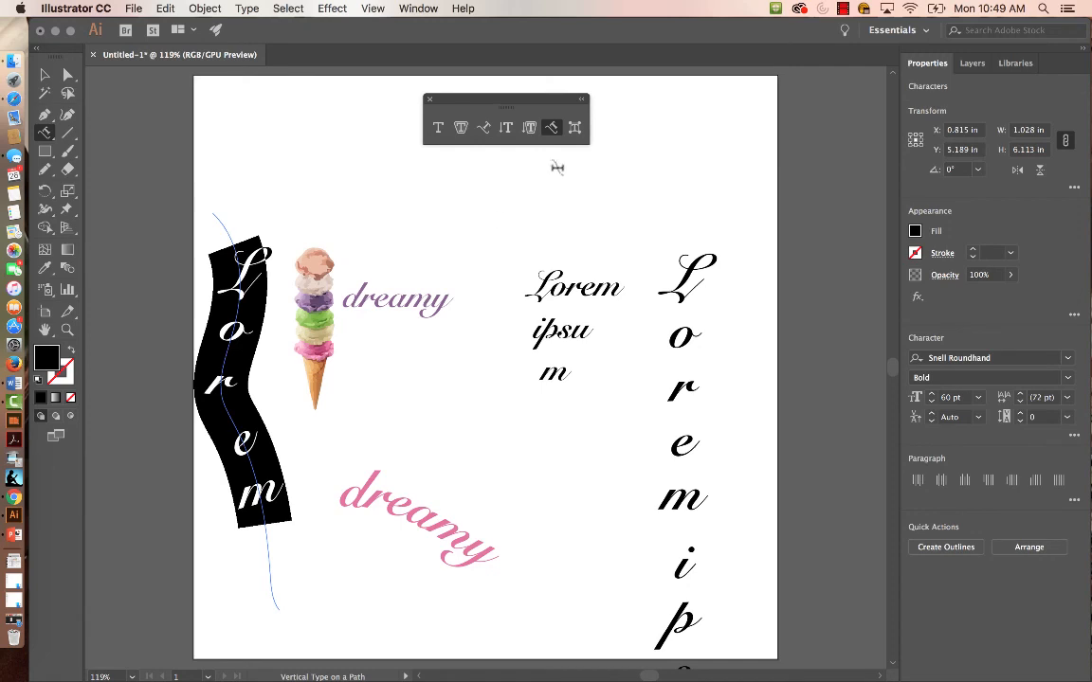
Try setting the final "my" of the curved "dreamy" to 72 pt with the Touch Type tool, and undo the size change
left_click(574, 131)
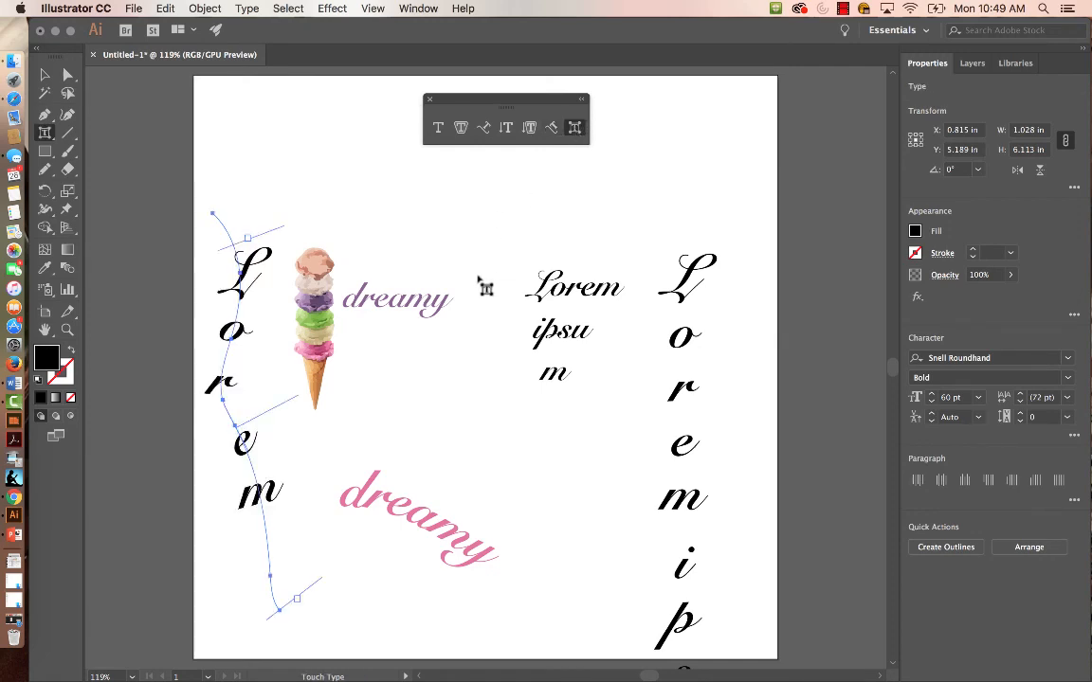
left_click(444, 305)
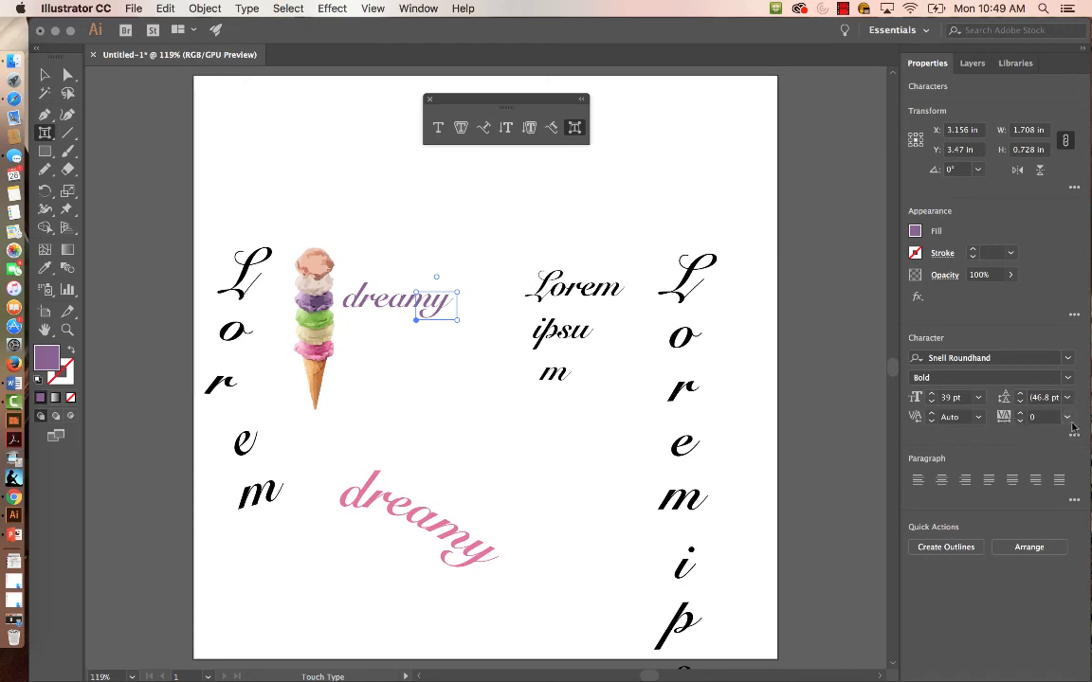
left_click(1067, 417)
left_click(477, 537)
left_click(448, 529)
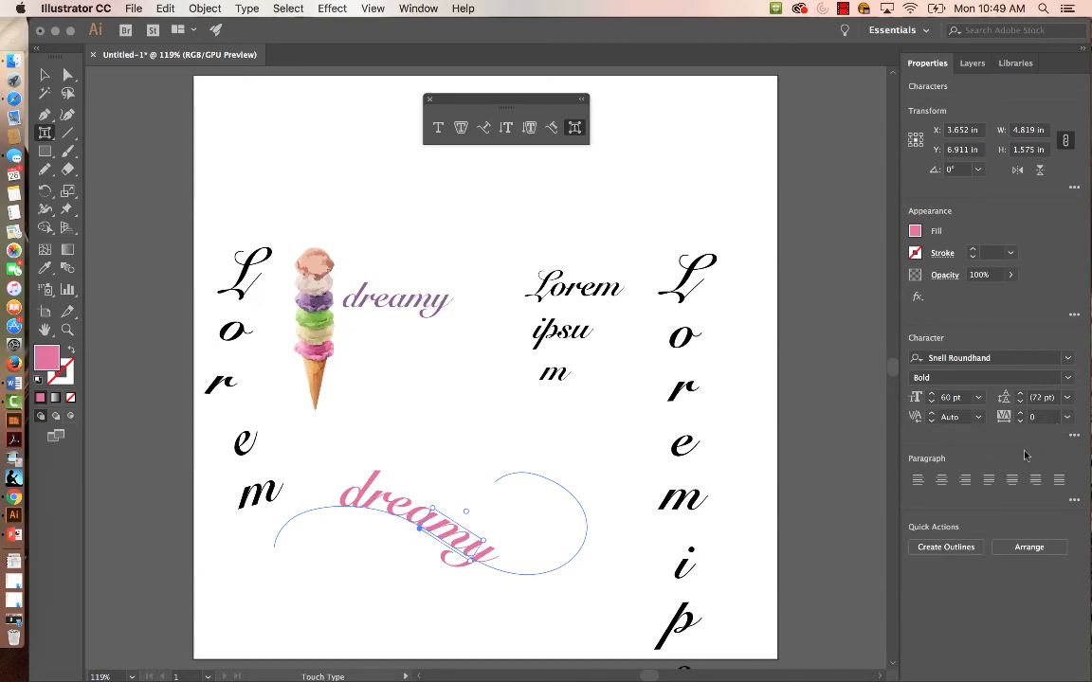
left_click(979, 398)
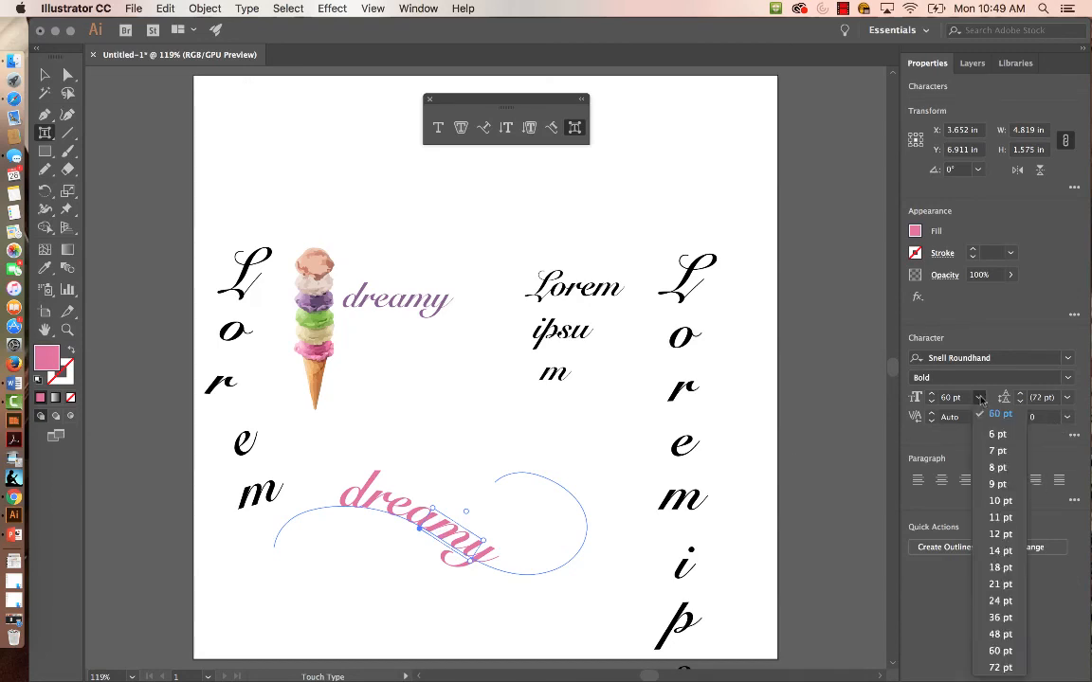
left_click(999, 668)
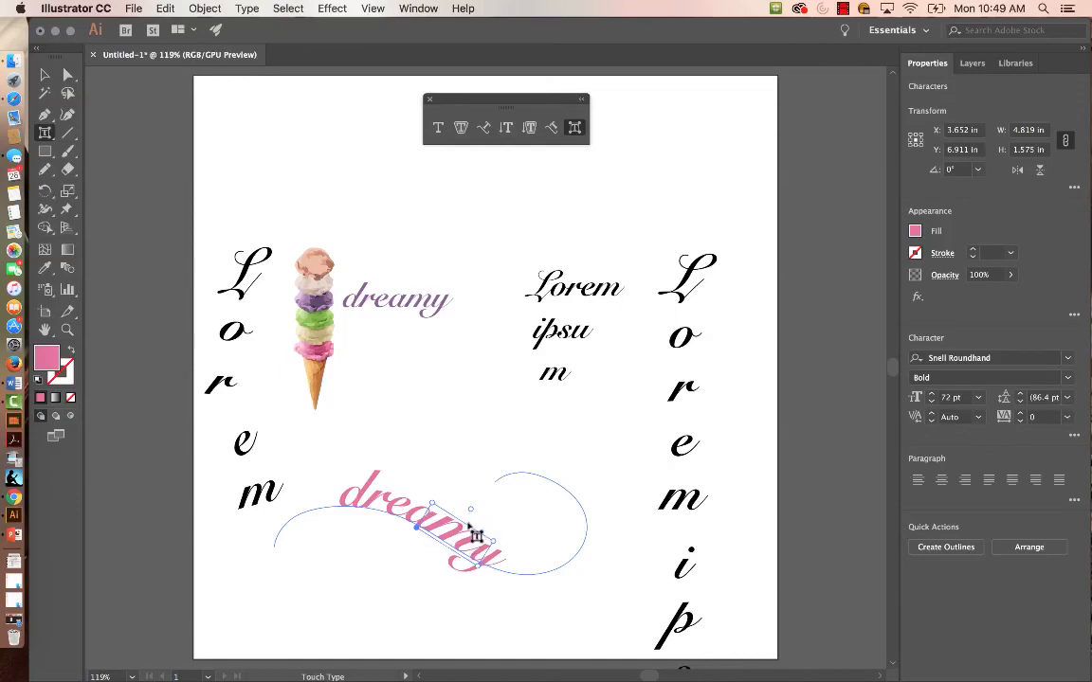
key("super+z")
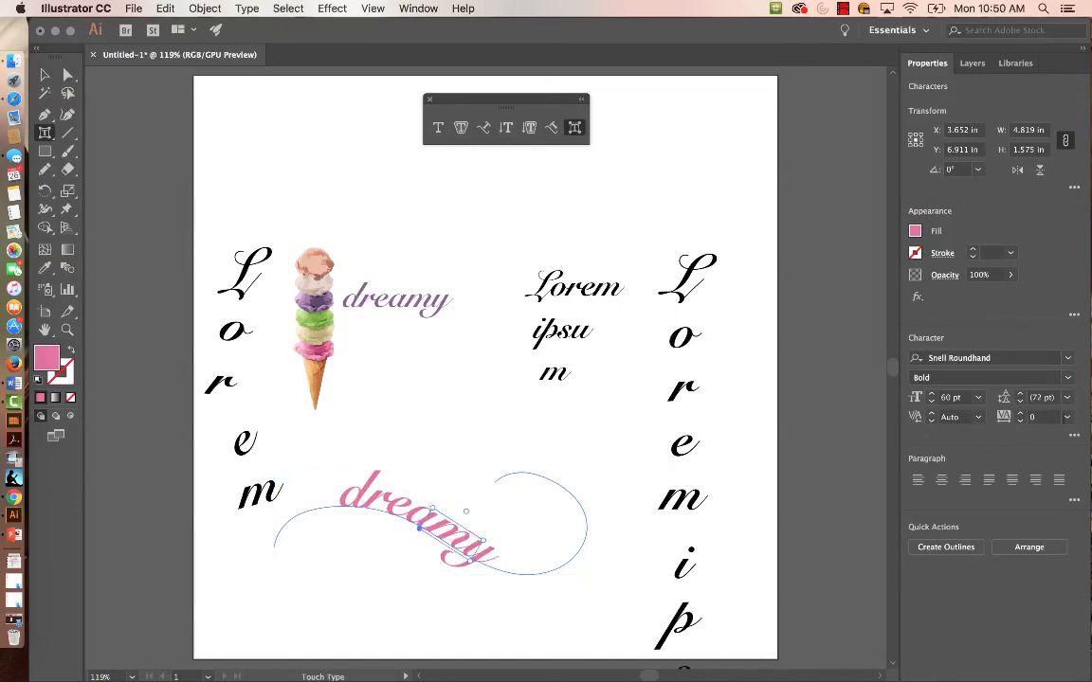
Set the tracking of the whole curved "dreamy" text to 100 and close the floating type tools
left_click(438, 127)
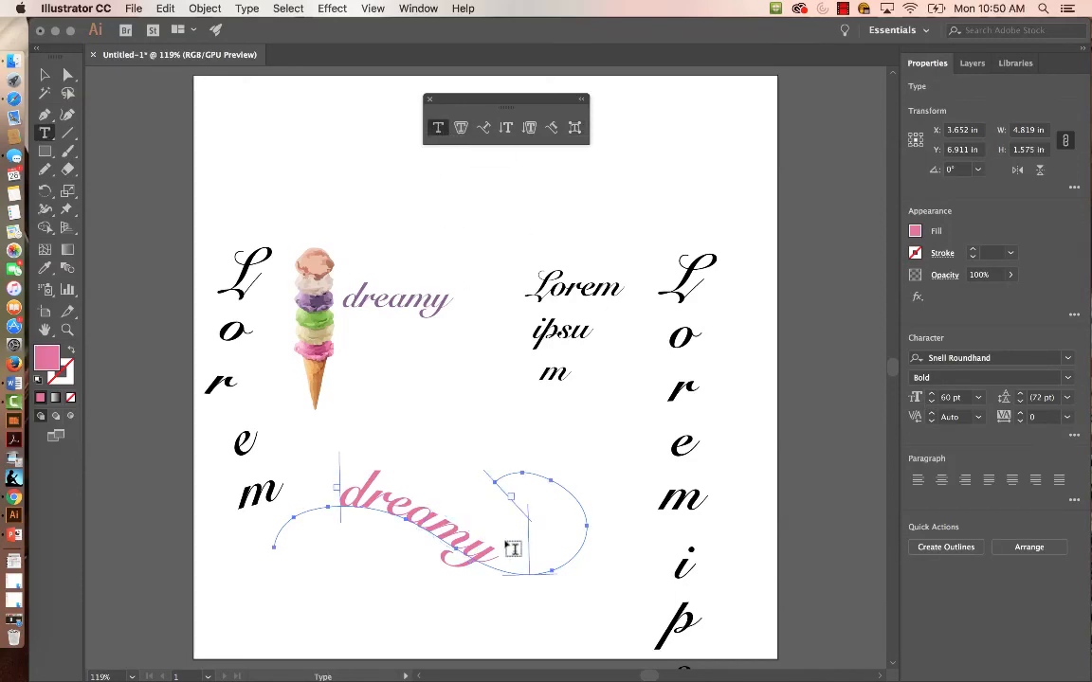
left_click(480, 552)
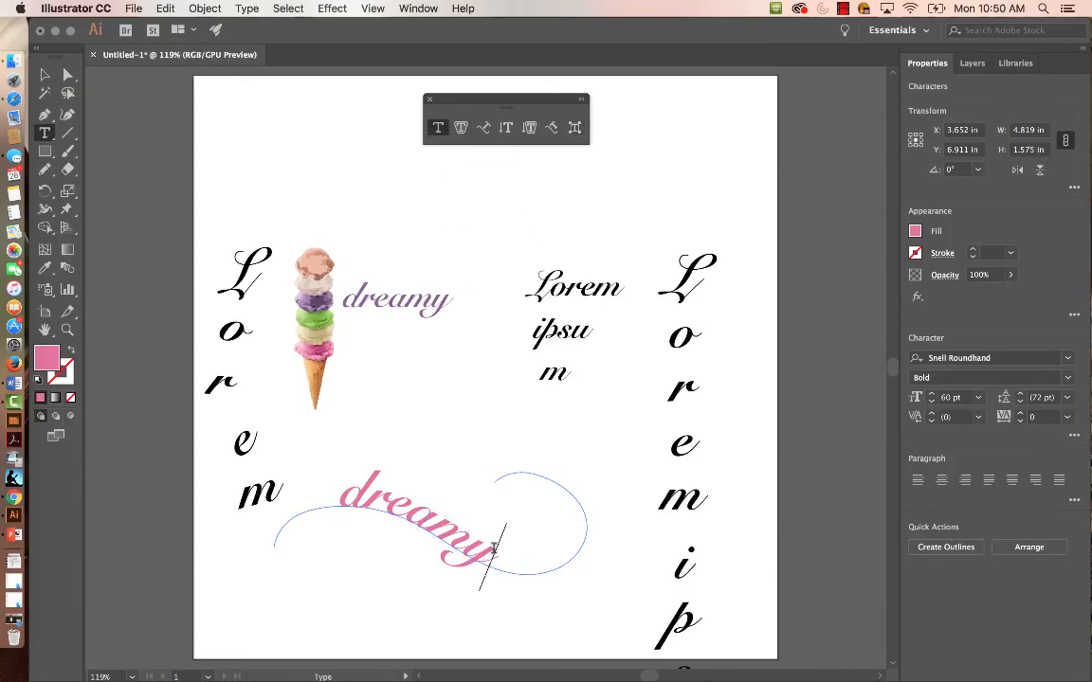
left_click_drag(481, 553, 348, 502)
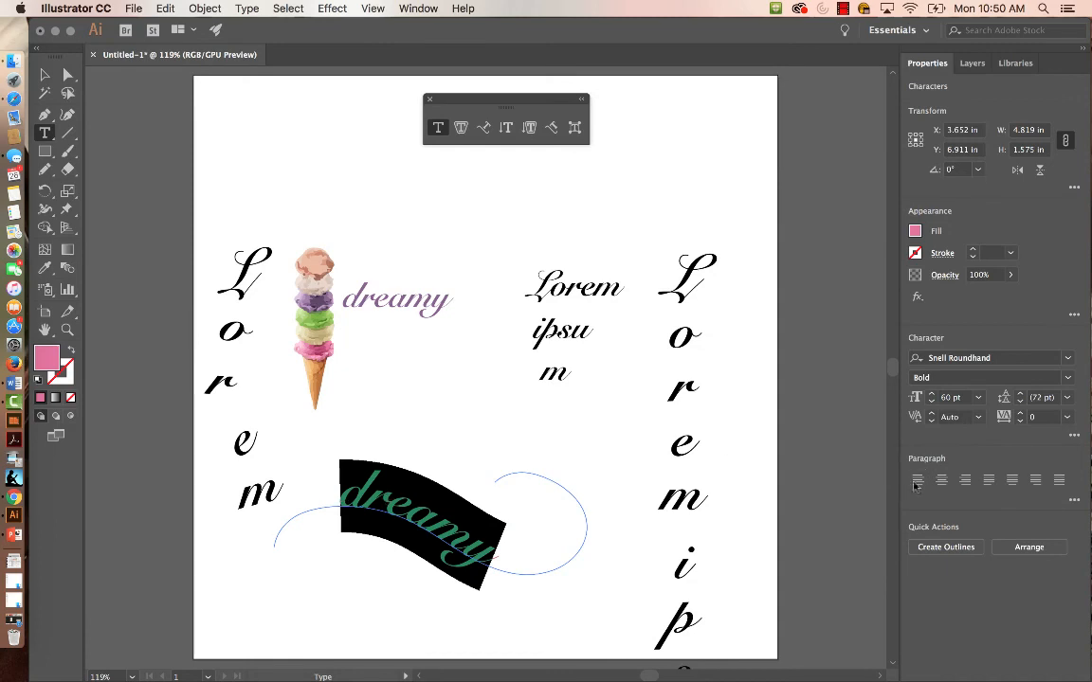
key("Escape")
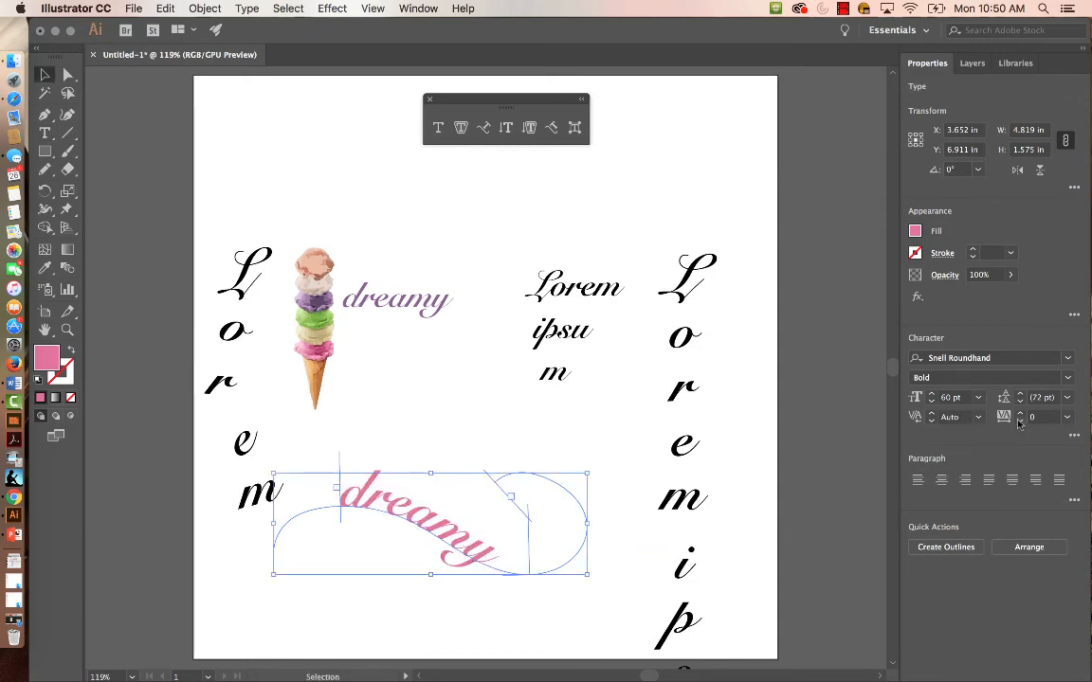
left_click(1066, 417)
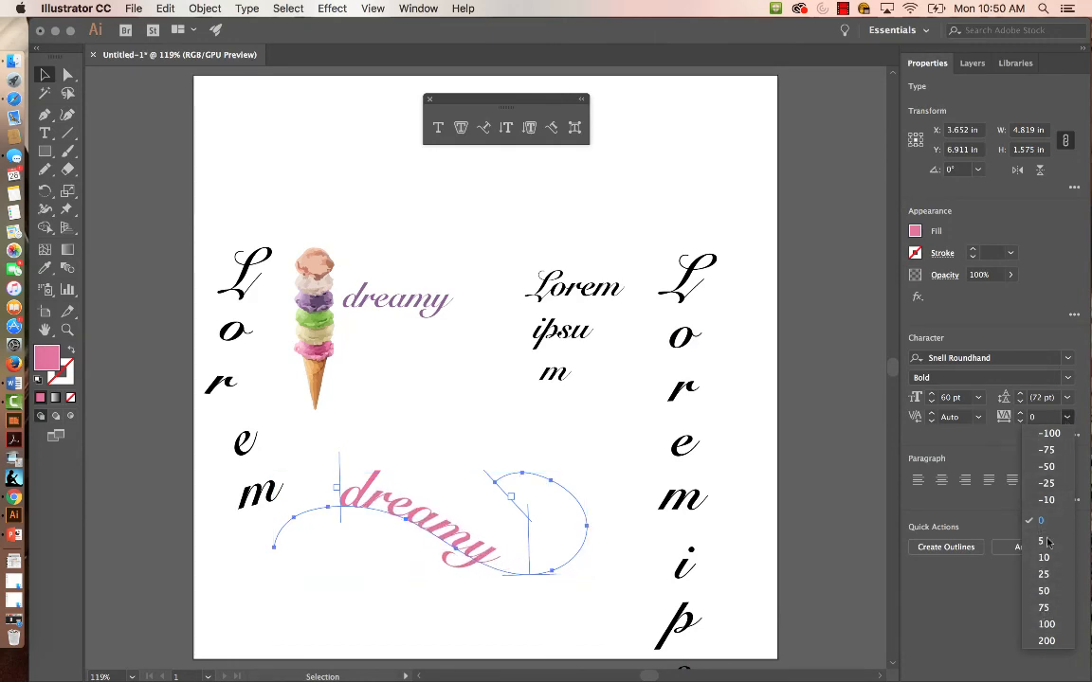
left_click(1046, 625)
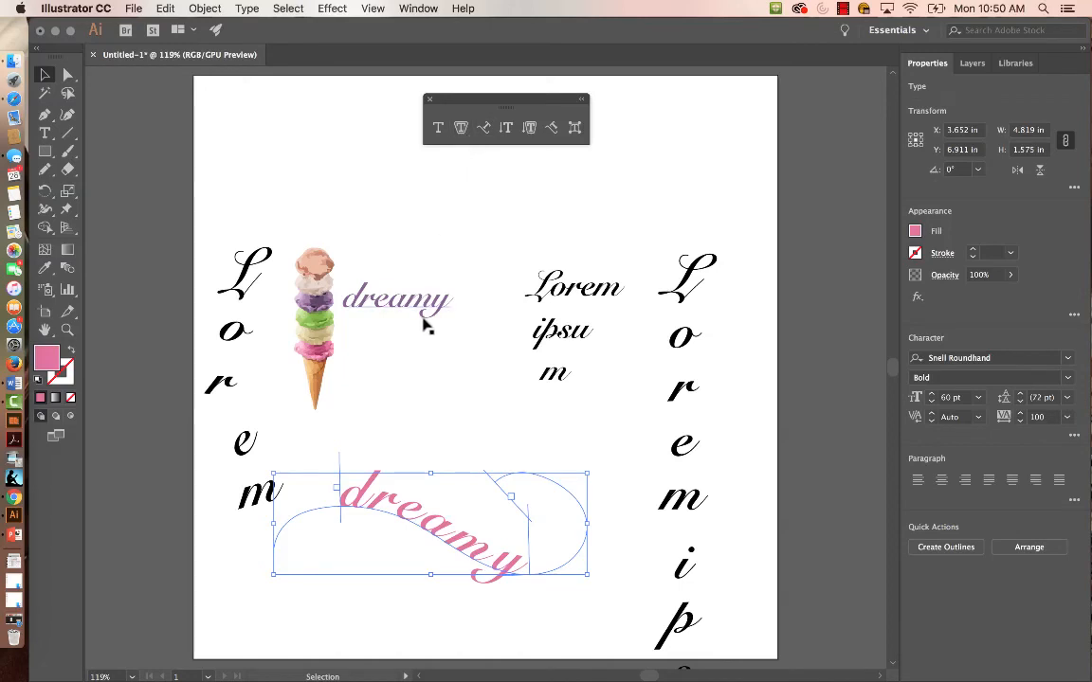
left_click(431, 100)
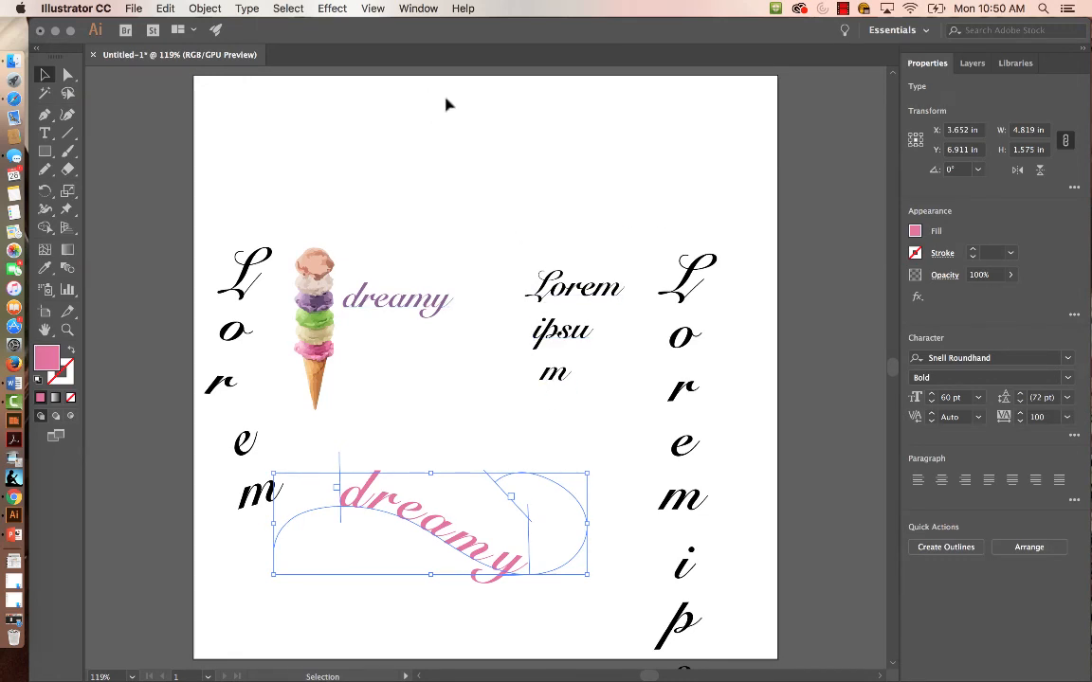
Select the purple "dreamy" text beside the cone and activate the Type tool
left_click(321, 308)
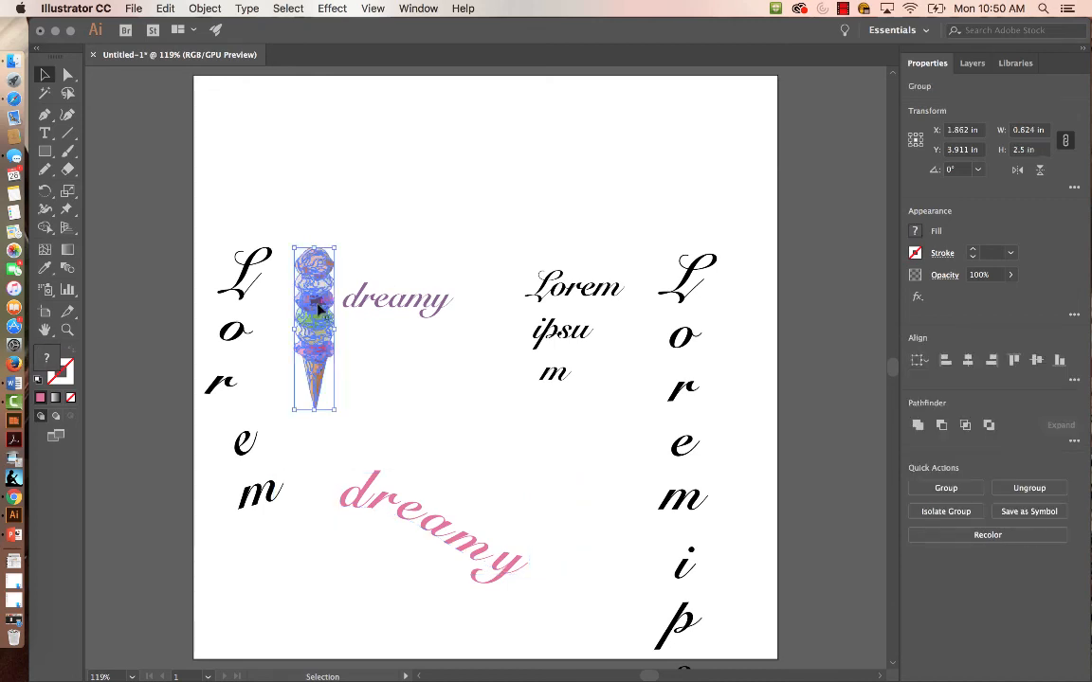
left_click(368, 292)
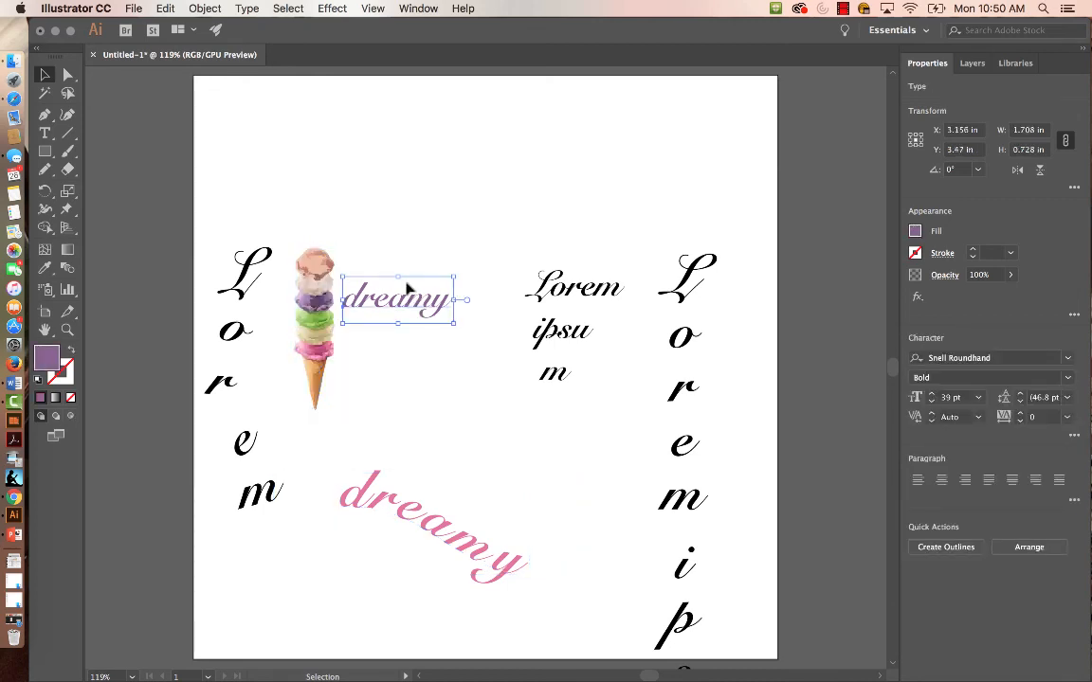
left_click(44, 132)
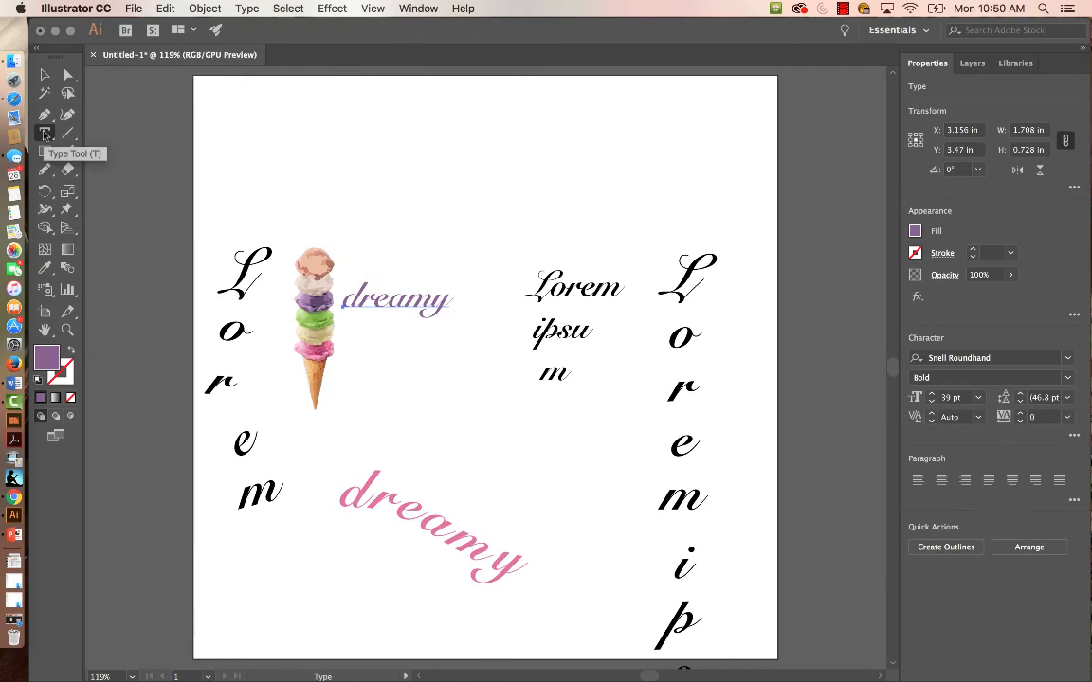